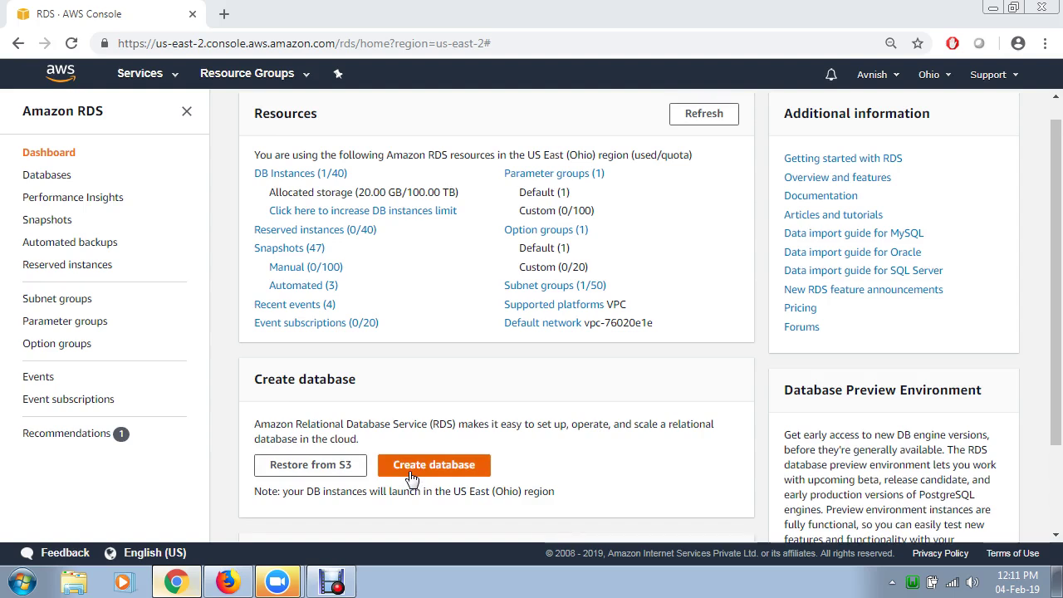
# - Start creating a database with the MySQL engine and only enable options eligible for the RDS Free Usage Tier
pyautogui.click(412, 478)
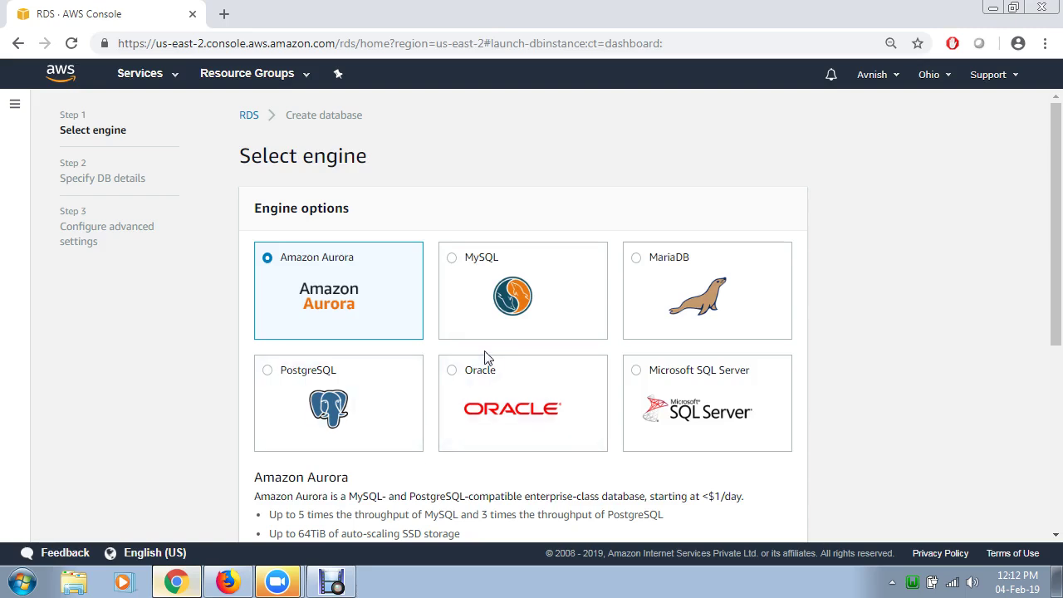
pyautogui.click(471, 286)
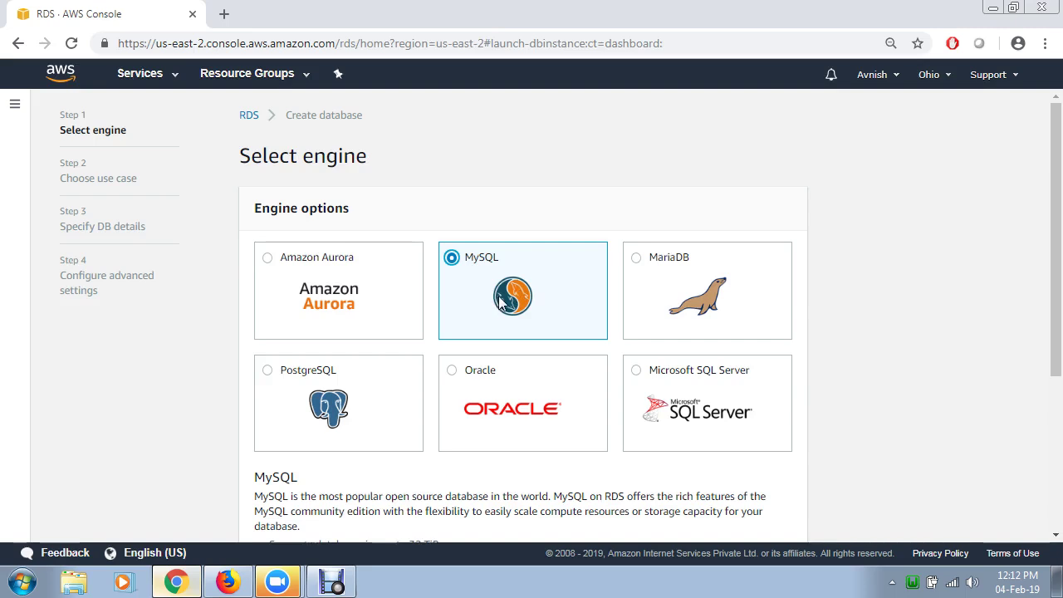
pyautogui.scroll(-2, 523, 368)
pyautogui.scroll(-1, 524, 369)
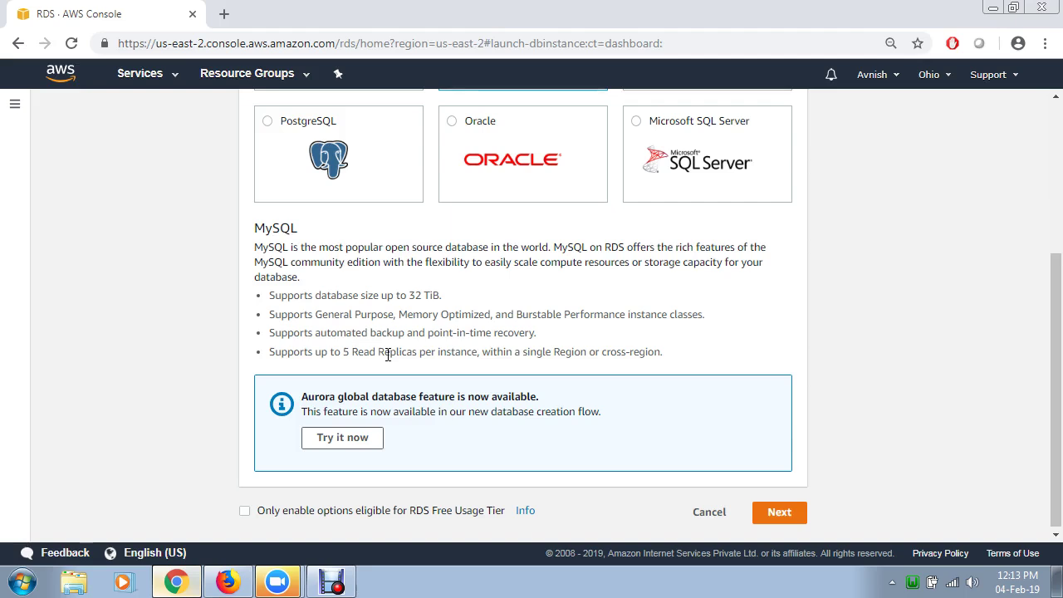
pyautogui.scroll(-1, 368, 353)
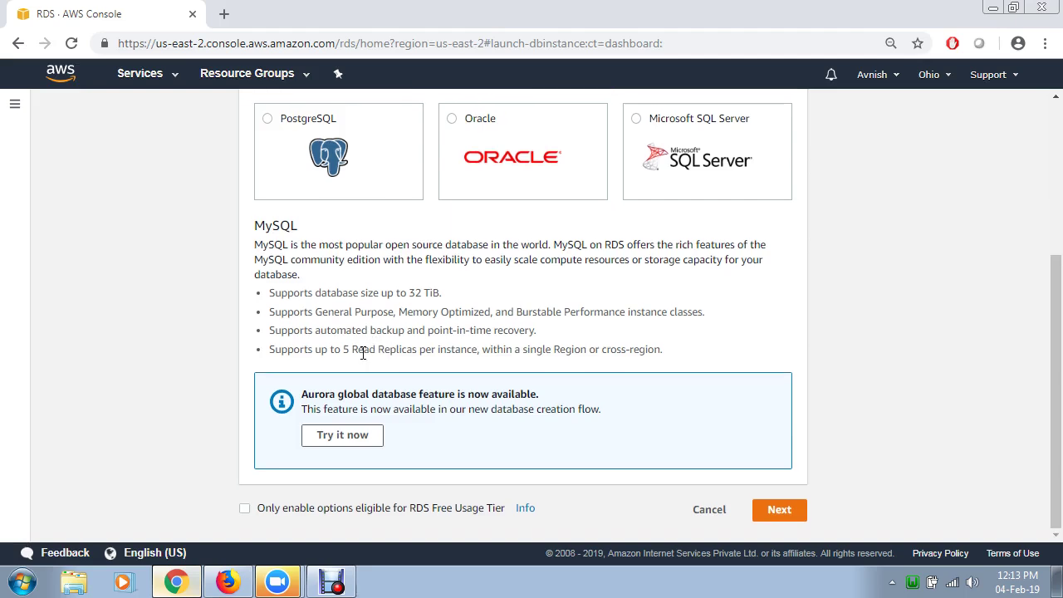
pyautogui.click(245, 509)
# - Confirm the MySQL engine selection and continue to the DB details stage
pyautogui.click(767, 515)
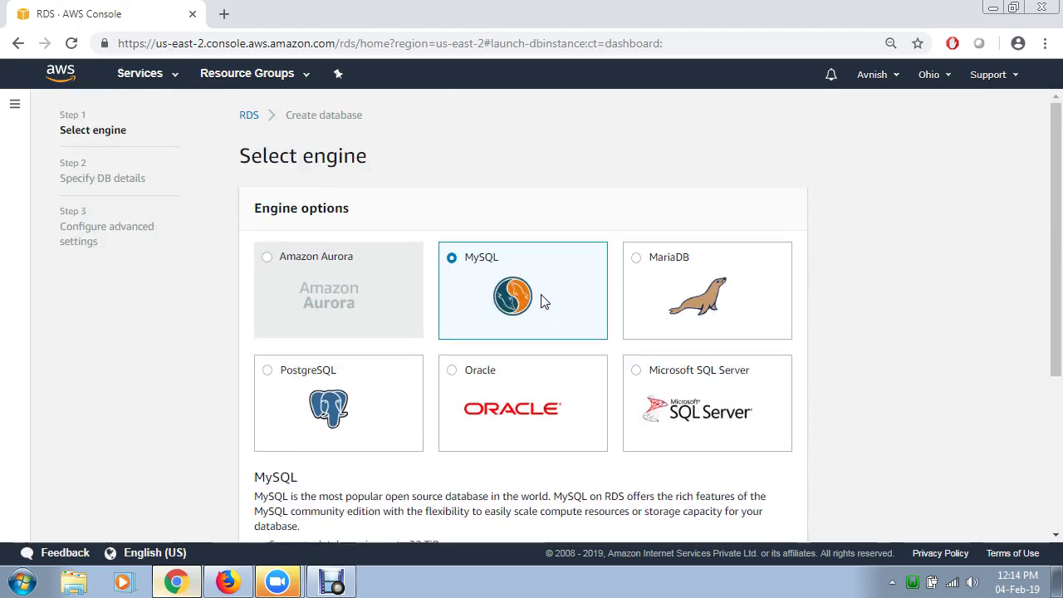
pyautogui.scroll(-3, 541, 301)
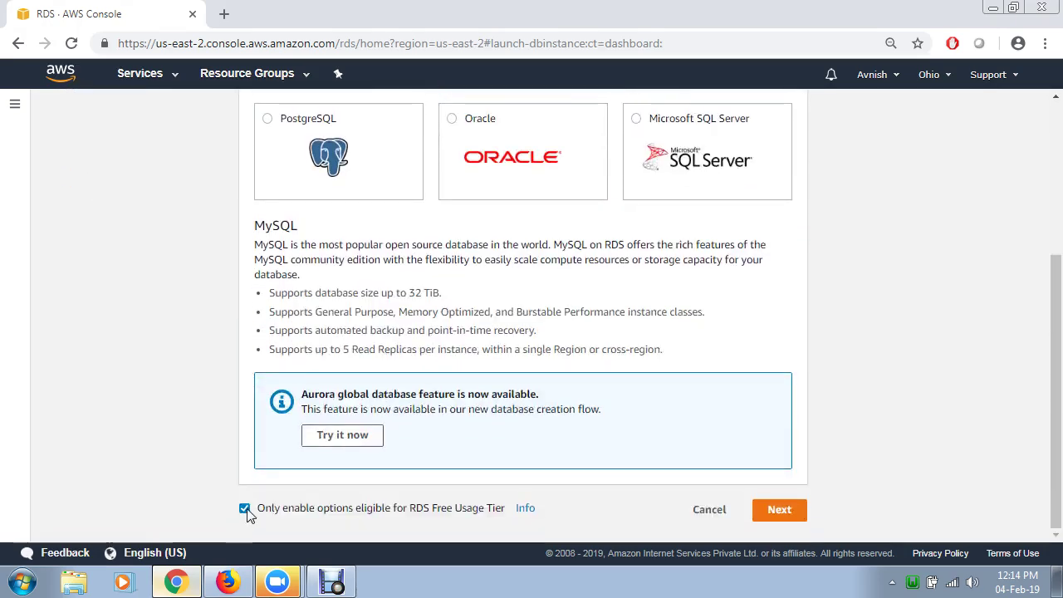
pyautogui.rightClick(458, 510)
pyautogui.rightClick(760, 504)
pyautogui.click(778, 510)
pyautogui.rightClick(776, 515)
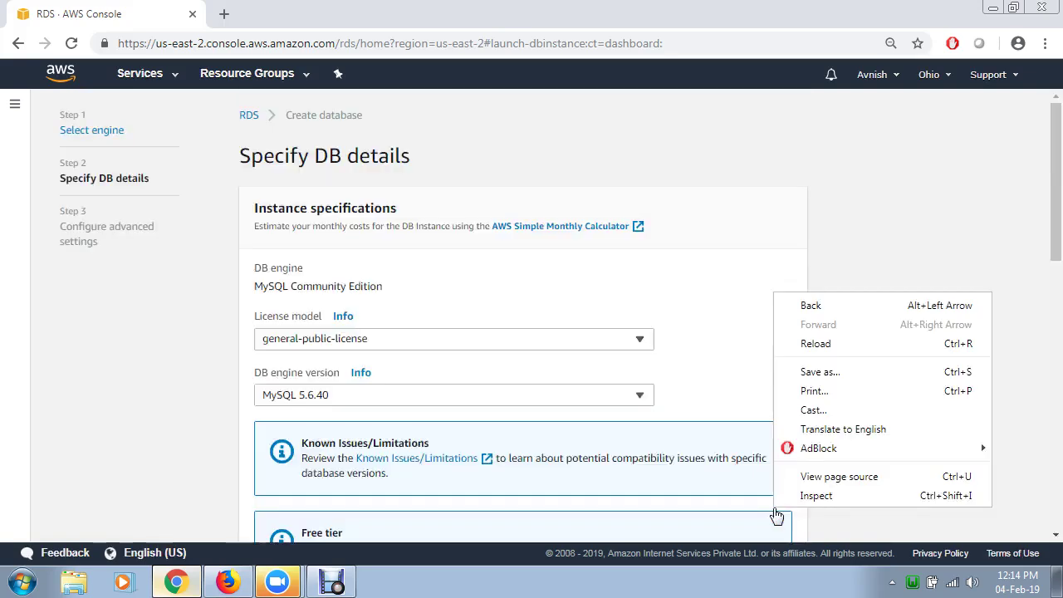
pyautogui.rightClick(822, 24)
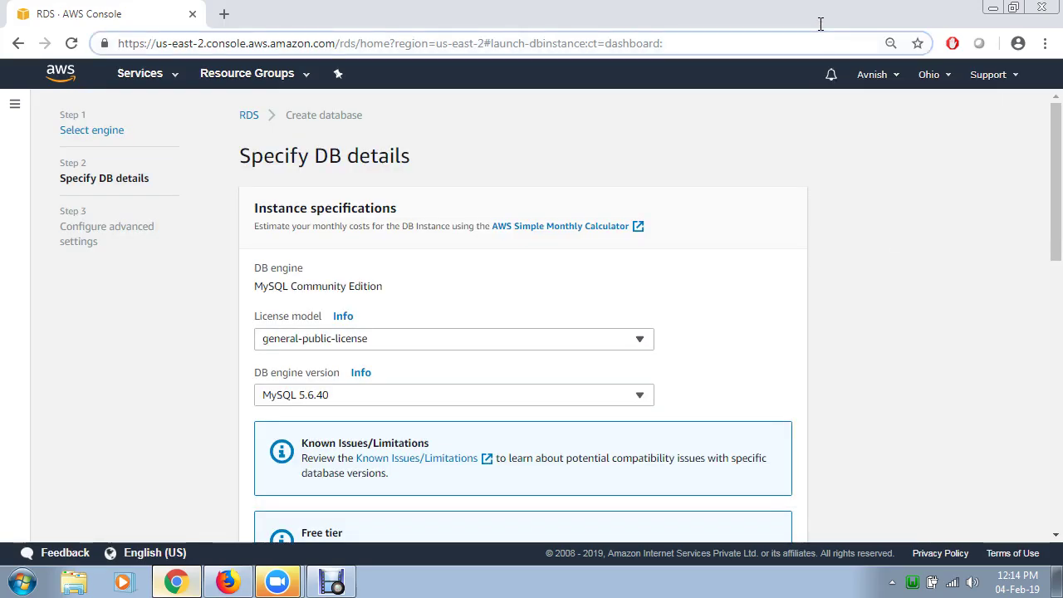
pyautogui.rightClick(821, 25)
pyautogui.rightClick(794, 23)
pyautogui.rightClick(791, 17)
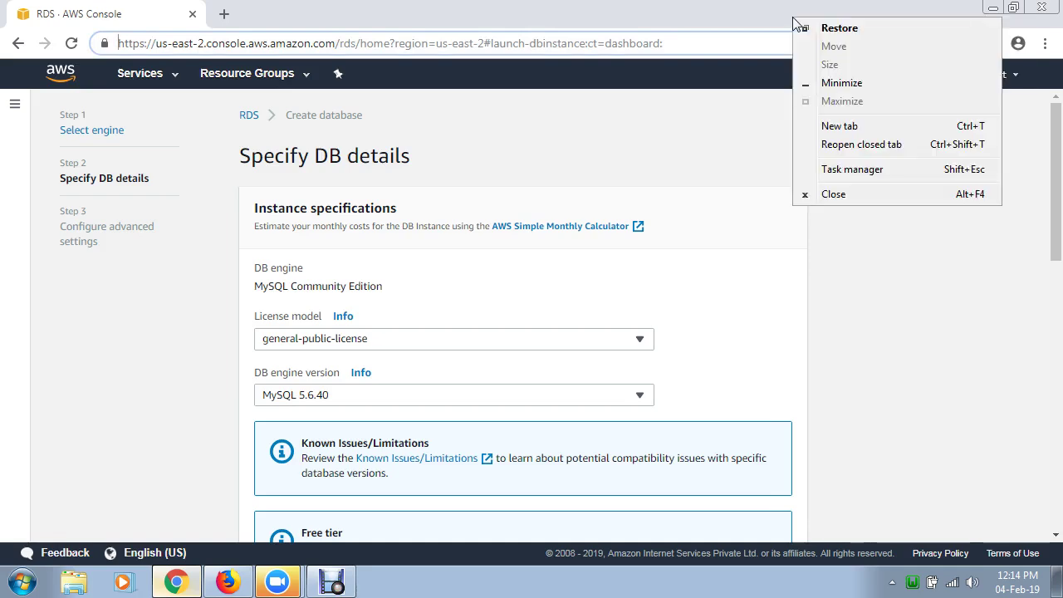
pyautogui.rightClick(786, 73)
pyautogui.click(764, 159)
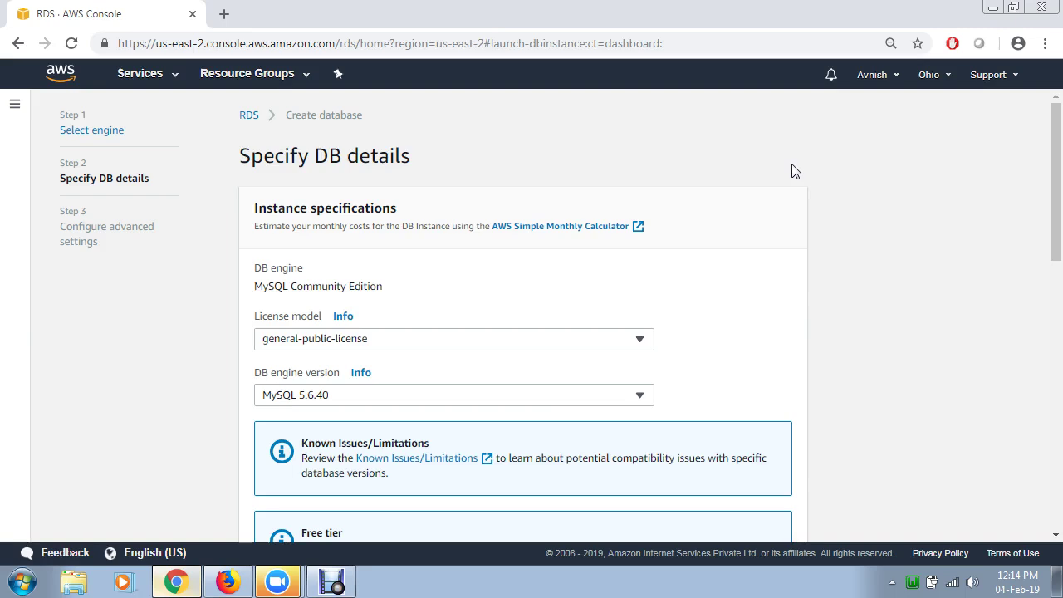
pyautogui.rightClick(793, 170)
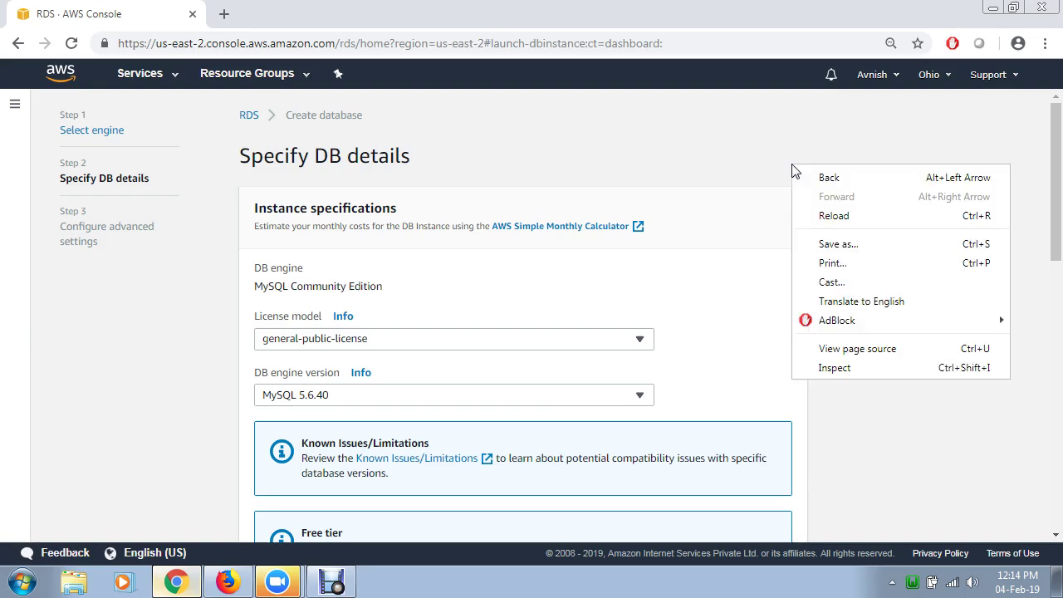
# - Open the AWS documentation site at docs.aws.amazon.com in a new browser tab
pyautogui.click(223, 14)
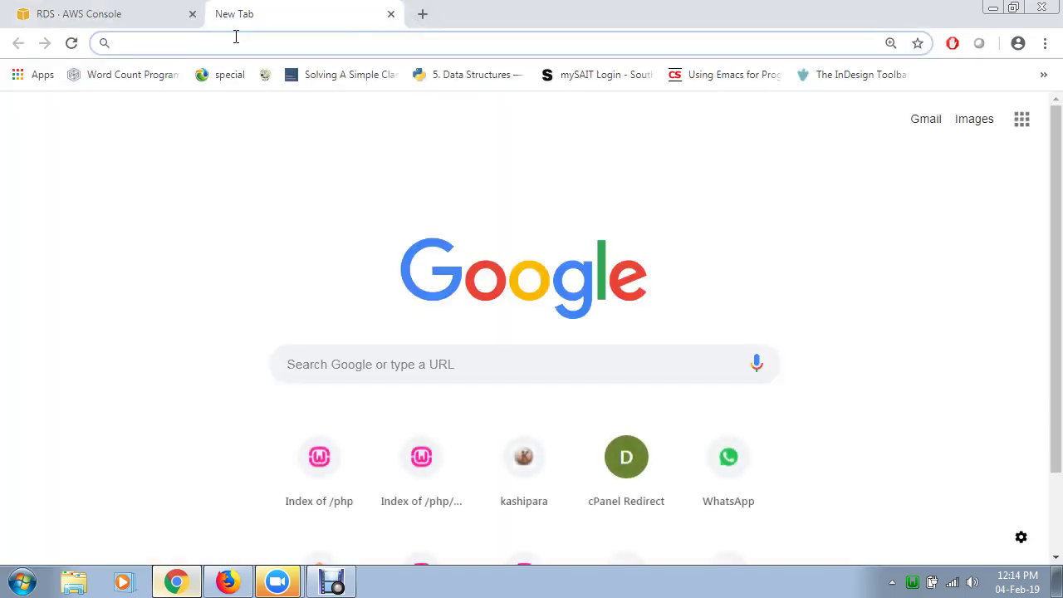
pyautogui.write('d')
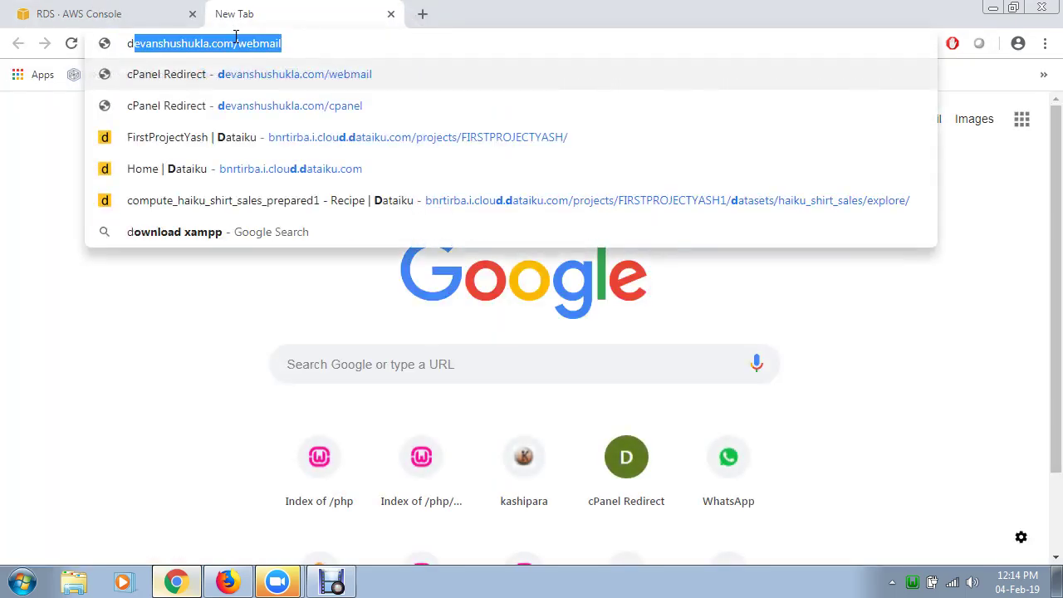
pyautogui.write('ocs')
pyautogui.press('BackSpace')
pyautogui.write('.')
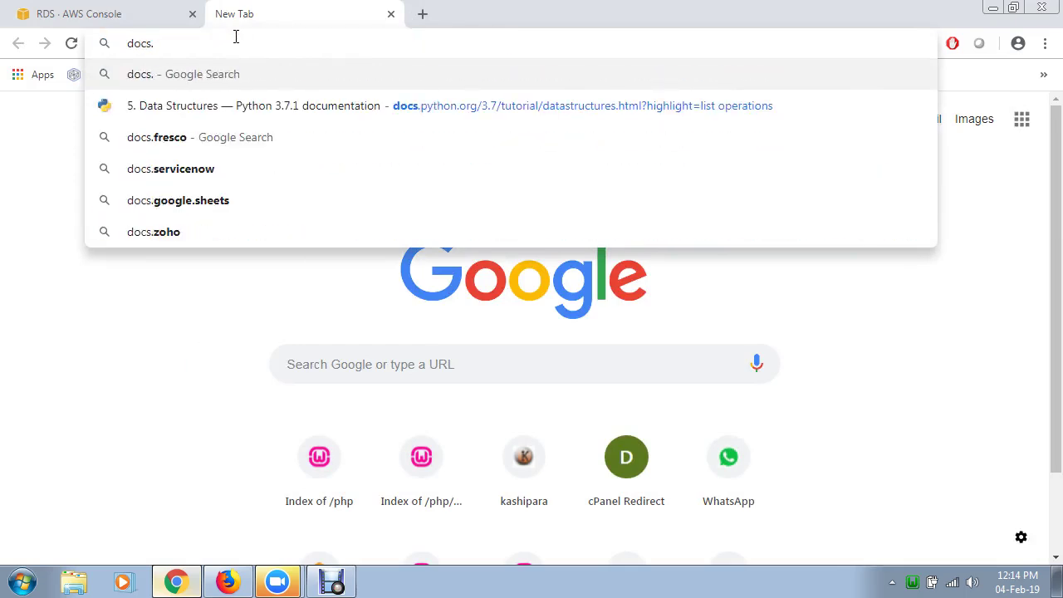
pyautogui.write('was')
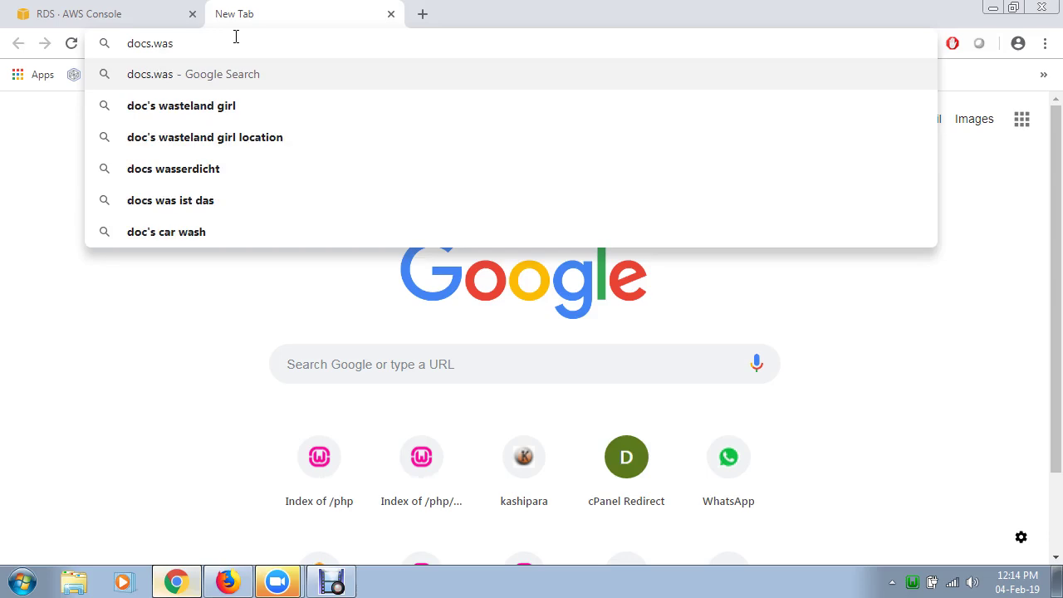
pyautogui.press('BackSpace')
pyautogui.press('BackSpace')
pyautogui.press('BackSpace')
pyautogui.write('a')
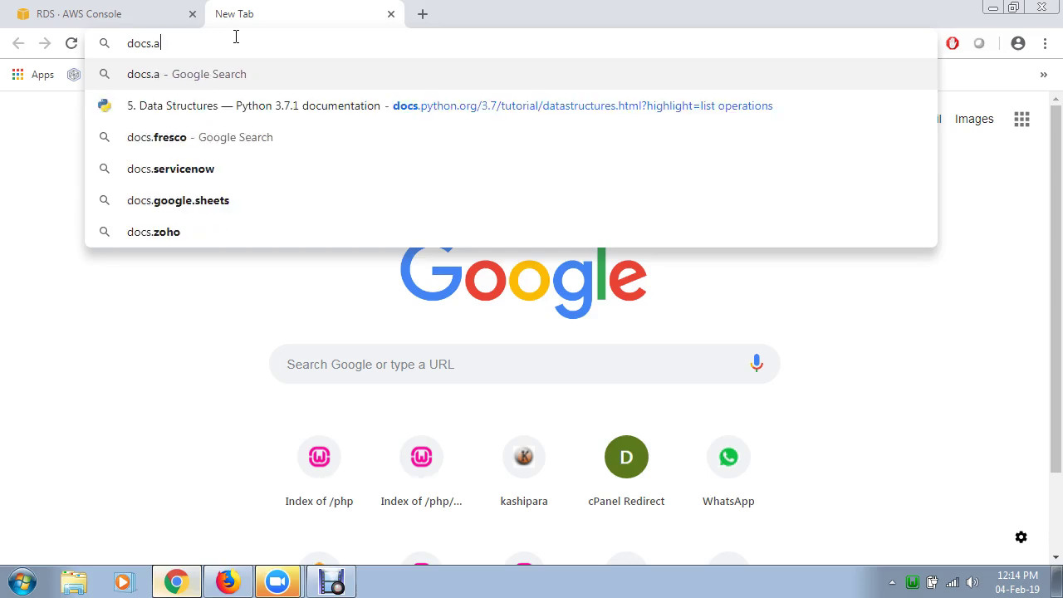
pyautogui.write('ws.ama')
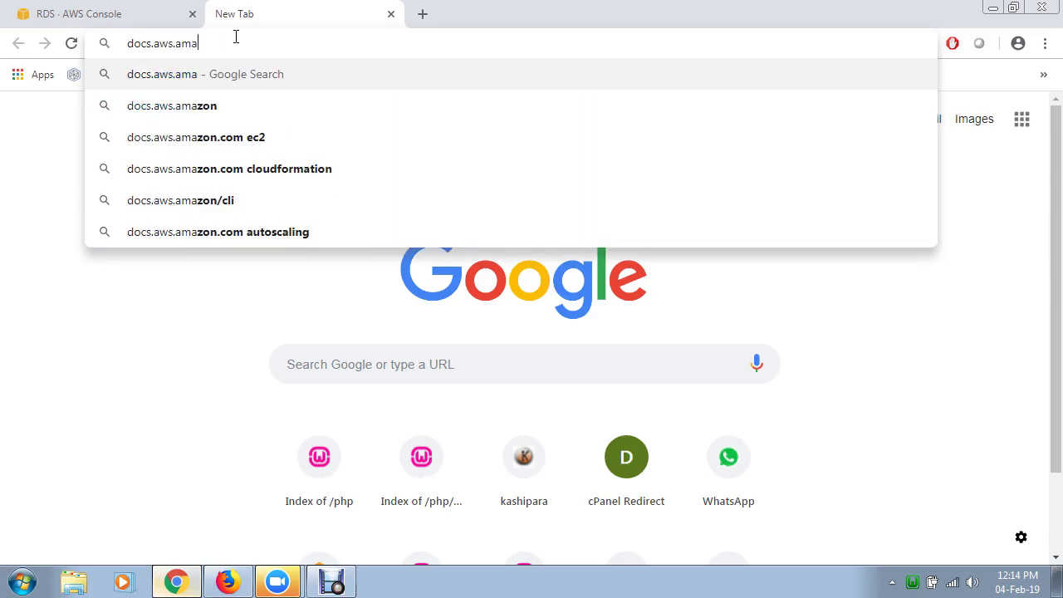
pyautogui.write('zon.com')
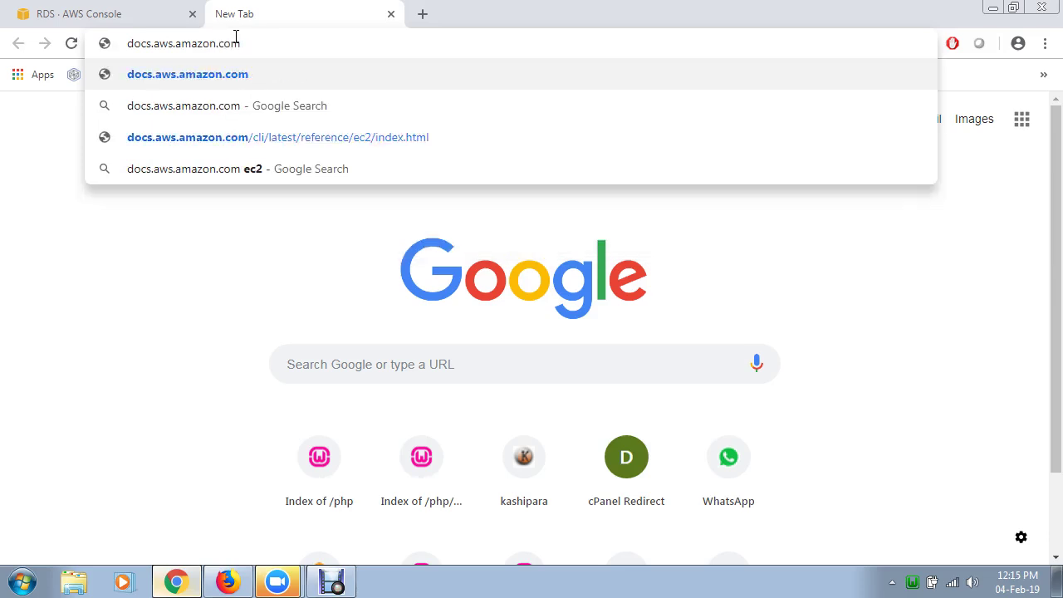
pyautogui.press('Return')
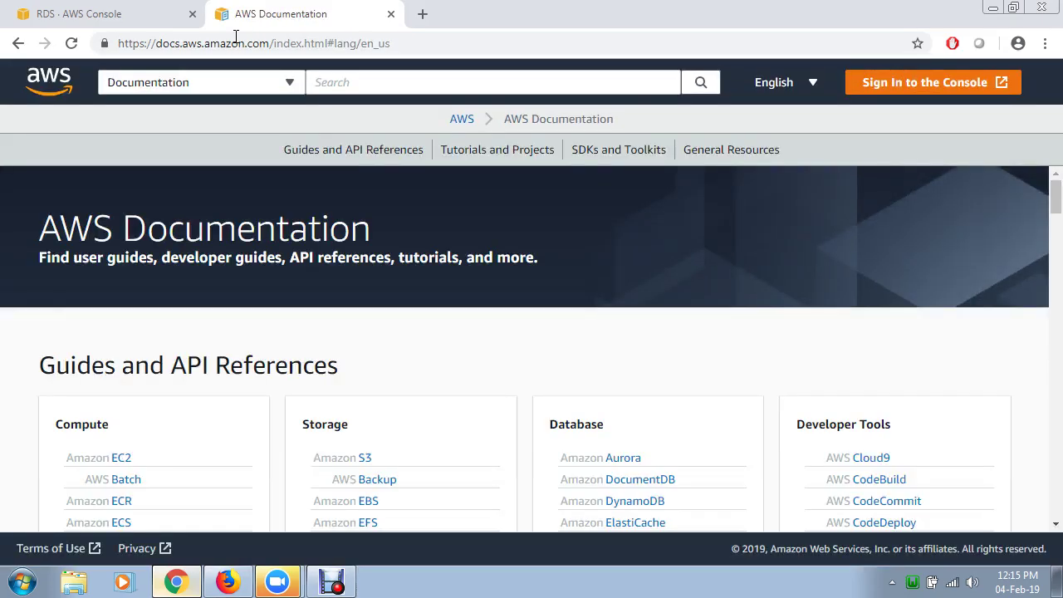
# - Search the documentation index page for "rds" and open the Amazon RDS documentation
pyautogui.scroll(-2, 431, 335)
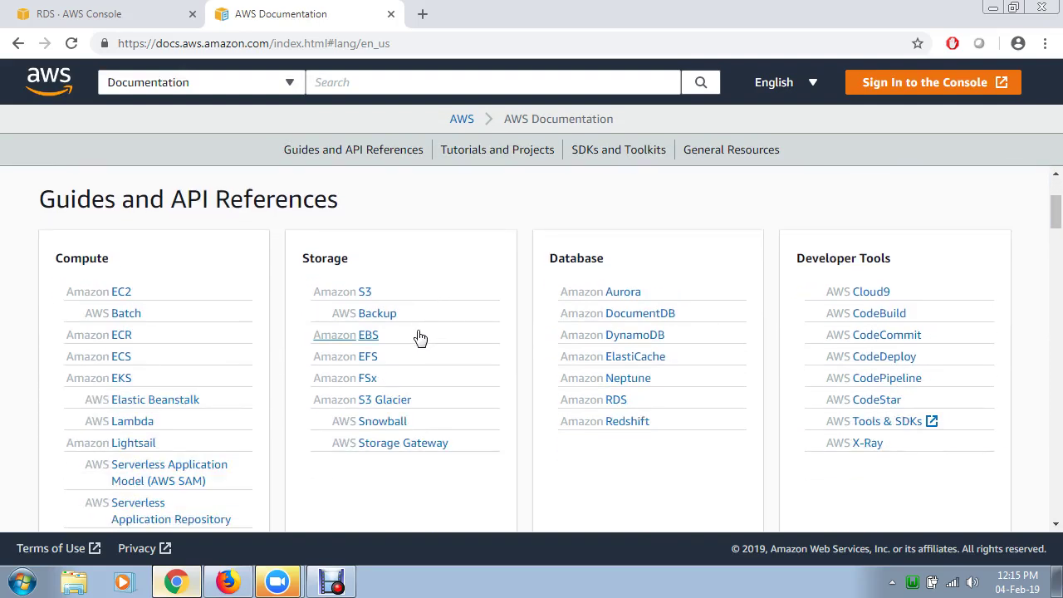
pyautogui.scroll(-5, 420, 337)
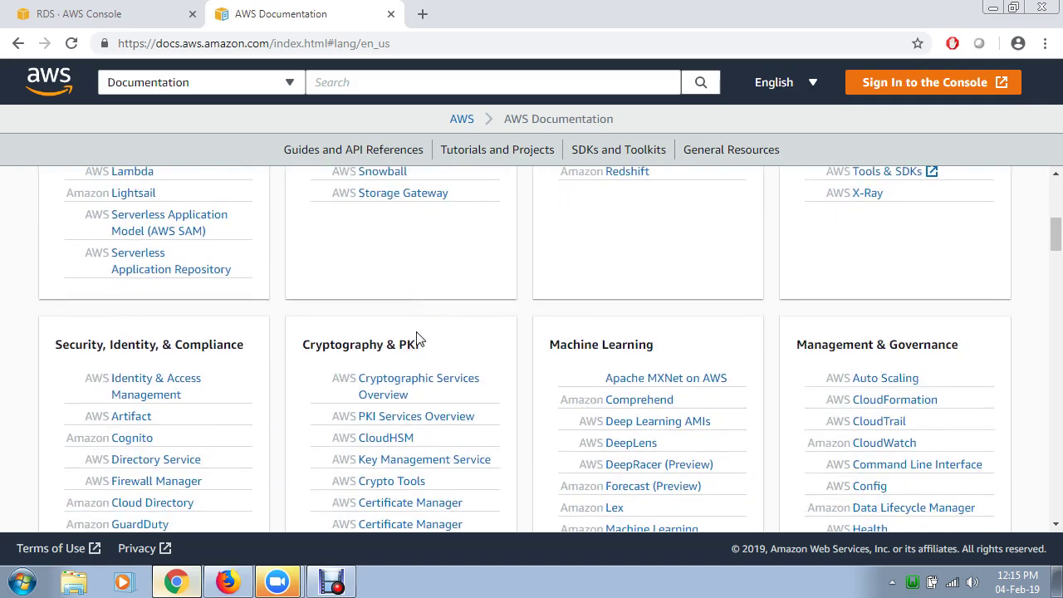
pyautogui.scroll(-4, 420, 337)
pyautogui.scroll(-1, 419, 339)
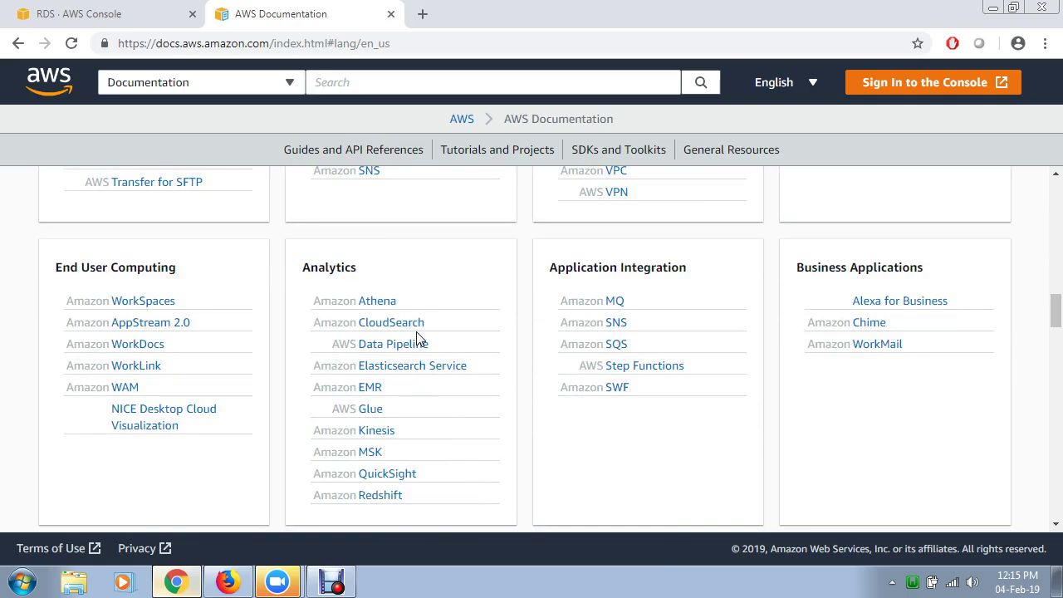
pyautogui.scroll(-3, 417, 338)
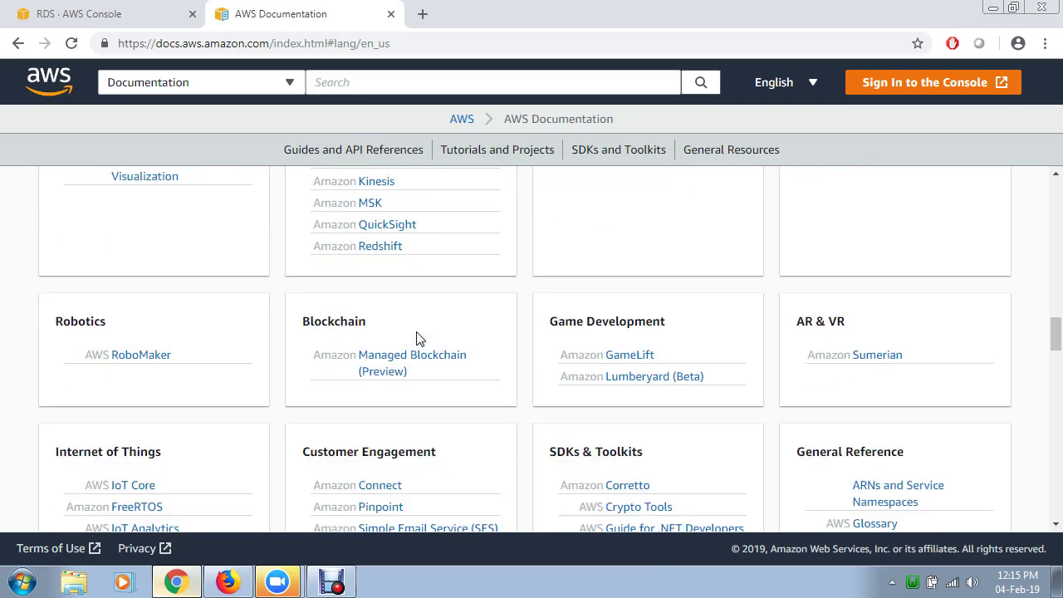
pyautogui.hotkey('ctrl', 'f')
pyautogui.write('rds')
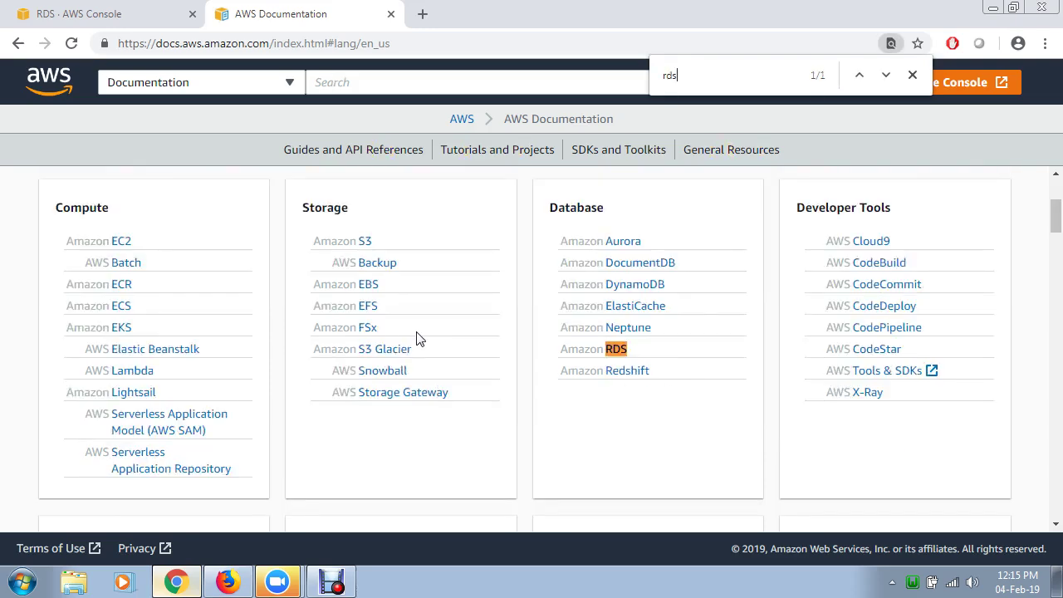
pyautogui.click(616, 356)
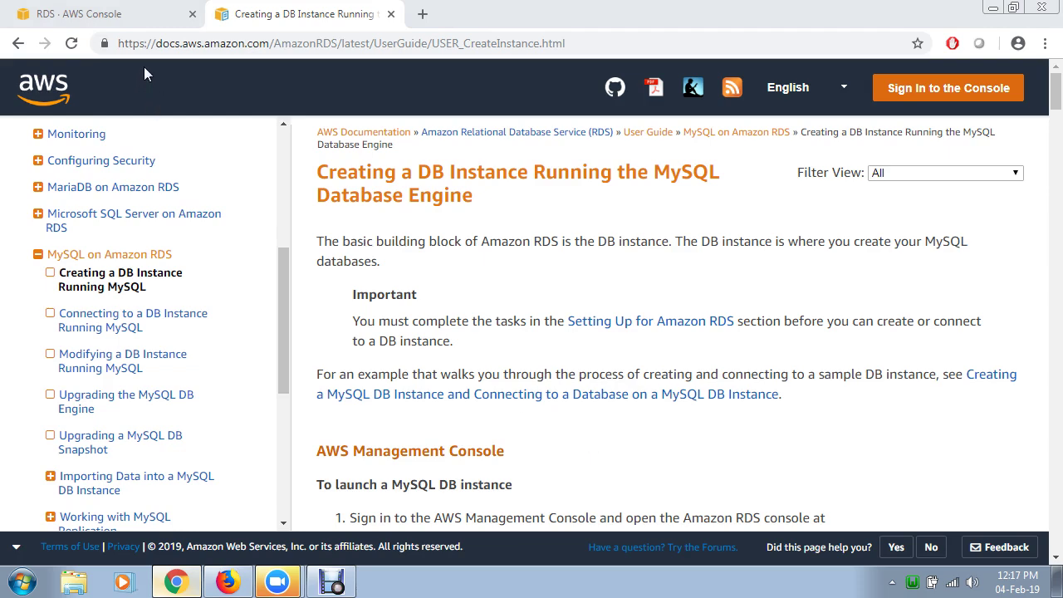
# - Return to the database creation form in the RDS console and choose MySQL 5.6.40 as the DB engine version
pyautogui.click(83, 15)
pyautogui.scroll(-1, 952, 378)
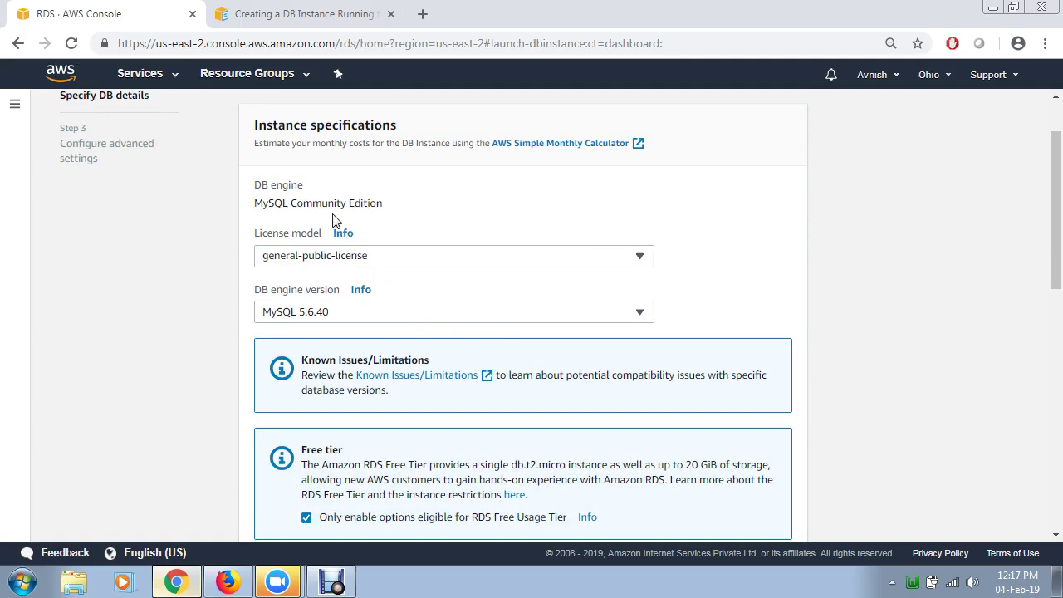
pyautogui.hotkey('ctrl', '+')
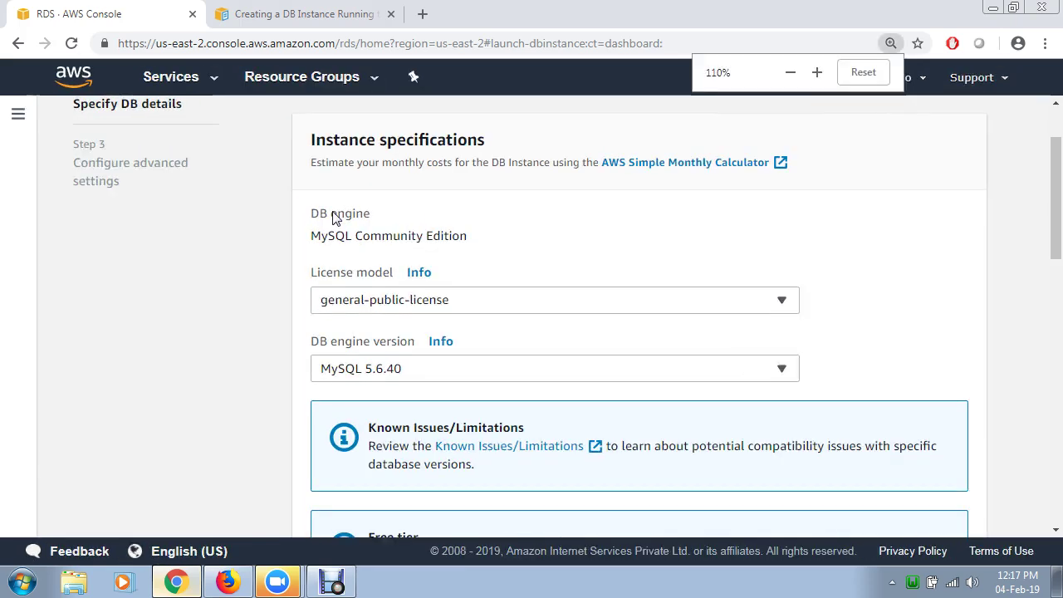
pyautogui.hotkey('ctrl', '+')
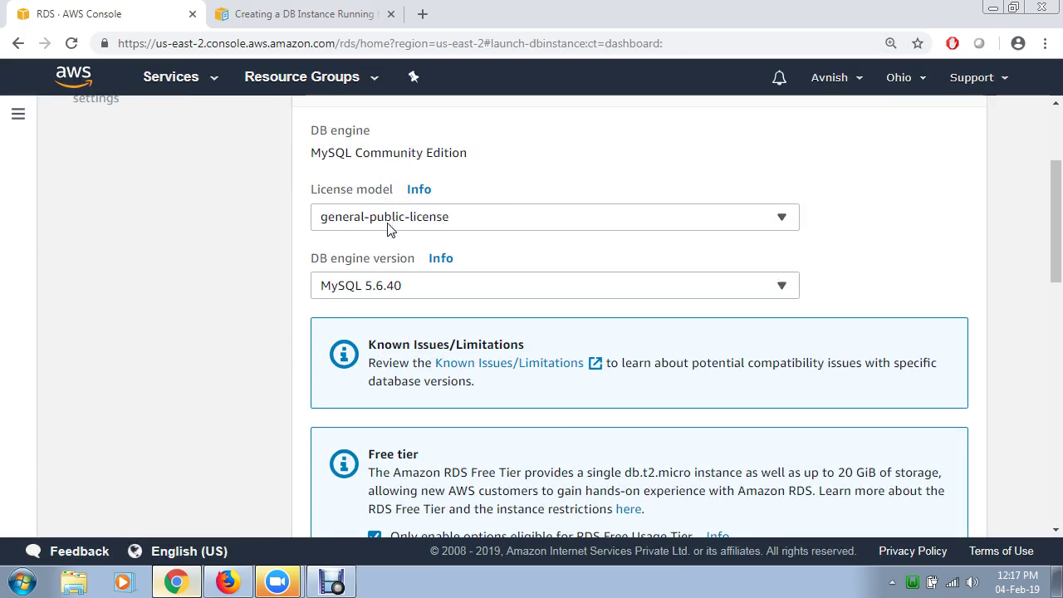
pyautogui.click(411, 287)
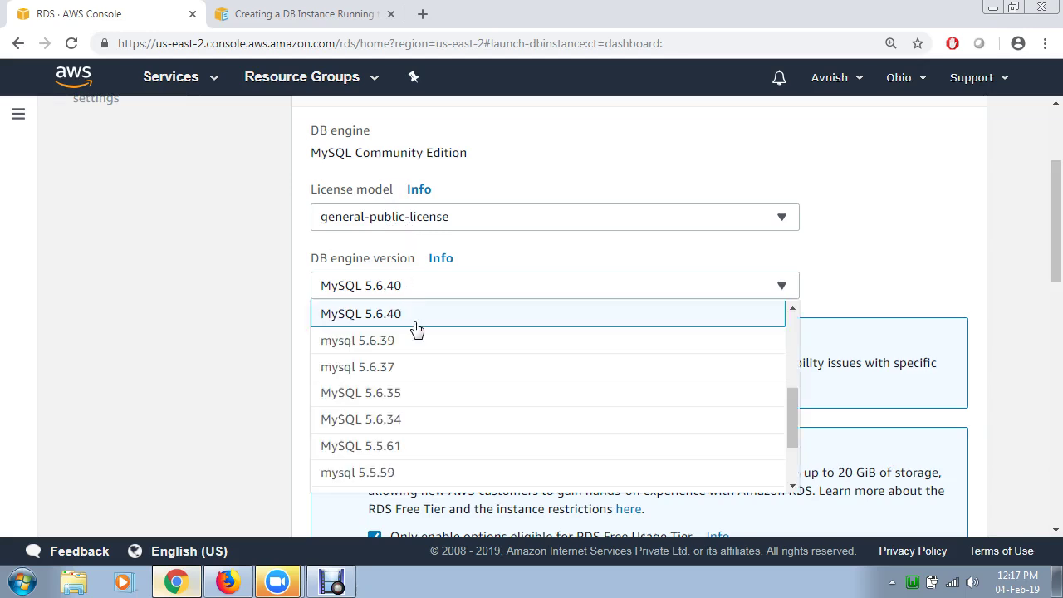
pyautogui.scroll(2, 419, 329)
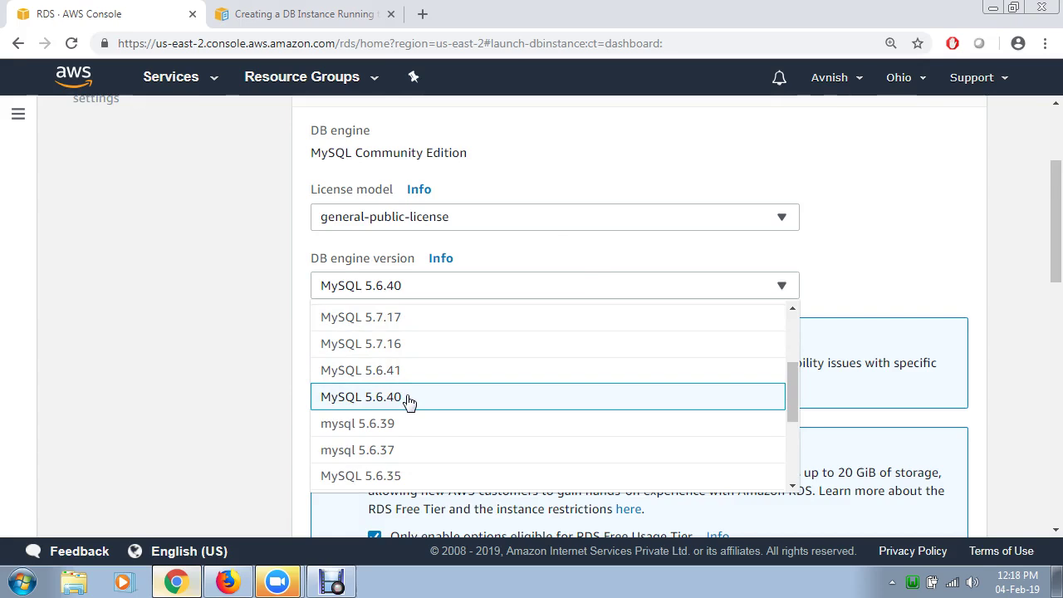
pyautogui.scroll(2, 415, 366)
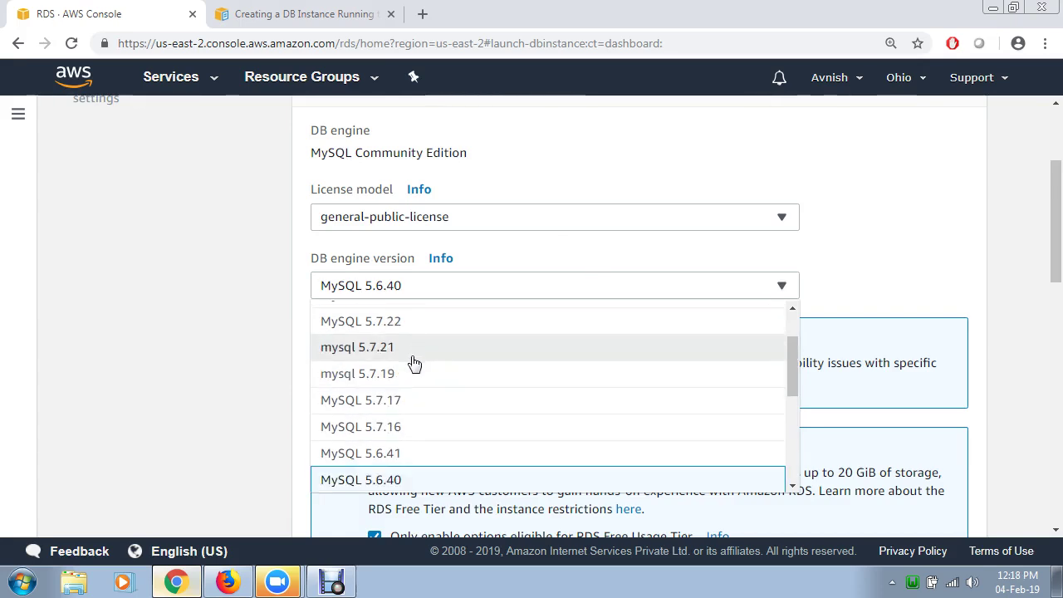
pyautogui.scroll(-2, 414, 366)
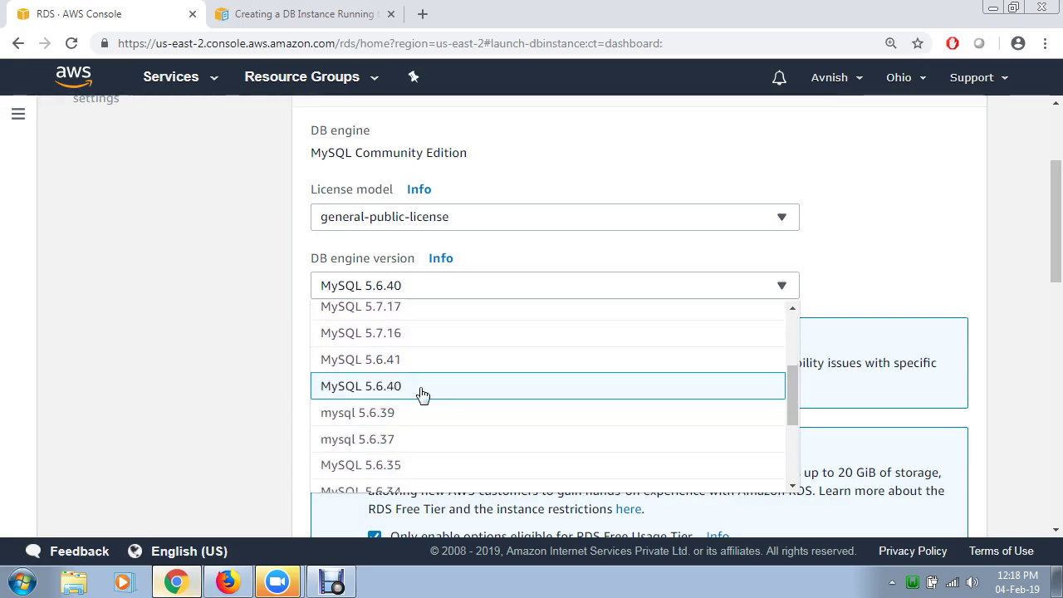
pyautogui.click(421, 392)
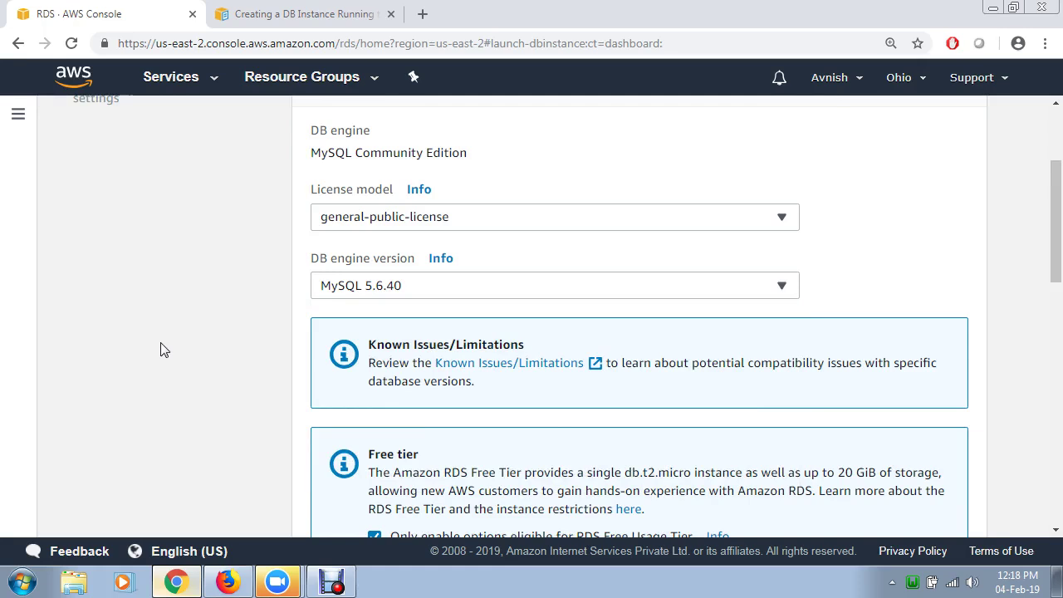
# - Set the DB instance identifier to mysqlinstance and enter the master username in the database settings
pyautogui.scroll(-1, 156, 353)
pyautogui.scroll(-2, 156, 355)
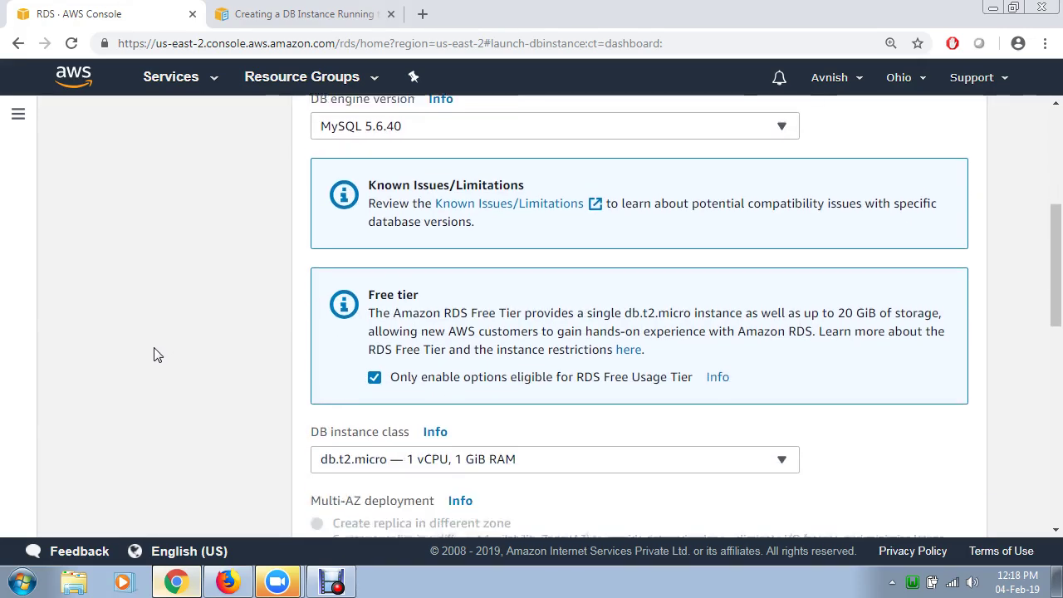
pyautogui.scroll(-1, 153, 355)
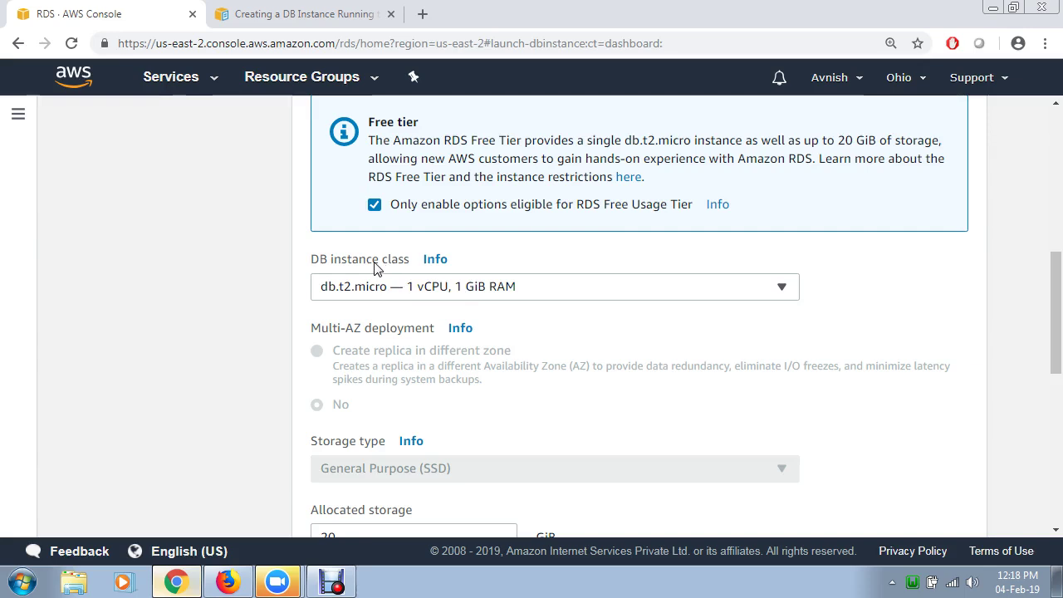
pyautogui.scroll(-1, 373, 271)
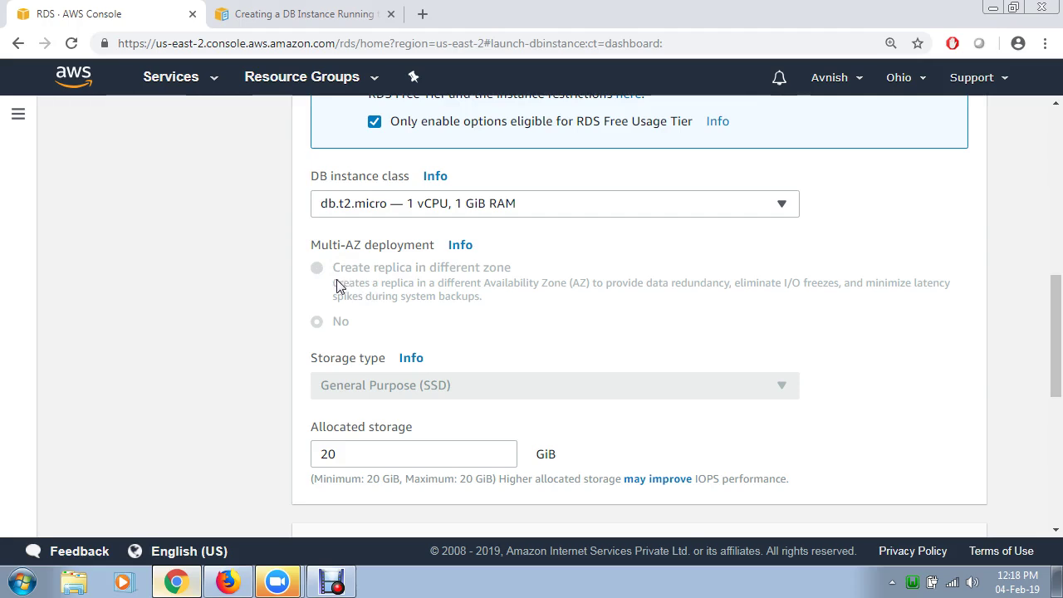
pyautogui.scroll(-2, 334, 288)
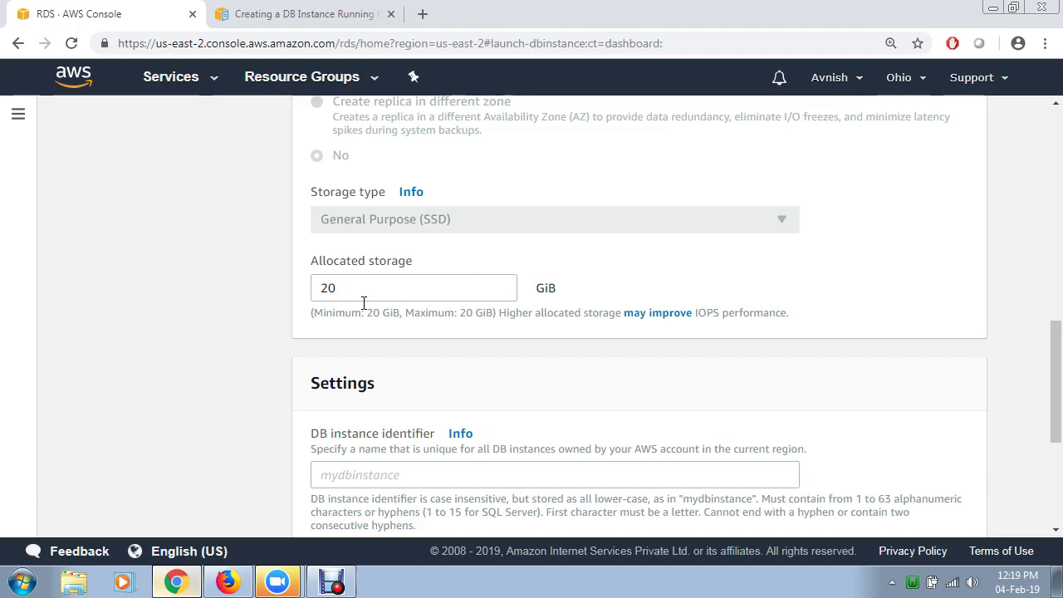
pyautogui.scroll(-2, 362, 303)
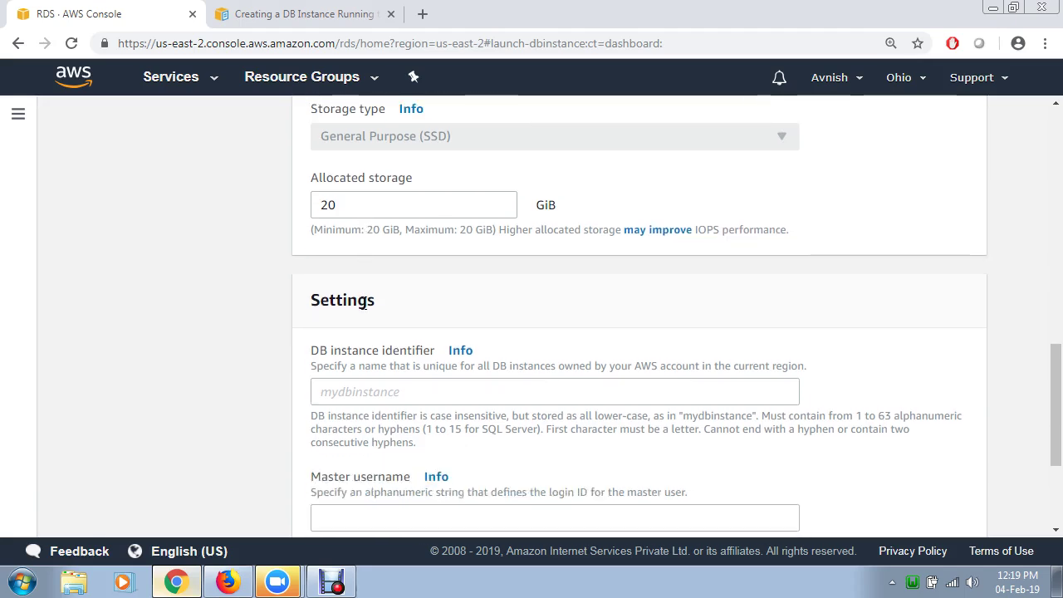
pyautogui.scroll(-1, 363, 303)
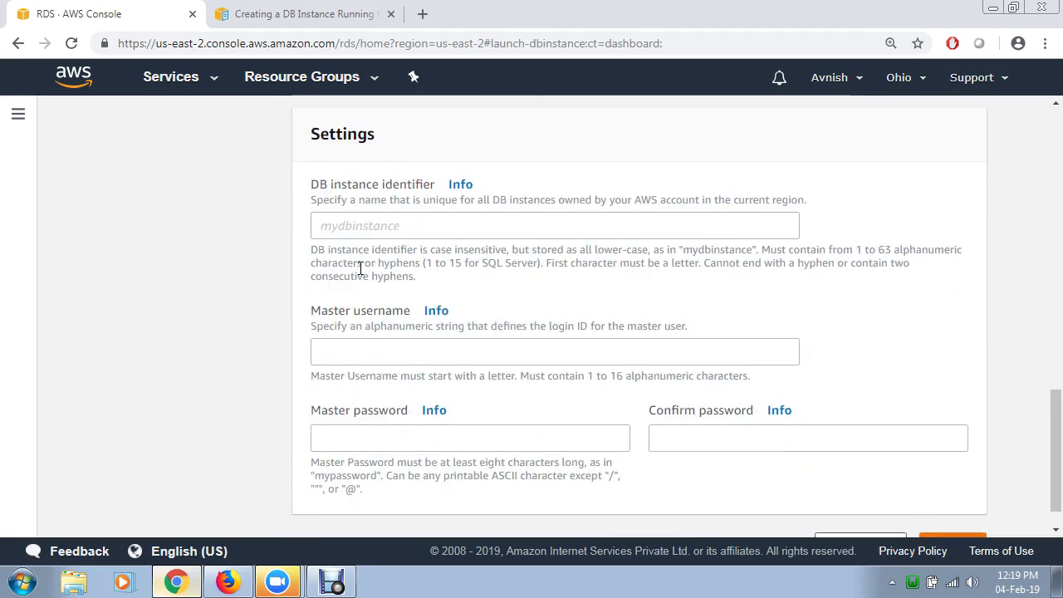
pyautogui.click(352, 233)
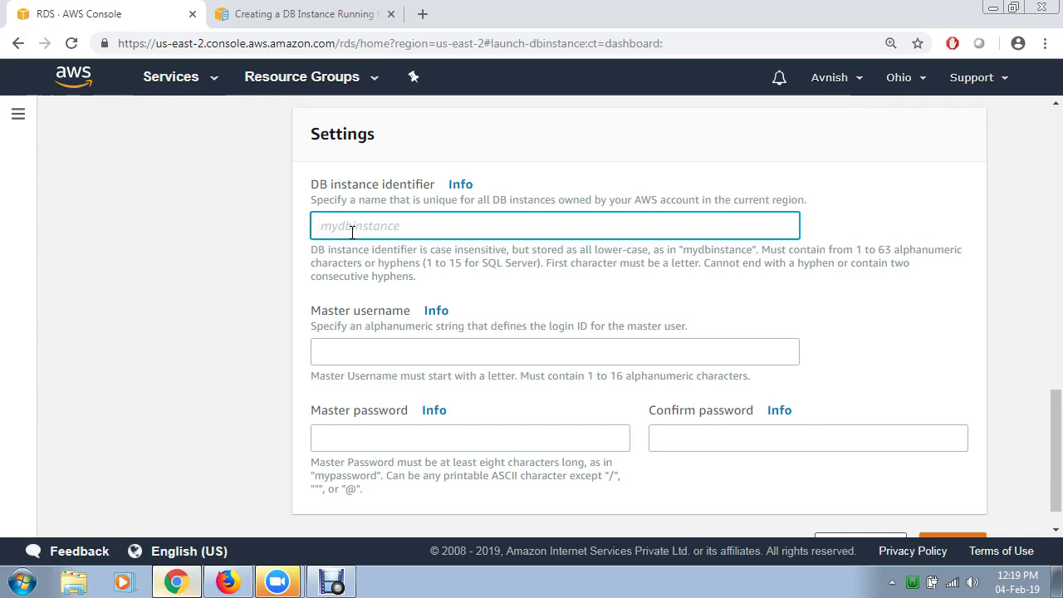
pyautogui.write('mysqlinstance')
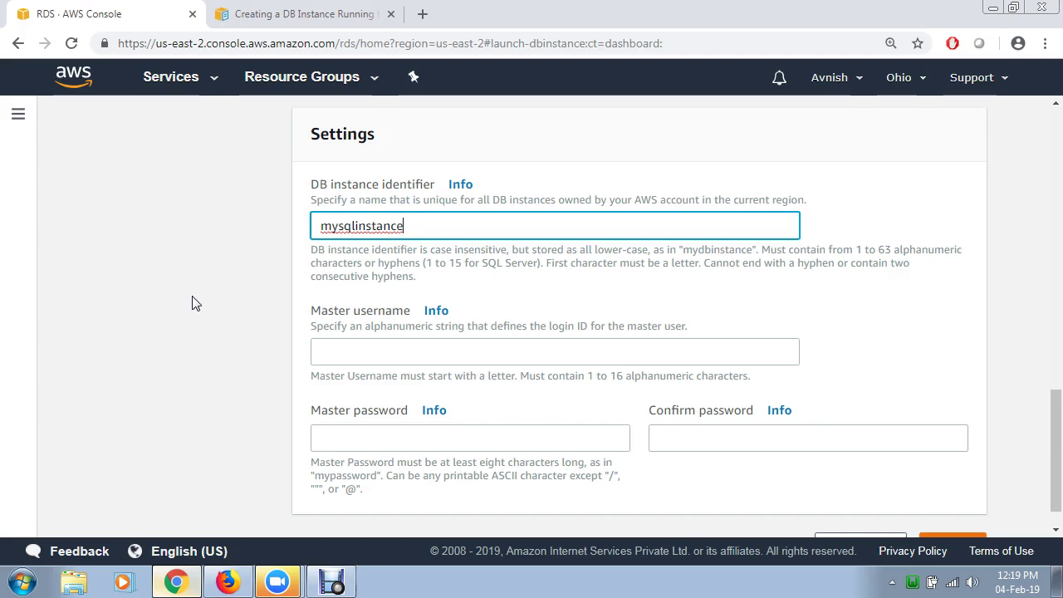
pyautogui.click(328, 360)
pyautogui.write('yash')
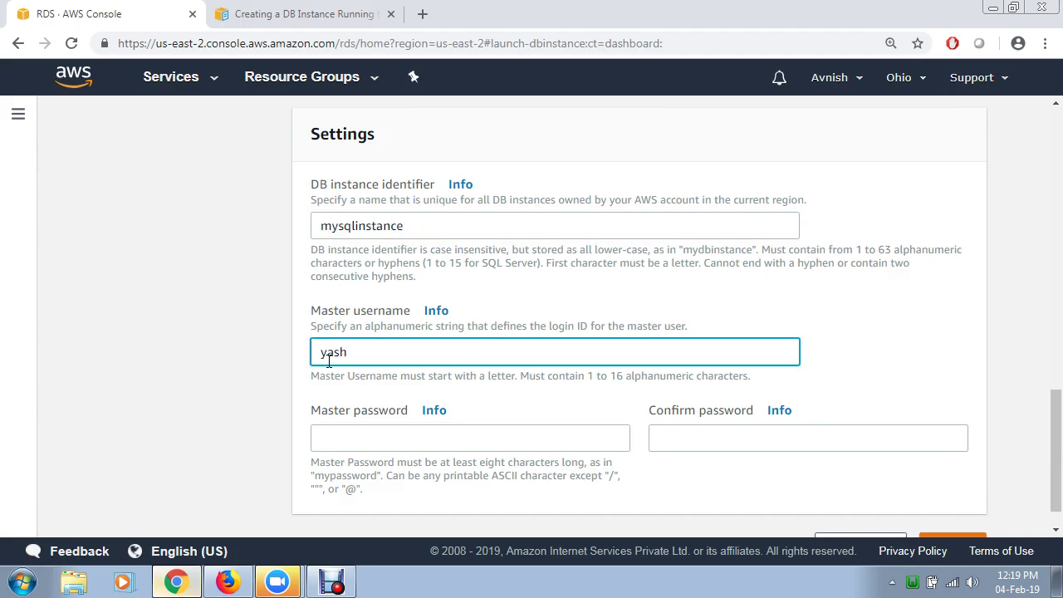
# - Enter the master password for the DB instance and repeat it in the confirmation field
pyautogui.scroll(-1, 316, 369)
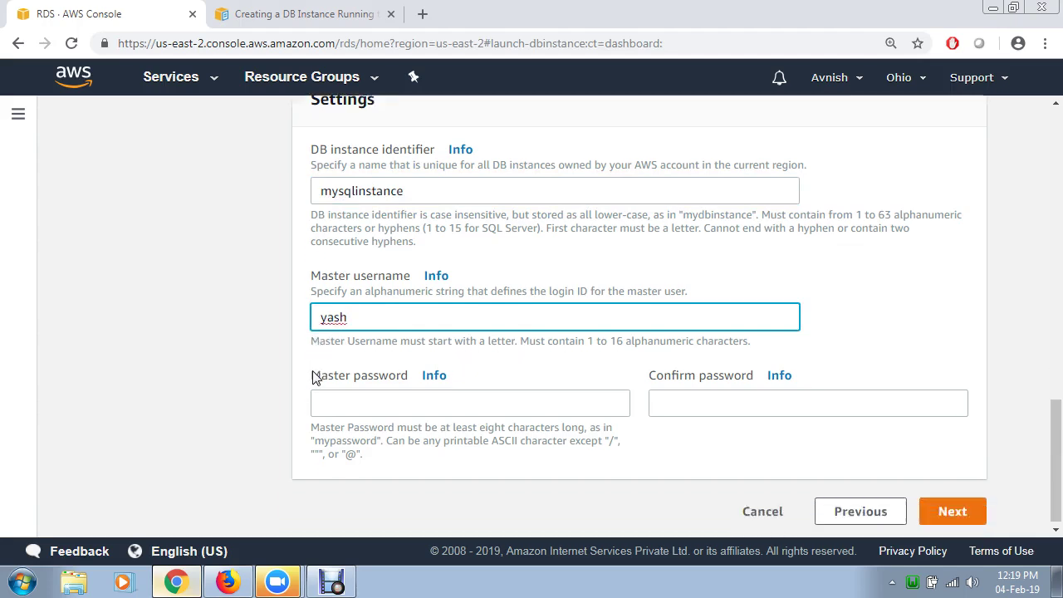
pyautogui.click(361, 387)
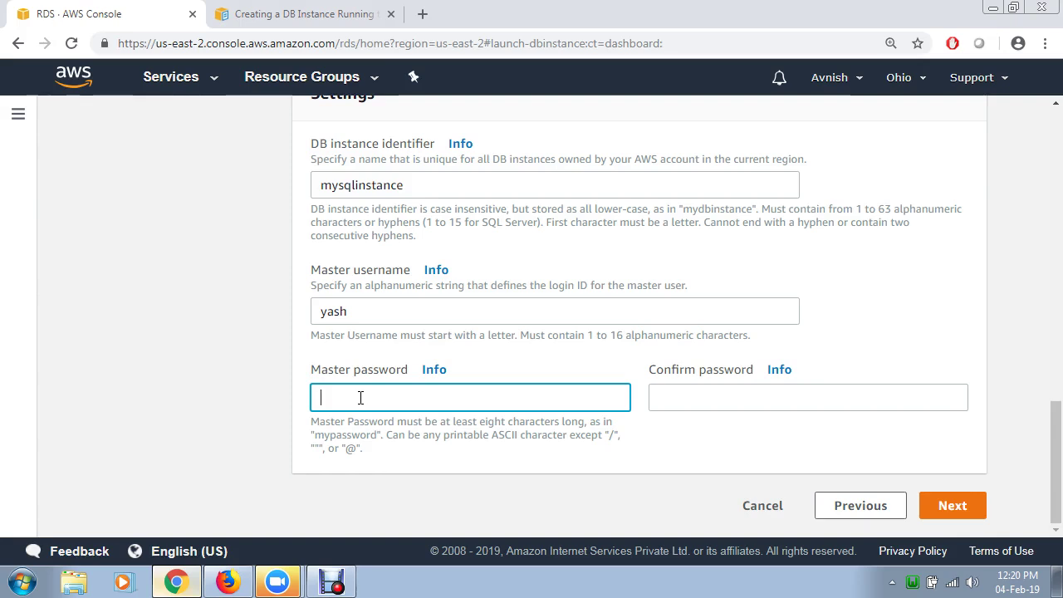
pyautogui.write('********')
pyautogui.click(662, 400)
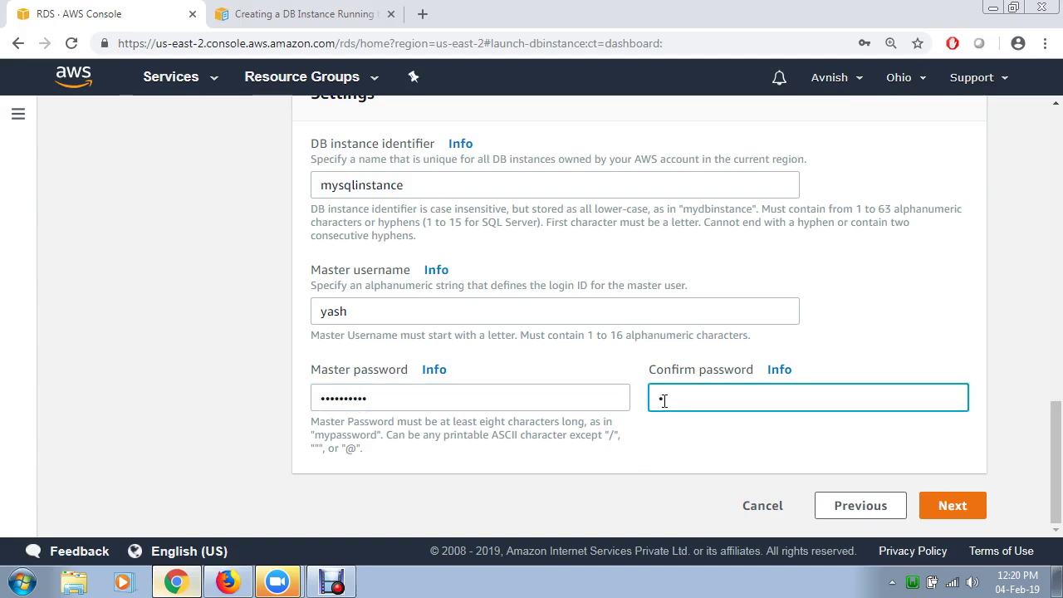
pyautogui.write('*********')
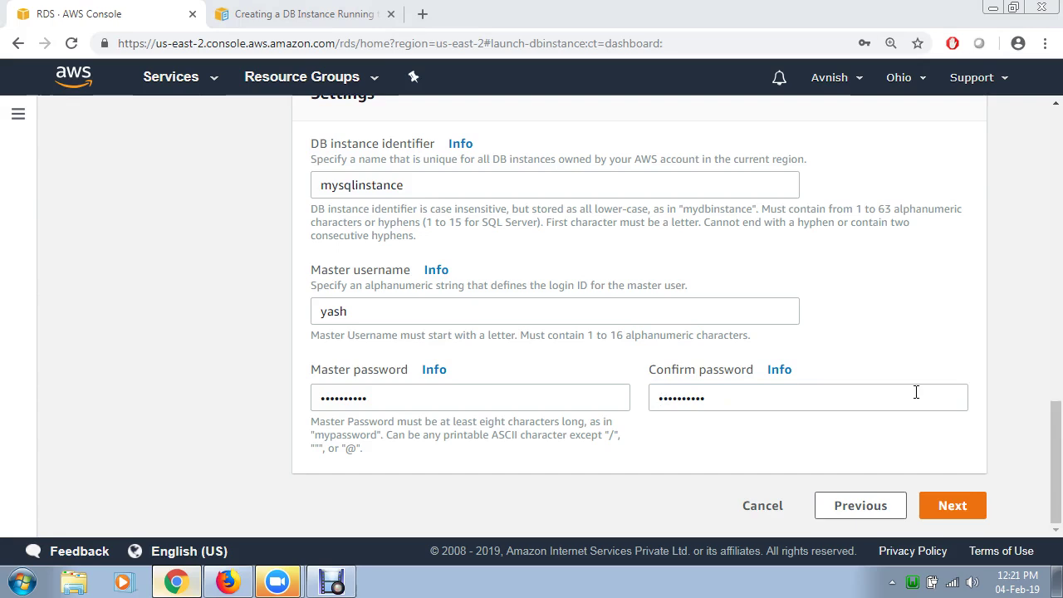
# - Continue to the advanced settings stage and decline to save the password in the browser
pyautogui.click(953, 514)
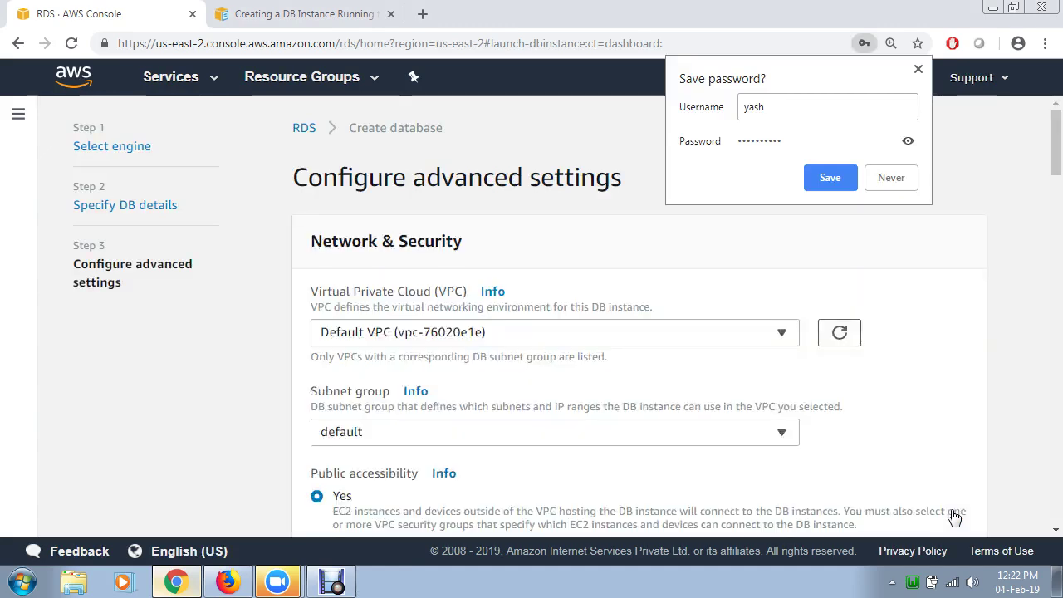
pyautogui.click(900, 181)
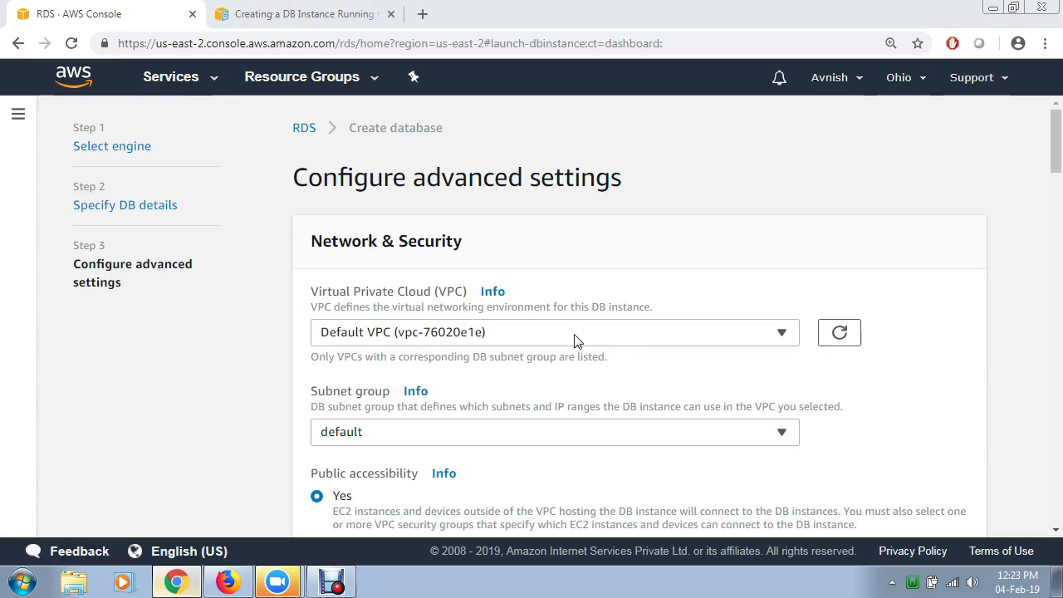
# - Review the network and security settings and check the availability zone choices without changing the selection
pyautogui.moveTo(1056, 148); pyautogui.dragTo(1058, 173)
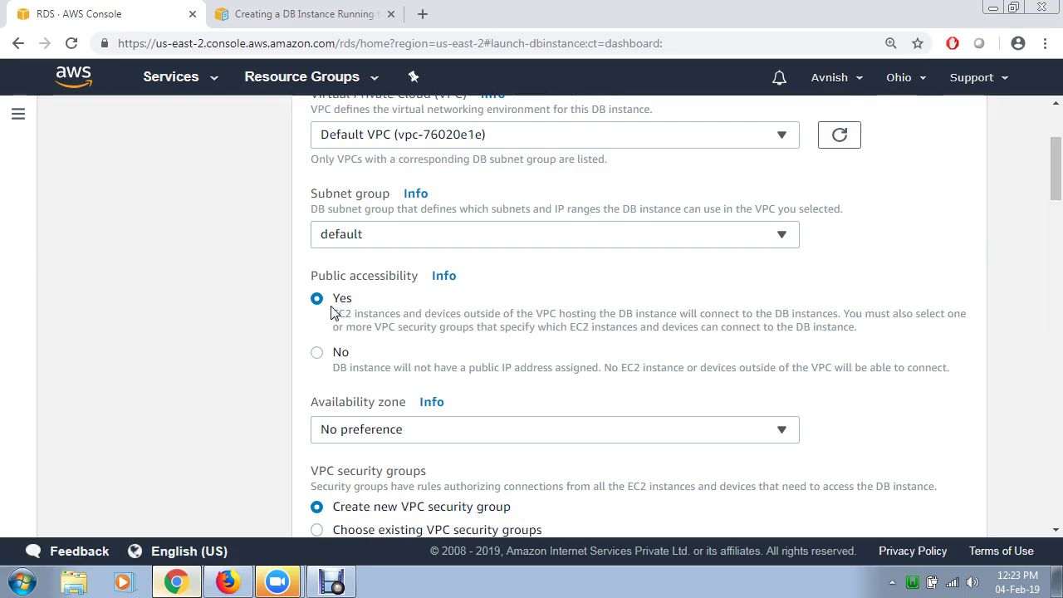
pyautogui.scroll(-1, 496, 374)
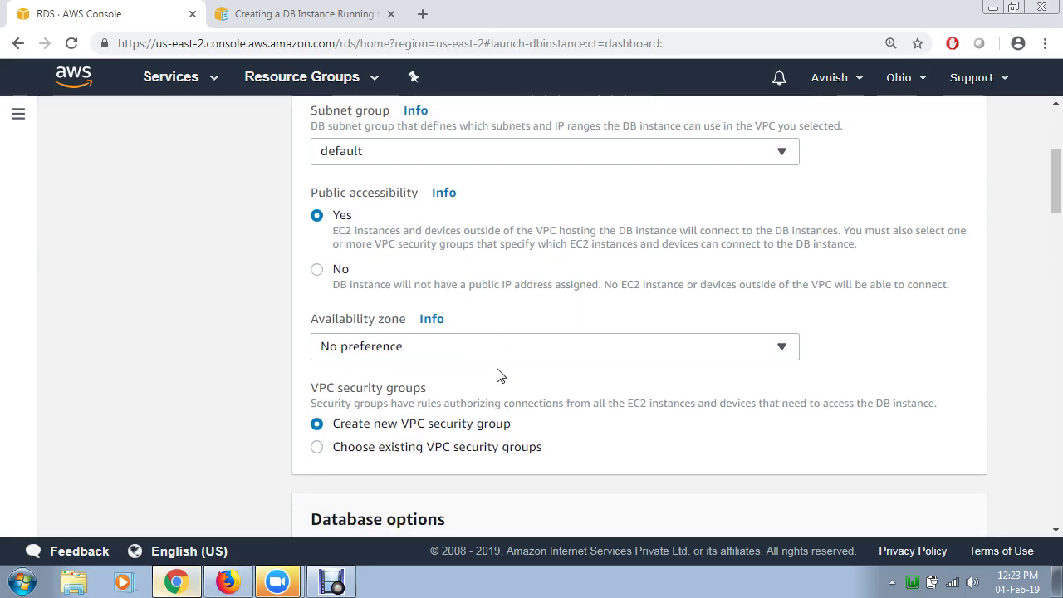
pyautogui.click(501, 356)
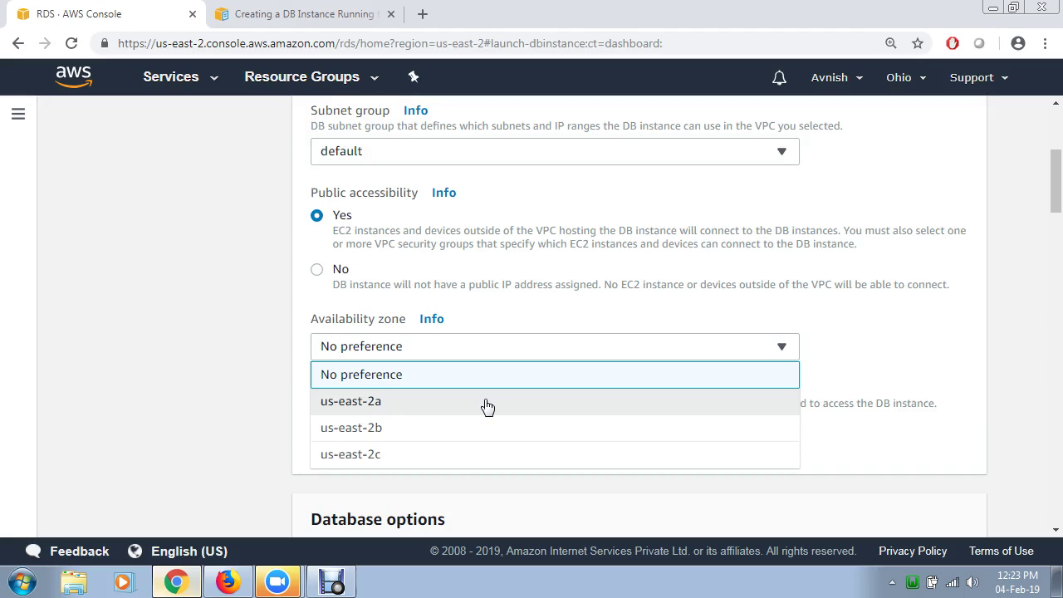
pyautogui.scroll(-2, 486, 406)
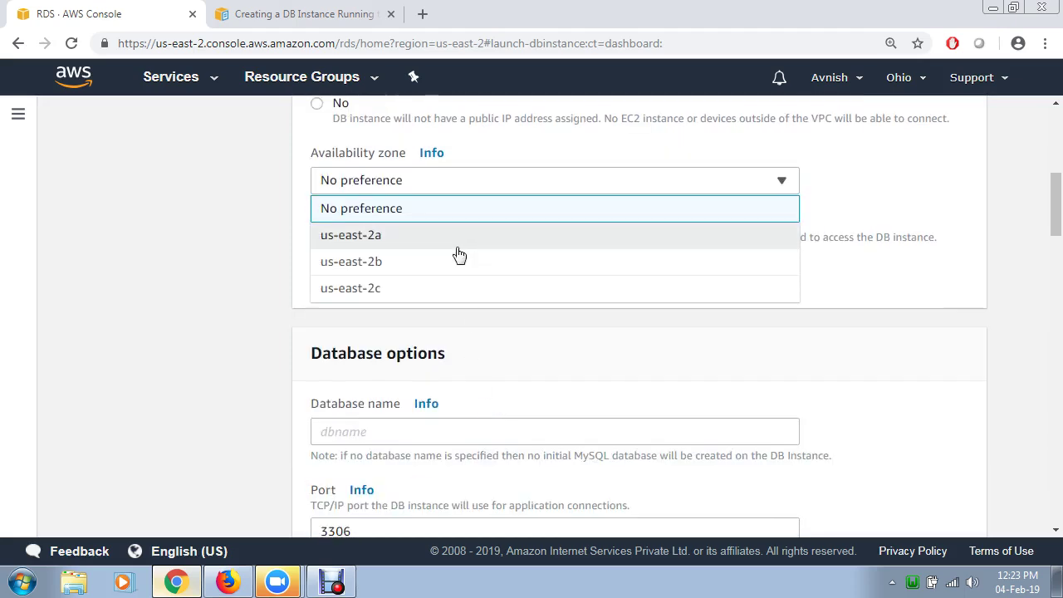
pyautogui.click(491, 160)
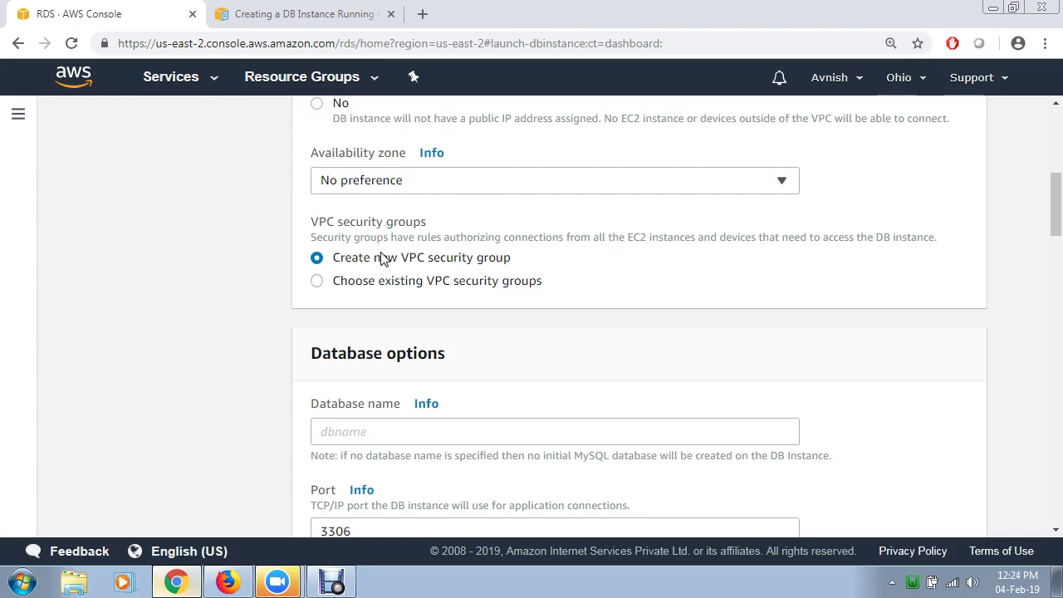
# - Look through the existing VPC security groups and return to the option of creating a new VPC security group
pyautogui.click(316, 282)
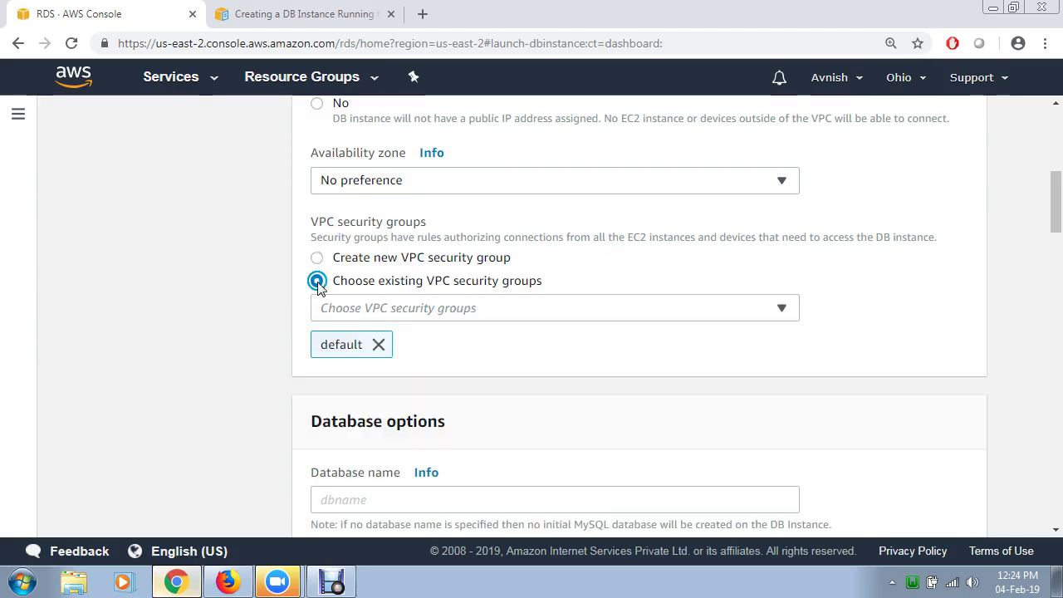
pyautogui.click(373, 315)
pyautogui.scroll(-2, 408, 441)
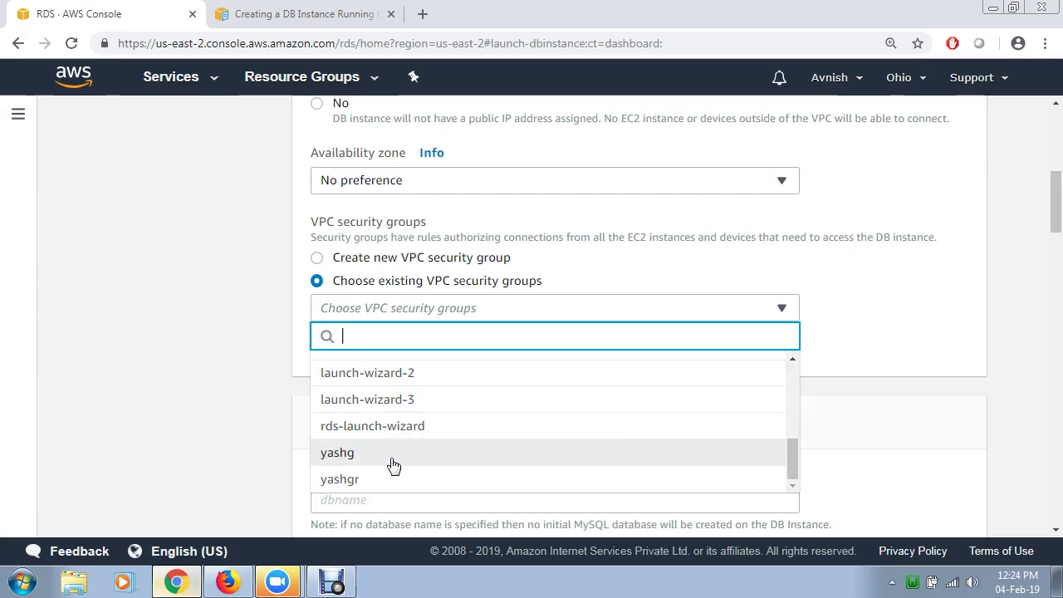
pyautogui.scroll(3, 394, 465)
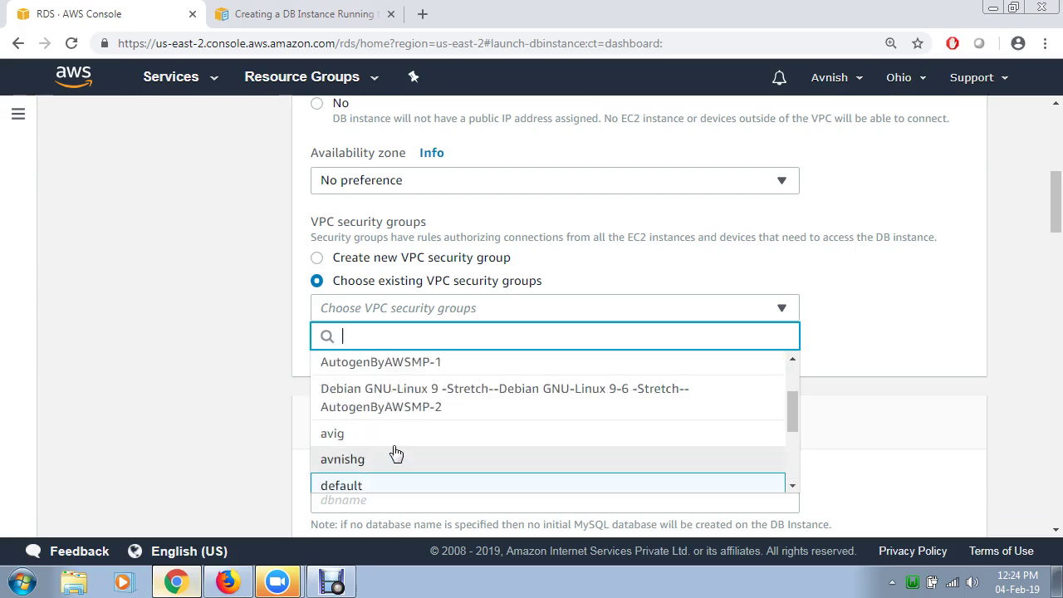
pyautogui.click(317, 259)
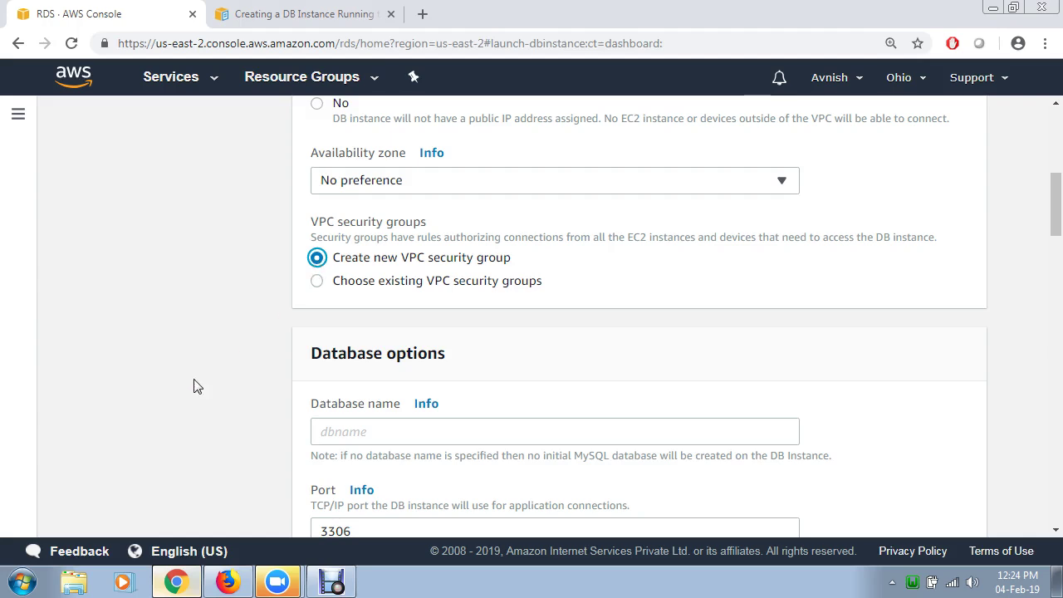
# - Set the database name to mysqldb in the database options
pyautogui.scroll(-1, 187, 404)
pyautogui.scroll(-2, 189, 404)
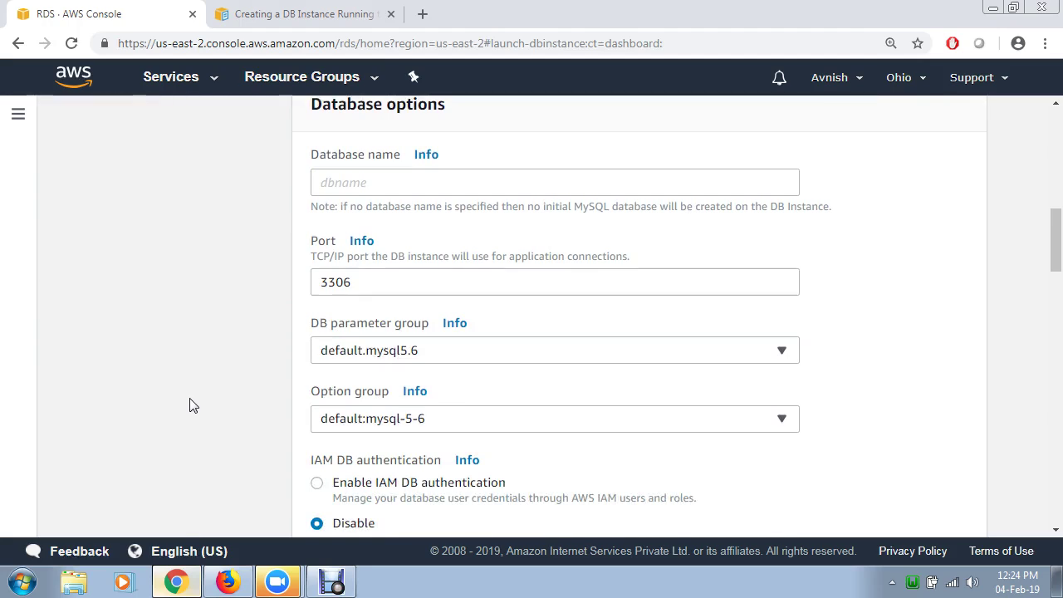
pyautogui.click(385, 181)
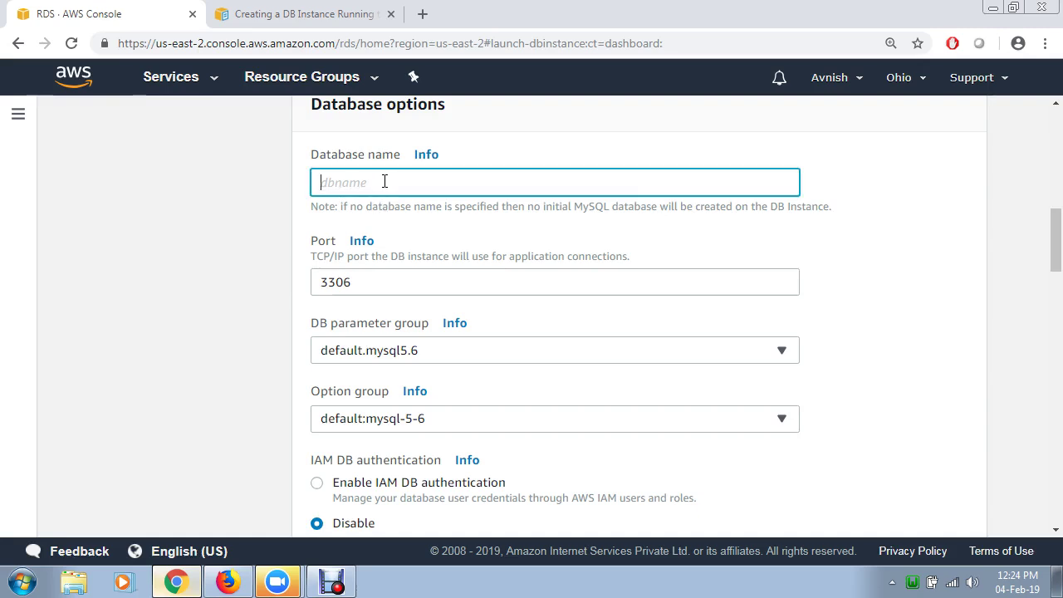
pyautogui.write('mysqldb')
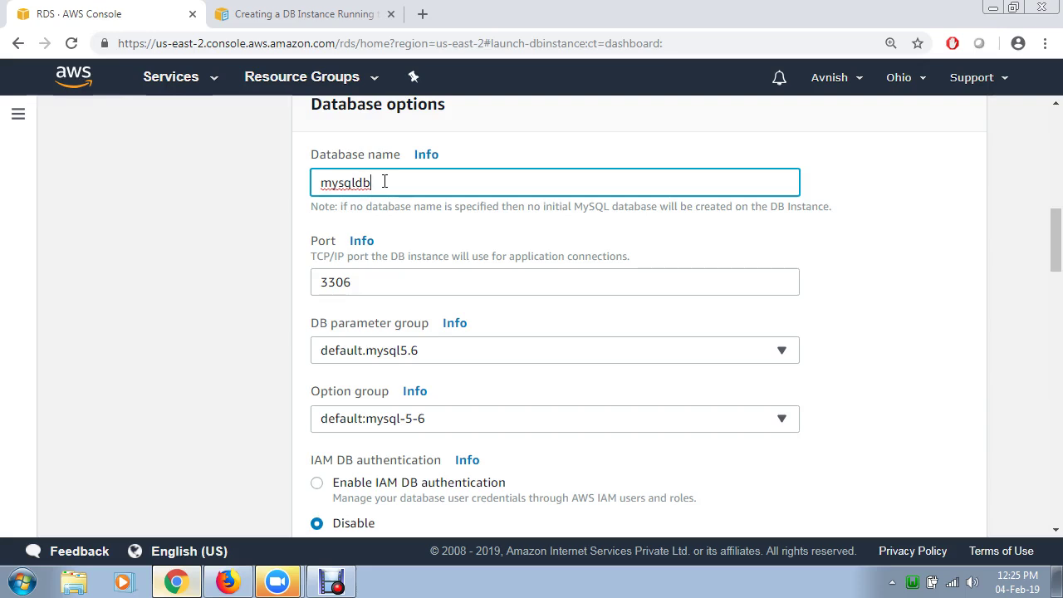
# - Search the installed programs for "note" and open Notepad++
pyautogui.click(17, 590)
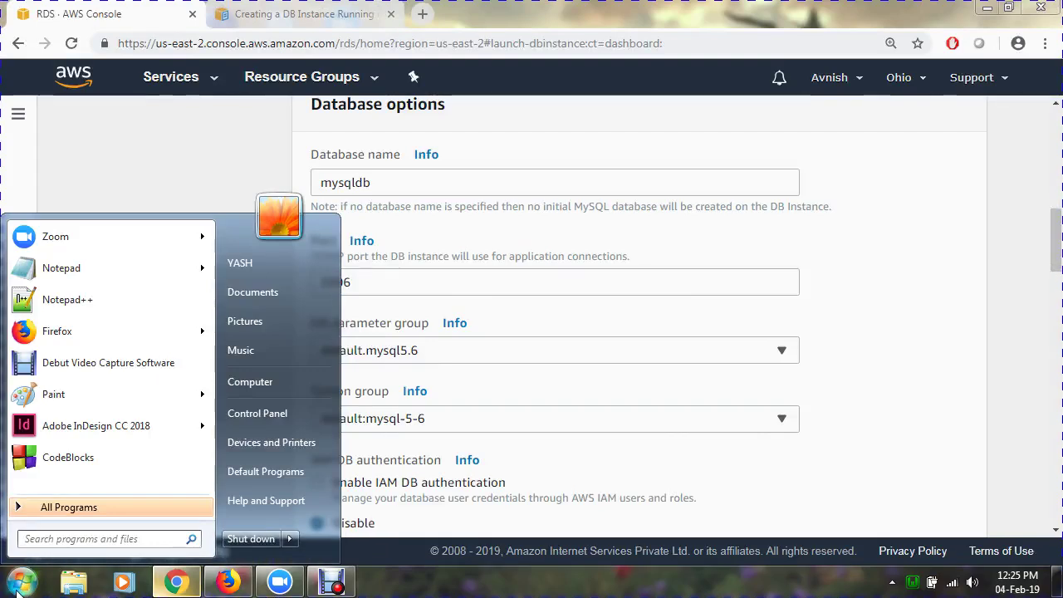
pyautogui.click(12, 554)
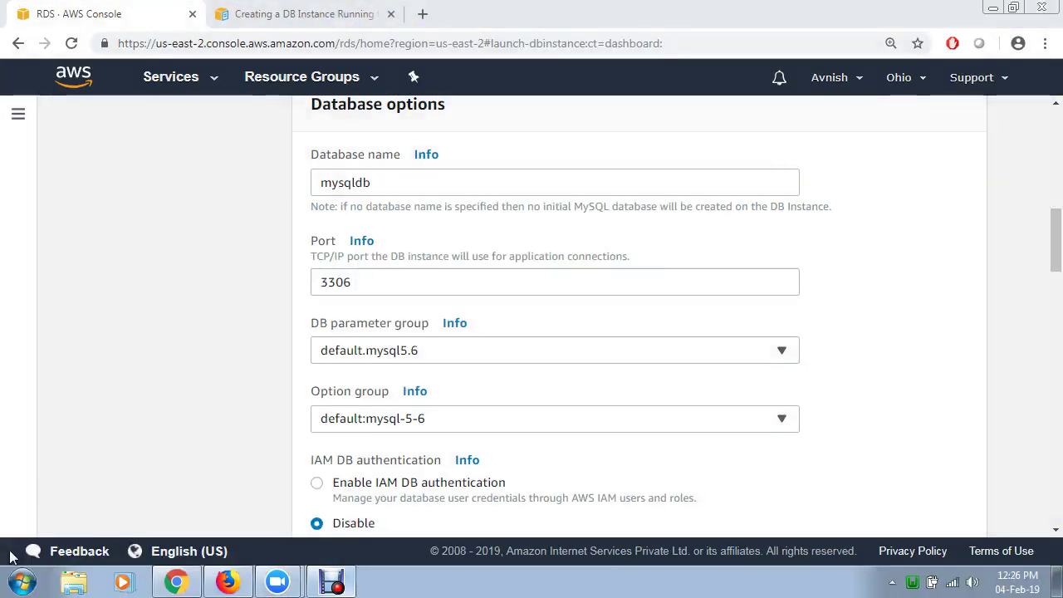
pyautogui.click(18, 582)
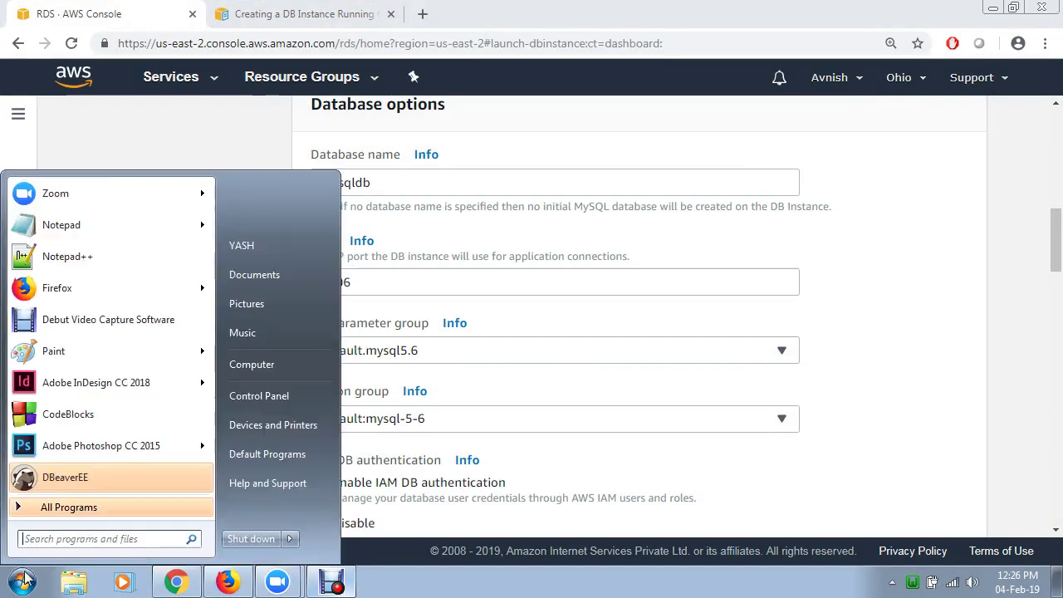
pyautogui.write('note')
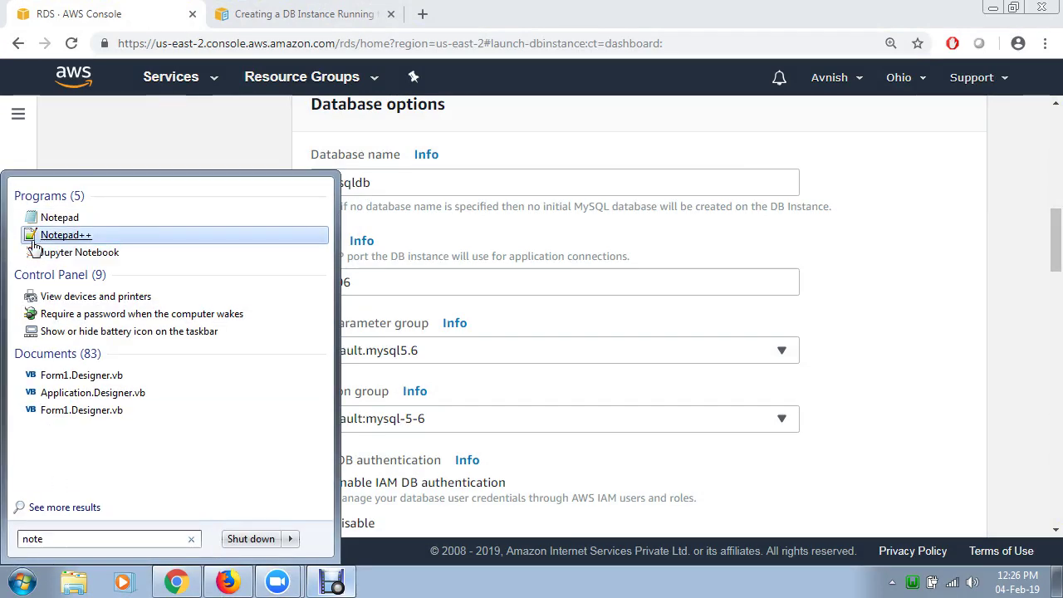
pyautogui.click(50, 236)
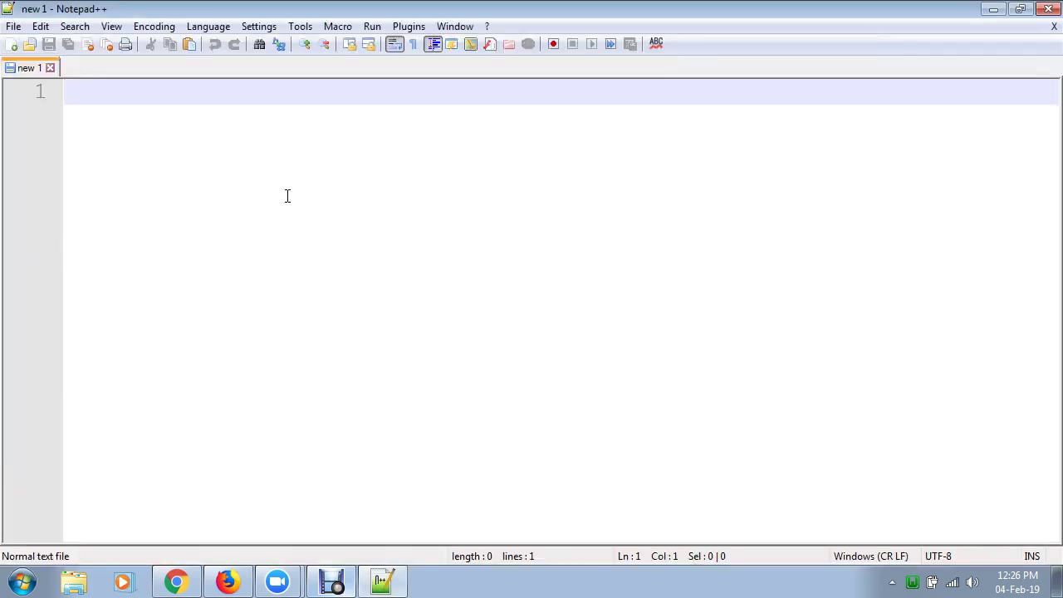
# - Write the line "datbase name : mysqldb" in the empty text file to note the database name
pyautogui.write('dat')
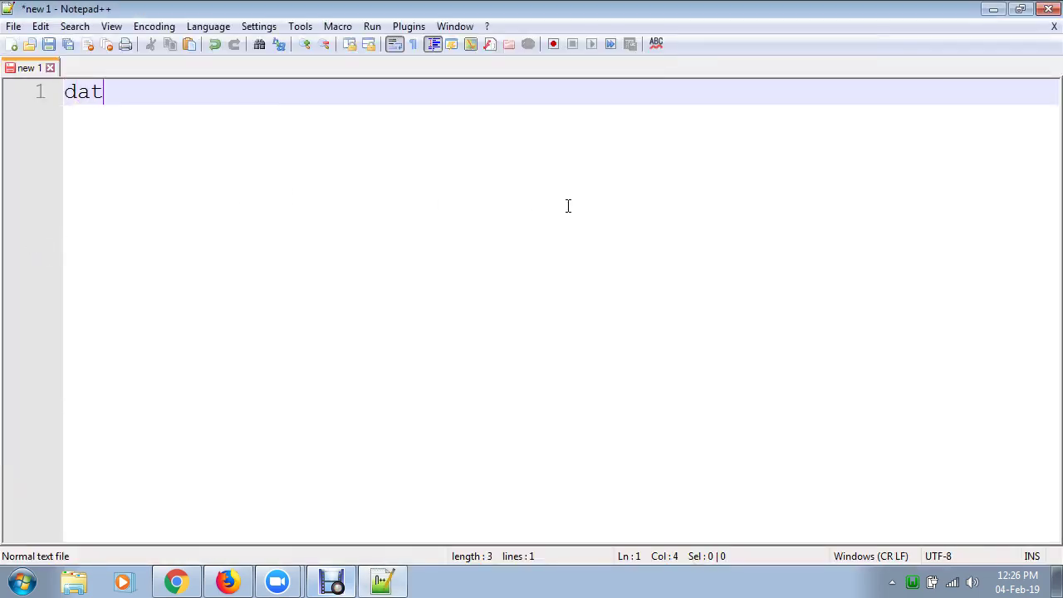
pyautogui.write('base name ')
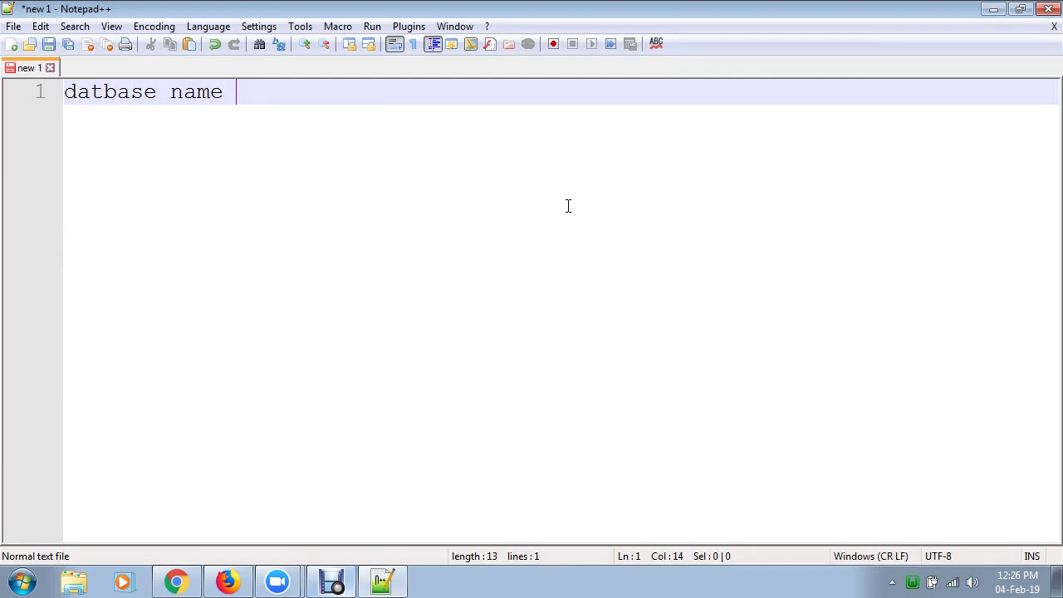
pyautogui.write(': mysqldb')
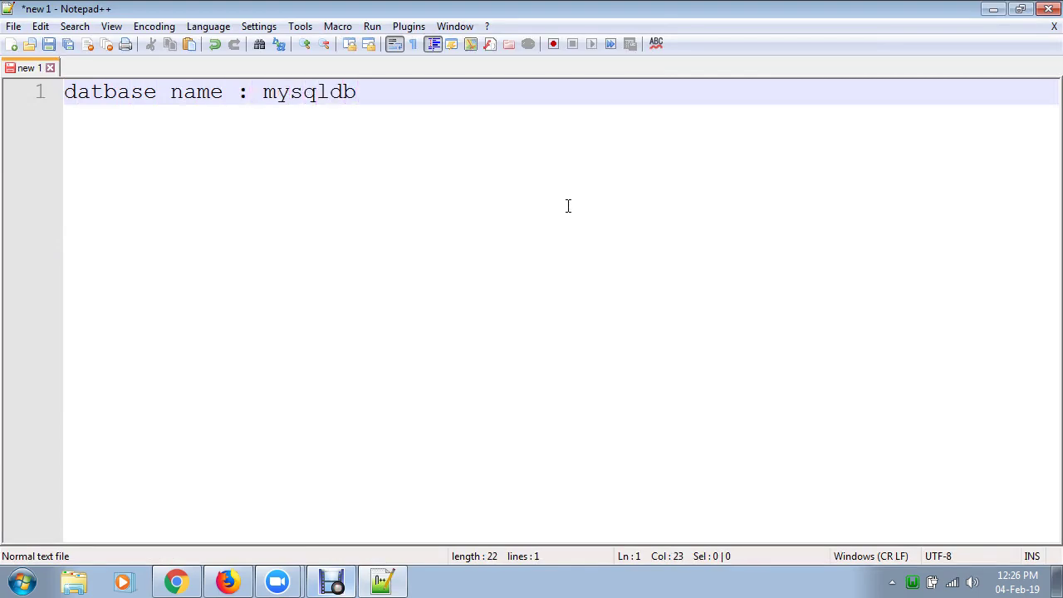
# - Check the port in the database options and add the line "port no : 3306" below the database name in the notes file
pyautogui.click(994, 12)
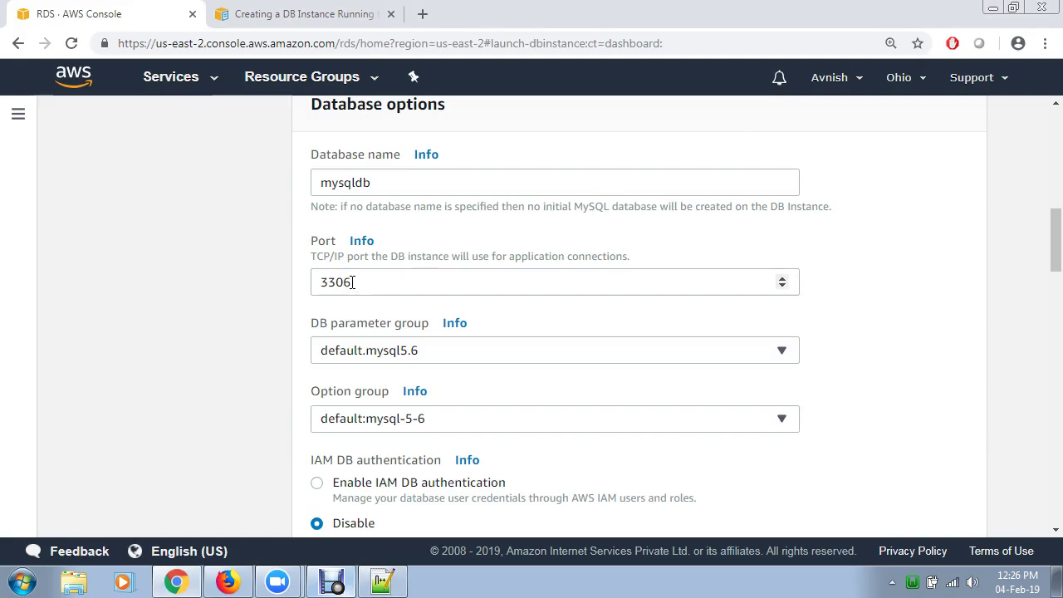
pyautogui.scroll(-1, 352, 283)
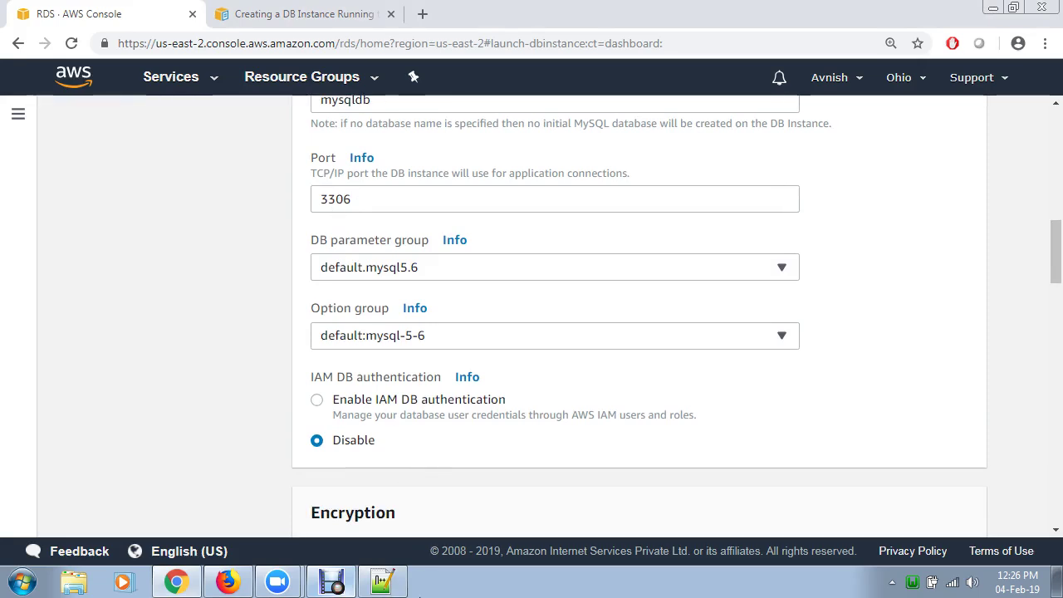
pyautogui.click(382, 581)
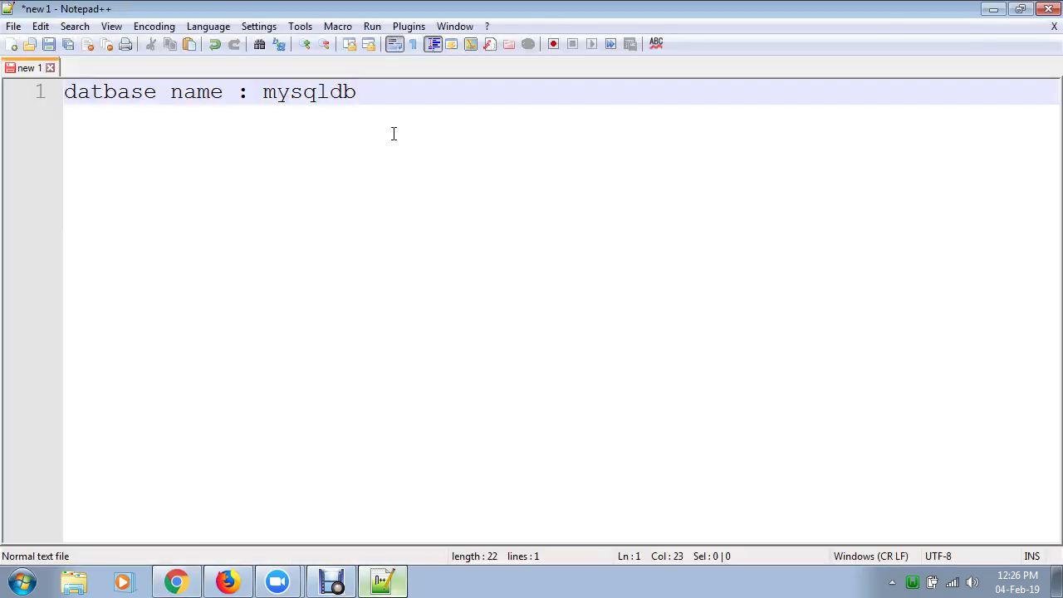
pyautogui.press('Return')
pyautogui.write('port ')
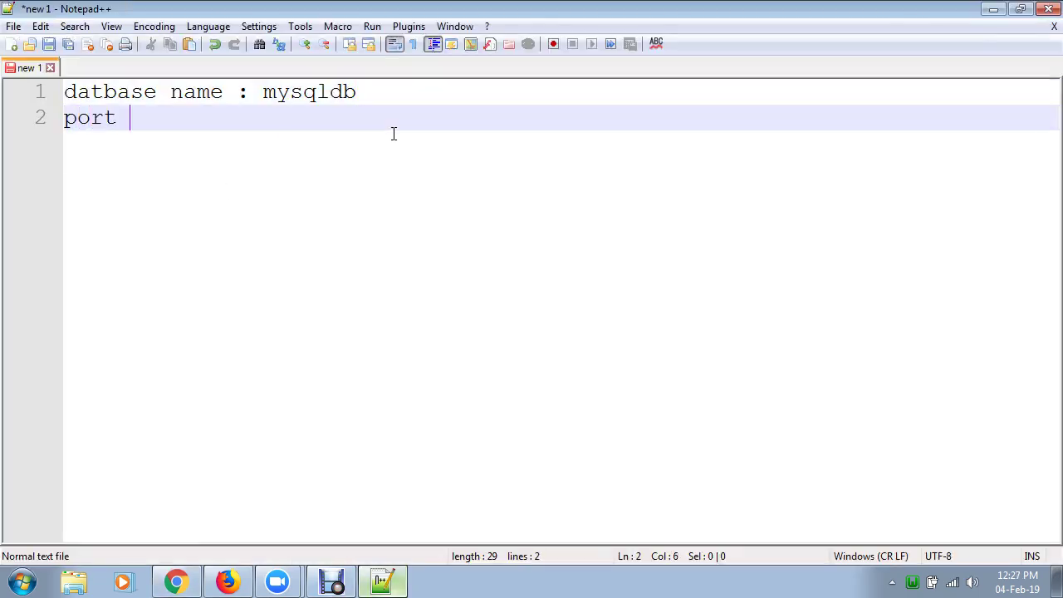
pyautogui.write('no  : ')
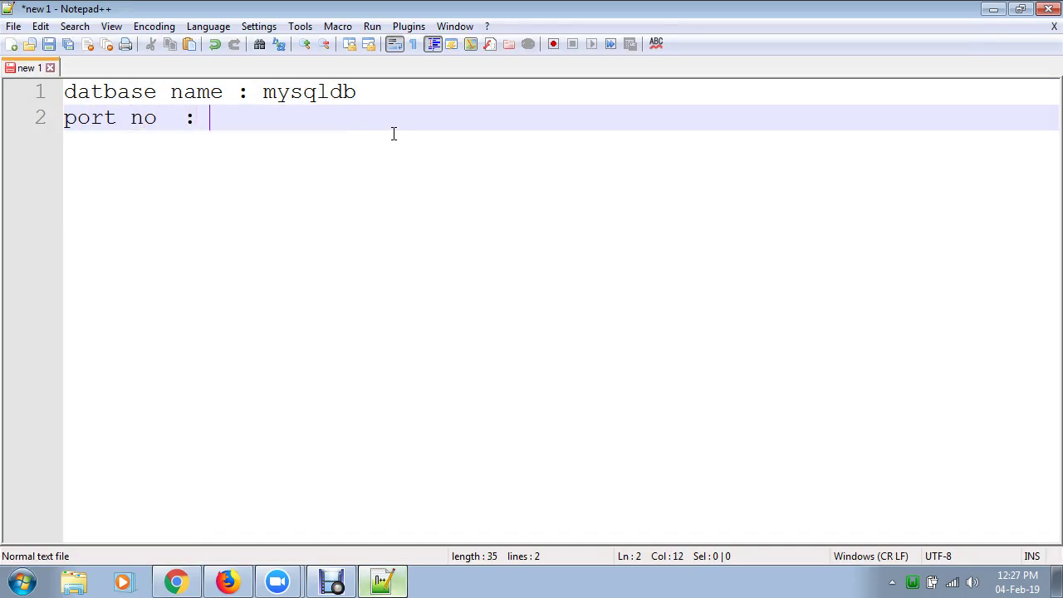
pyautogui.write('3306')
pyautogui.click(994, 10)
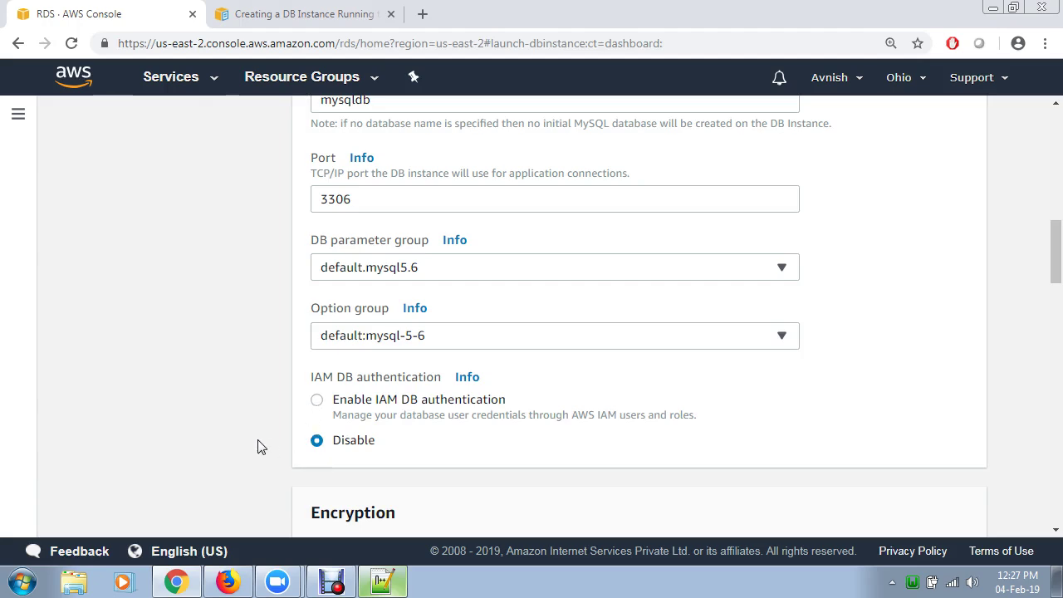
# - Look through the encryption and backup settings of the DB instance, including the retention period and backup window
pyautogui.scroll(-3, 266, 445)
pyautogui.scroll(-3, 256, 442)
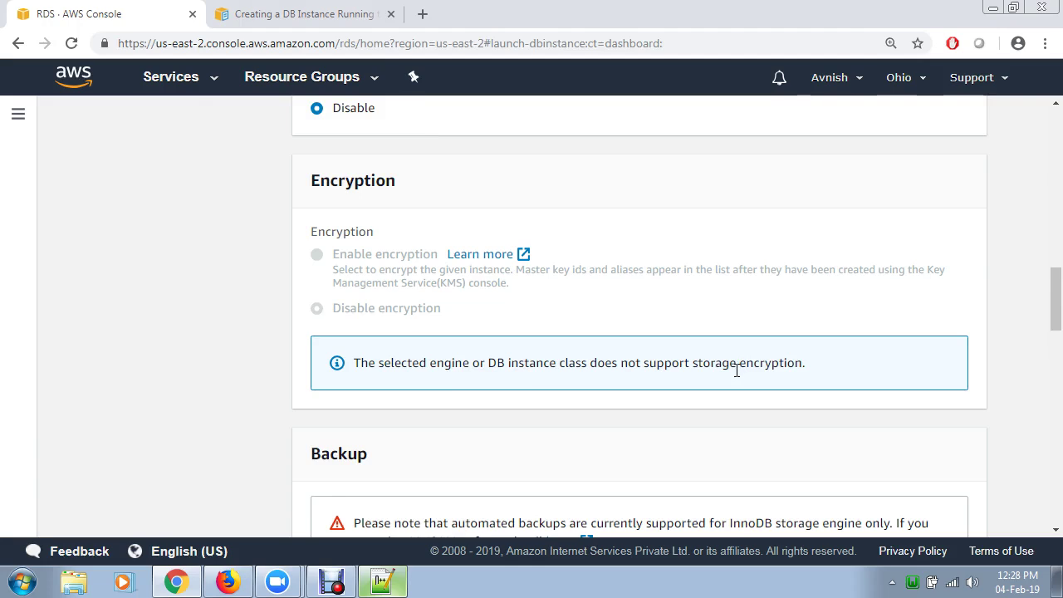
pyautogui.scroll(-2, 736, 371)
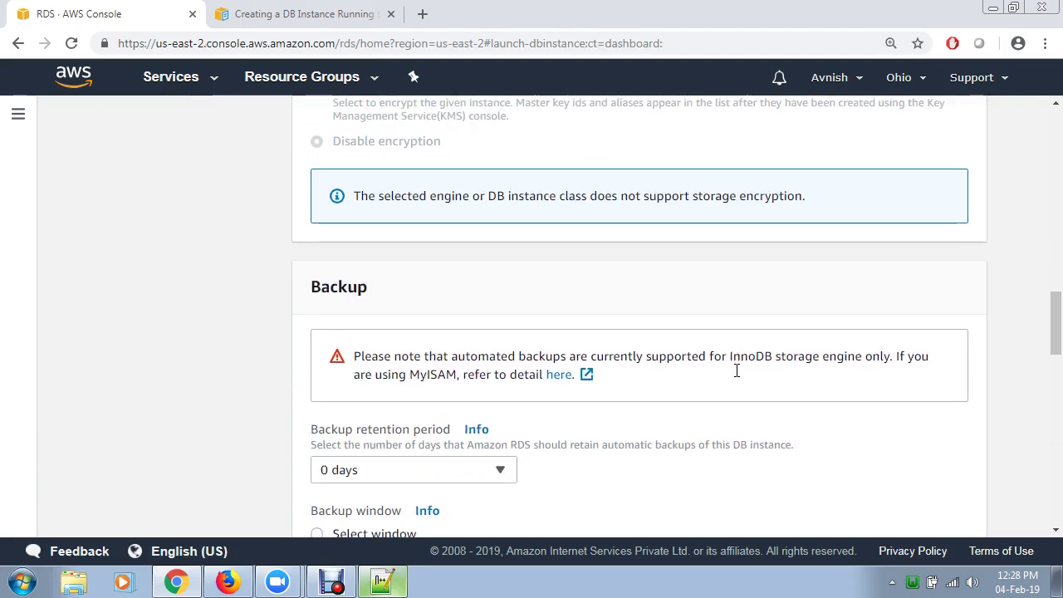
pyautogui.scroll(-1, 736, 371)
pyautogui.scroll(-1, 735, 370)
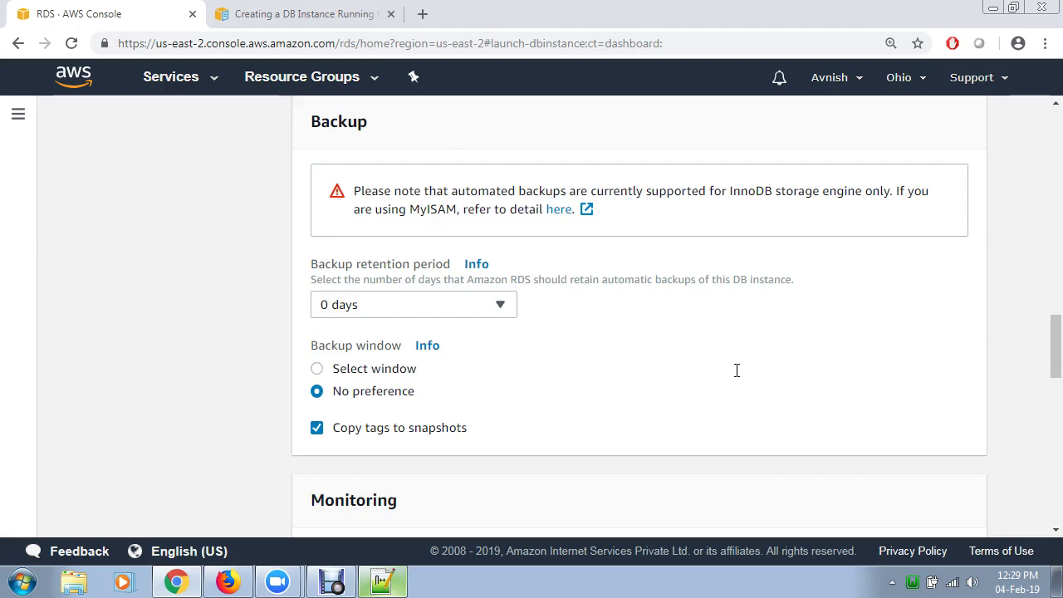
# - Preview the enhanced monitoring options of the DB instance and return to Disable enhanced monitoring
pyautogui.scroll(-3, 736, 378)
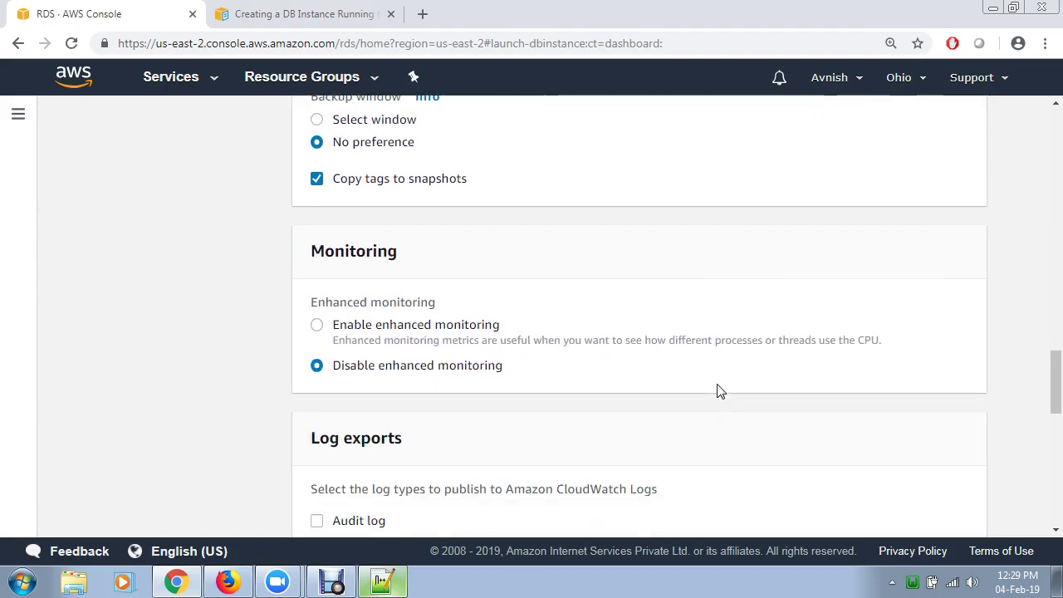
pyautogui.scroll(-1, 720, 391)
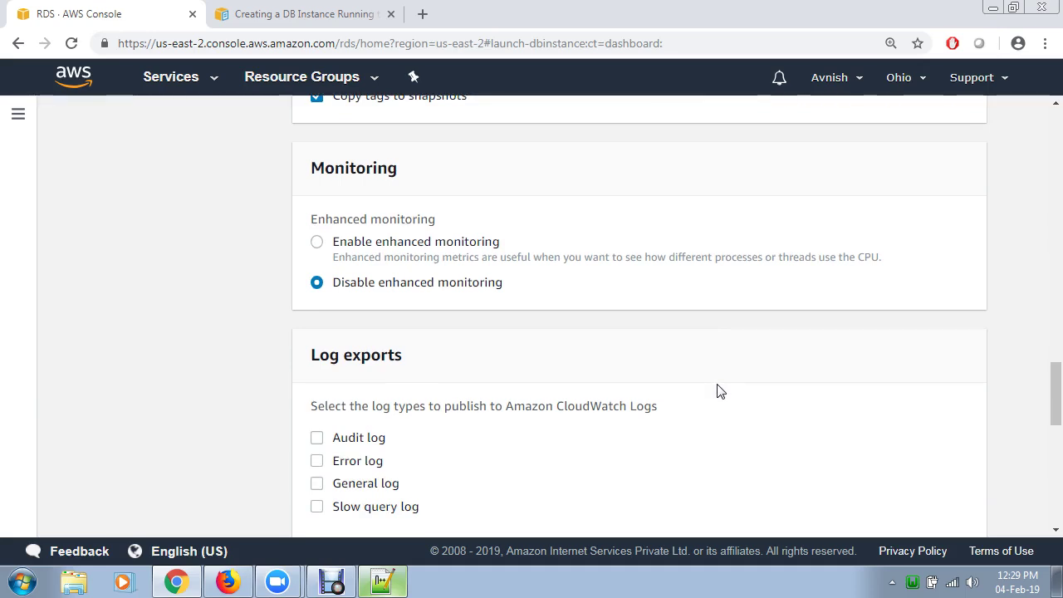
pyautogui.click(318, 242)
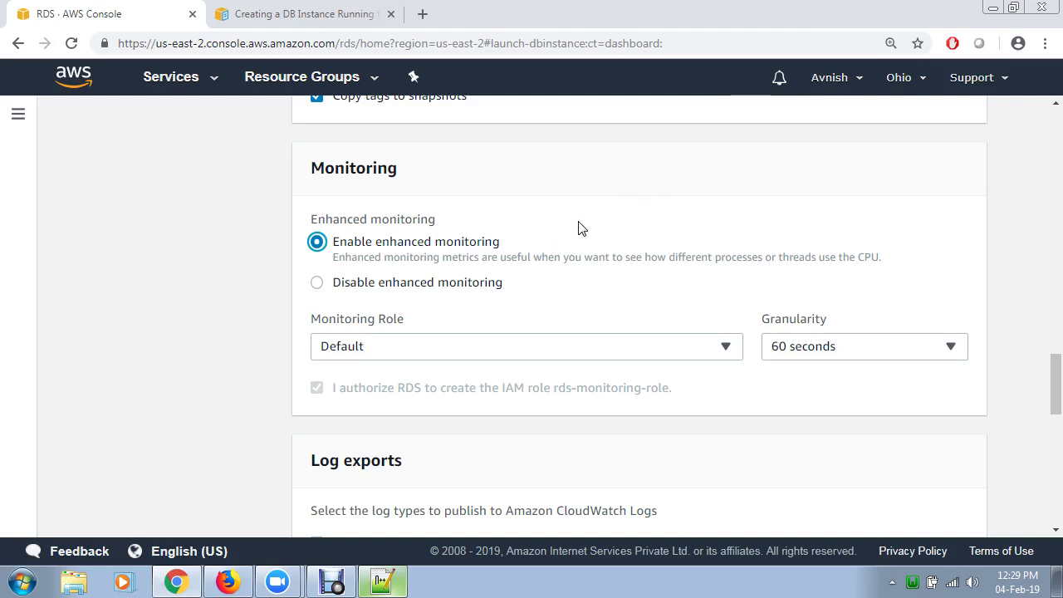
pyautogui.click(321, 285)
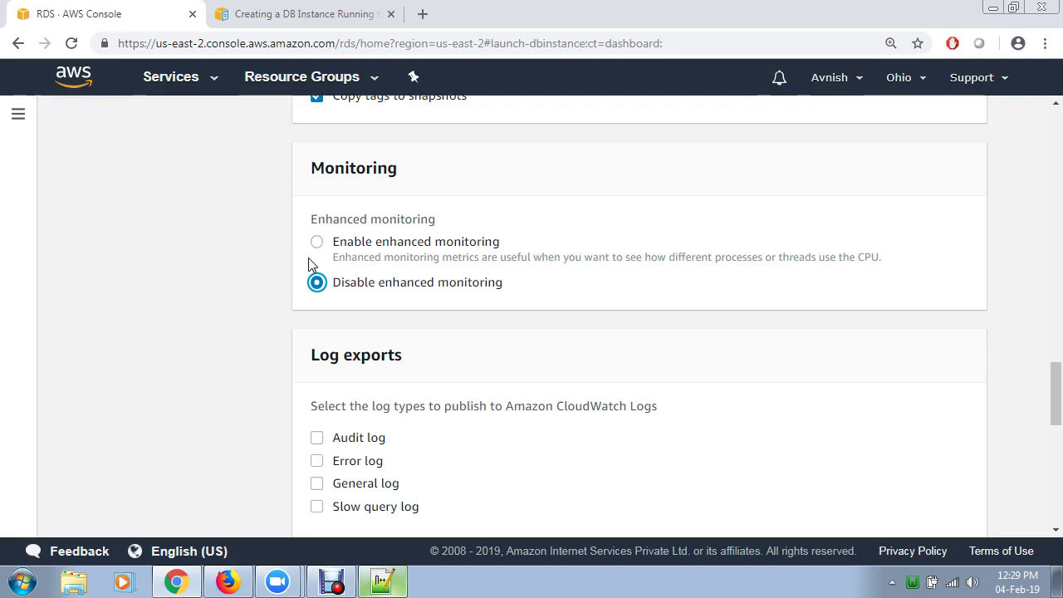
# - Select the General log as the log type to publish to Amazon CloudWatch Logs
pyautogui.scroll(-1, 306, 259)
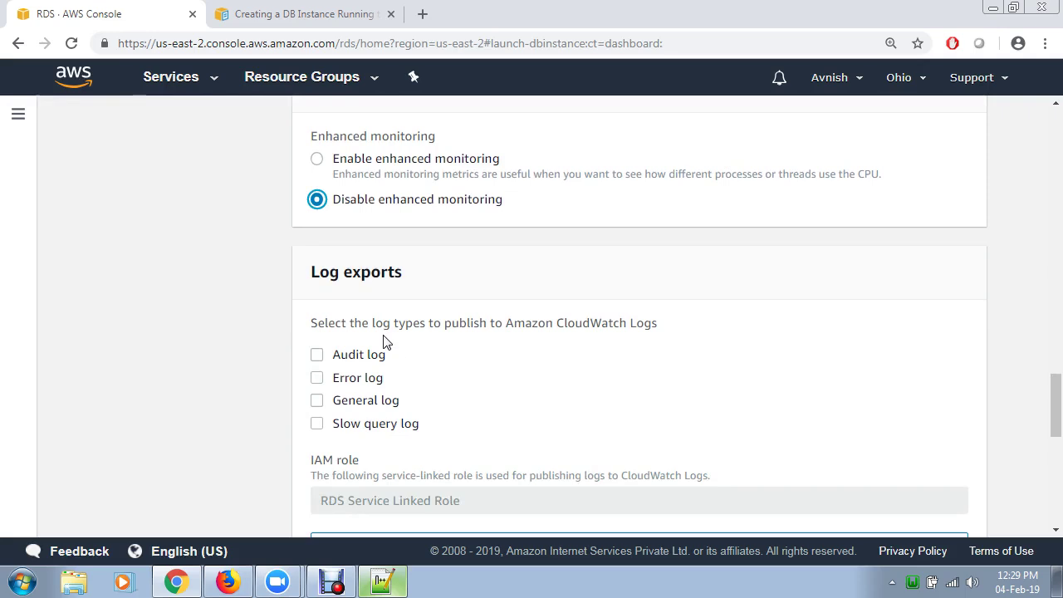
pyautogui.click(316, 402)
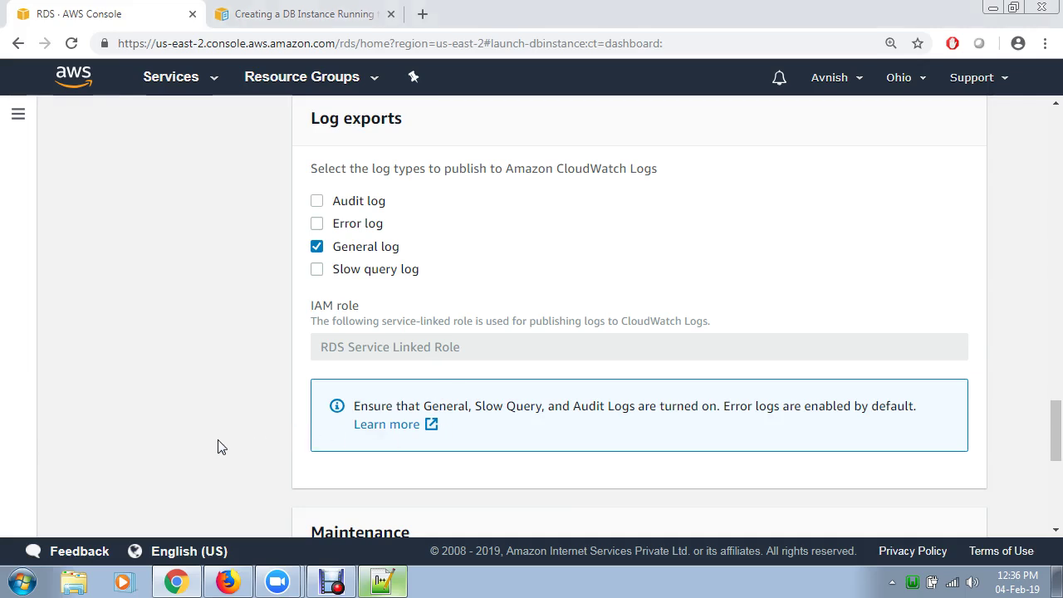
# - Try disabling auto minor version upgrade in the maintenance settings and return to the enabled option
pyautogui.scroll(-4, 222, 447)
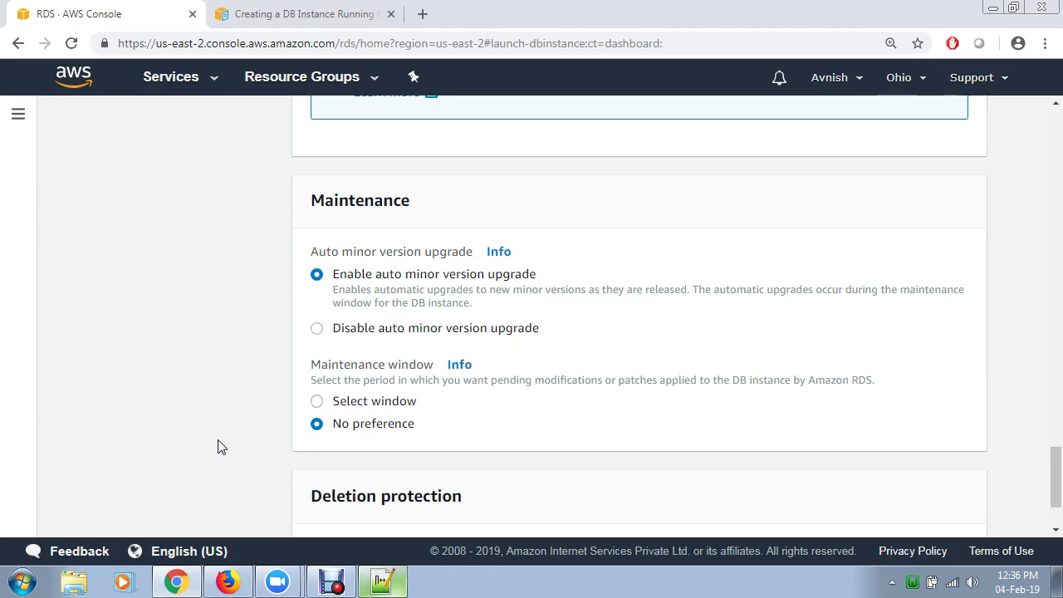
pyautogui.click(319, 329)
pyautogui.click(316, 281)
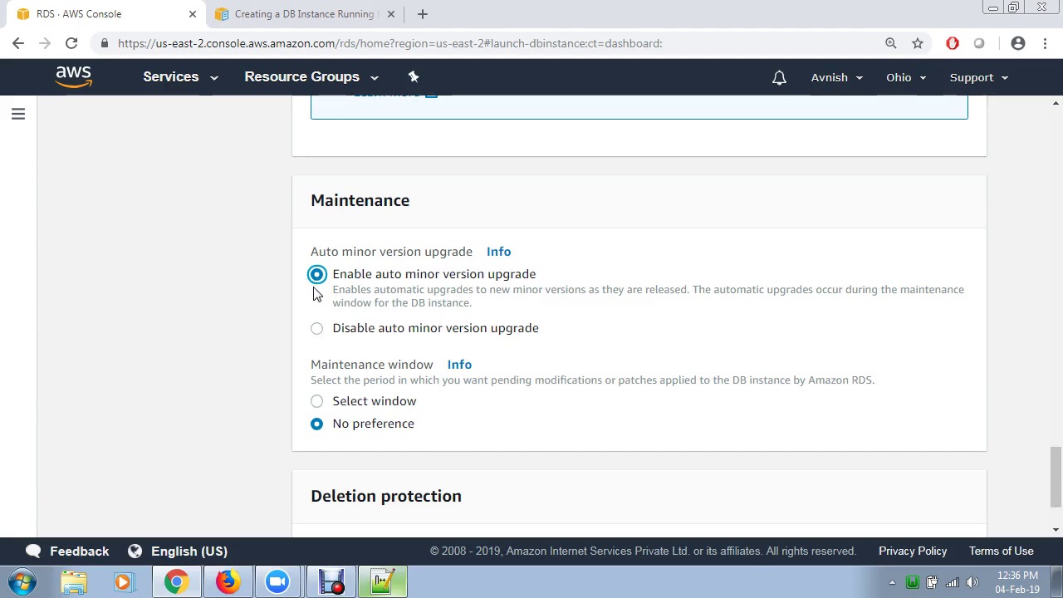
# - Preview the start day choices of a selected maintenance window and return the maintenance window to No preference
pyautogui.scroll(-1, 314, 289)
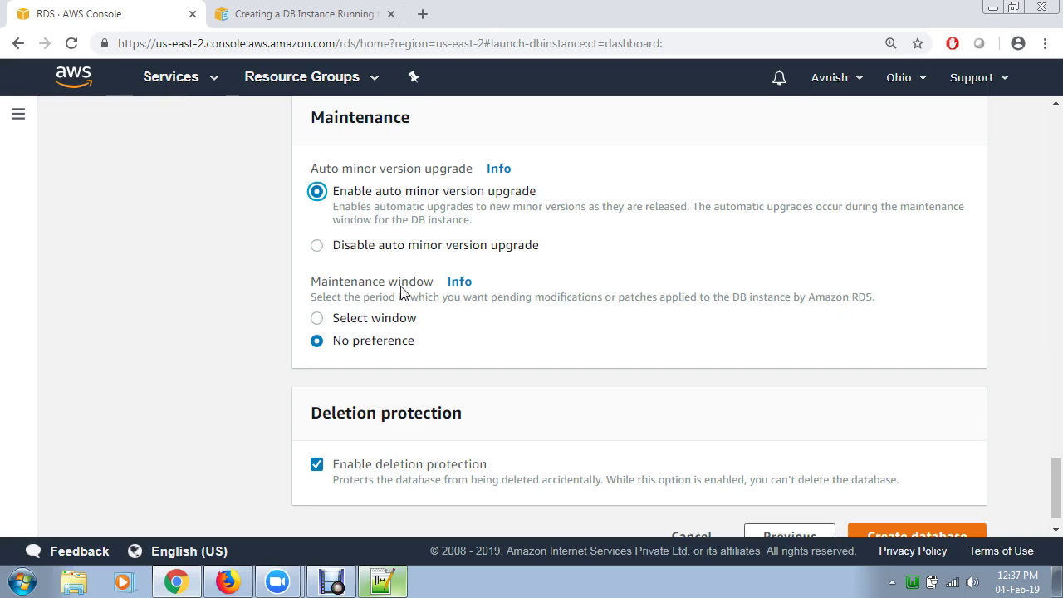
pyautogui.click(318, 319)
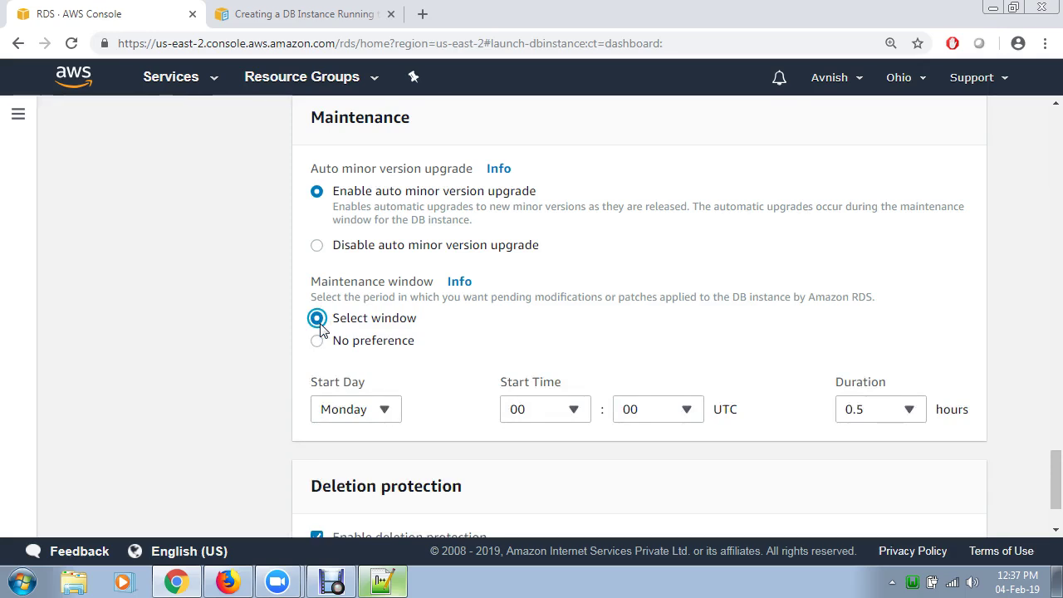
pyautogui.click(359, 420)
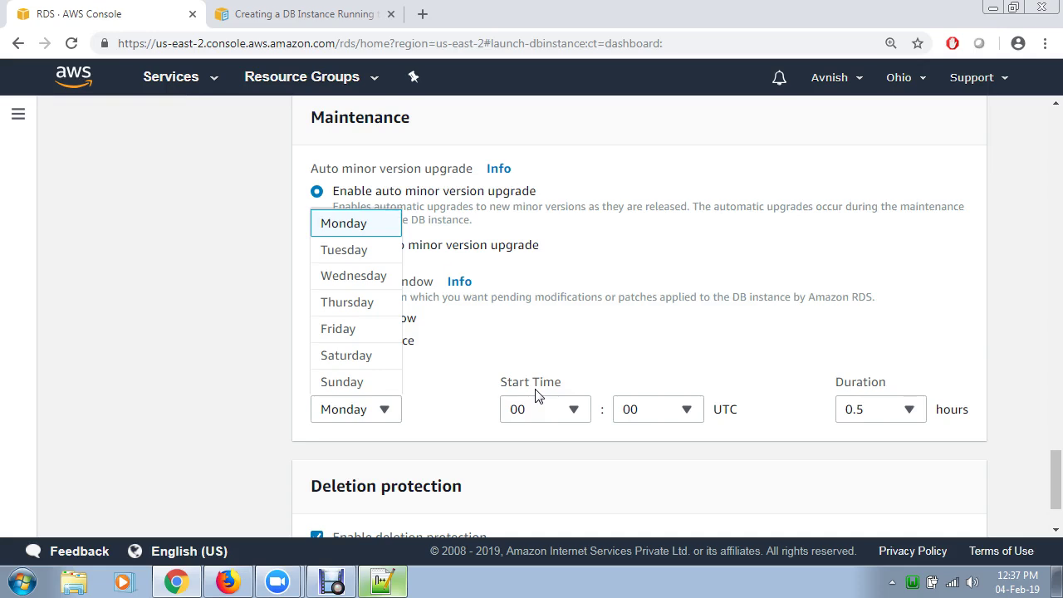
pyautogui.click(227, 358)
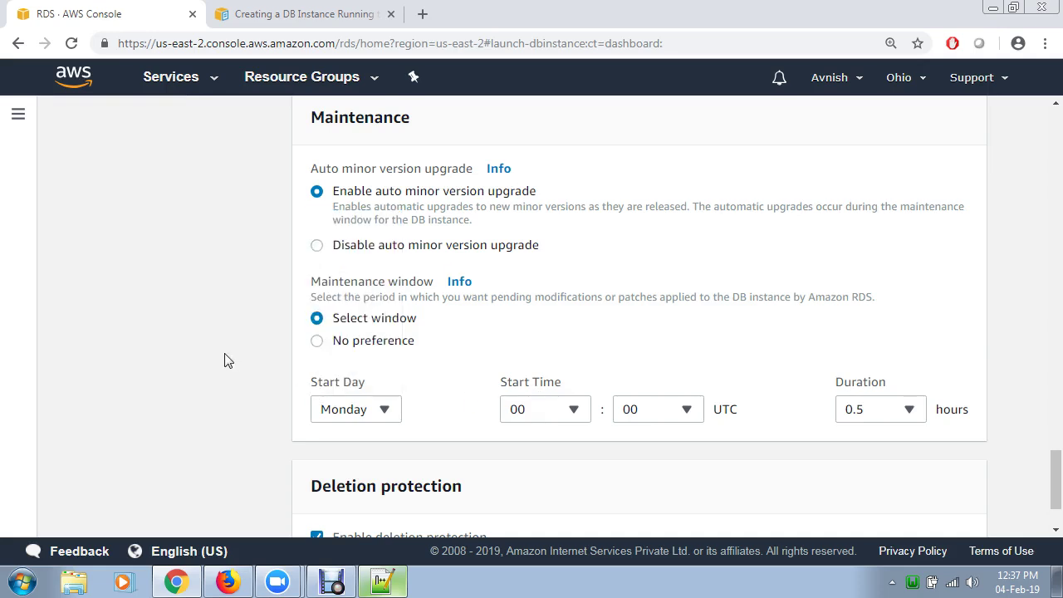
pyautogui.click(317, 341)
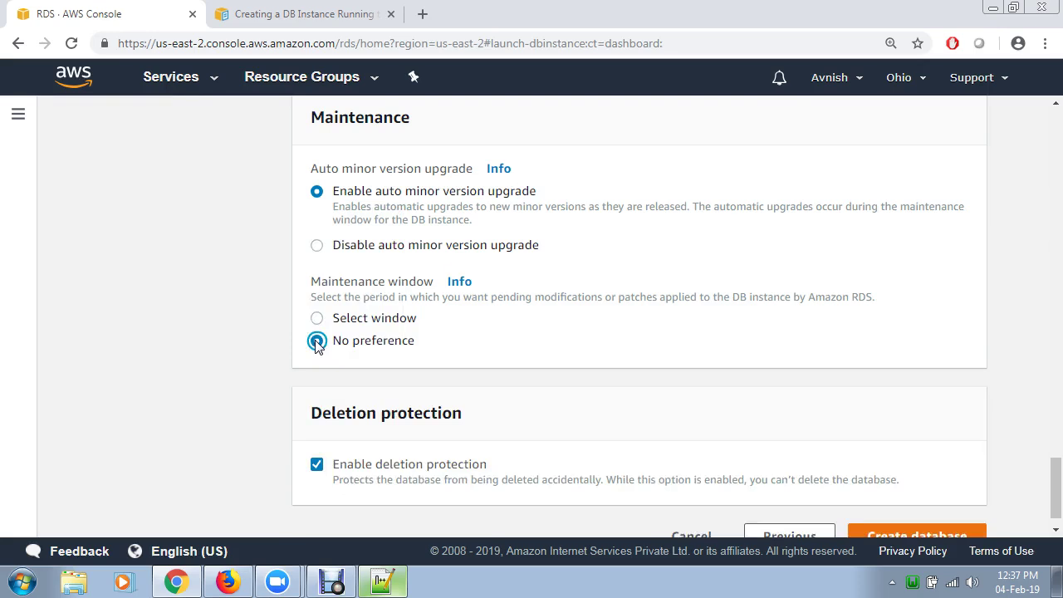
# - Turn off deletion protection and create the database with the configured settings
pyautogui.scroll(-1, 316, 345)
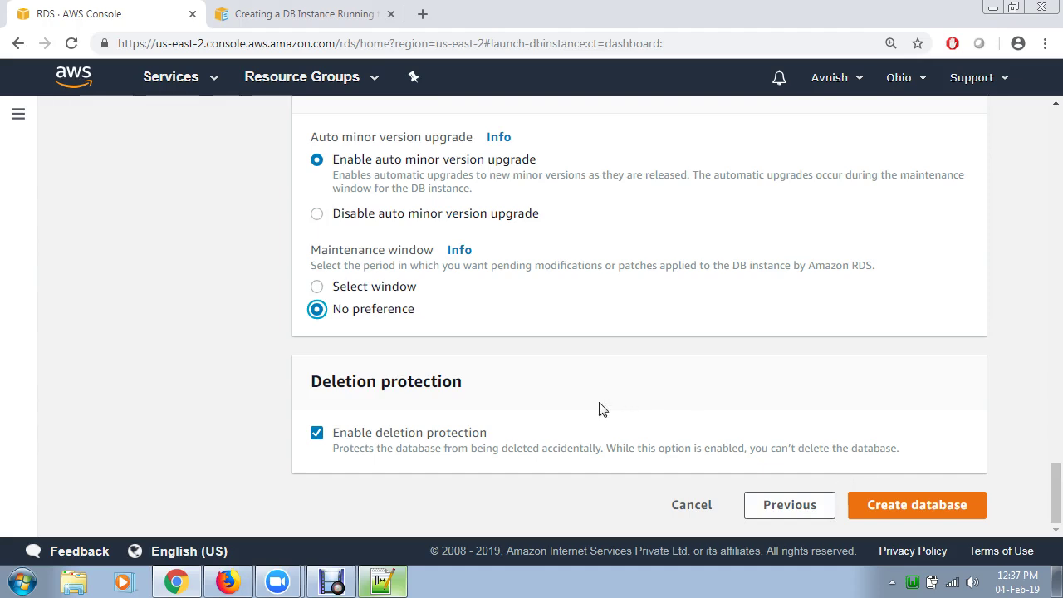
pyautogui.click(317, 435)
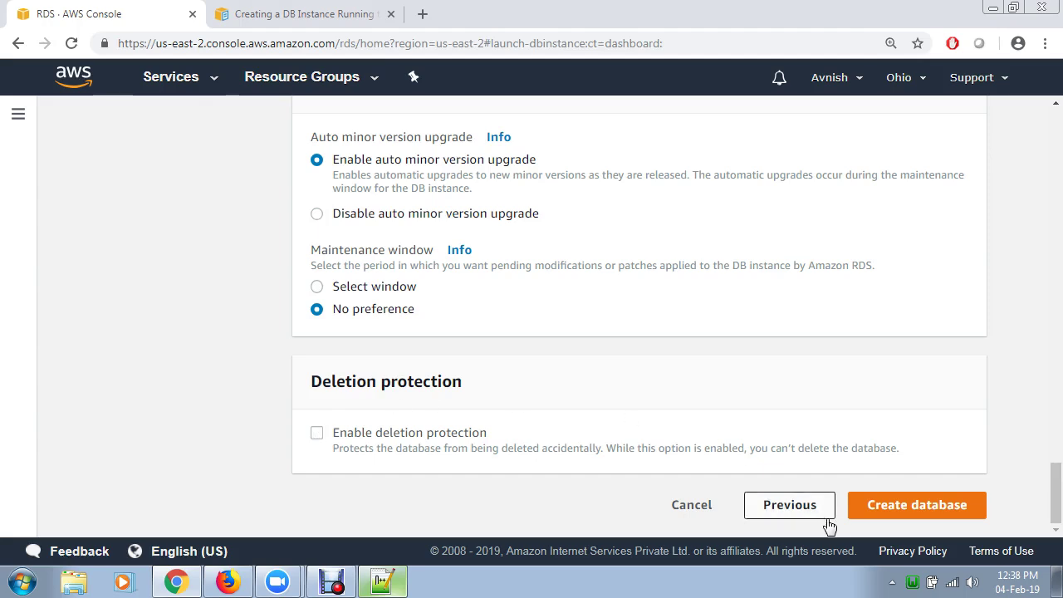
pyautogui.click(888, 515)
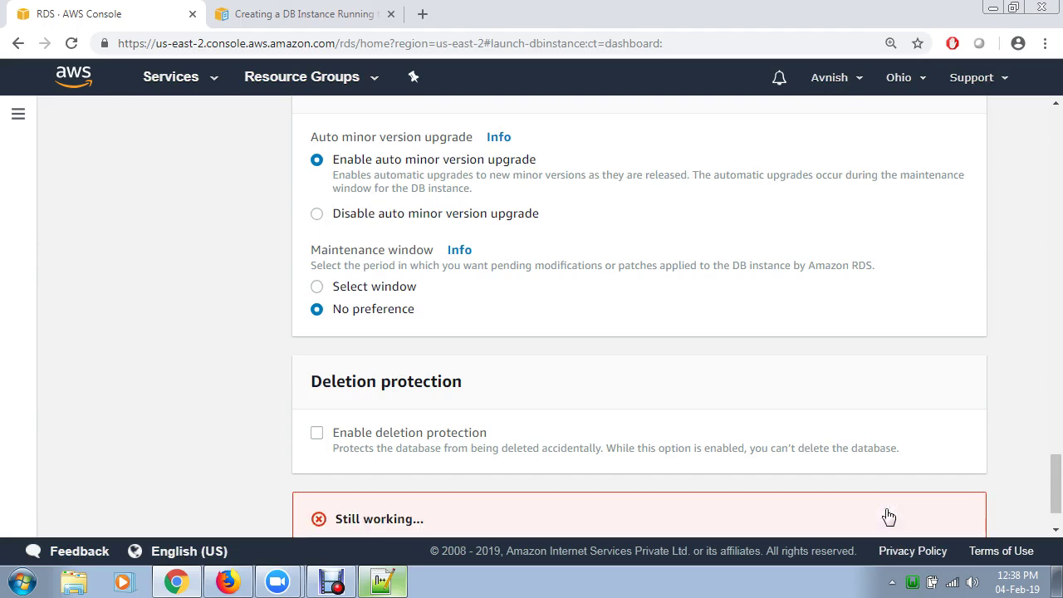
pyautogui.scroll(-2, 839, 513)
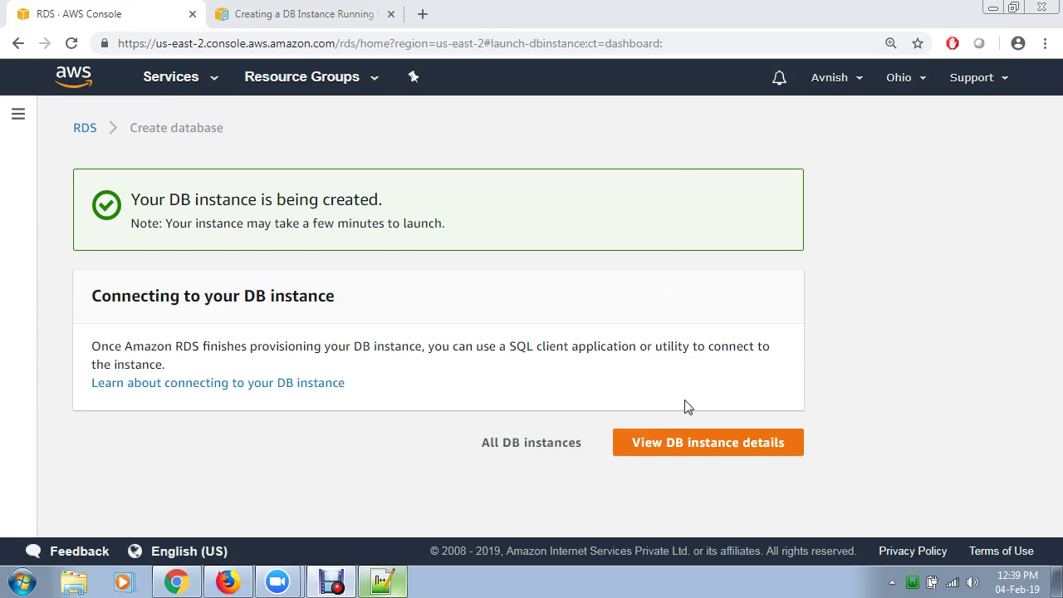
# - Open the new DB instance's details and examine its CloudWatch graphs, connection information, security group rules and configuration, including the storage size
pyautogui.click(685, 445)
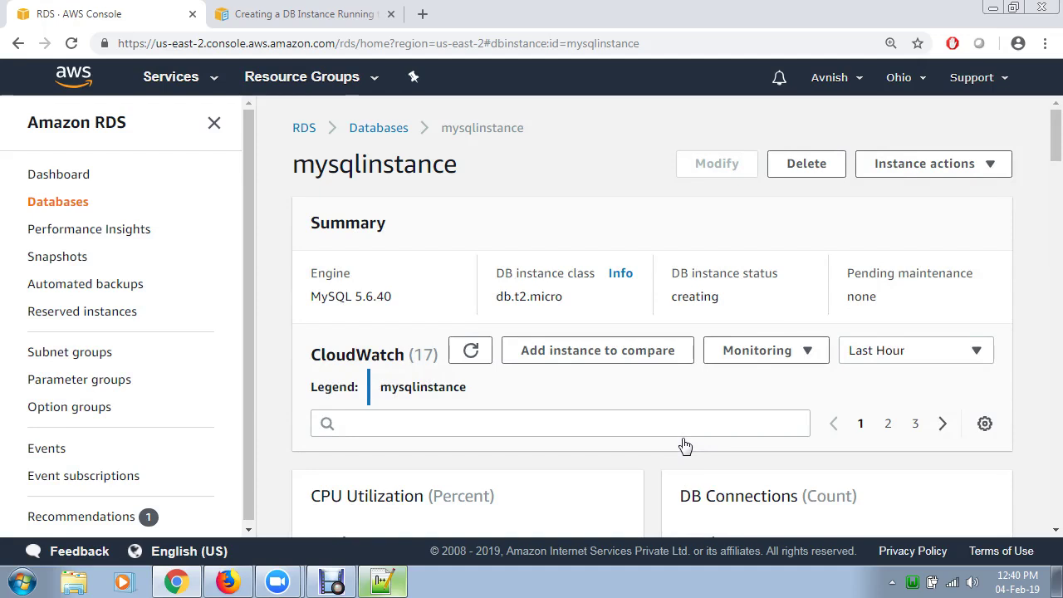
pyautogui.scroll(-1, 610, 498)
pyautogui.scroll(-3, 607, 498)
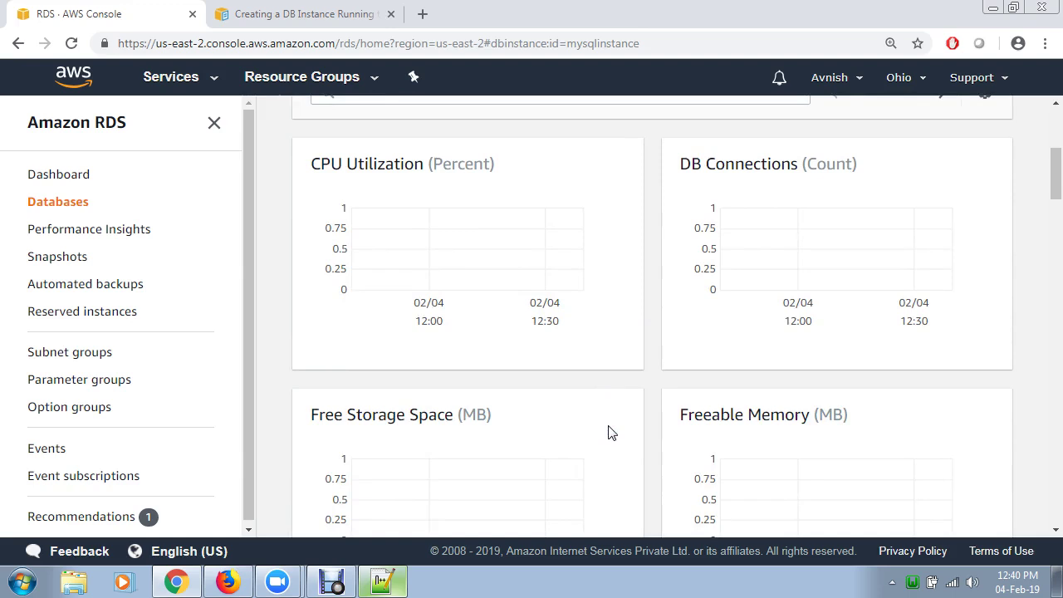
pyautogui.scroll(-1, 819, 316)
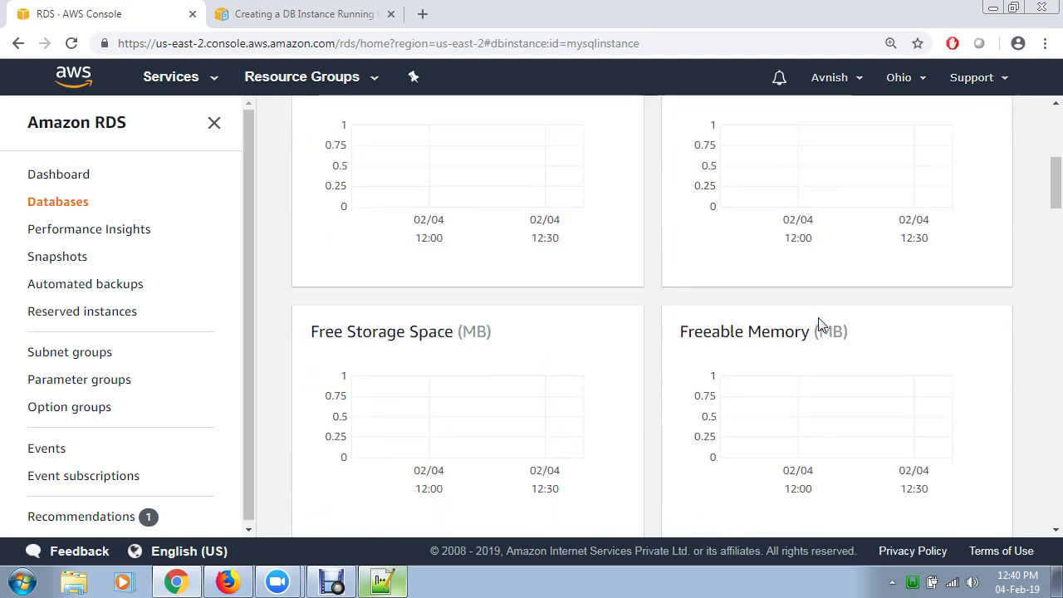
pyautogui.scroll(-1, 819, 324)
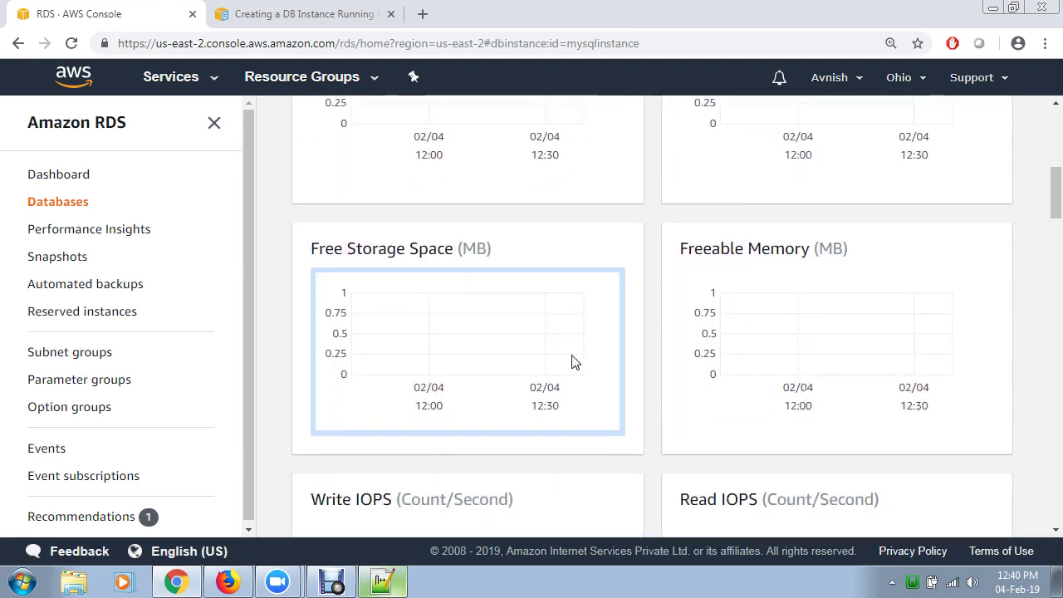
pyautogui.scroll(-3, 571, 362)
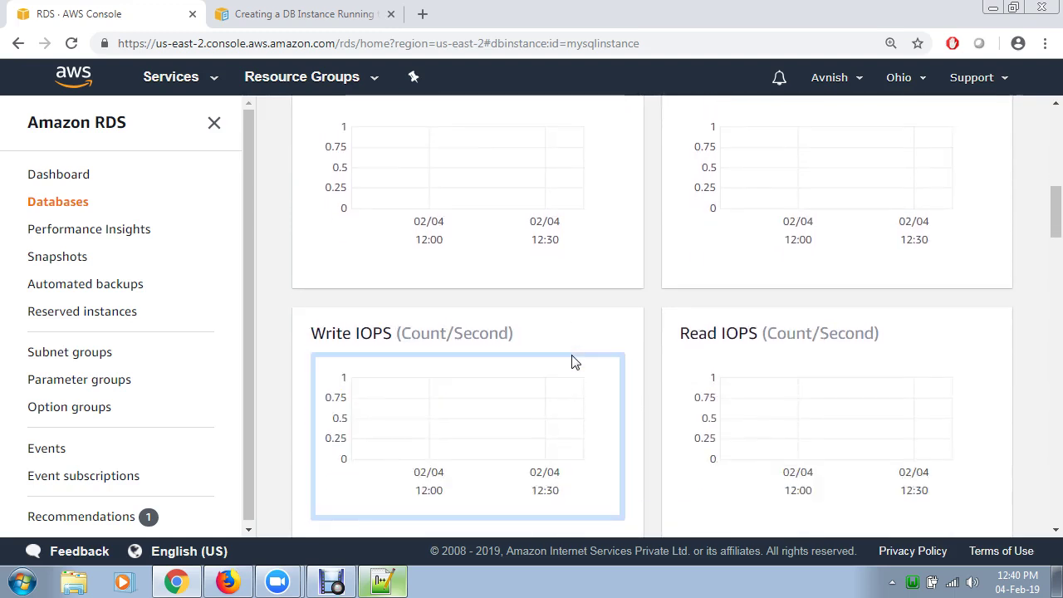
pyautogui.scroll(-3, 571, 361)
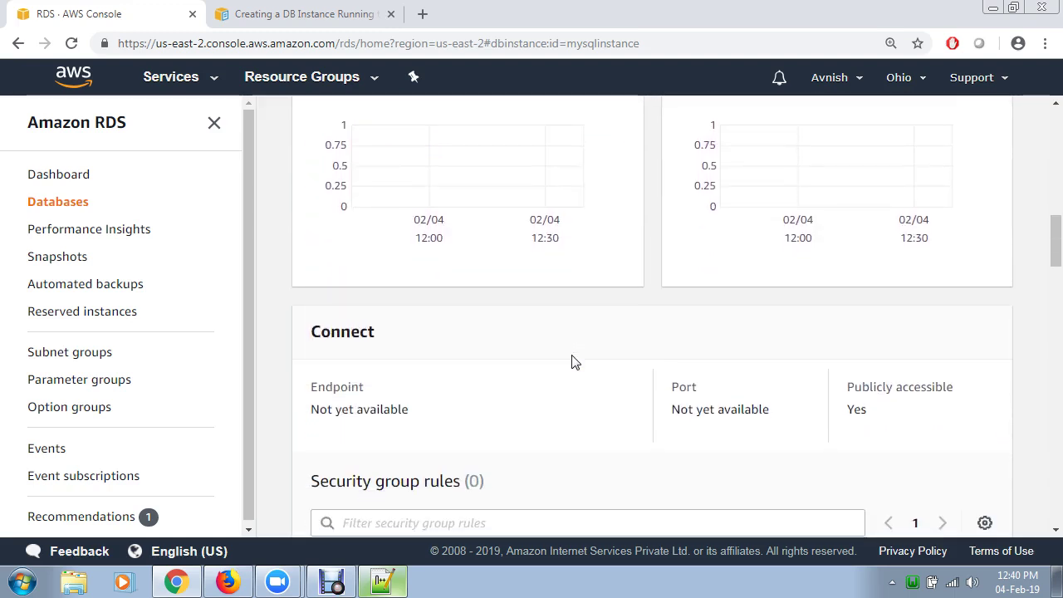
pyautogui.scroll(-1, 410, 351)
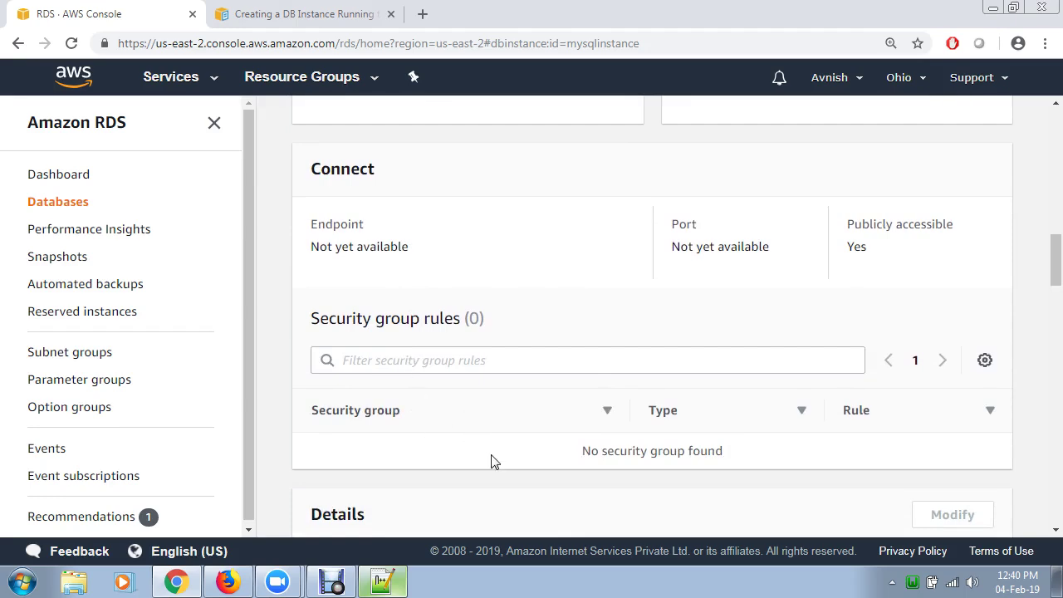
pyautogui.scroll(-2, 493, 462)
pyautogui.scroll(-3, 491, 462)
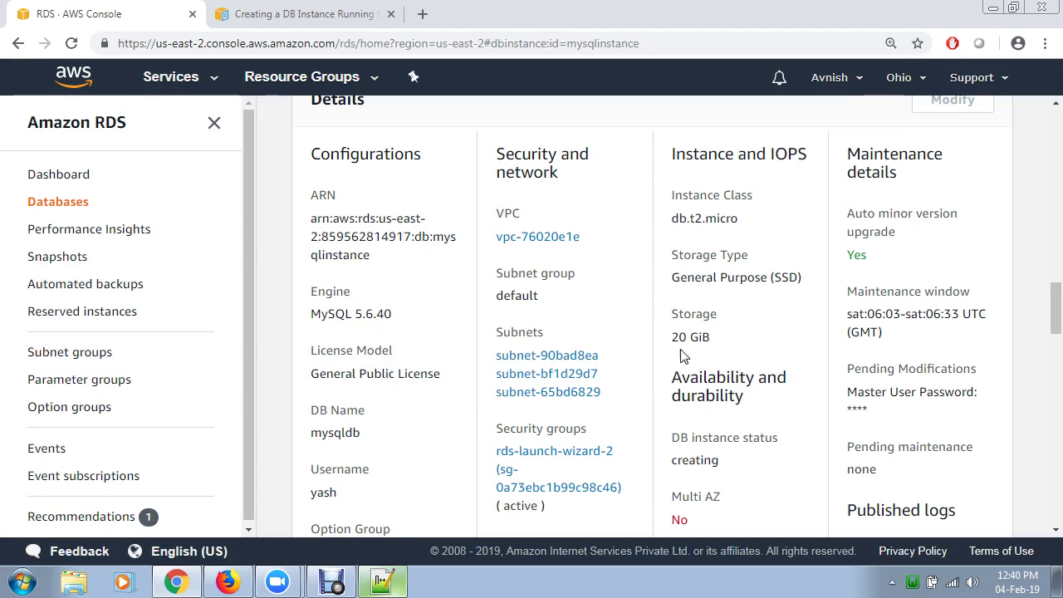
pyautogui.moveTo(672, 337); pyautogui.dragTo(691, 341)
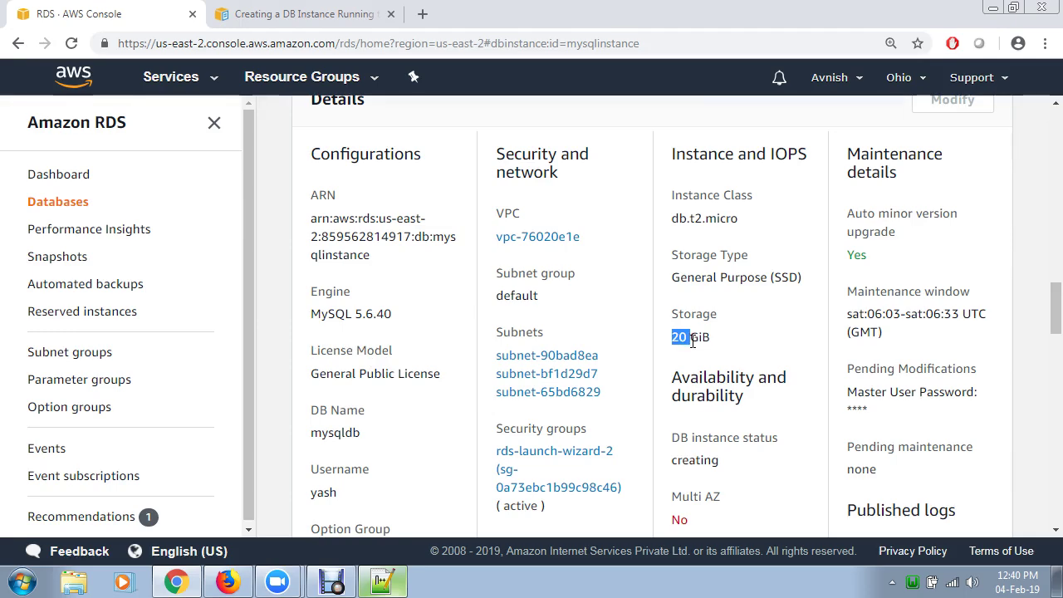
# - Examine the rest of the instance's details, including backup settings, replication, CloudWatch alarms, snapshots, tags, logs and recent events
pyautogui.scroll(-1, 693, 340)
pyautogui.scroll(-6, 693, 341)
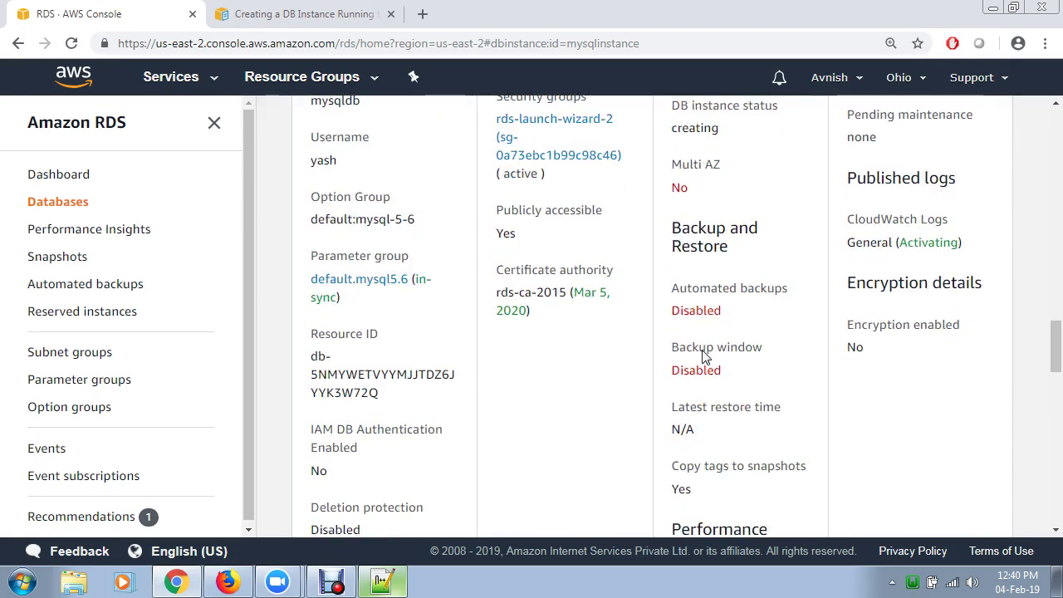
pyautogui.scroll(-7, 702, 355)
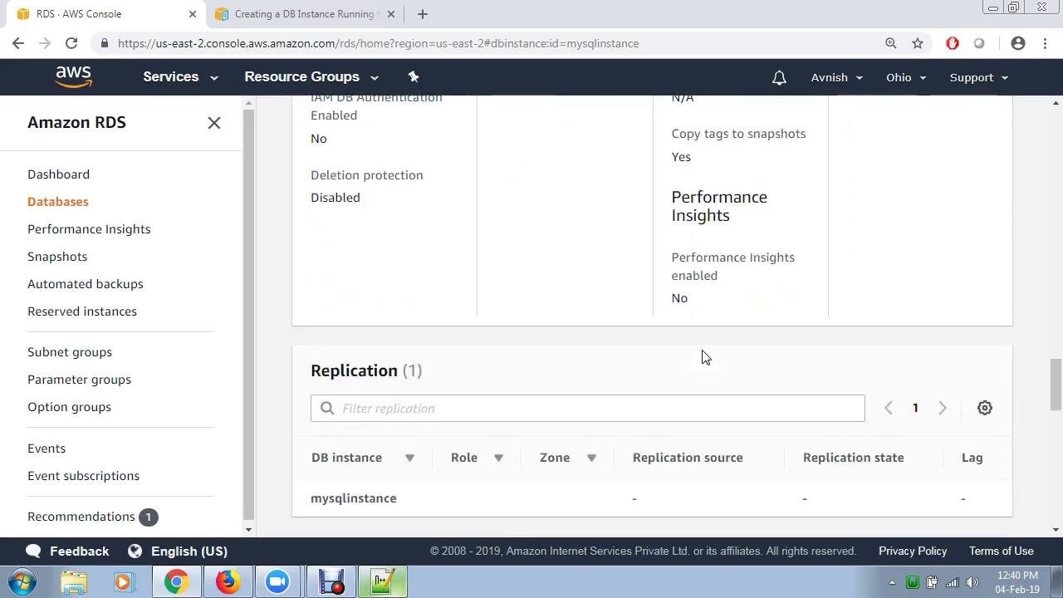
pyautogui.scroll(-5, 702, 357)
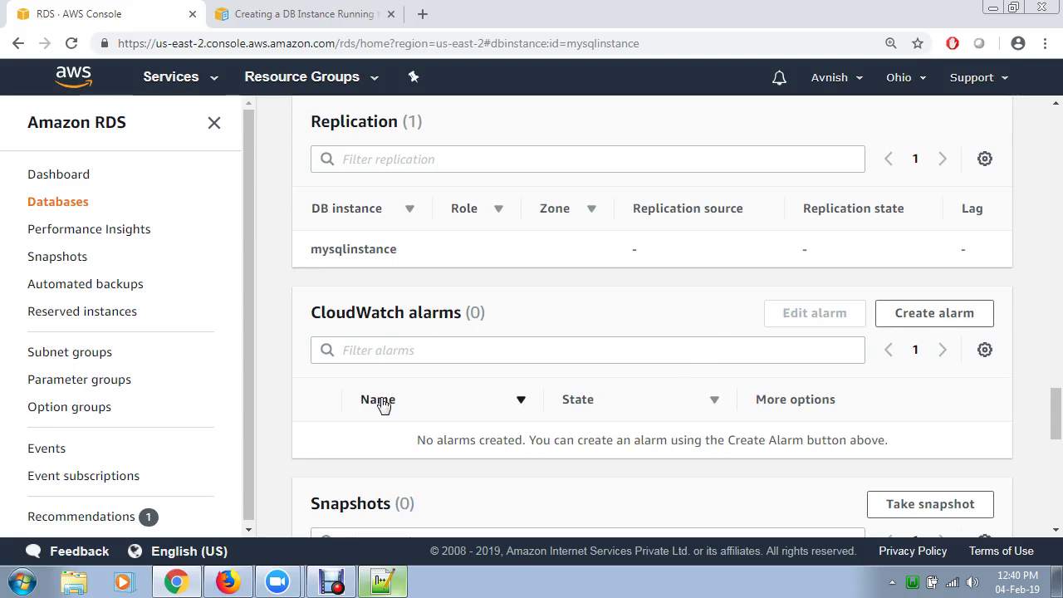
pyautogui.scroll(-1, 380, 403)
pyautogui.scroll(-4, 383, 404)
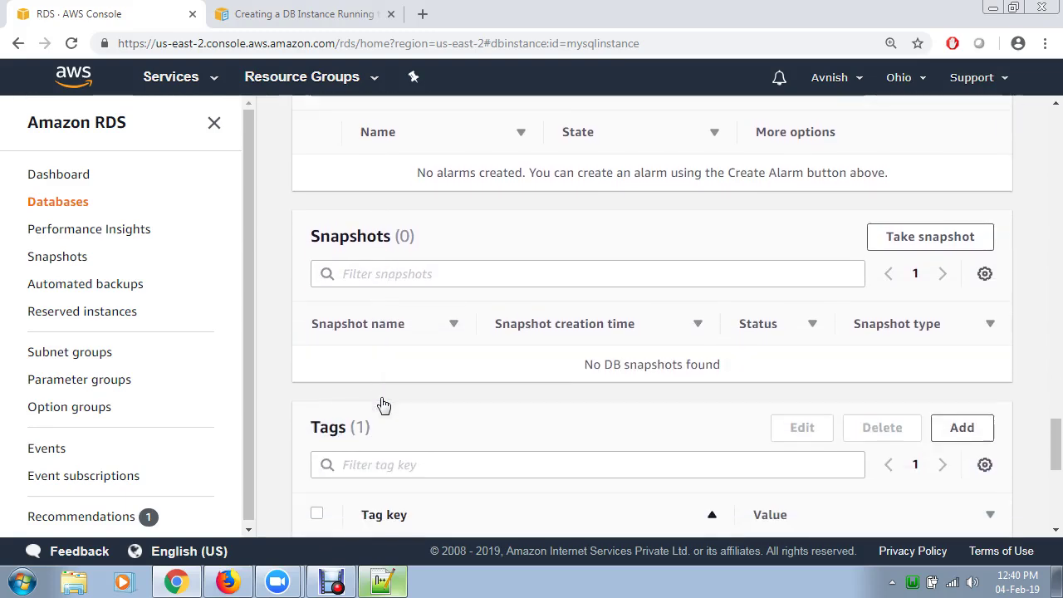
pyautogui.scroll(-6, 382, 404)
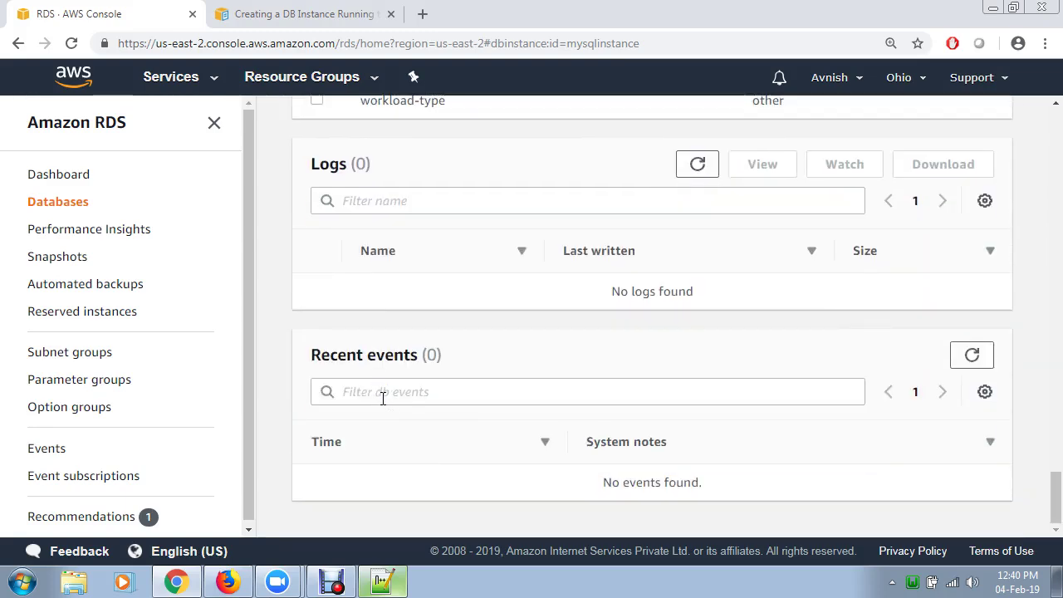
pyautogui.scroll(9, 383, 400)
pyautogui.scroll(15, 383, 399)
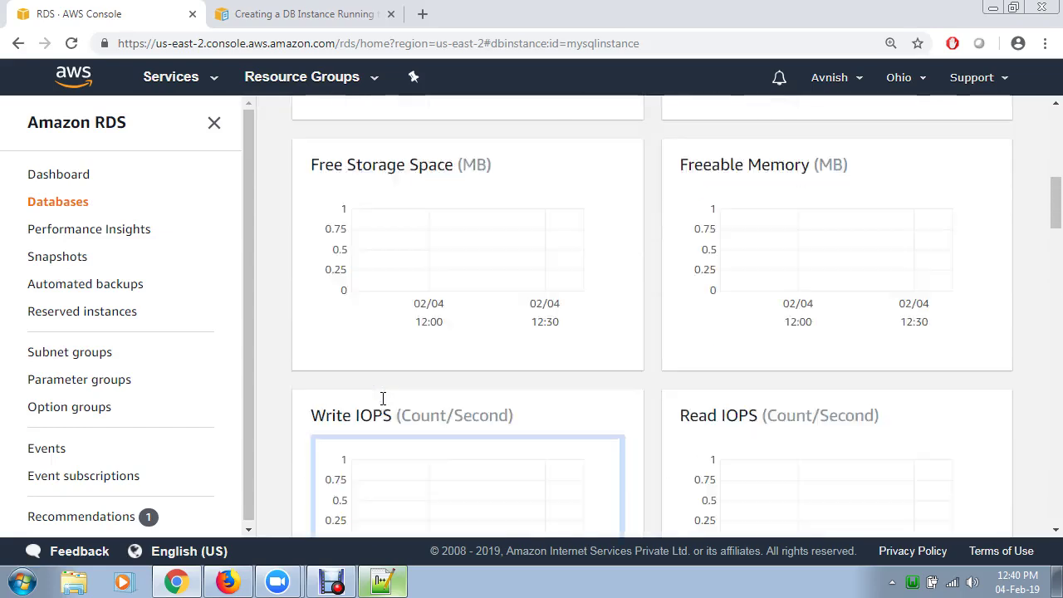
pyautogui.scroll(2, 382, 398)
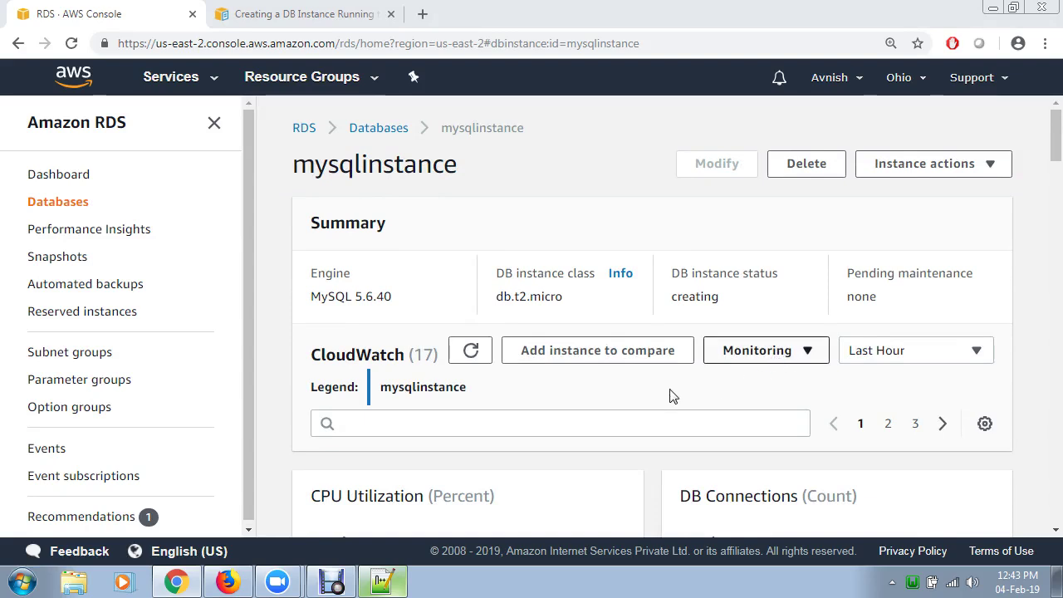
# - Open the RDS list of DB instances from the dashboard and check the status of each instance
pyautogui.click(79, 181)
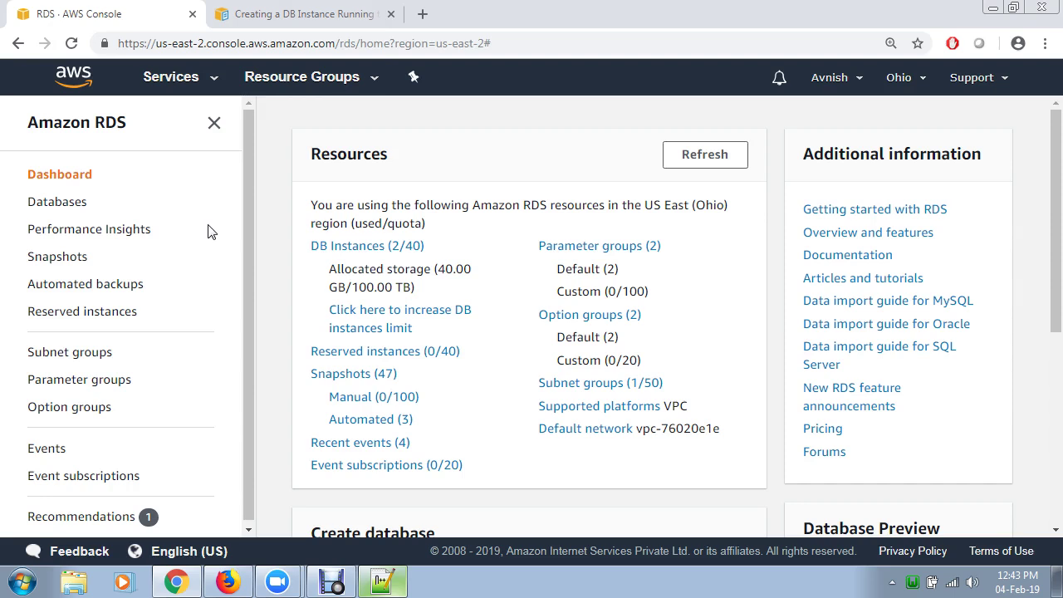
pyautogui.scroll(-1, 217, 226)
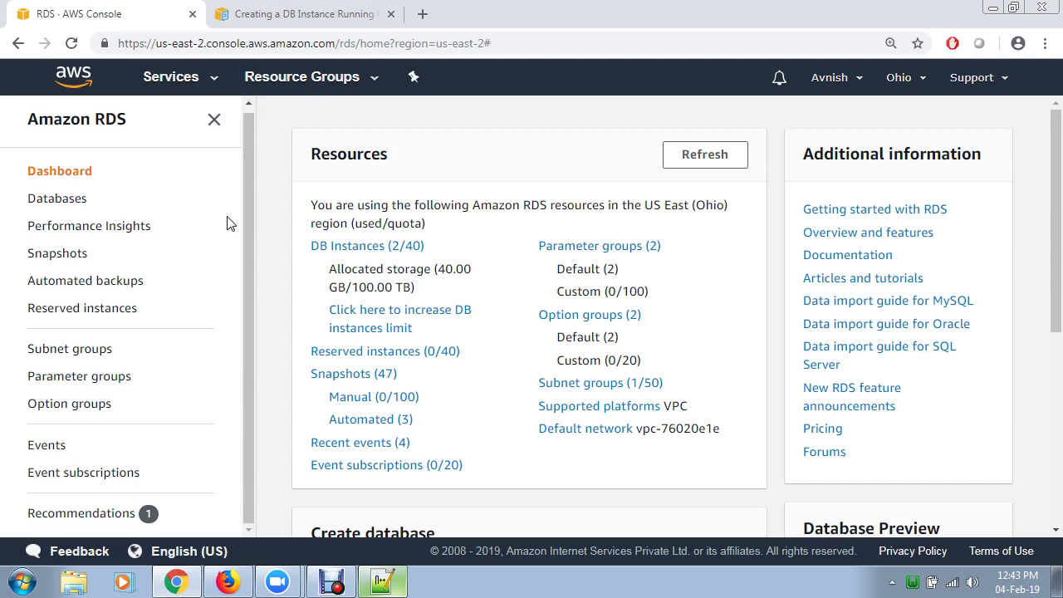
pyautogui.click(322, 249)
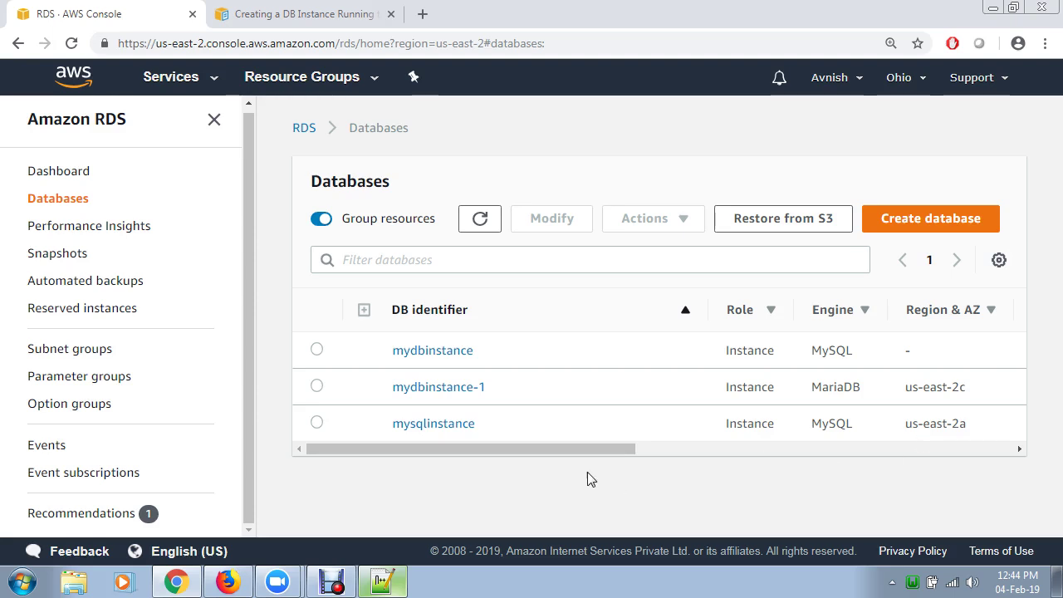
pyautogui.moveTo(579, 449); pyautogui.dragTo(807, 443)
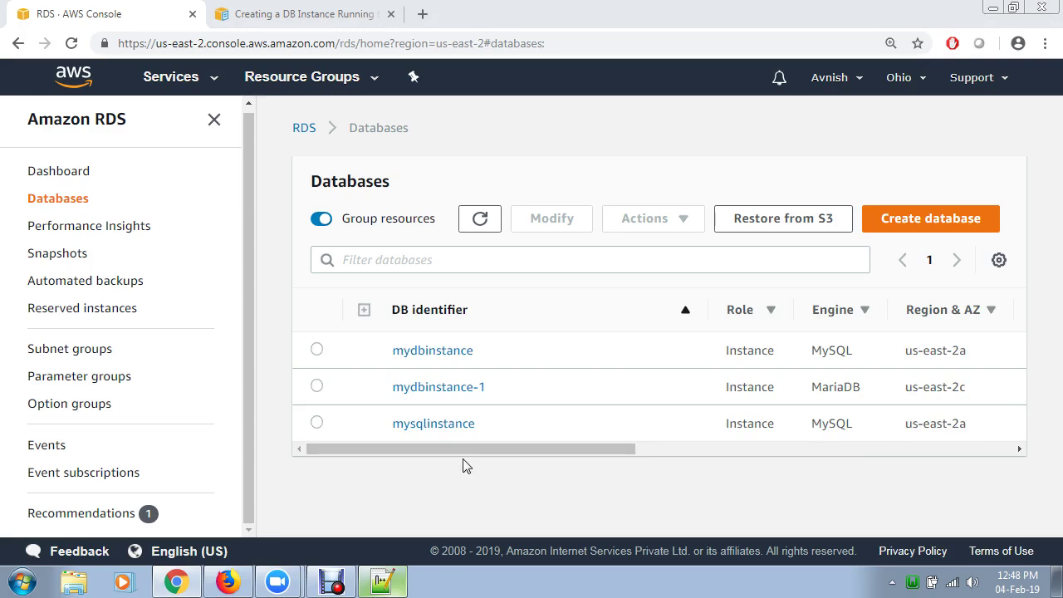
pyautogui.moveTo(456, 446); pyautogui.dragTo(671, 487)
pyautogui.click(695, 508)
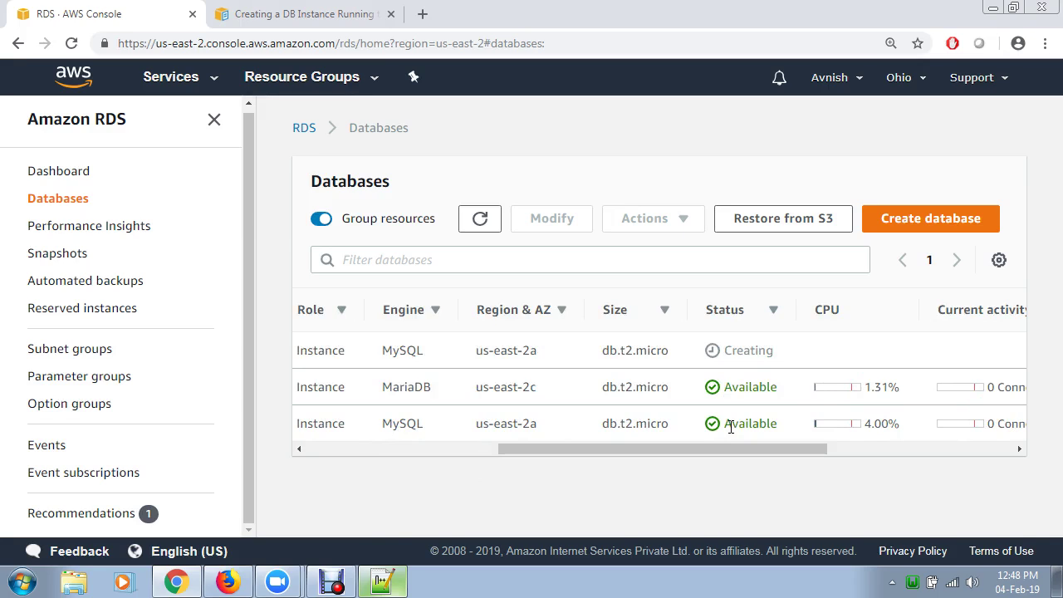
pyautogui.moveTo(709, 448); pyautogui.dragTo(465, 463)
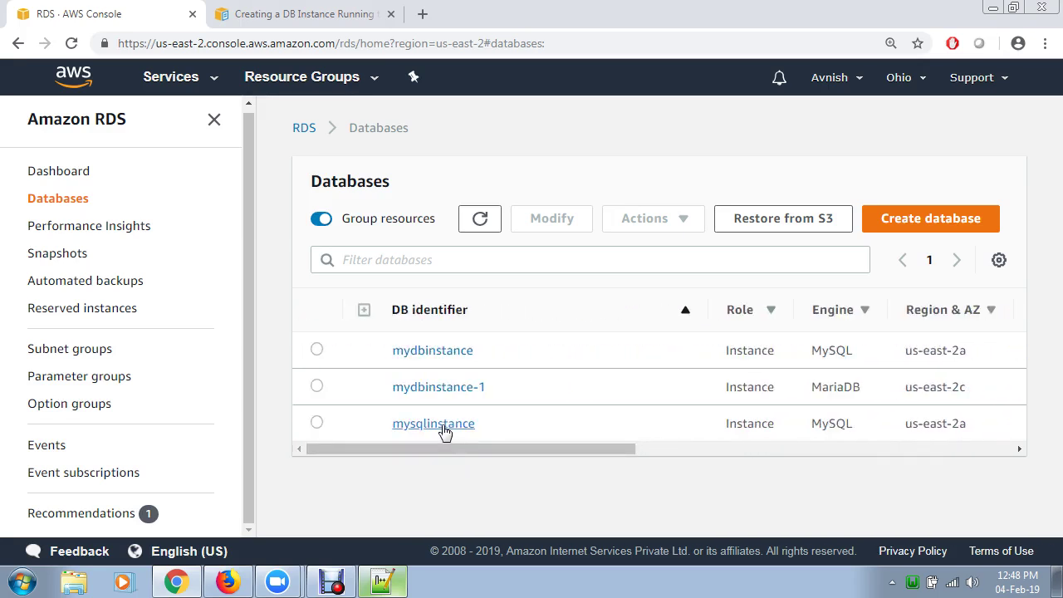
# - Open mysqlinstance from the database list and copy its endpoint label and address from the connectivity details
pyautogui.click(444, 426)
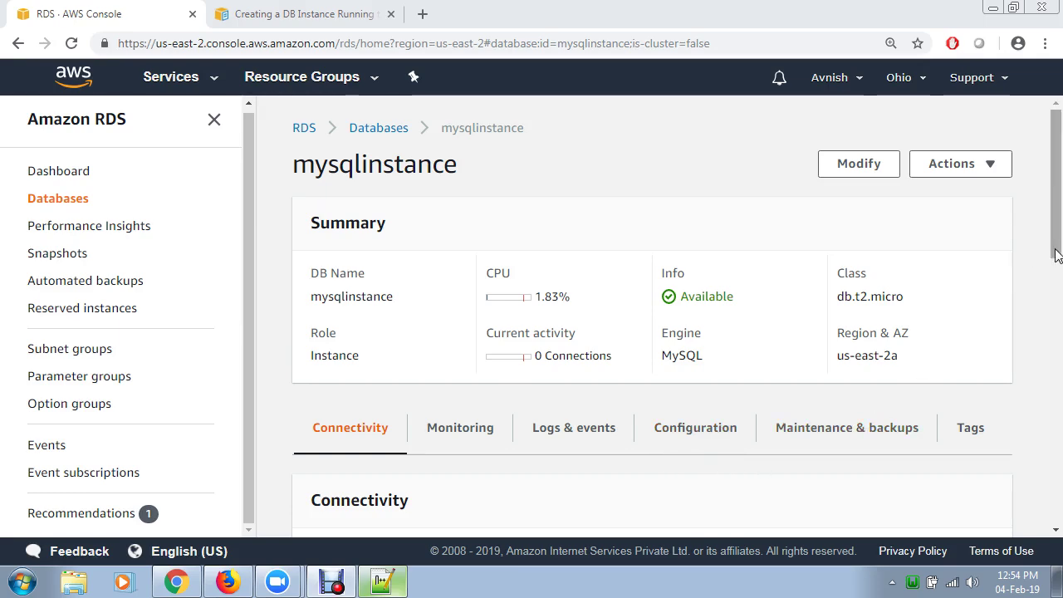
pyautogui.scroll(-1, 1059, 281)
pyautogui.moveTo(1061, 299); pyautogui.dragTo(1055, 389)
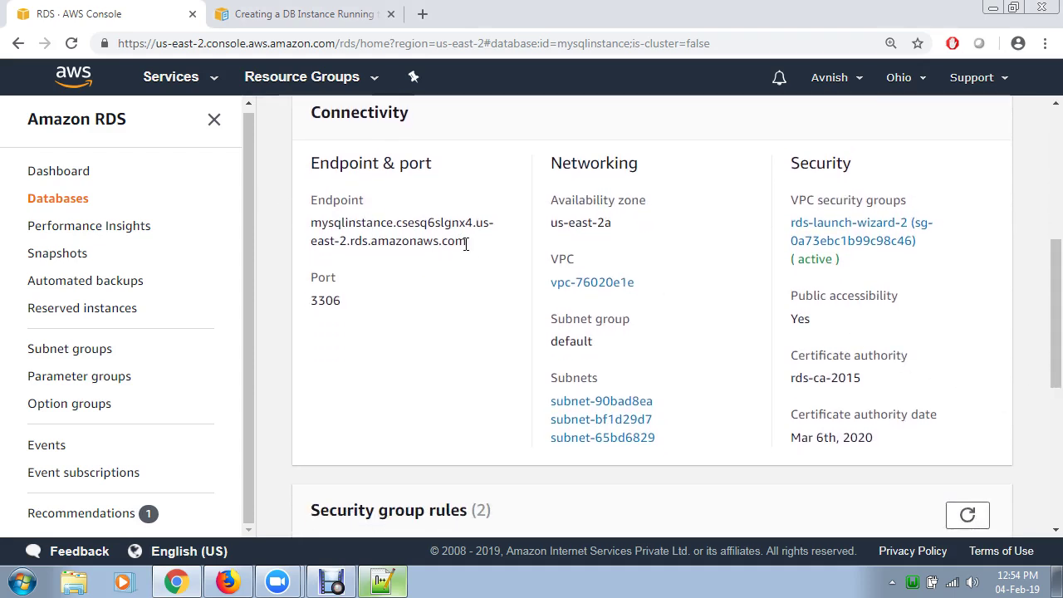
pyautogui.moveTo(464, 241); pyautogui.dragTo(311, 198)
pyautogui.hotkey('ctrl', 'c')
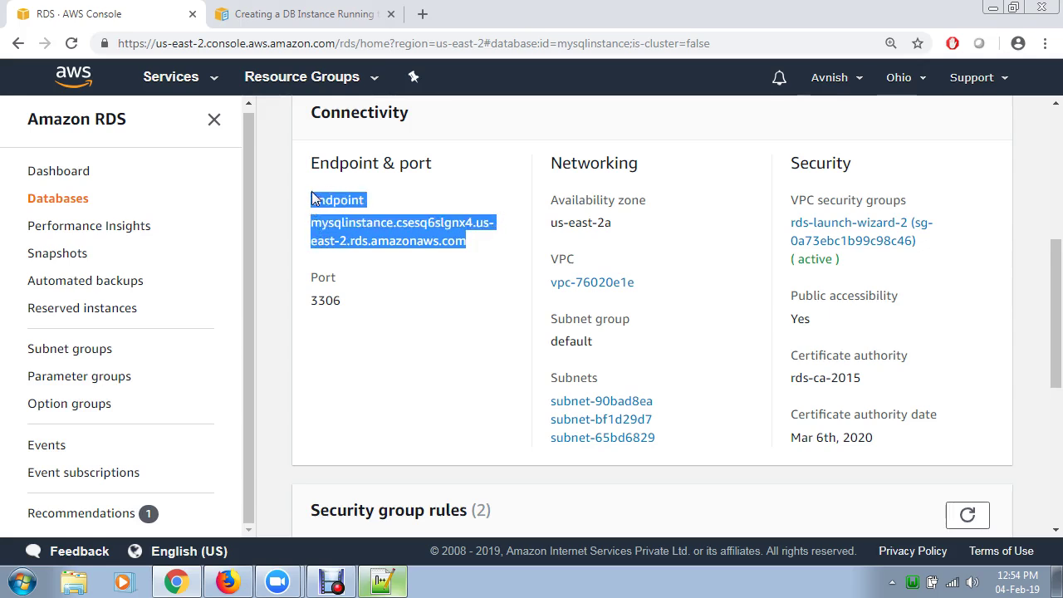
# - Paste the endpoint below the VPC ID in the Notepad++ notes, with a blank line between its heading and address
pyautogui.click(375, 577)
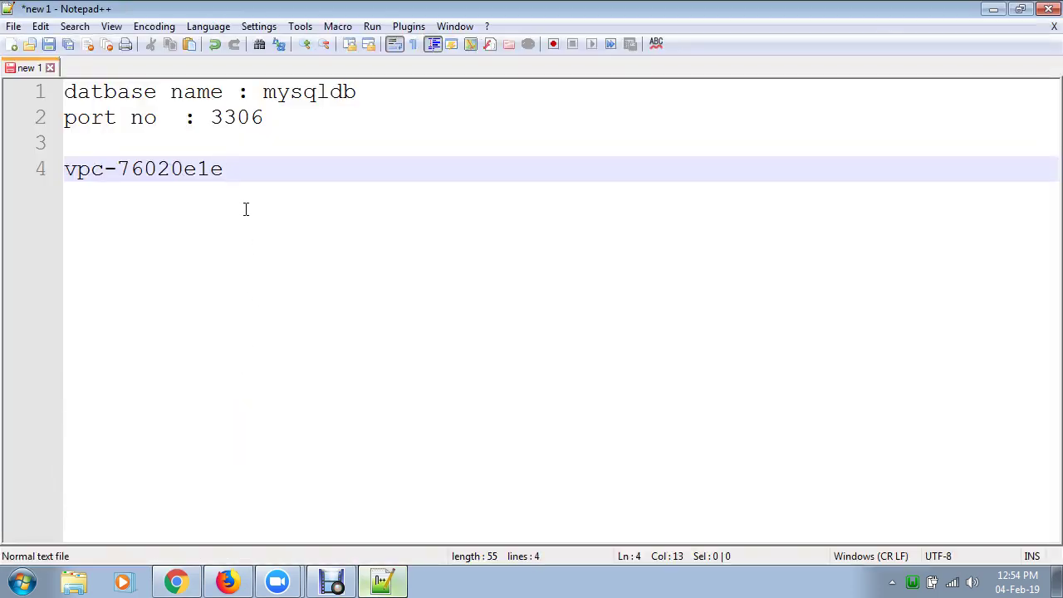
pyautogui.press('Return')
pyautogui.press('Return')
pyautogui.press('Return')
pyautogui.hotkey('ctrl', 'v')
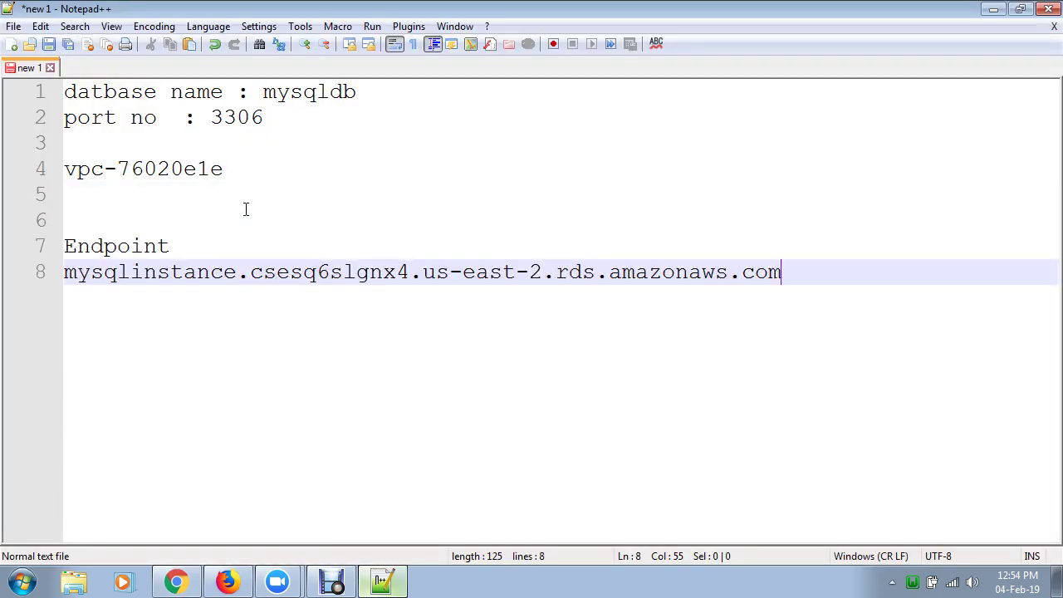
pyautogui.press('Return')
pyautogui.press('Return')
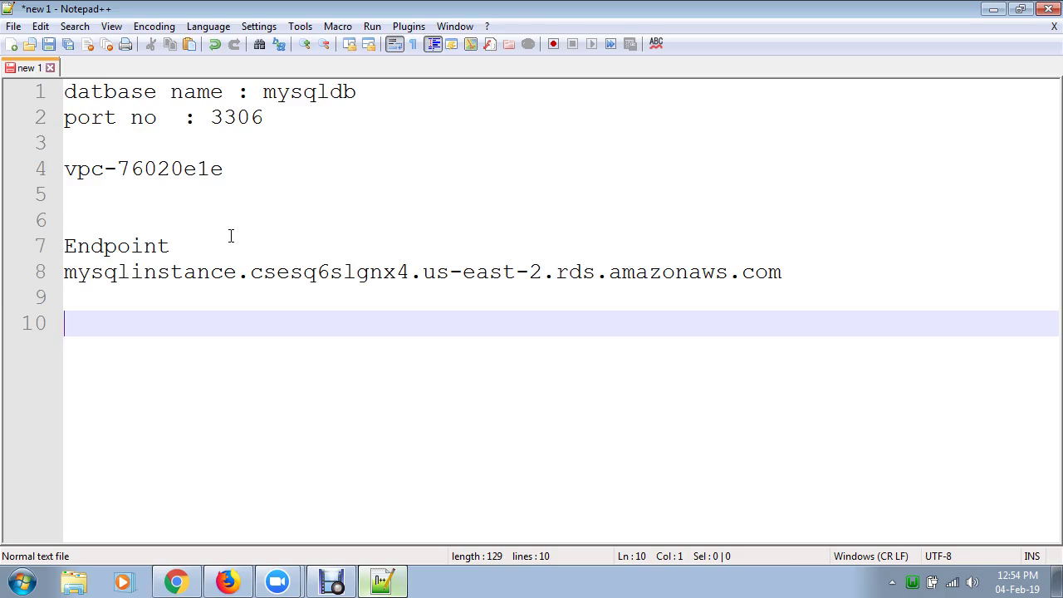
pyautogui.click(230, 237)
pyautogui.press('Return')
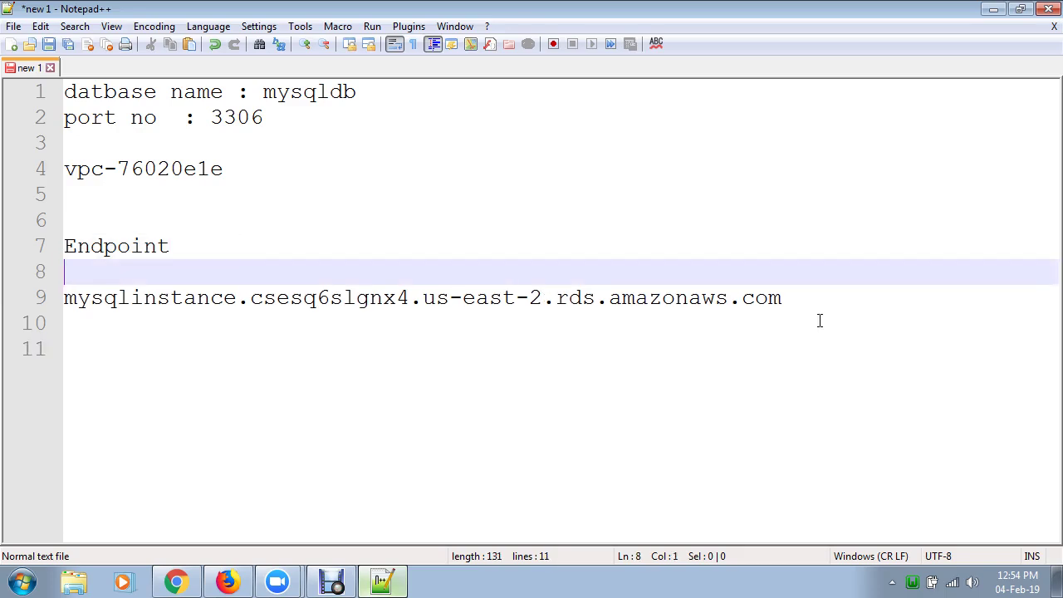
# - Add the line "port : 3306" below the endpoint address, separated by a blank line
pyautogui.click(829, 301)
pyautogui.press('Return')
pyautogui.press('Return')
pyautogui.write('po')
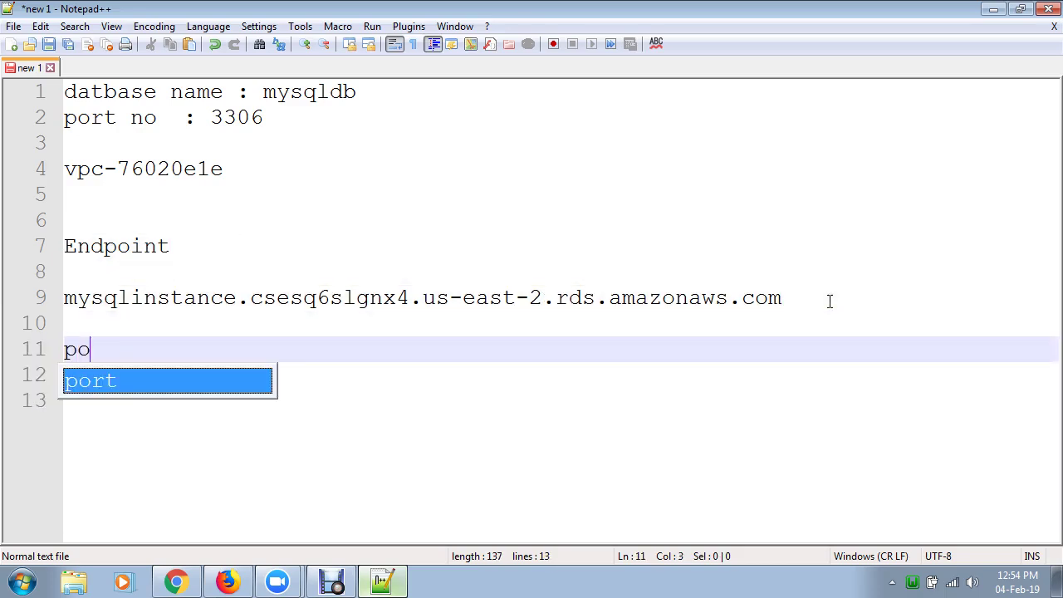
pyautogui.write('rt : ')
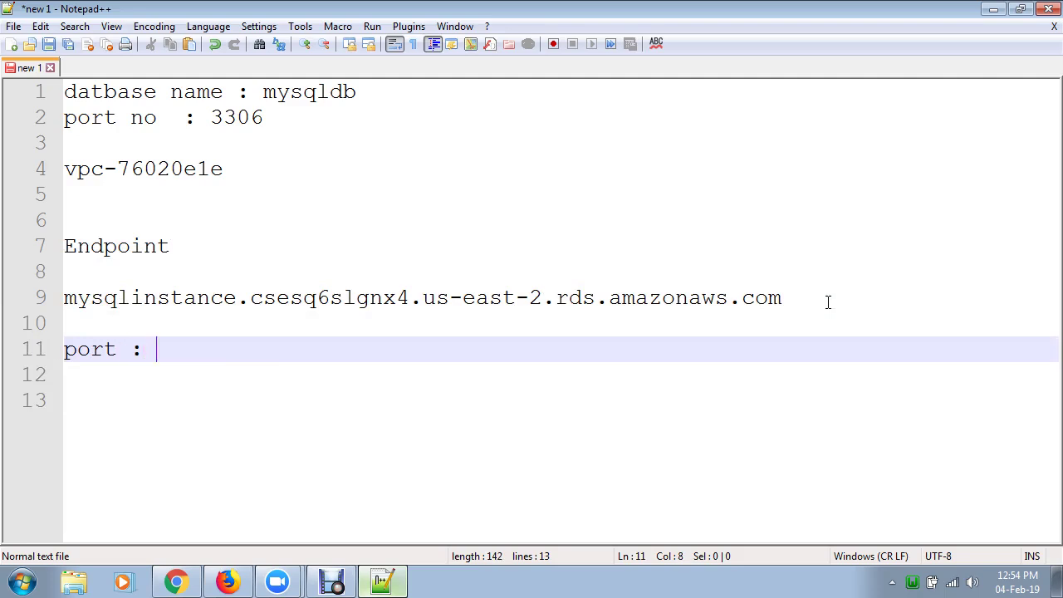
pyautogui.write('3306')
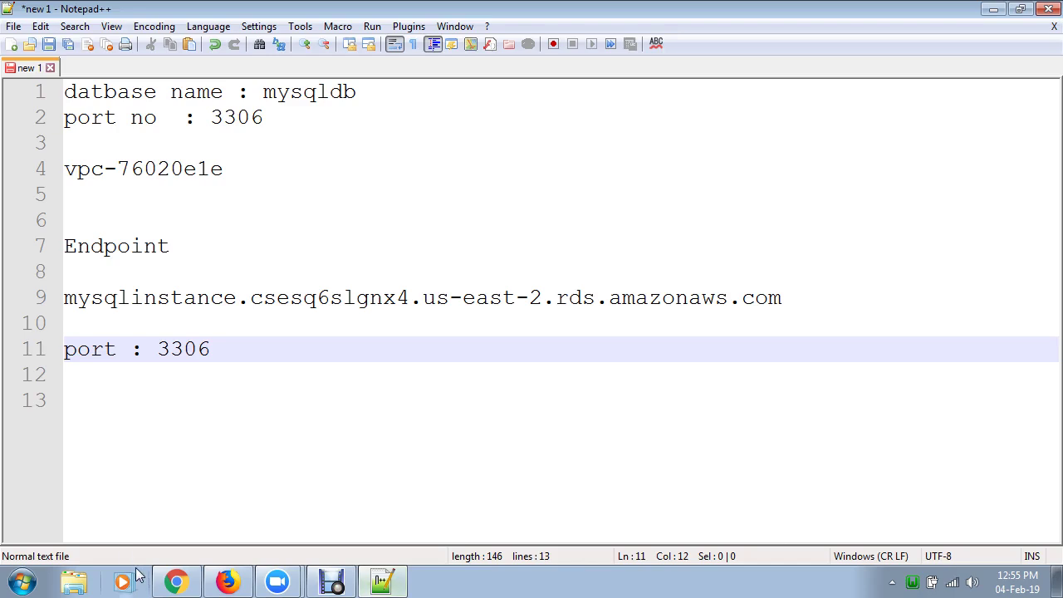
# - Copy the rds-launch-wizard-2 VPC security group name and ID from the RDS console into the Notepad++ notes below the port
pyautogui.click(175, 583)
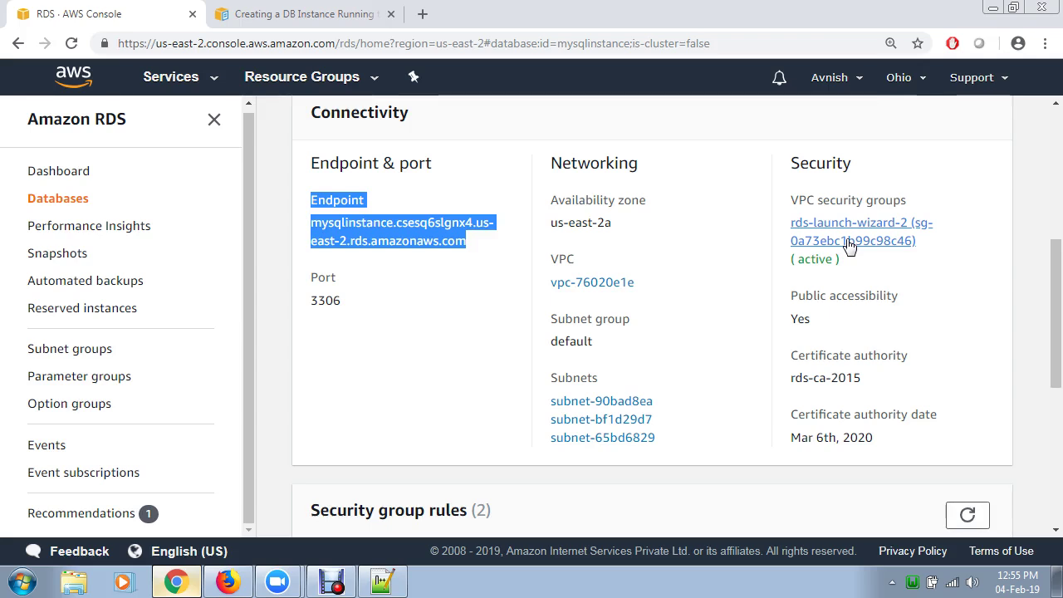
pyautogui.scroll(-2, 878, 297)
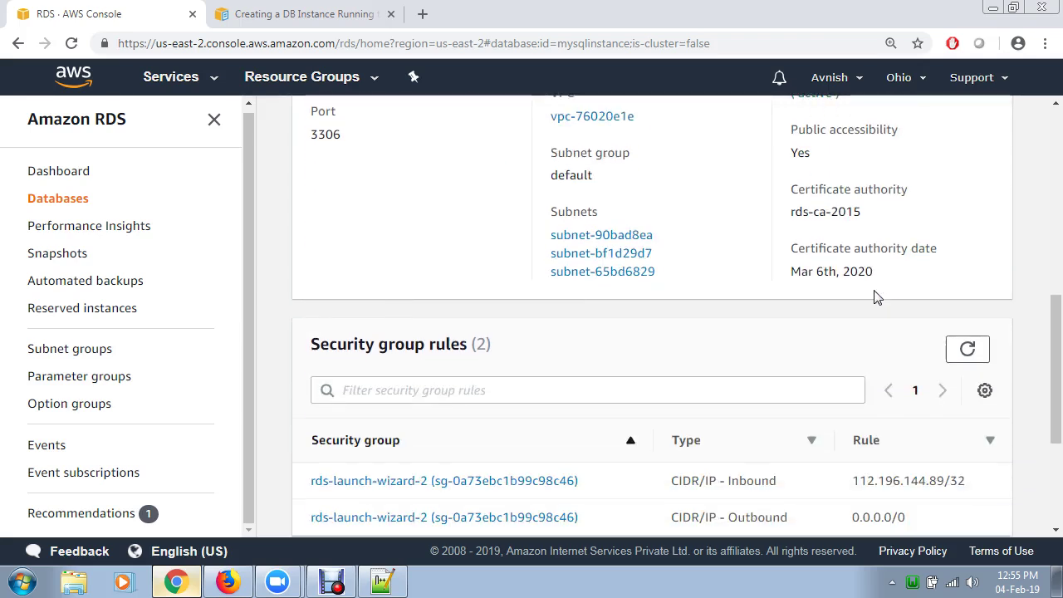
pyautogui.scroll(2, 878, 297)
pyautogui.moveTo(924, 246); pyautogui.dragTo(791, 223)
pyautogui.hotkey('ctrl', 'c')
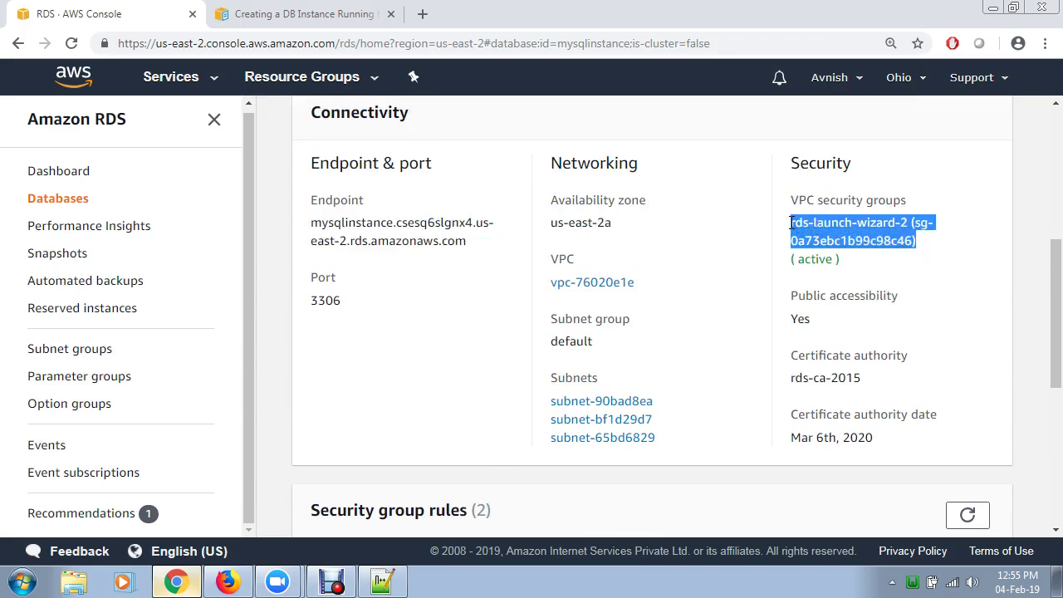
pyautogui.click(382, 581)
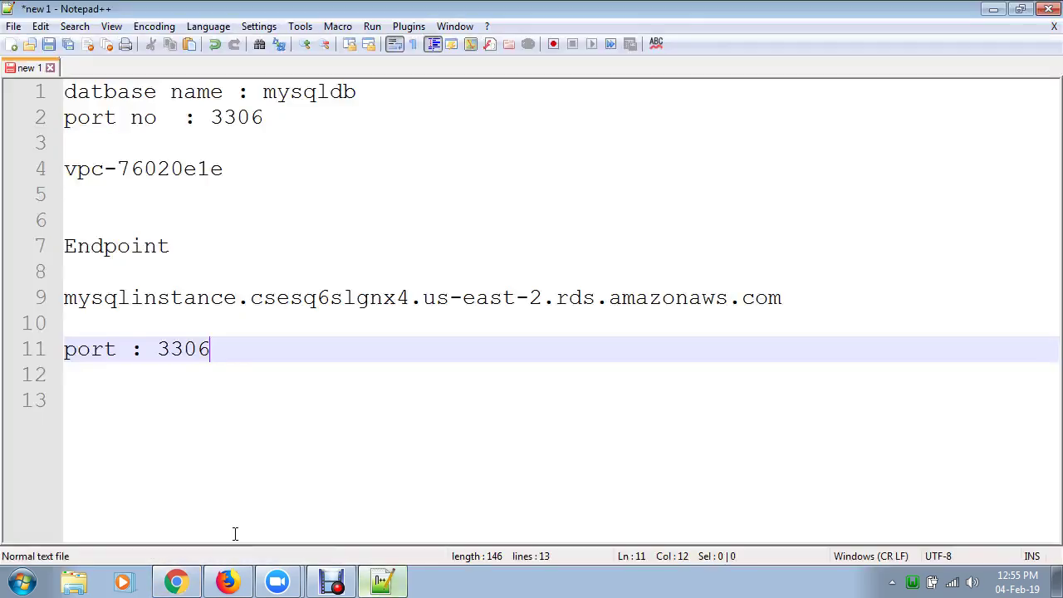
pyautogui.press('Return')
pyautogui.press('Return')
pyautogui.hotkey('ctrl', 'v')
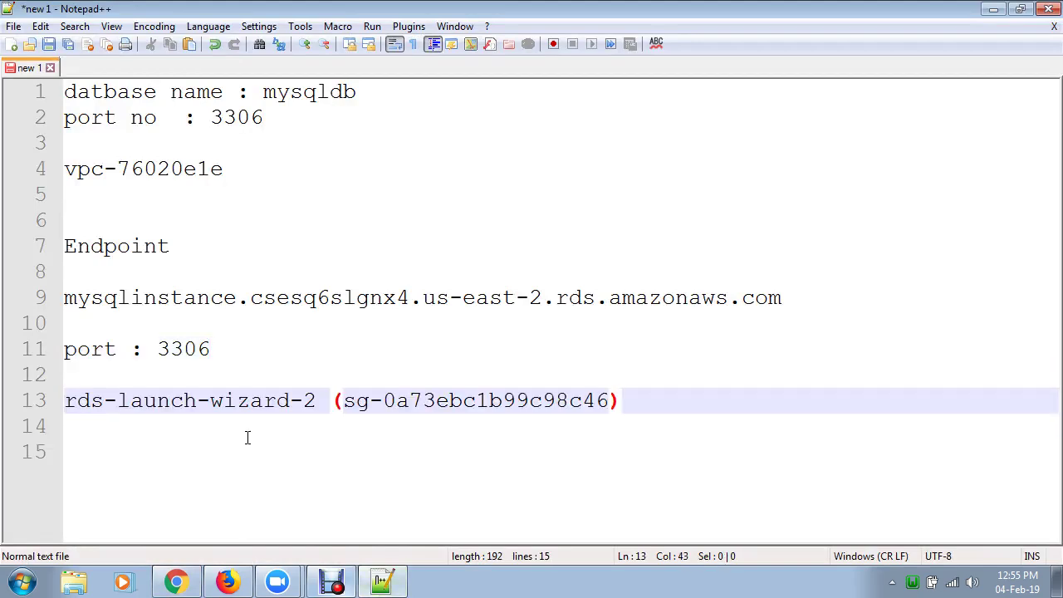
pyautogui.click(291, 466)
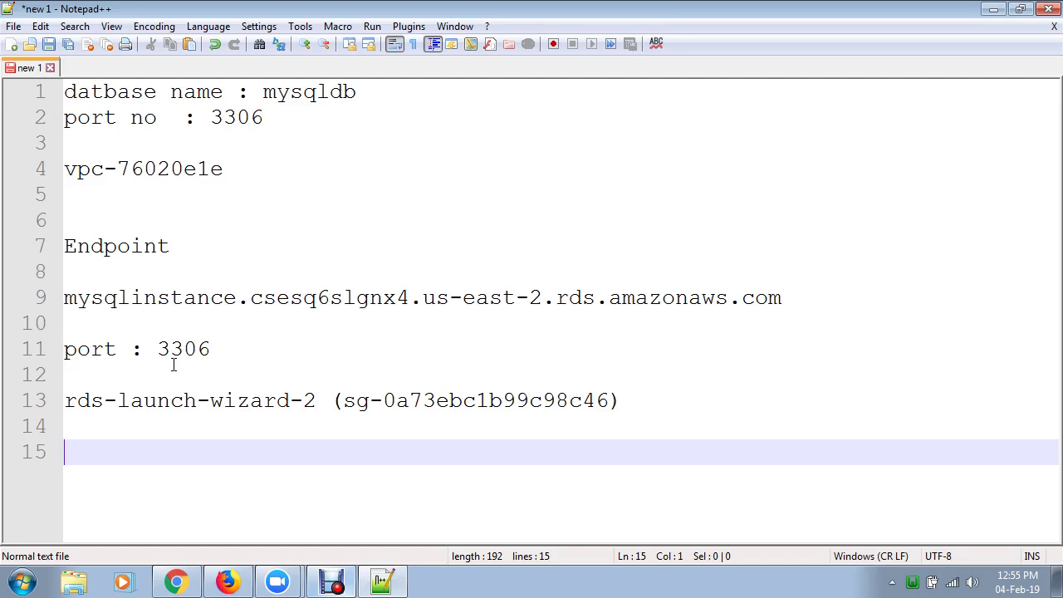
# - Return to the AWS console in Chrome, open the EC2 service in a new browser tab and switch to it
pyautogui.click(175, 582)
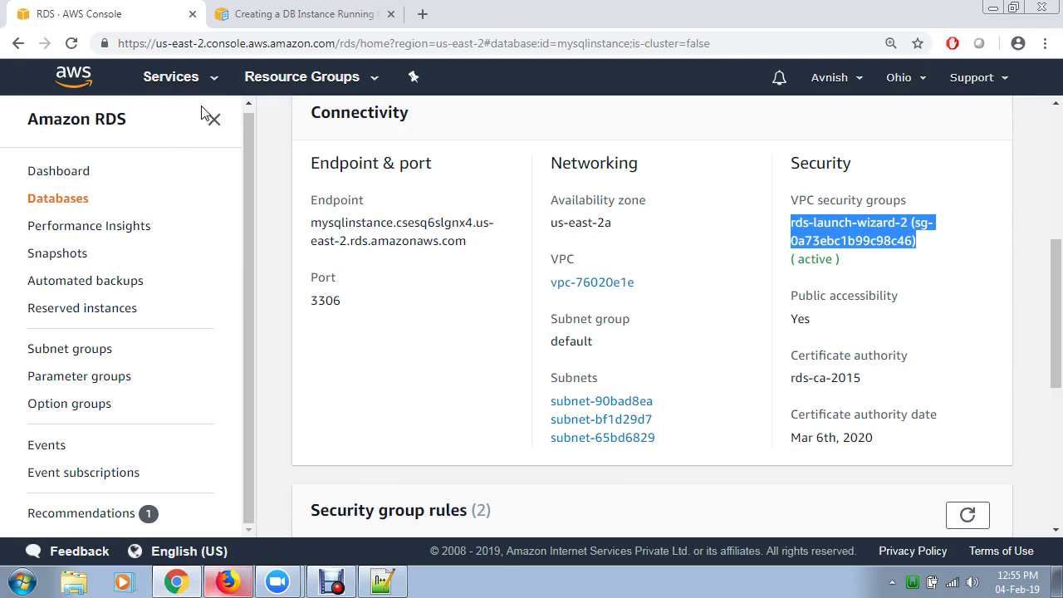
pyautogui.click(221, 83)
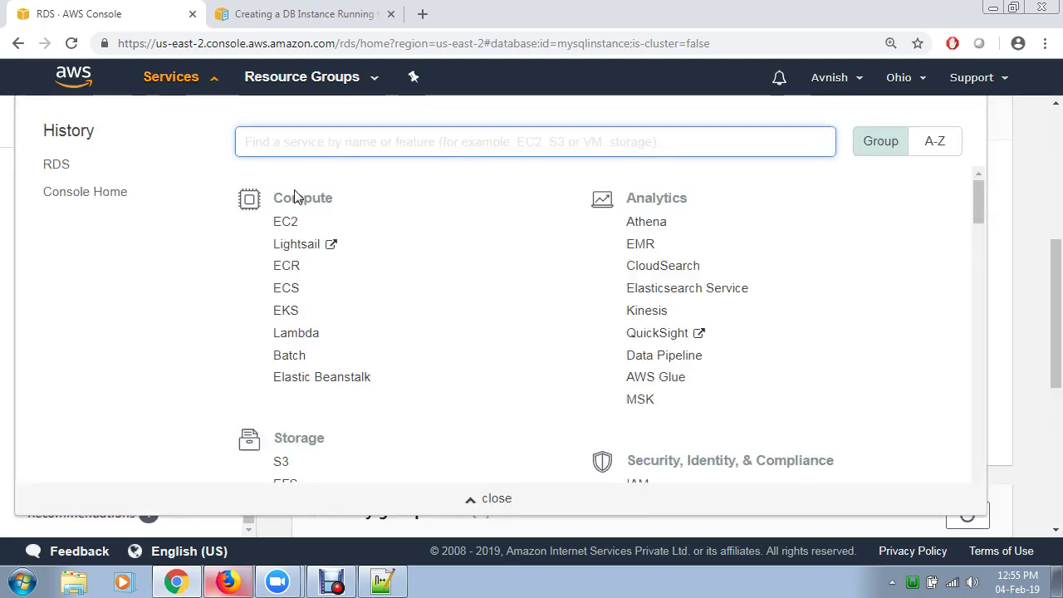
pyautogui.rightClick(285, 229)
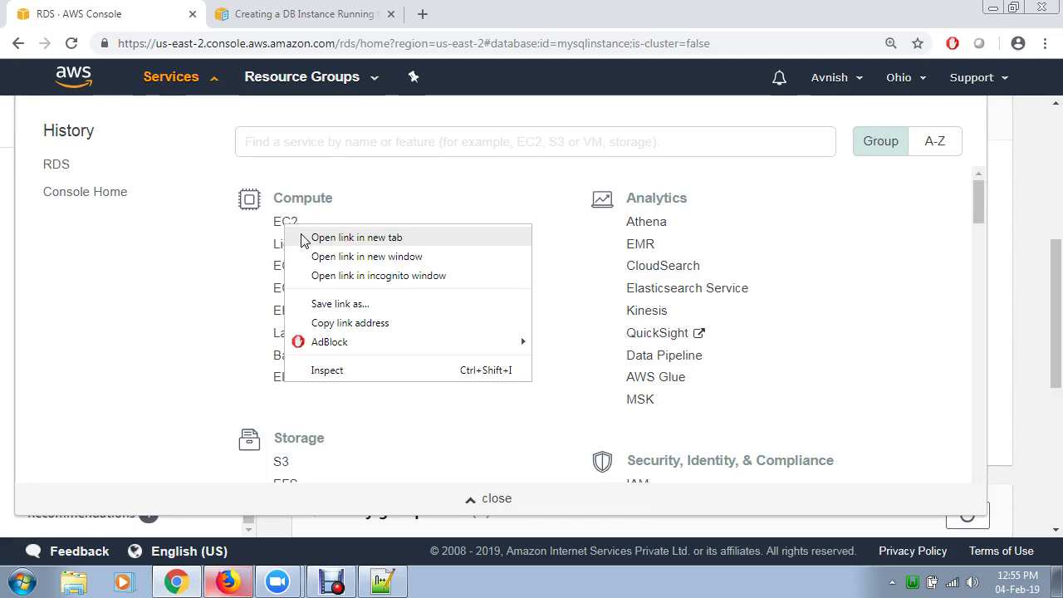
pyautogui.click(303, 236)
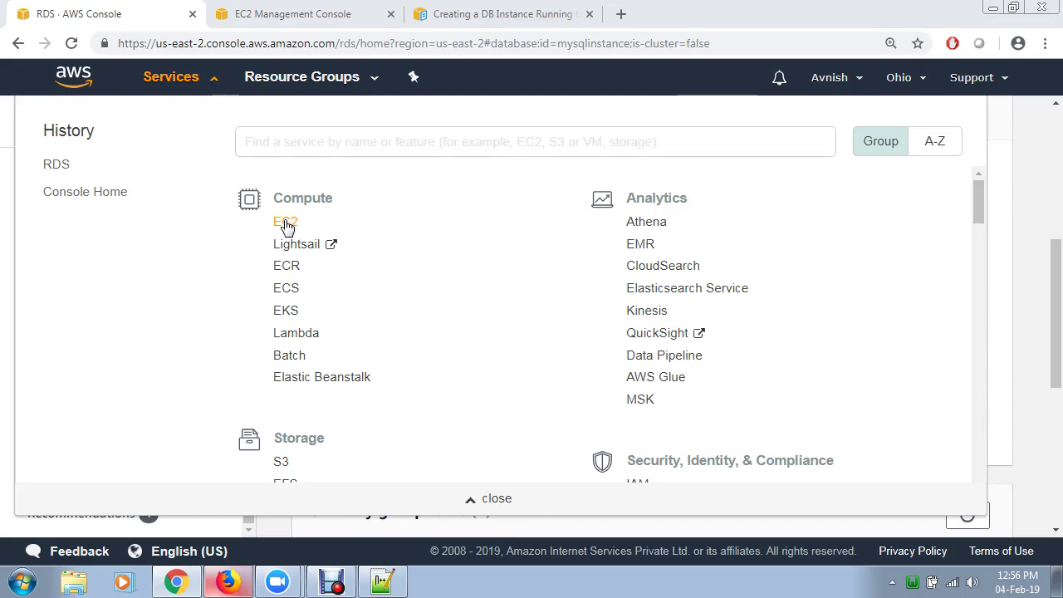
pyautogui.click(256, 13)
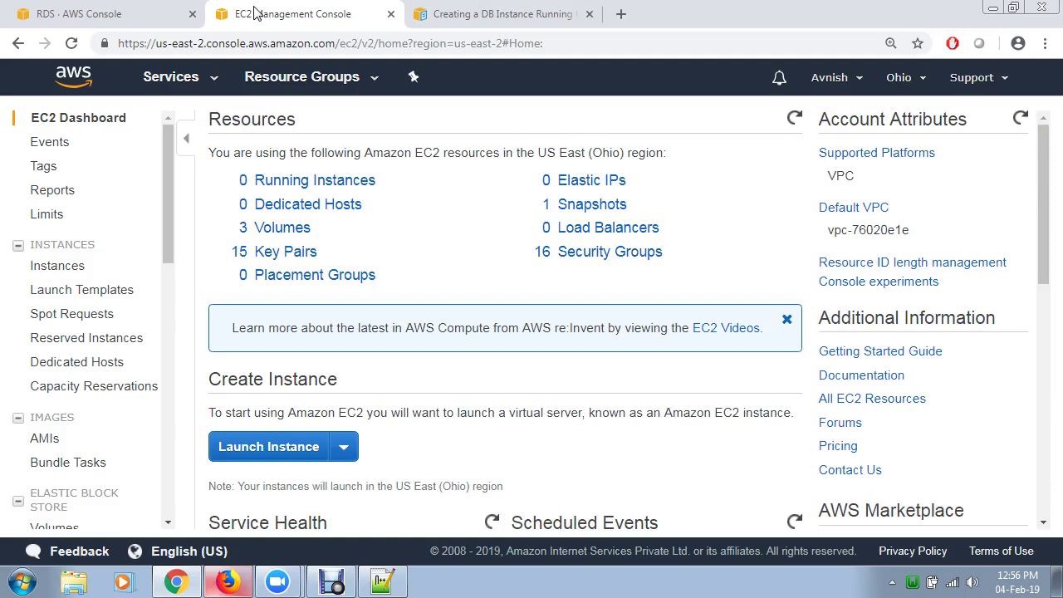
pyautogui.click(129, 8)
pyautogui.click(288, 8)
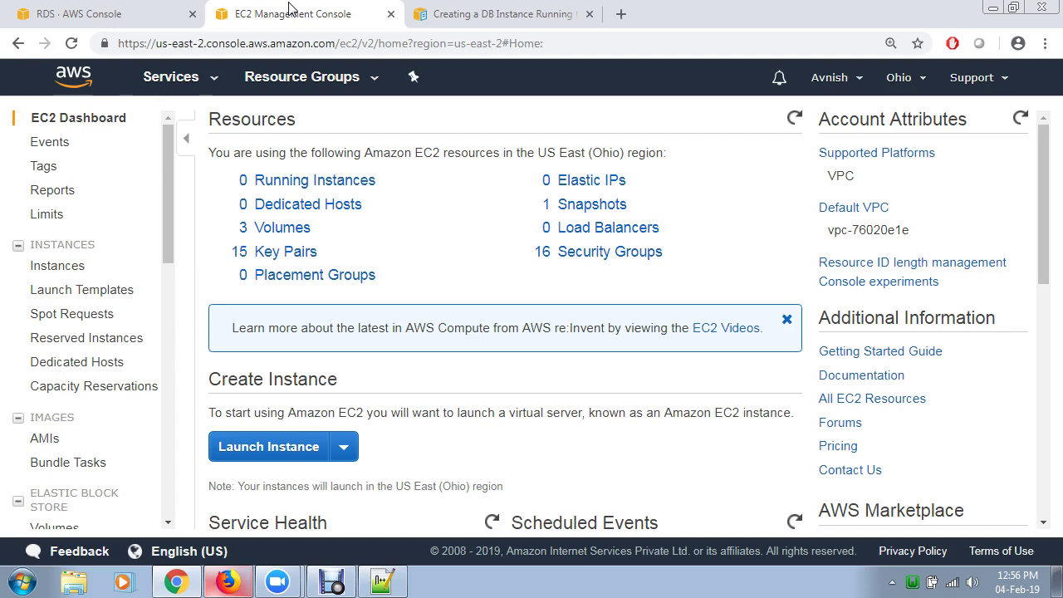
# - Start launching an EC2 instance, read the Amazon Linux AMI description and select Amazon Linux AMI 2018.03.0 (HVM), SSD Volume Type
pyautogui.click(298, 447)
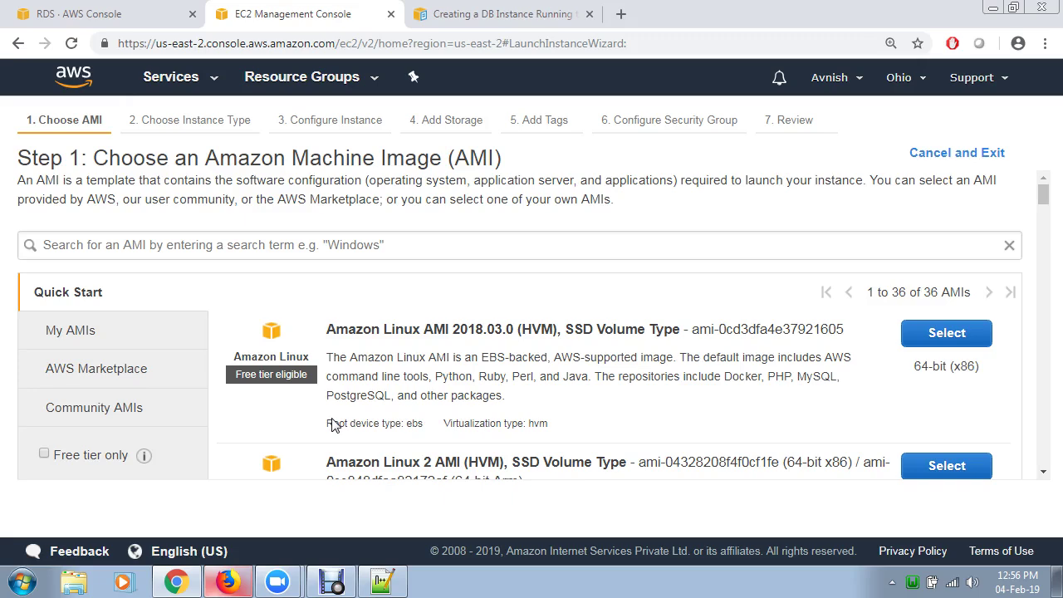
pyautogui.scroll(-1, 314, 374)
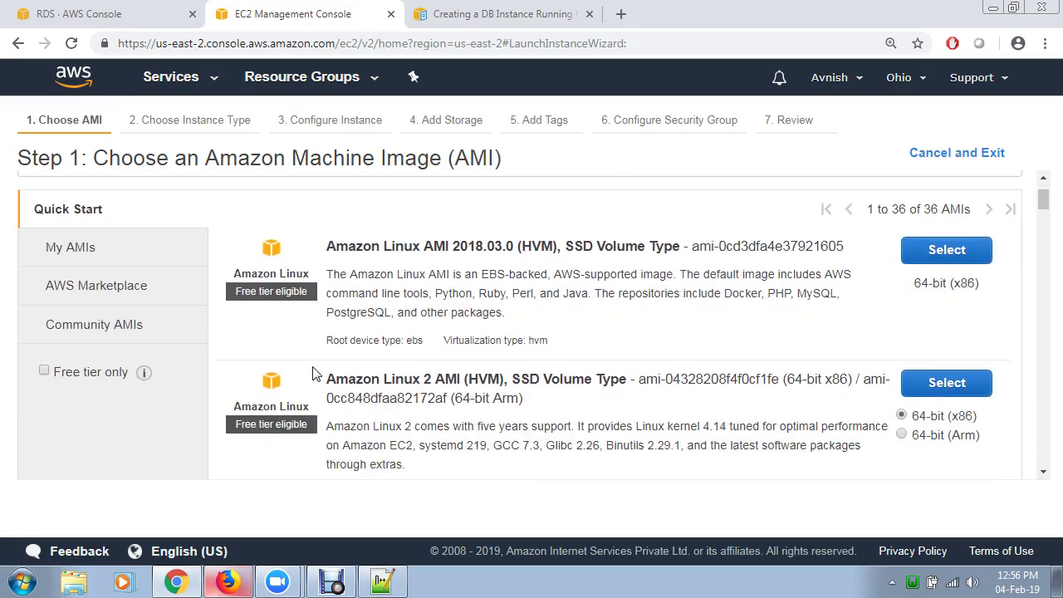
pyautogui.scroll(1, 426, 320)
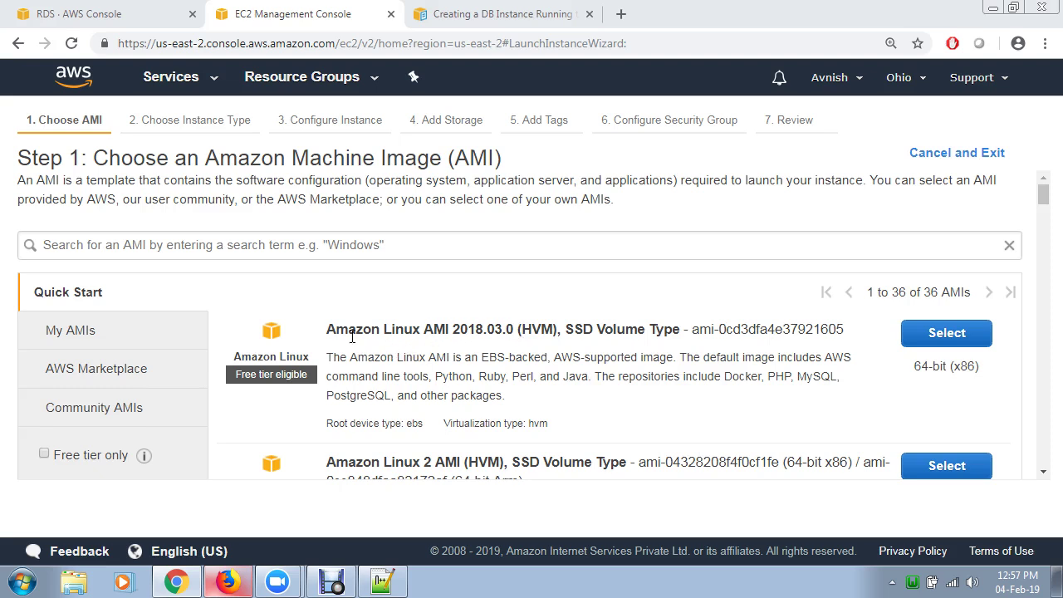
pyautogui.moveTo(327, 332); pyautogui.dragTo(478, 336)
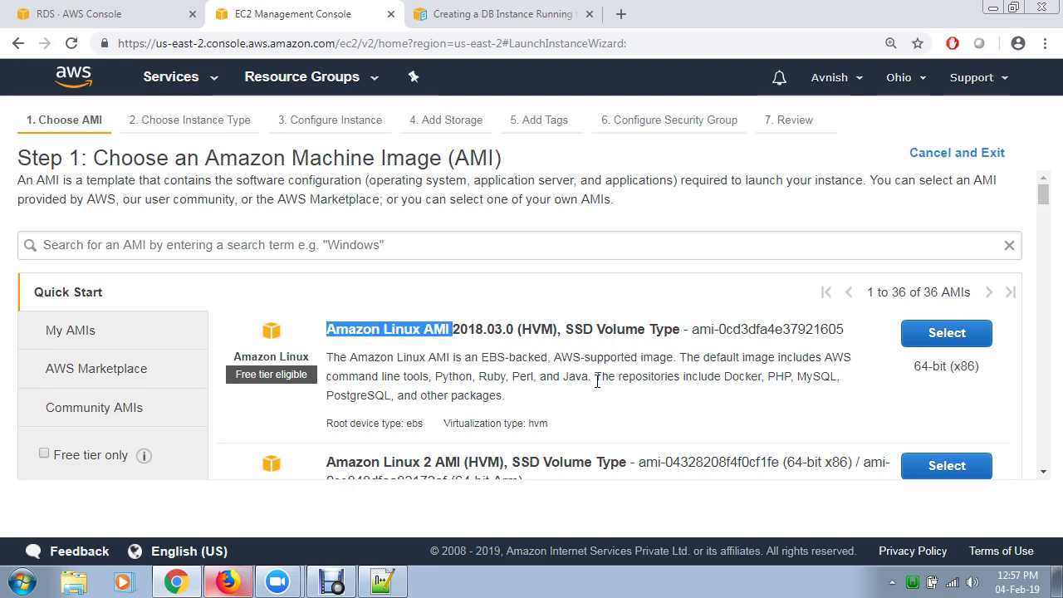
pyautogui.moveTo(595, 377); pyautogui.dragTo(819, 397)
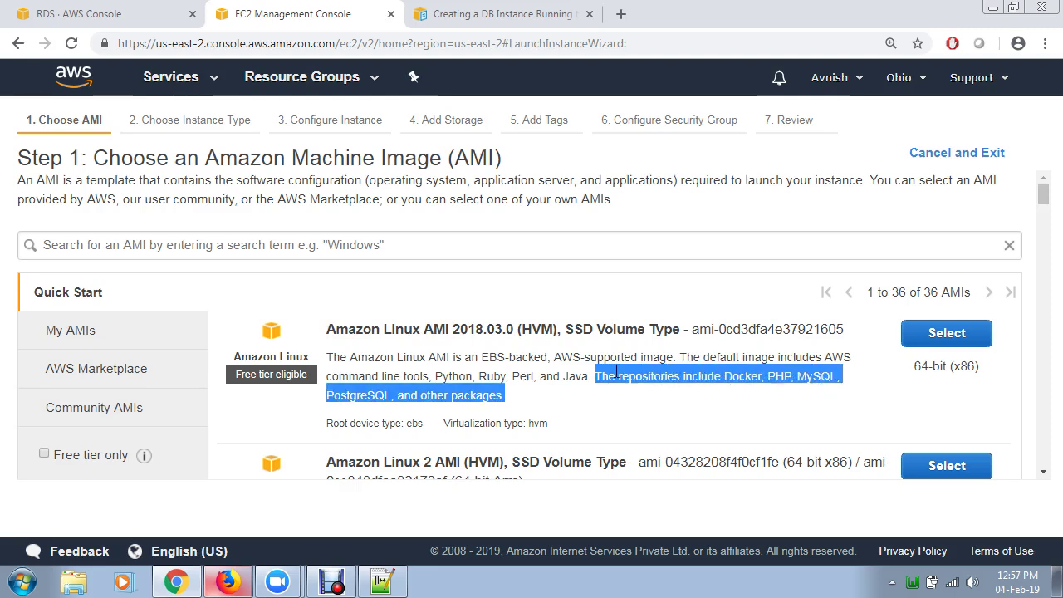
pyautogui.click(512, 408)
pyautogui.moveTo(798, 378); pyautogui.dragTo(836, 380)
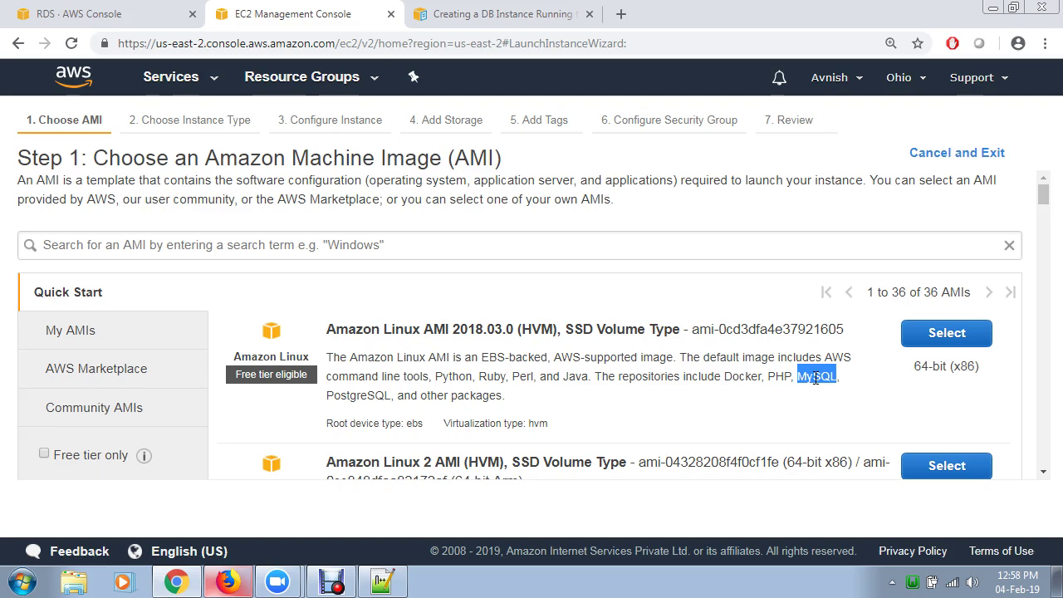
pyautogui.scroll(-2, 771, 425)
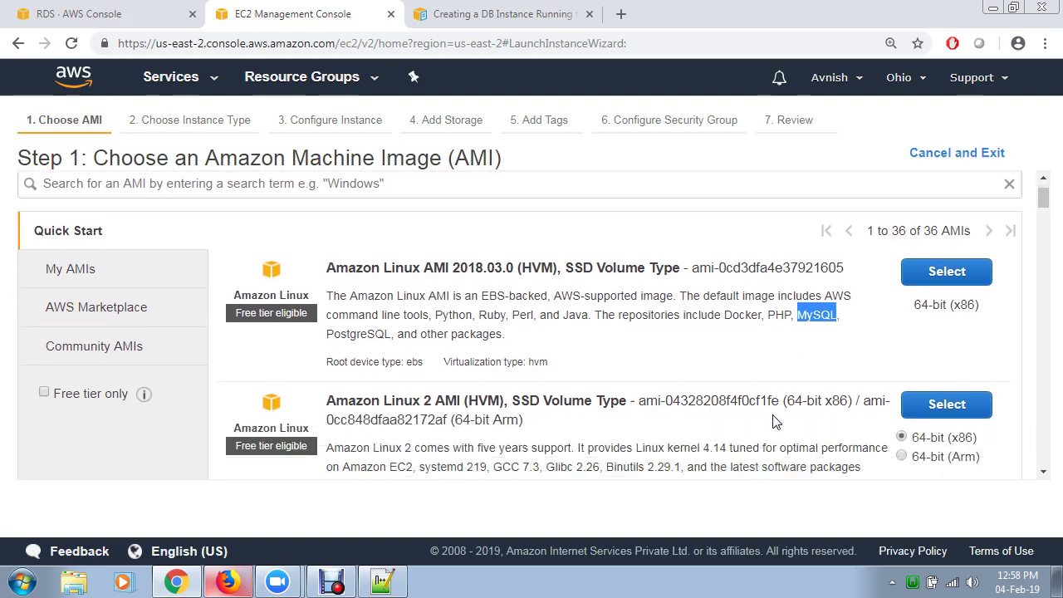
pyautogui.scroll(1, 771, 424)
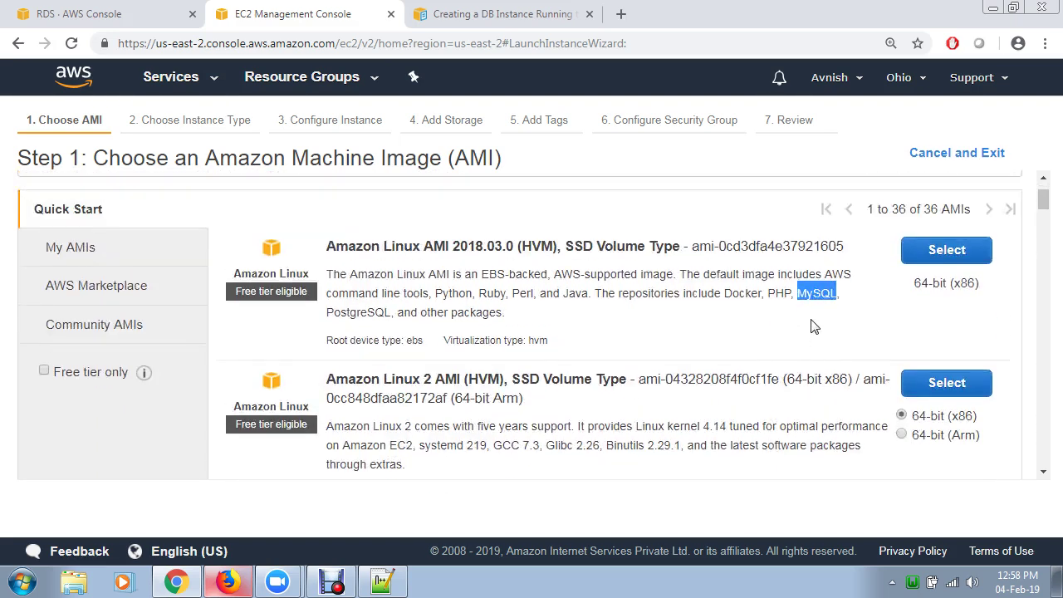
pyautogui.moveTo(595, 294); pyautogui.dragTo(791, 316)
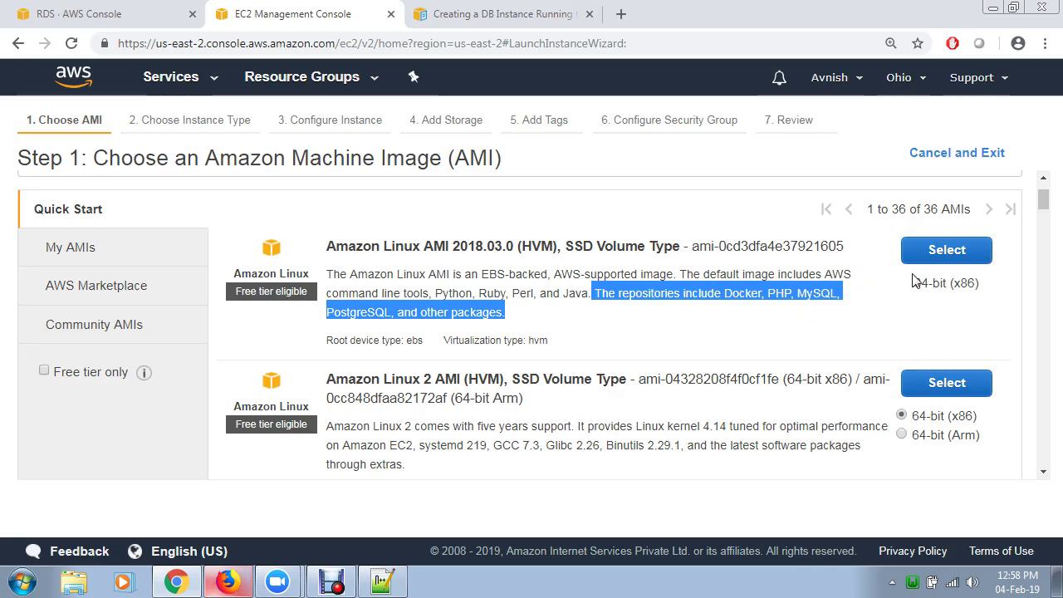
pyautogui.click(938, 257)
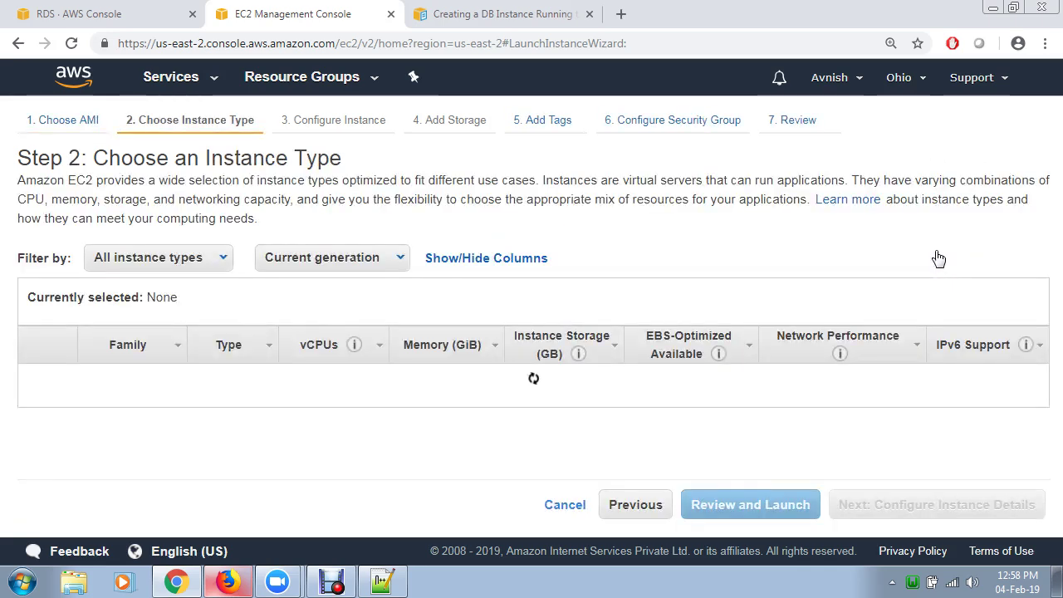
# - Keep the free-tier t2.micro instance type and the default instance details, and proceed to the launch review
pyautogui.scroll(-1, 938, 257)
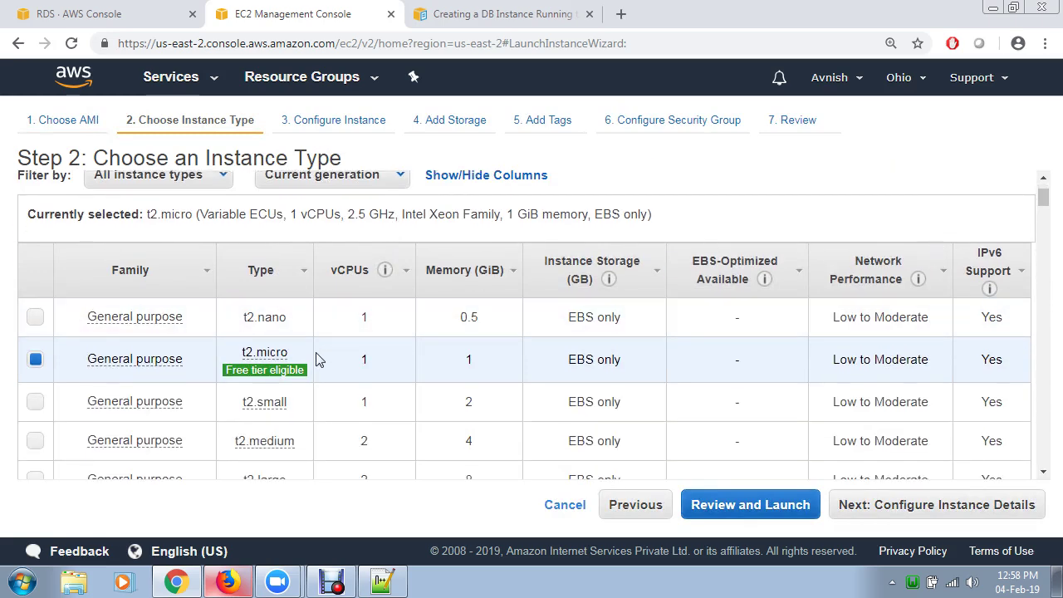
pyautogui.moveTo(285, 366)
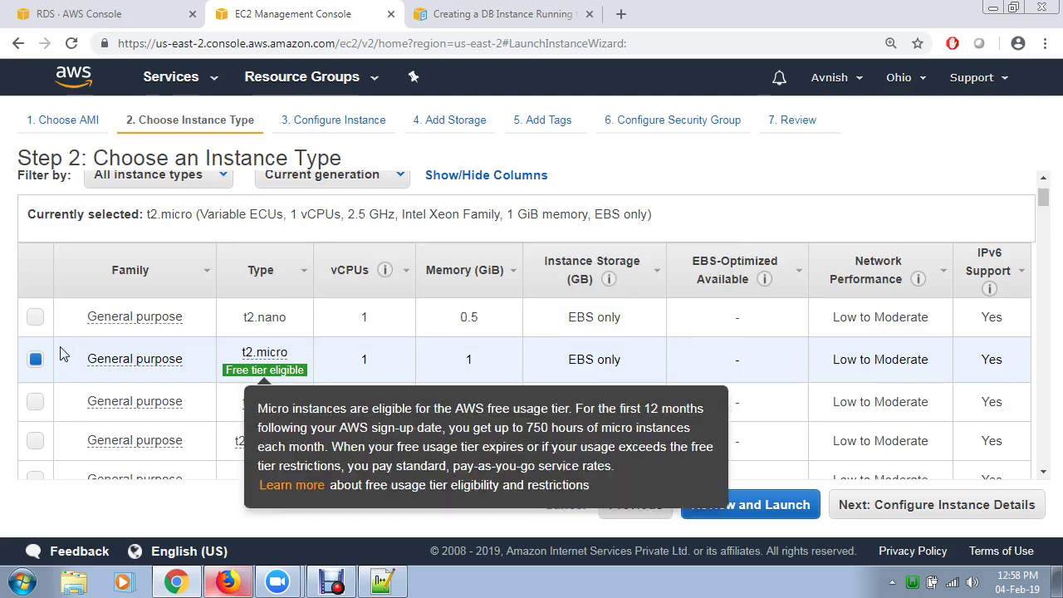
pyautogui.scroll(-2, 925, 471)
pyautogui.click(922, 505)
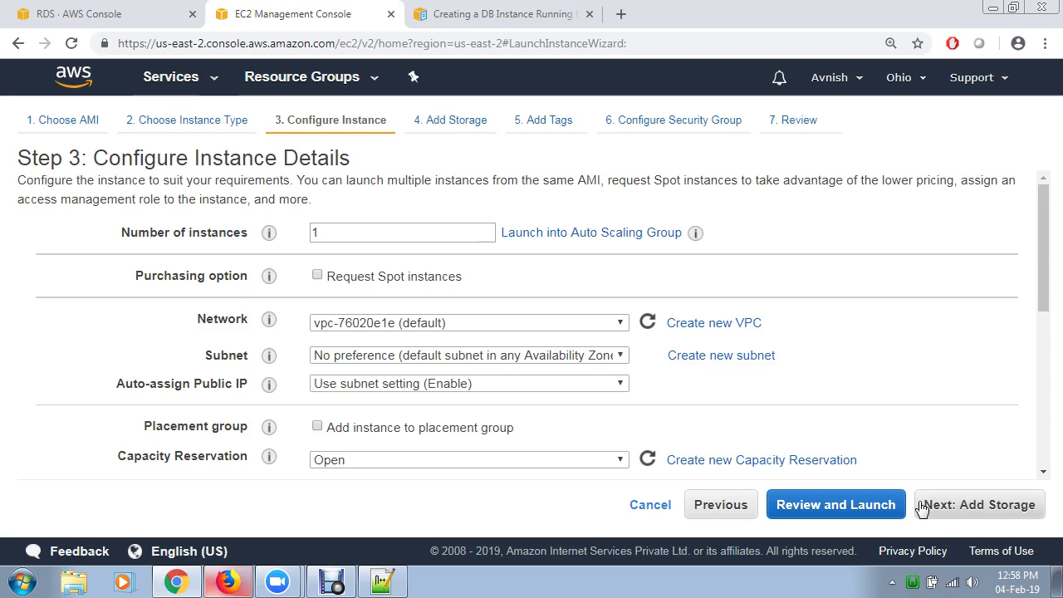
pyautogui.scroll(-5, 789, 422)
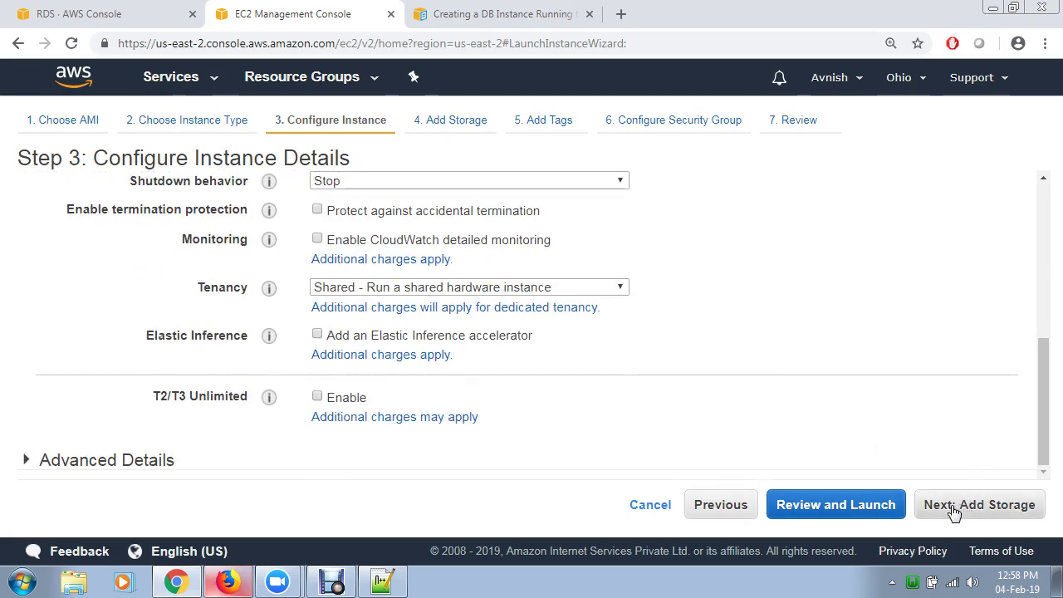
pyautogui.click(886, 505)
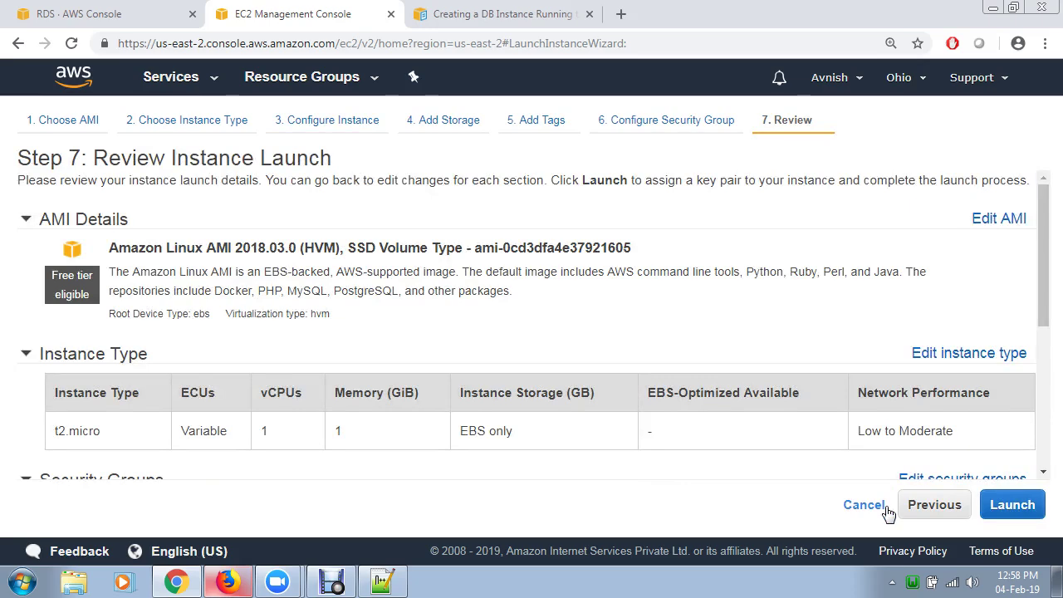
# - Edit the new launch-wizard-4 security group from the launch review and add an HTTP rule beside the SSH rule
pyautogui.scroll(-4, 593, 410)
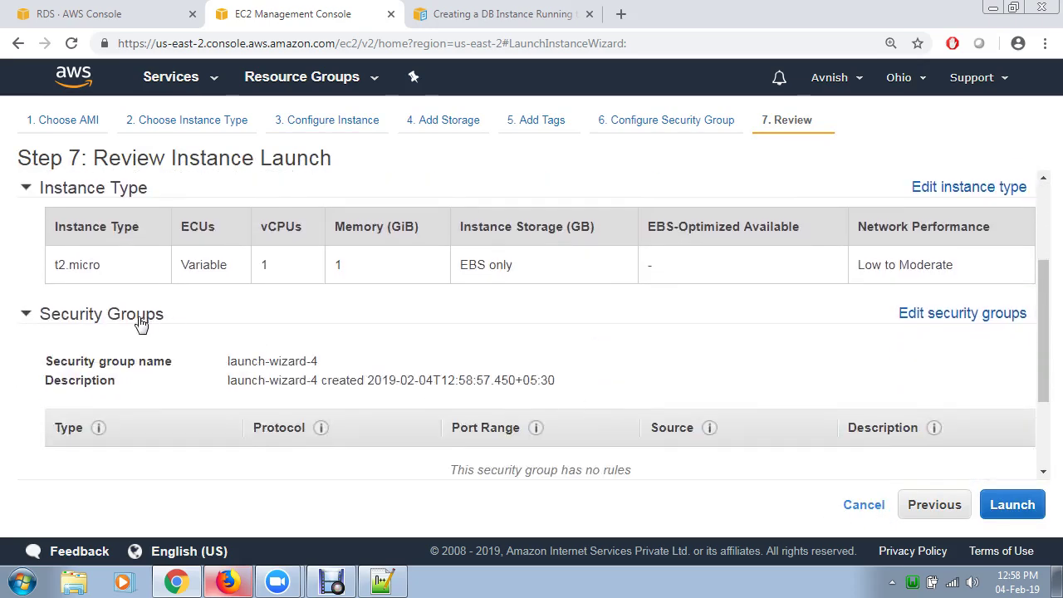
pyautogui.scroll(-1, 86, 358)
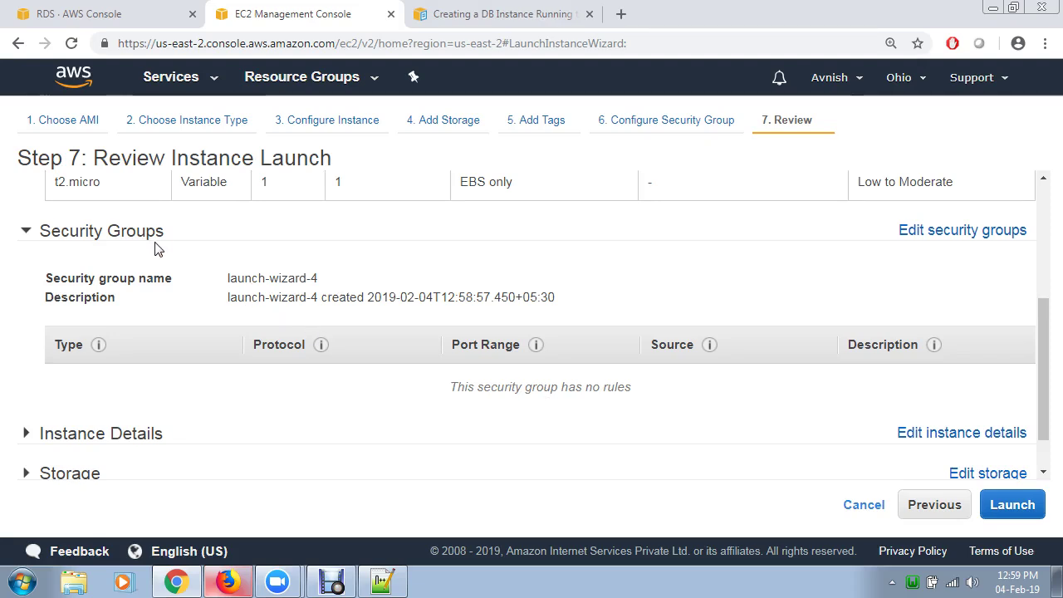
pyautogui.moveTo(328, 347)
pyautogui.click(948, 233)
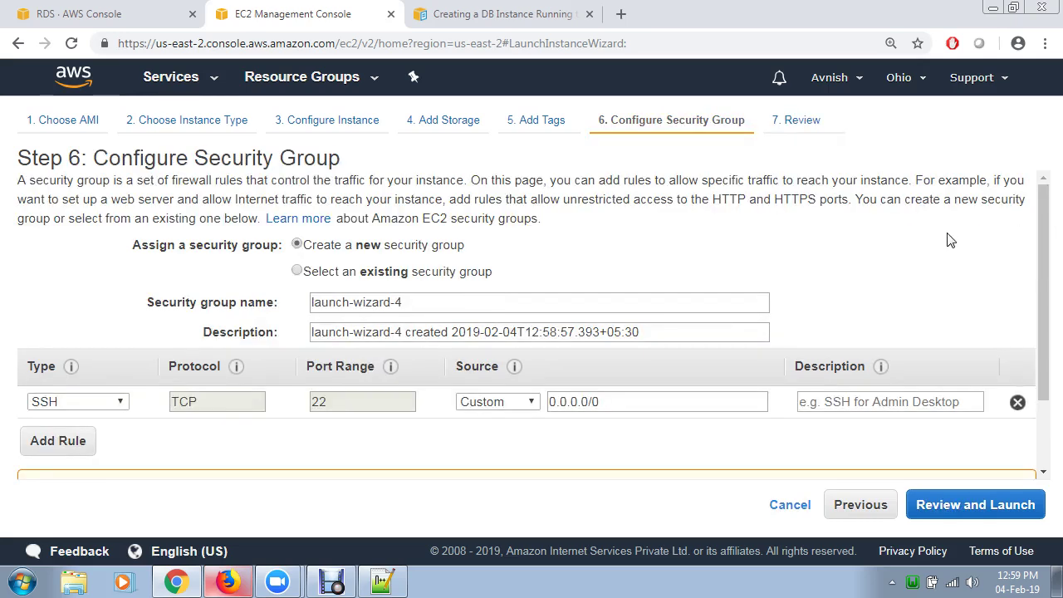
pyautogui.scroll(-1, 902, 359)
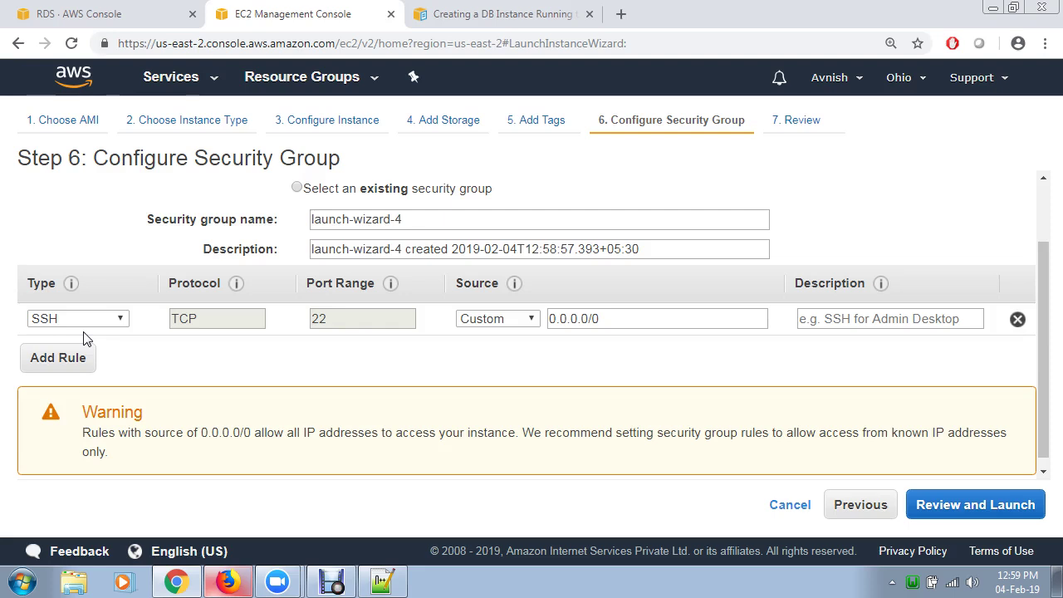
pyautogui.click(86, 362)
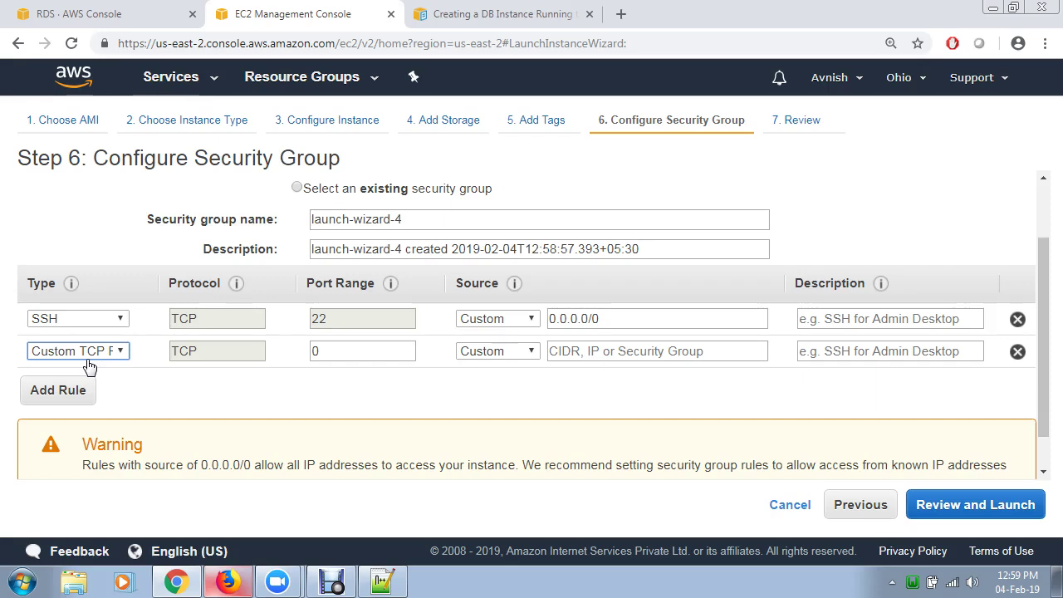
pyautogui.click(88, 350)
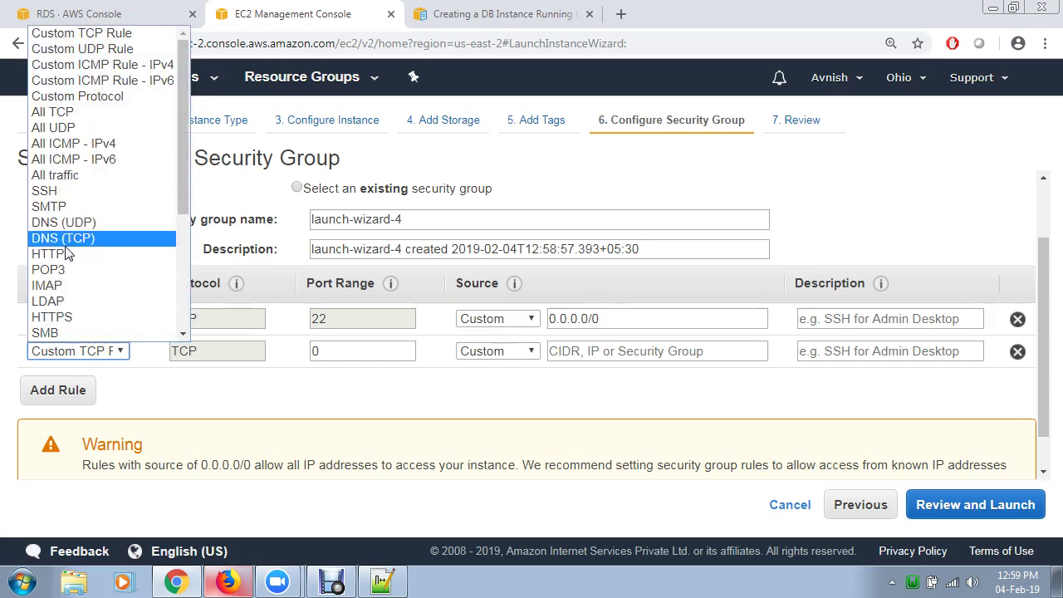
pyautogui.click(67, 253)
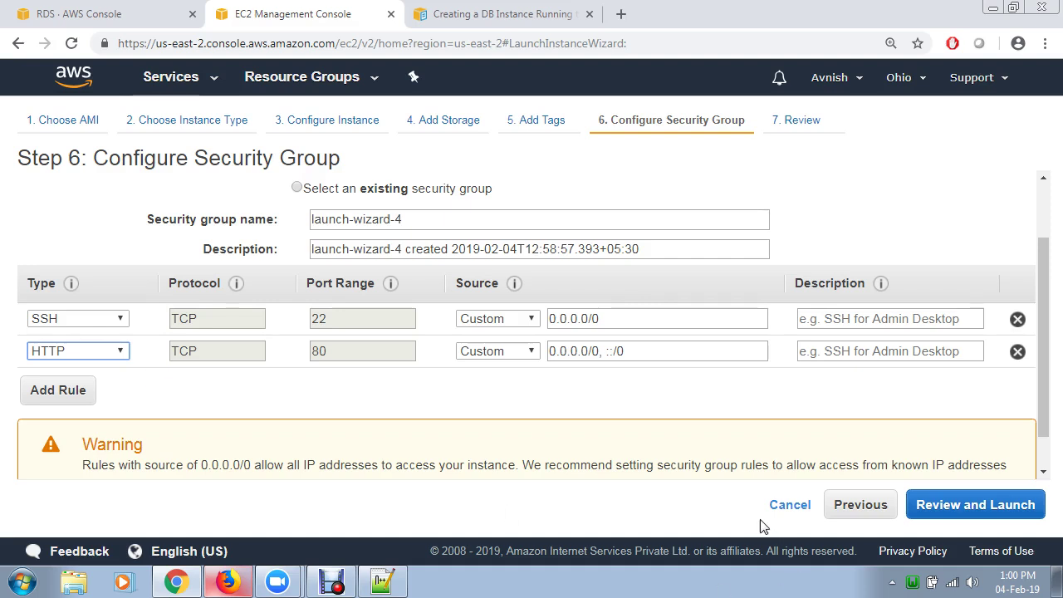
# - Return to the launch review and check the AMI, instance type and security group rules
pyautogui.scroll(-1, 722, 465)
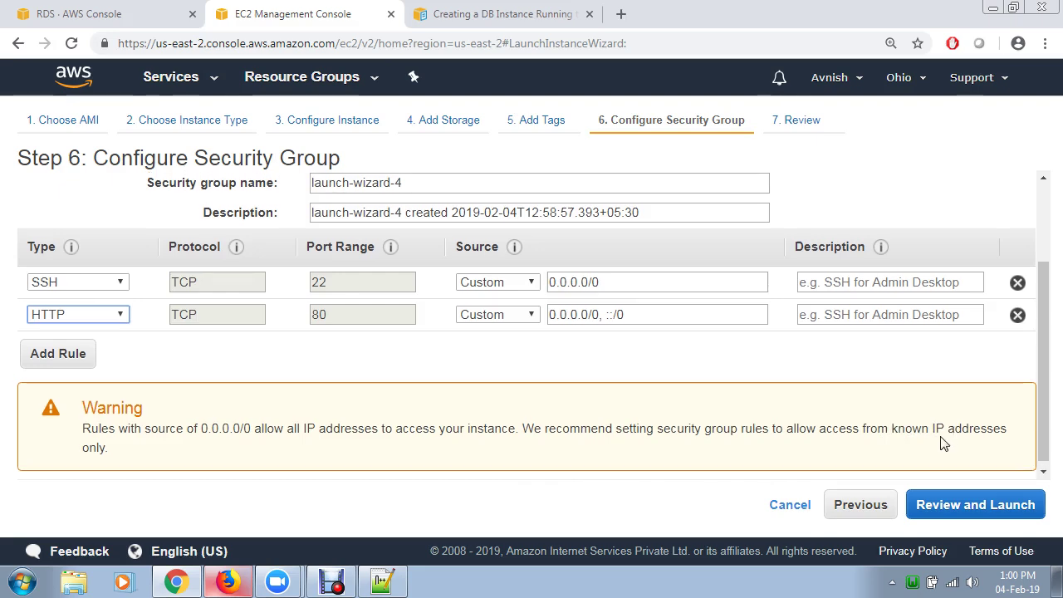
pyautogui.scroll(2, 944, 436)
pyautogui.click(987, 509)
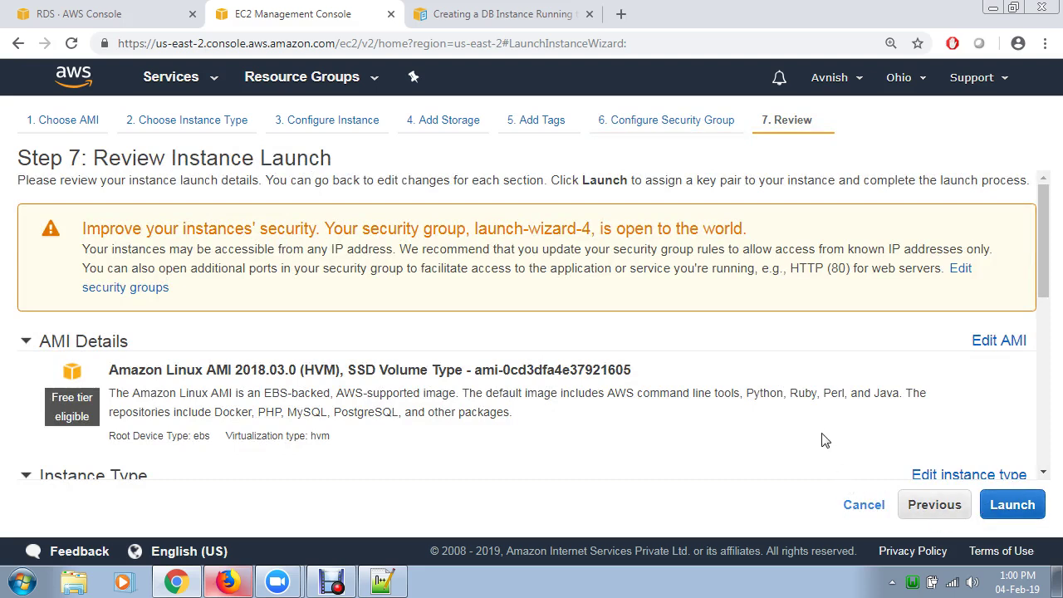
pyautogui.scroll(-1, 818, 442)
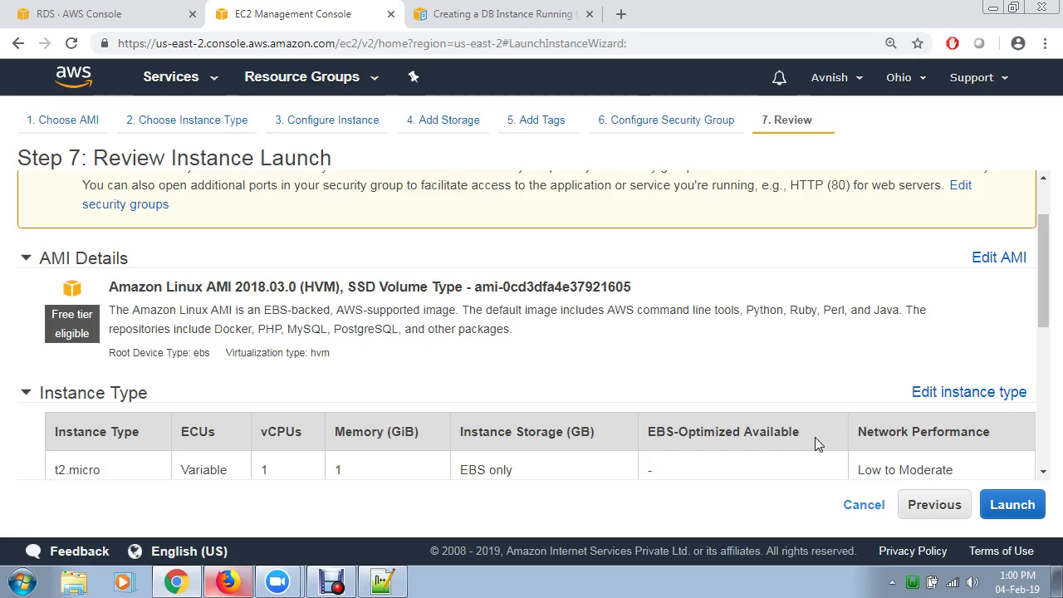
pyautogui.scroll(-1, 815, 437)
pyautogui.moveTo(1034, 257); pyautogui.dragTo(1056, 368)
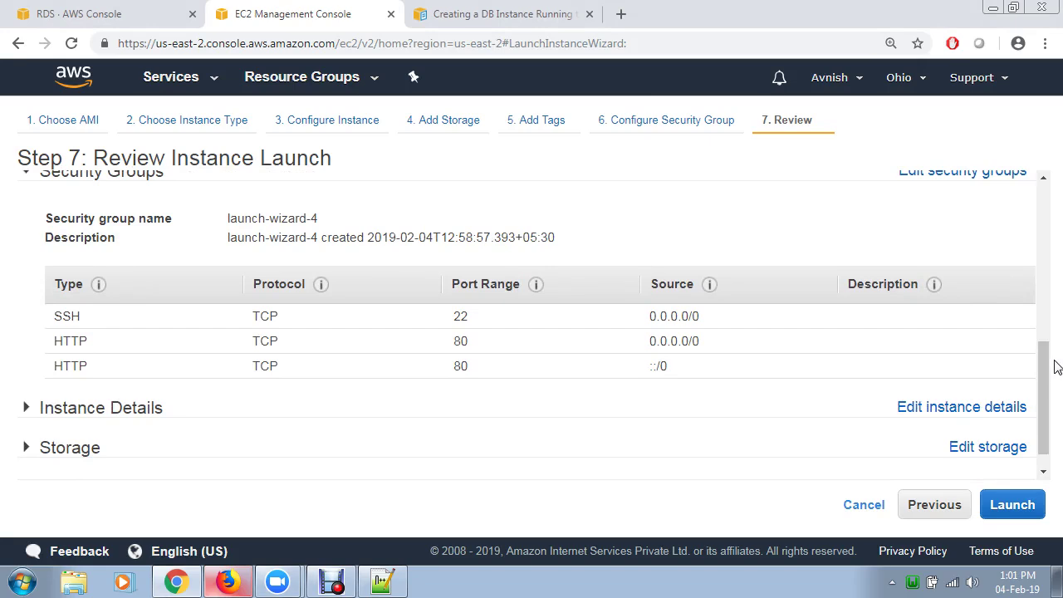
pyautogui.scroll(-1, 902, 387)
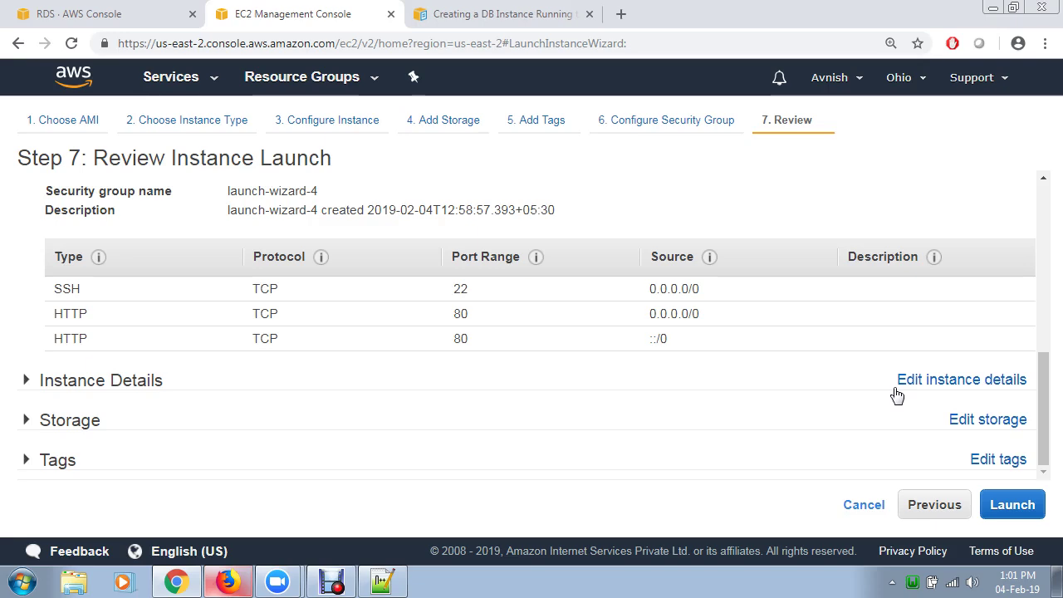
# - Proceed to launch, choose to create a new key pair and enter rdsmysqlservives as its name
pyautogui.click(1008, 505)
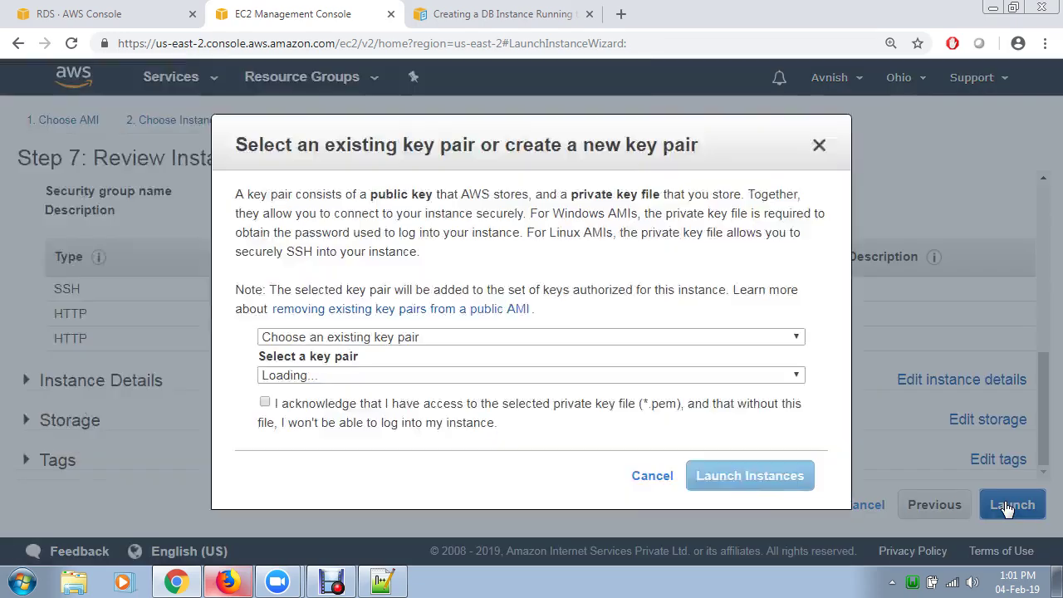
pyautogui.click(435, 338)
pyautogui.click(421, 367)
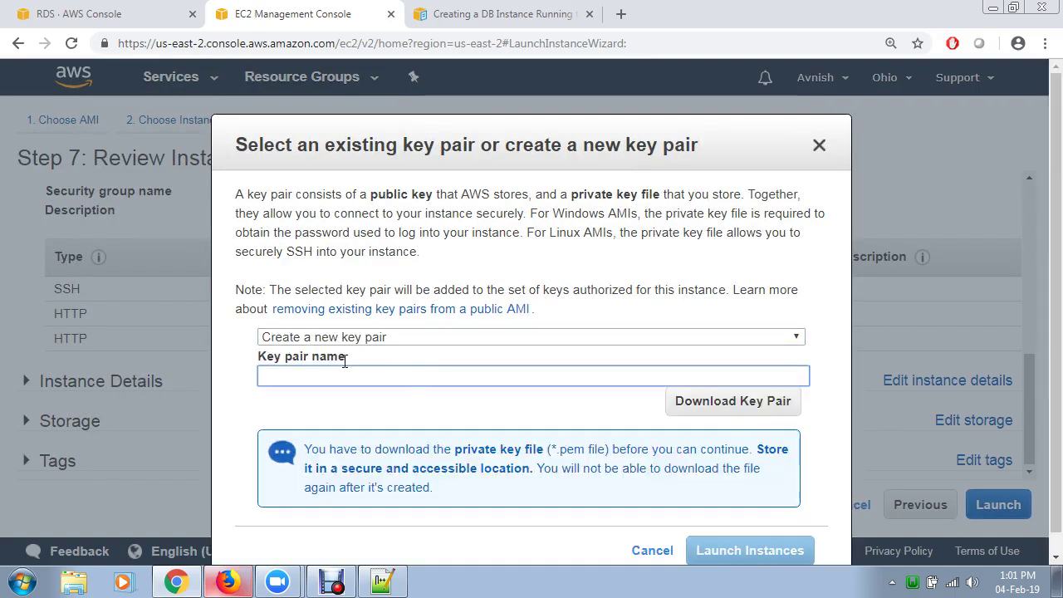
pyautogui.click(328, 380)
pyautogui.write('rdsmysqlservives')
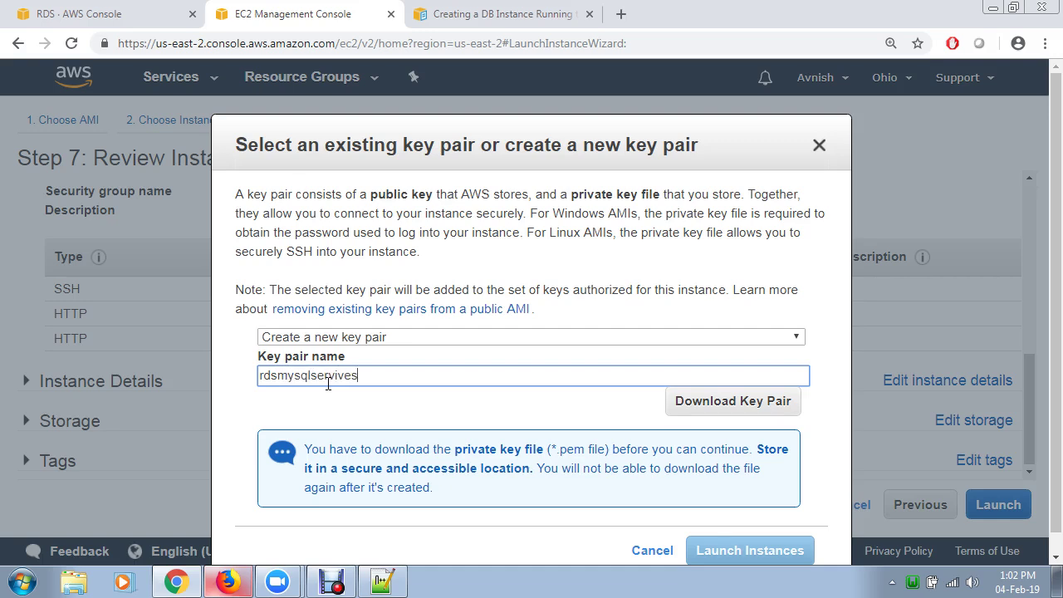
# - Correct the key pair name to rds_mysql_services and download the key pair file
pyautogui.press('Left')
pyautogui.press('Left')
pyautogui.press('Left')
pyautogui.press('Left')
pyautogui.press('Left')
pyautogui.press('Left')
pyautogui.press('Left')
pyautogui.press('Left')
pyautogui.write('_')
pyautogui.press('Right')
pyautogui.press('Right')
pyautogui.press('Right')
pyautogui.press('Right')
pyautogui.press('Right')
pyautogui.press('Right')
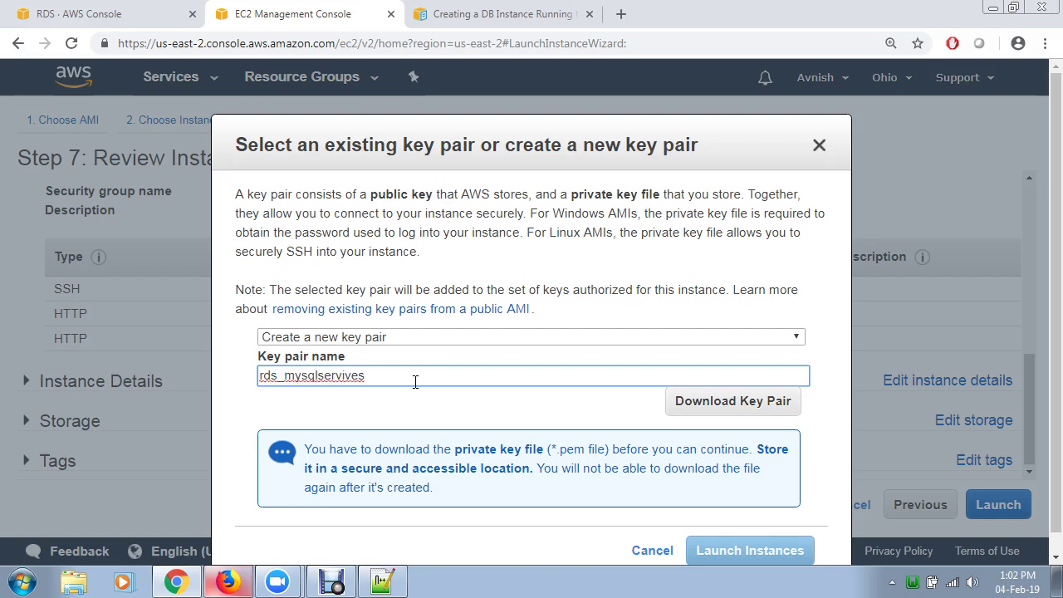
pyautogui.write('_')
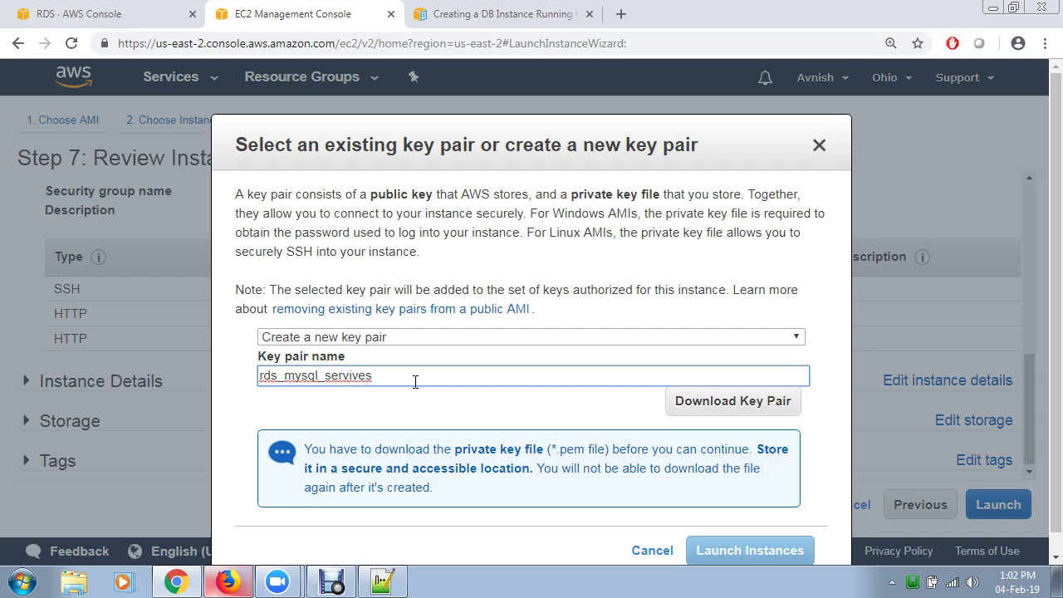
pyautogui.press('Right')
pyautogui.press('Right')
pyautogui.press('Right')
pyautogui.press('Right')
pyautogui.press('Right')
pyautogui.press('Delete')
pyautogui.write('c')
pyautogui.scroll(-1, 517, 377)
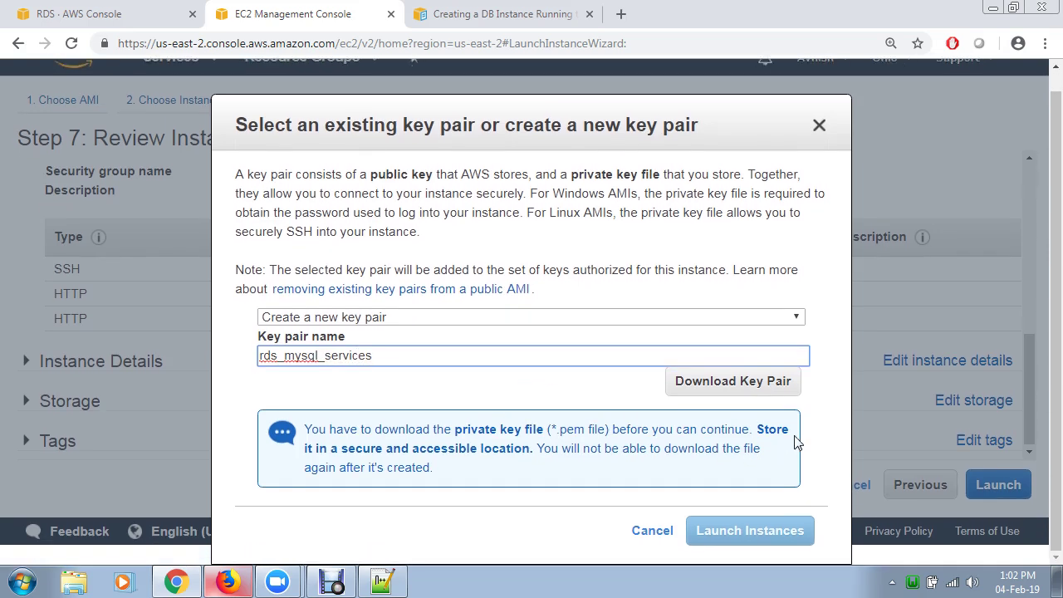
pyautogui.click(756, 393)
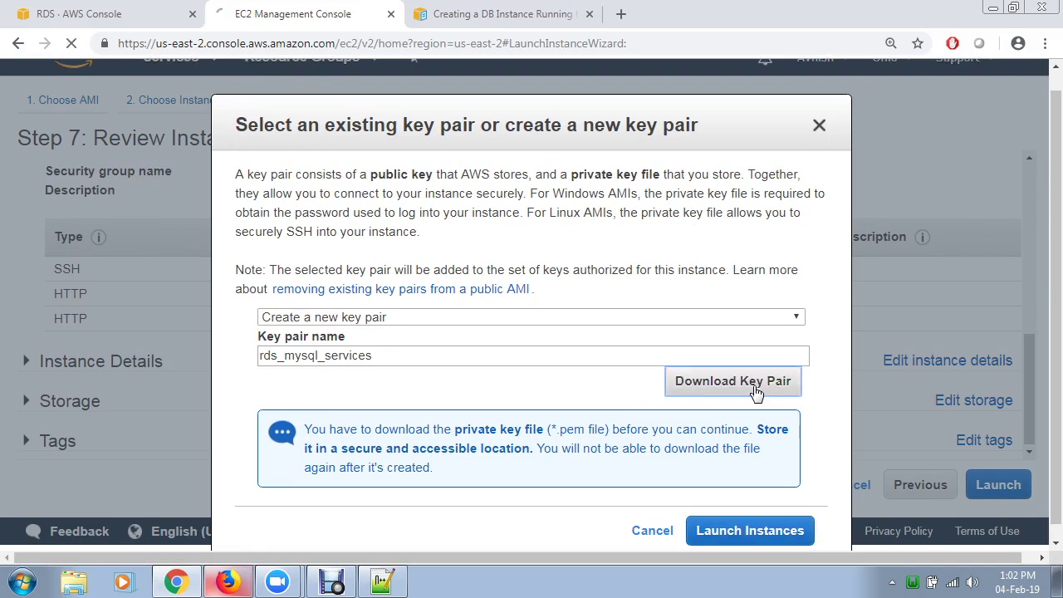
pyautogui.scroll(-2, 755, 393)
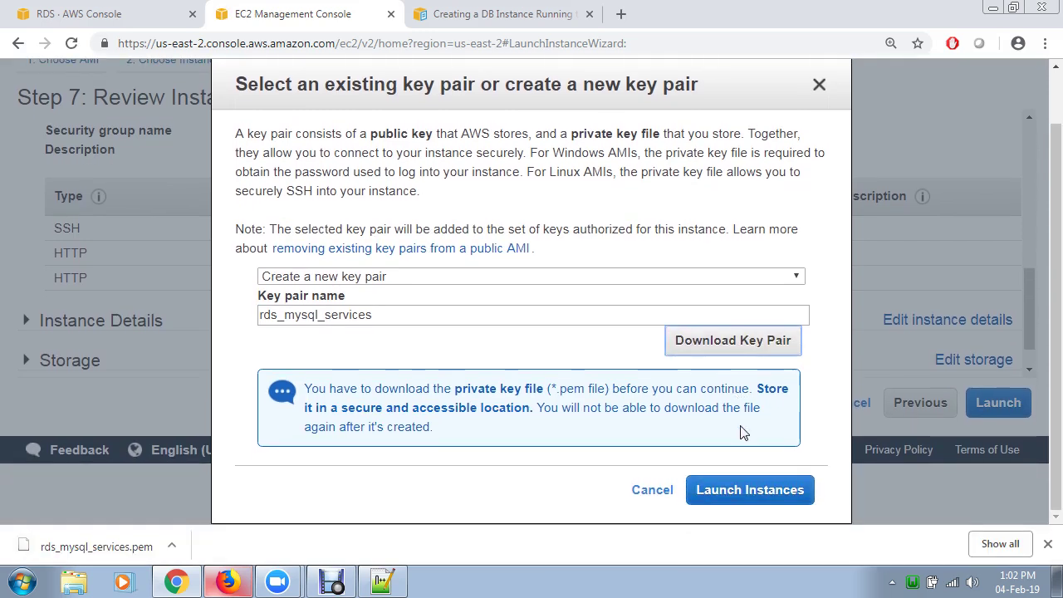
# - Try to launch the instance with the rds_mysql_services key pair, and return to the launch review to check the security group rules
pyautogui.click(739, 490)
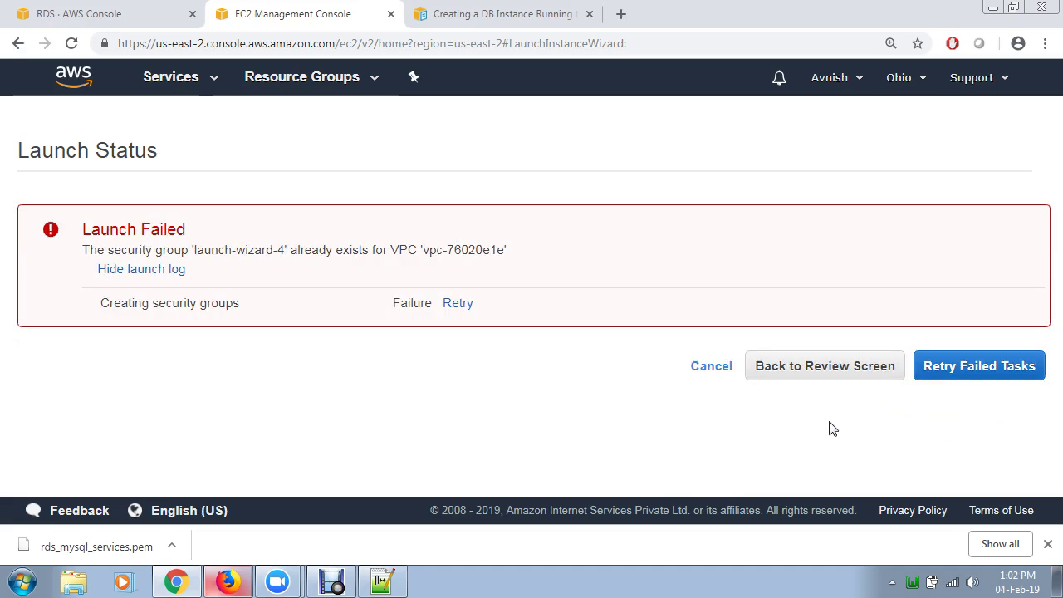
pyautogui.click(861, 377)
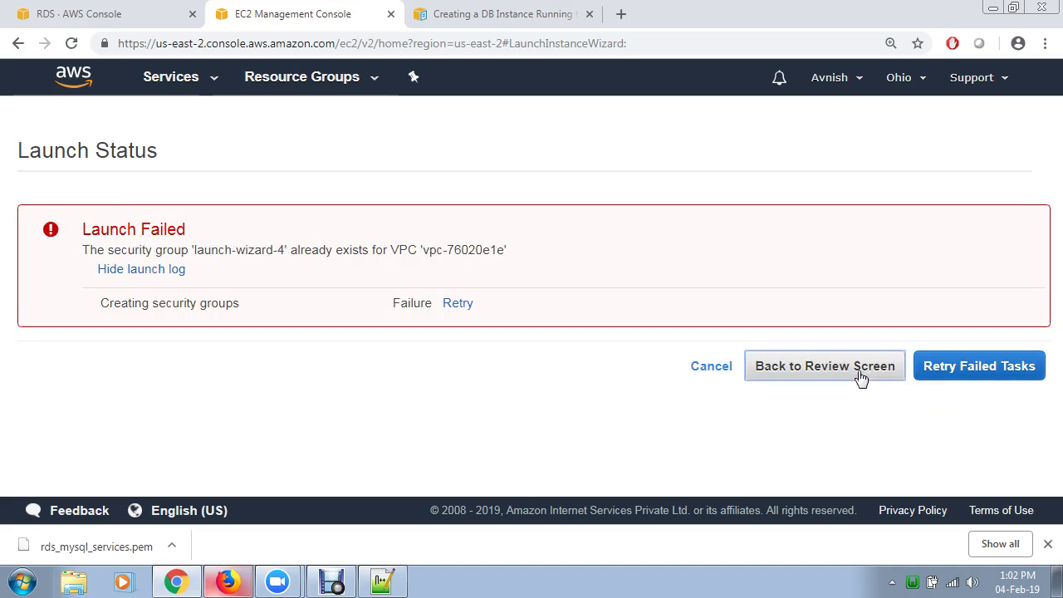
pyautogui.scroll(-2, 324, 333)
pyautogui.scroll(-3, 753, 376)
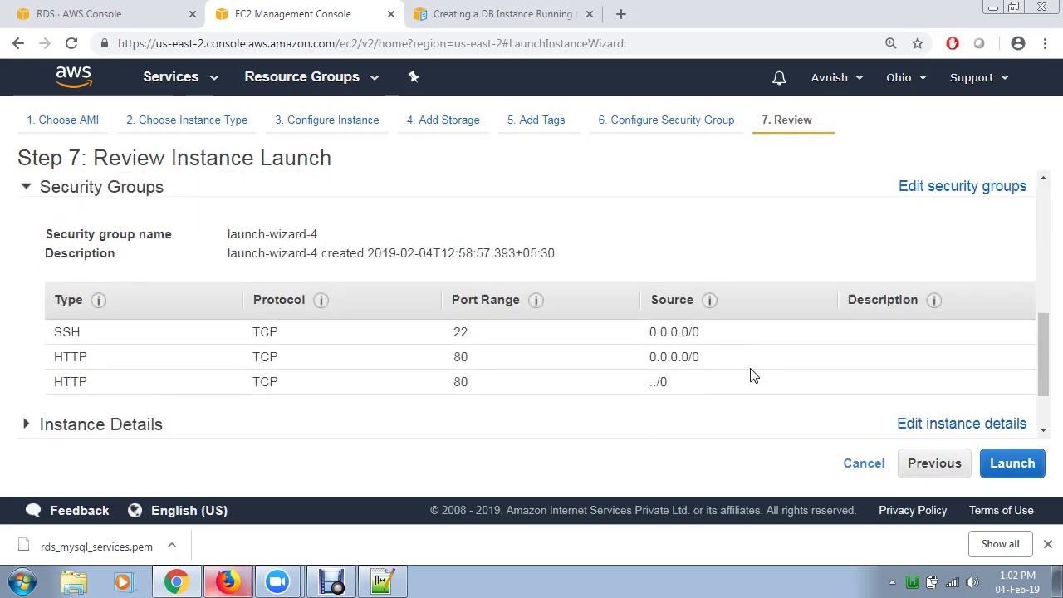
pyautogui.scroll(-1, 752, 375)
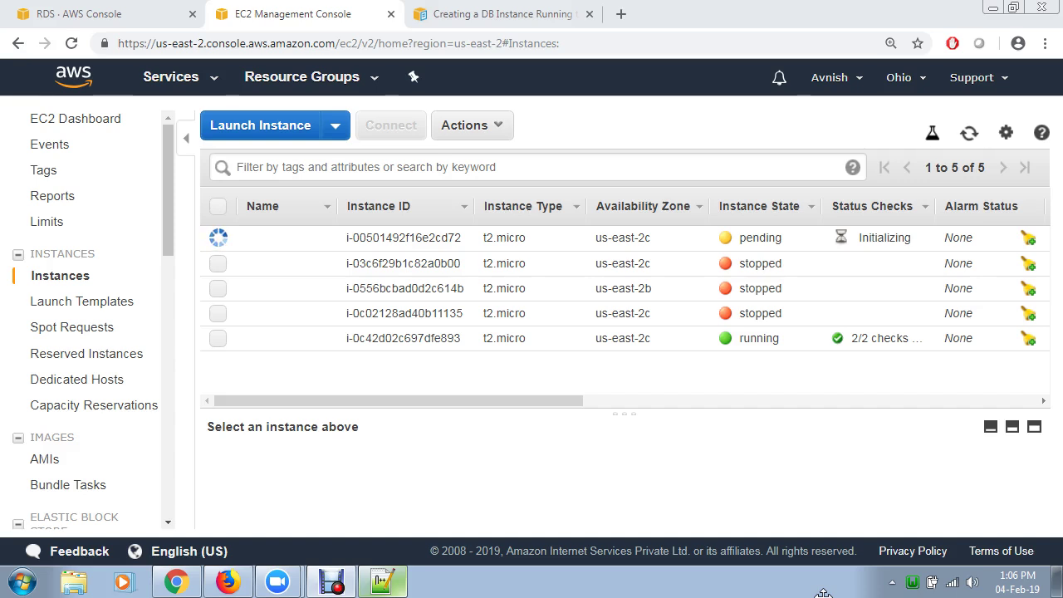
# - Copy rdsmysqlone.pem from the Downloads folder into the KeyFile folder on Local Disk (D:)
pyautogui.click(992, 10)
pyautogui.doubleClick(42, 131)
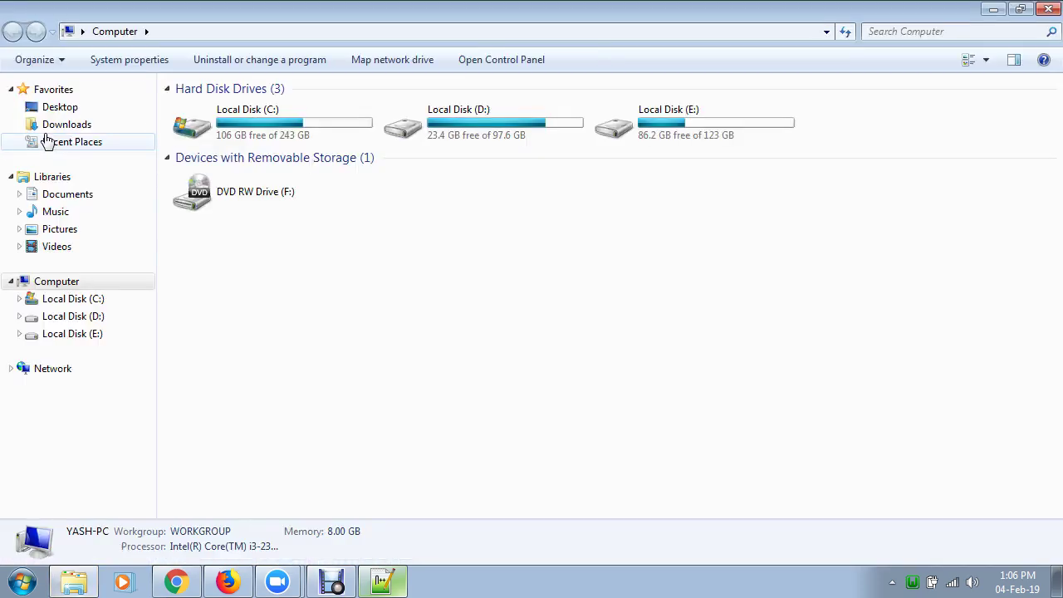
pyautogui.click(62, 124)
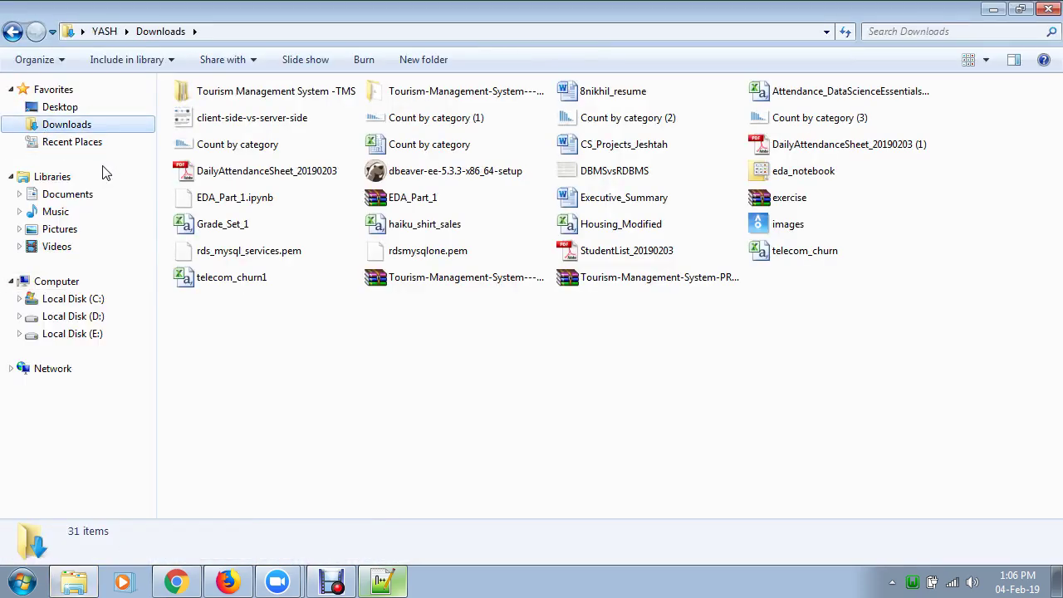
pyautogui.click(376, 251)
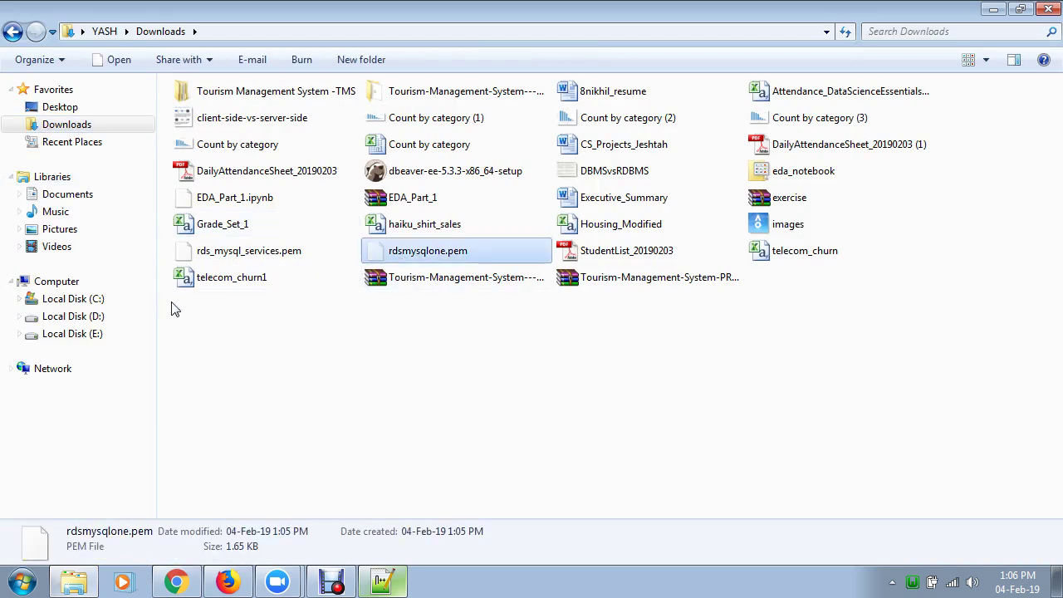
pyautogui.click(73, 317)
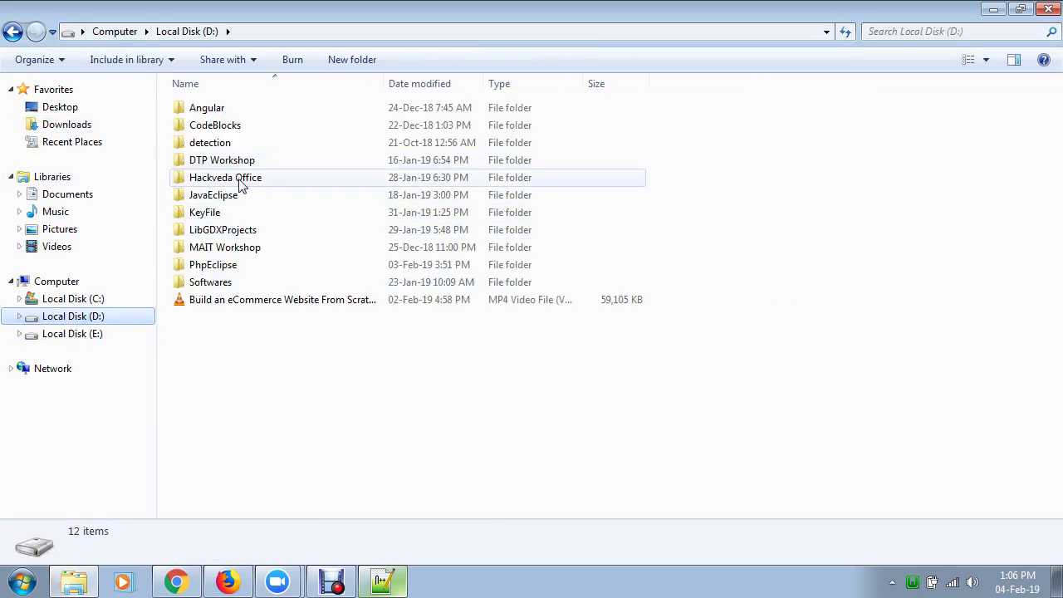
pyautogui.doubleClick(218, 215)
pyautogui.rightClick(403, 396)
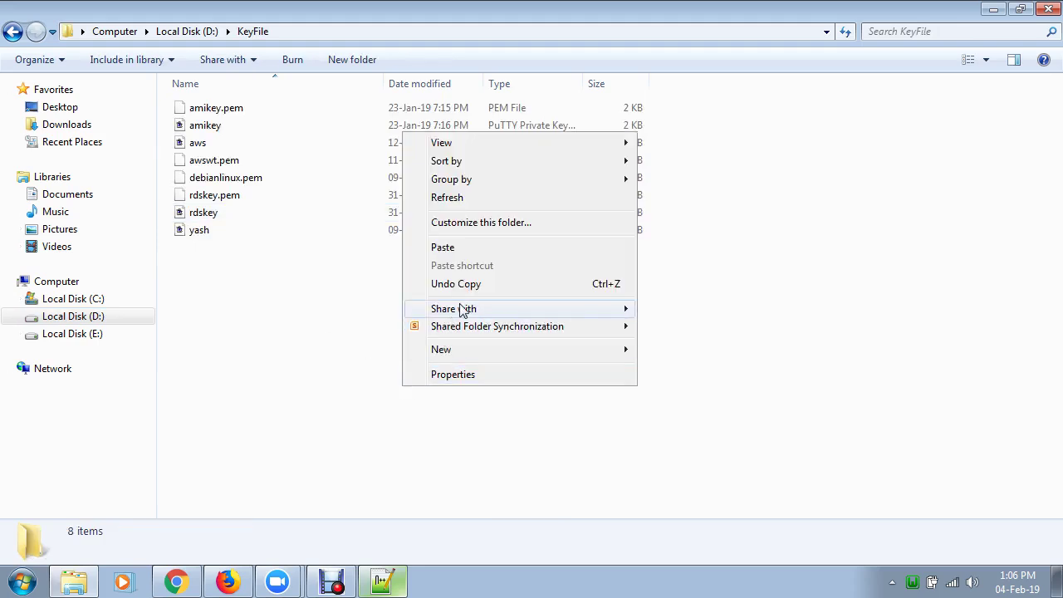
pyautogui.click(449, 247)
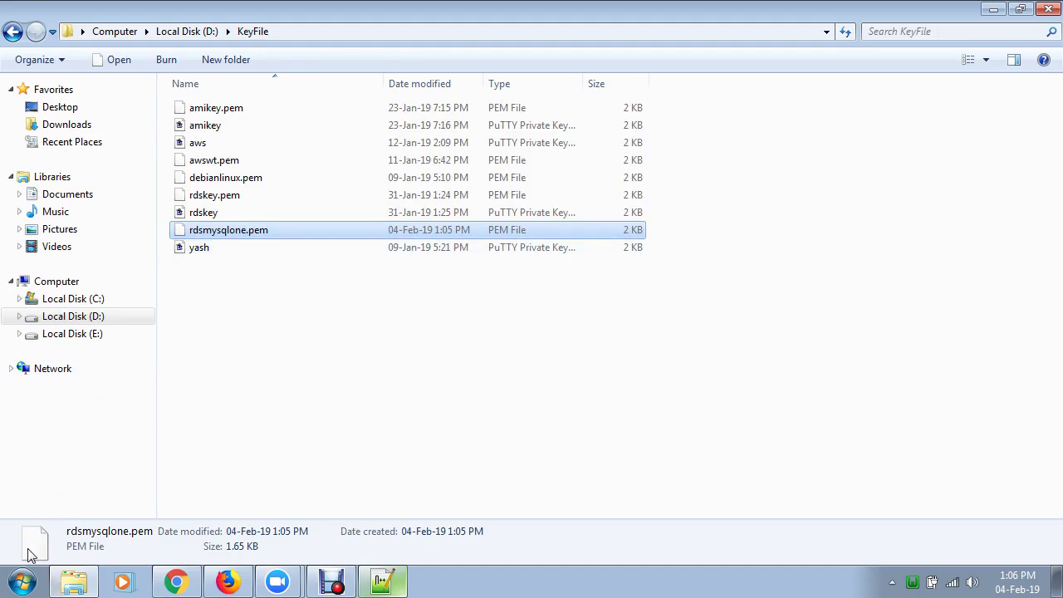
pyautogui.click(7, 586)
pyautogui.click(73, 541)
pyautogui.write('putt')
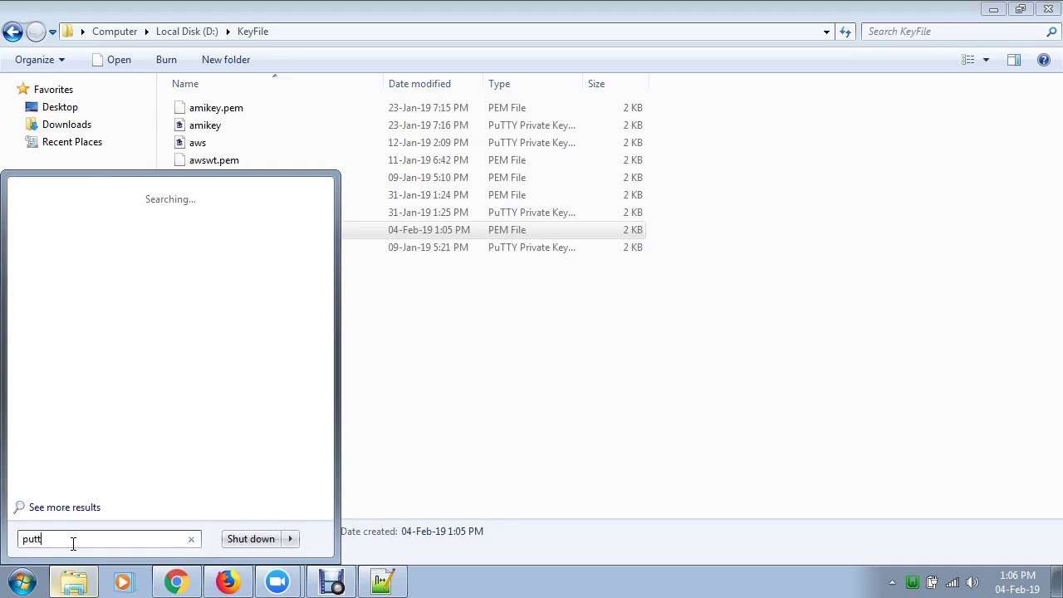
pyautogui.write('y')
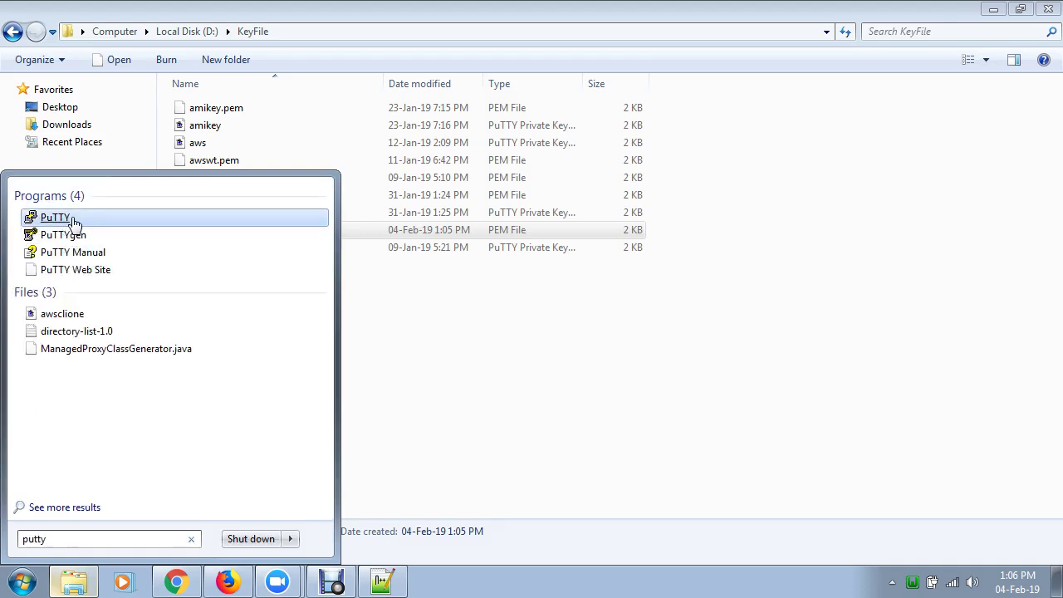
pyautogui.click(73, 220)
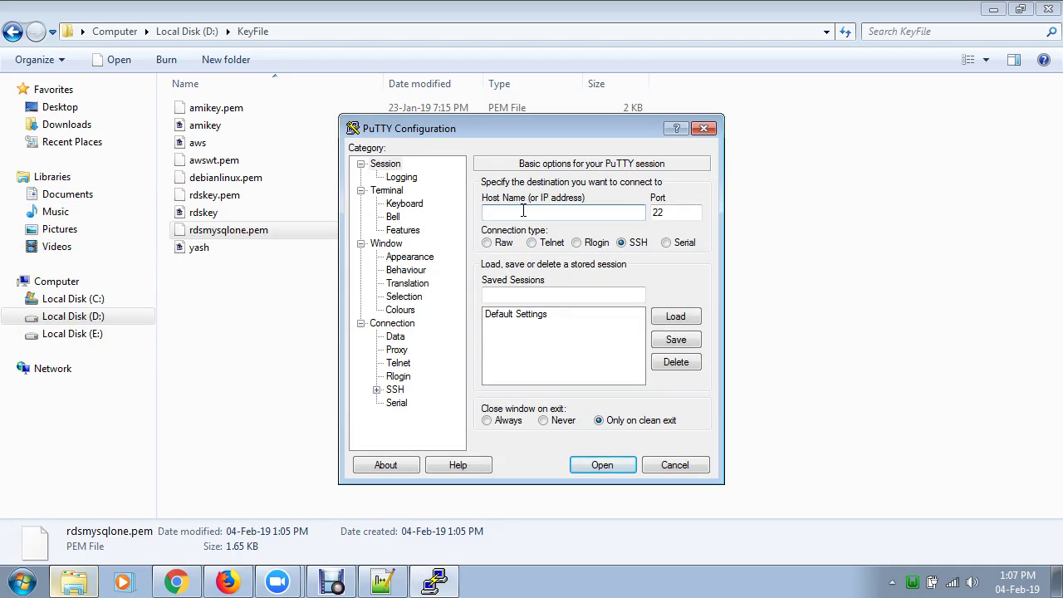
pyautogui.click(704, 128)
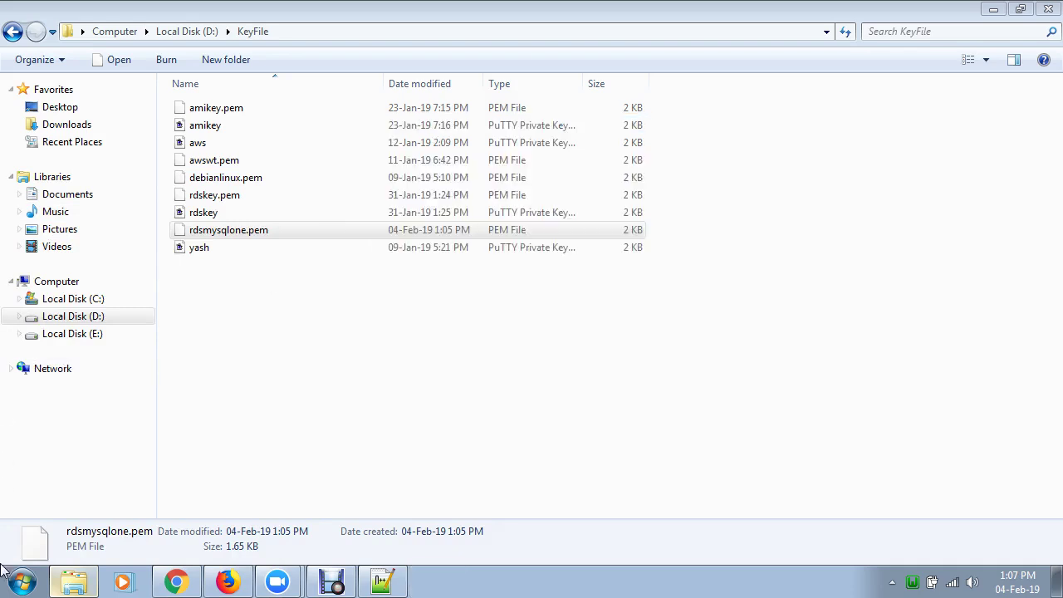
# - Open PuTTYgen and load the existing private key rdsmysqlone.pem from the KeyFile folder, showing all file types
pyautogui.click(18, 582)
pyautogui.write('putty')
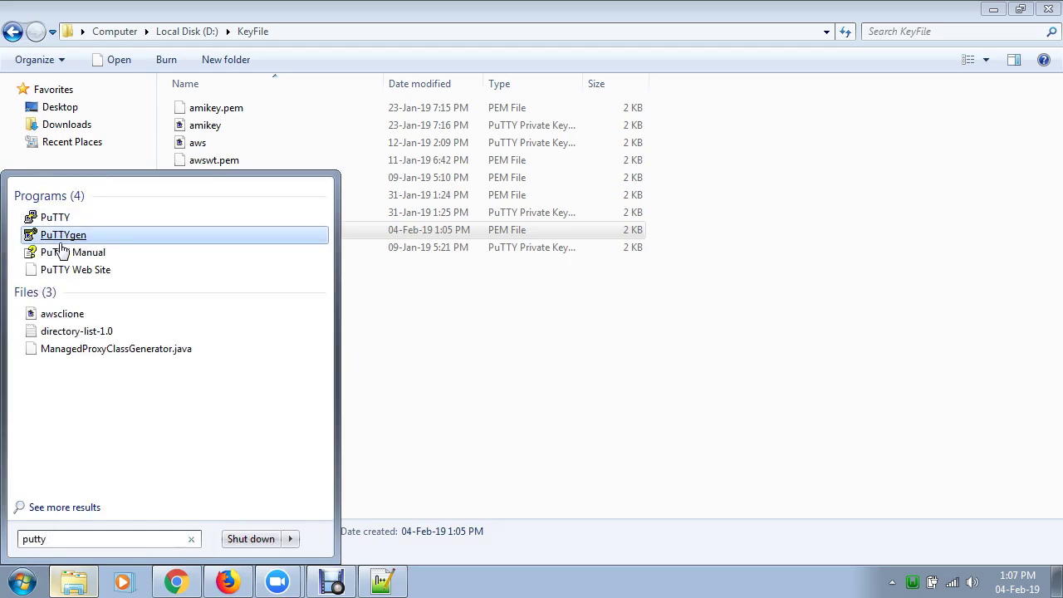
pyautogui.click(64, 236)
pyautogui.moveTo(524, 123); pyautogui.dragTo(594, 77)
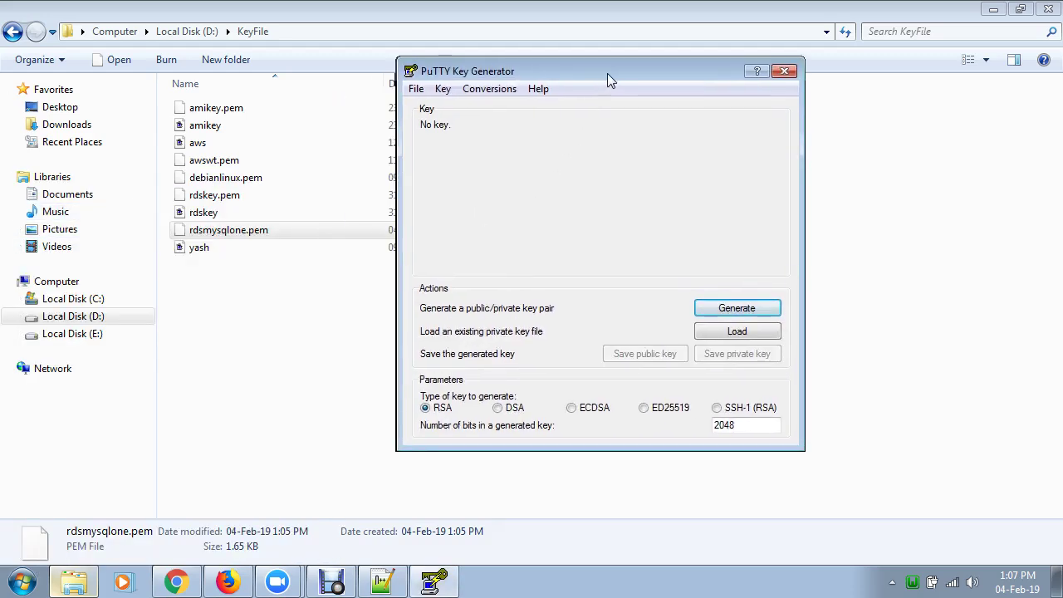
pyautogui.click(735, 333)
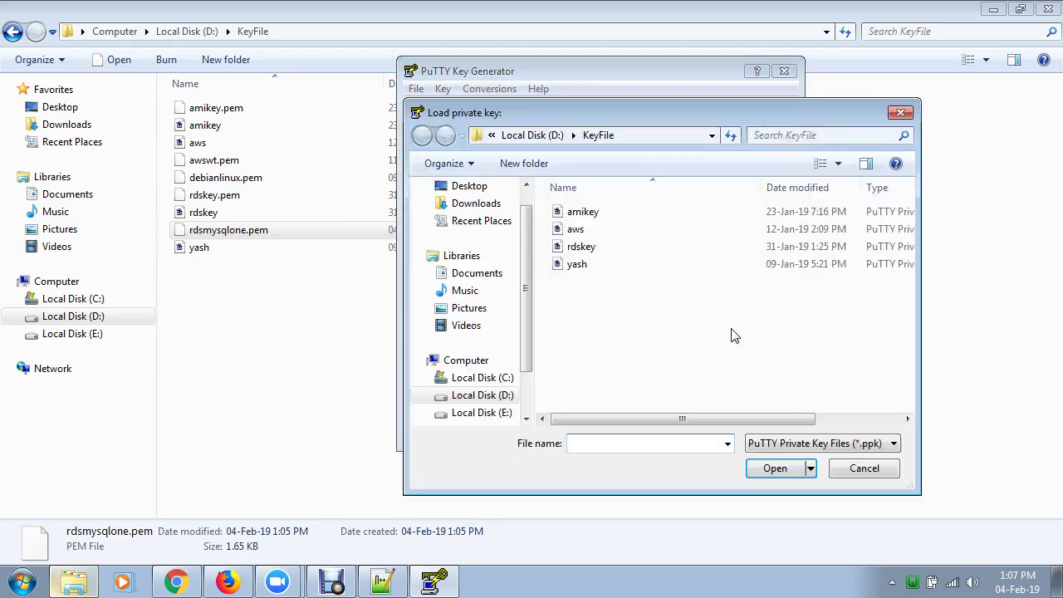
pyautogui.click(532, 135)
pyautogui.doubleClick(591, 321)
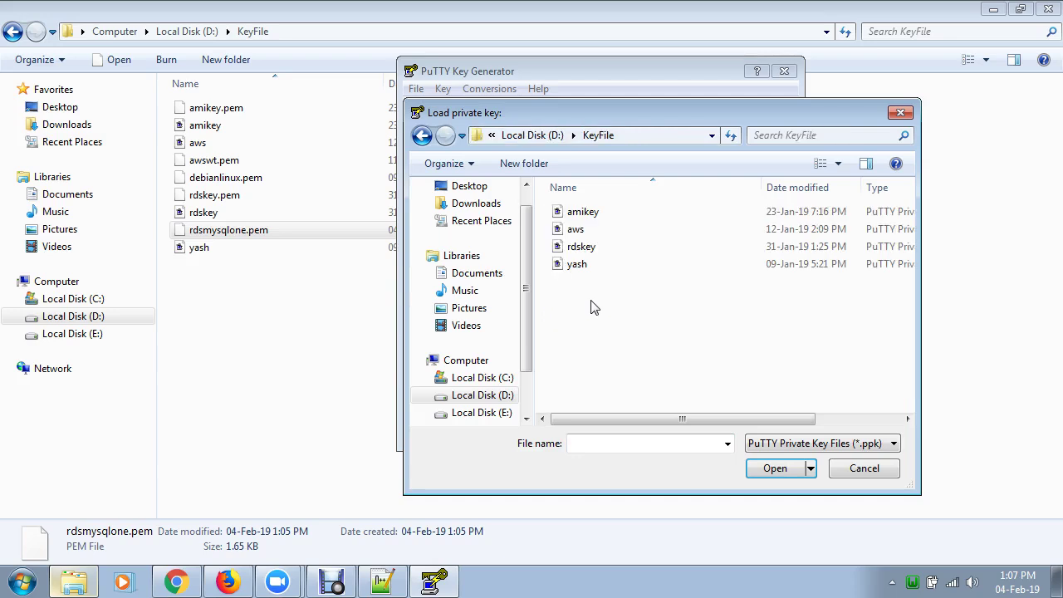
pyautogui.click(756, 443)
pyautogui.click(772, 473)
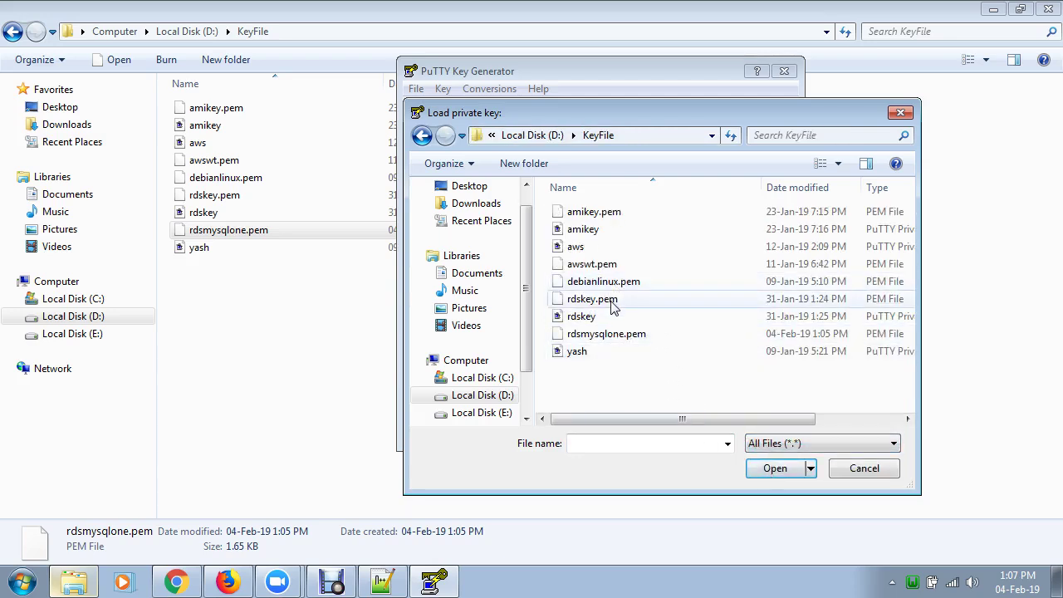
pyautogui.click(615, 334)
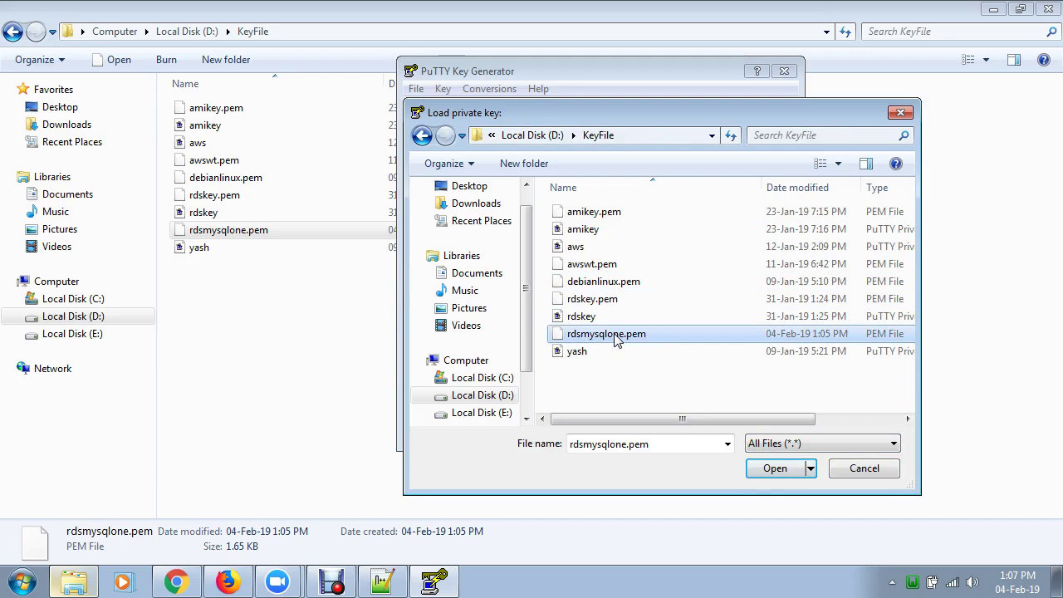
pyautogui.click(797, 469)
pyautogui.click(643, 370)
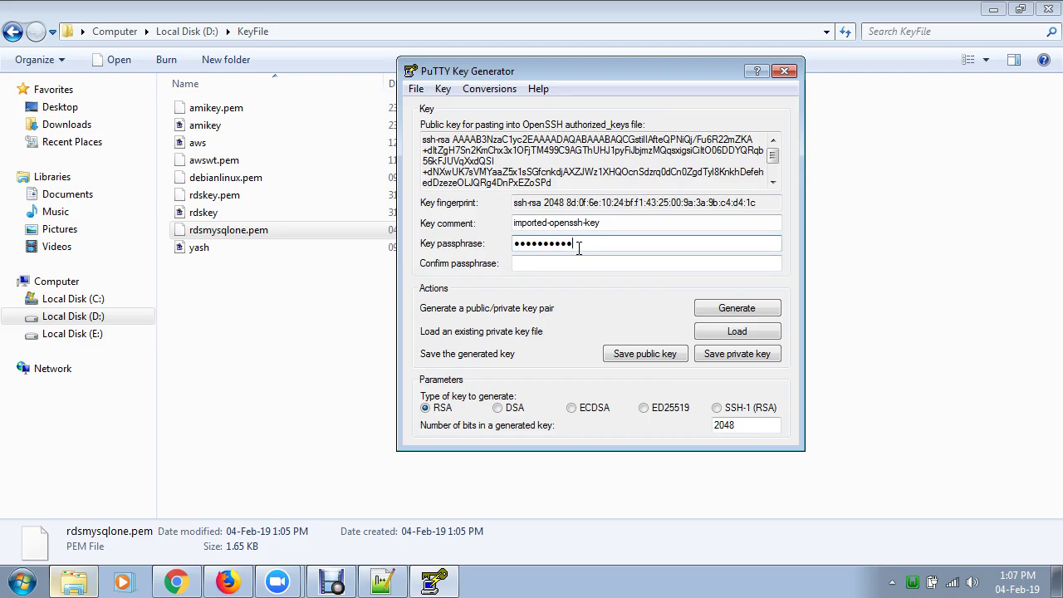
# - Enter and confirm the key passphrase, save the private key as rdsmysqlkey in the KeyFile folder and close PuTTYgen
pyautogui.click(596, 264)
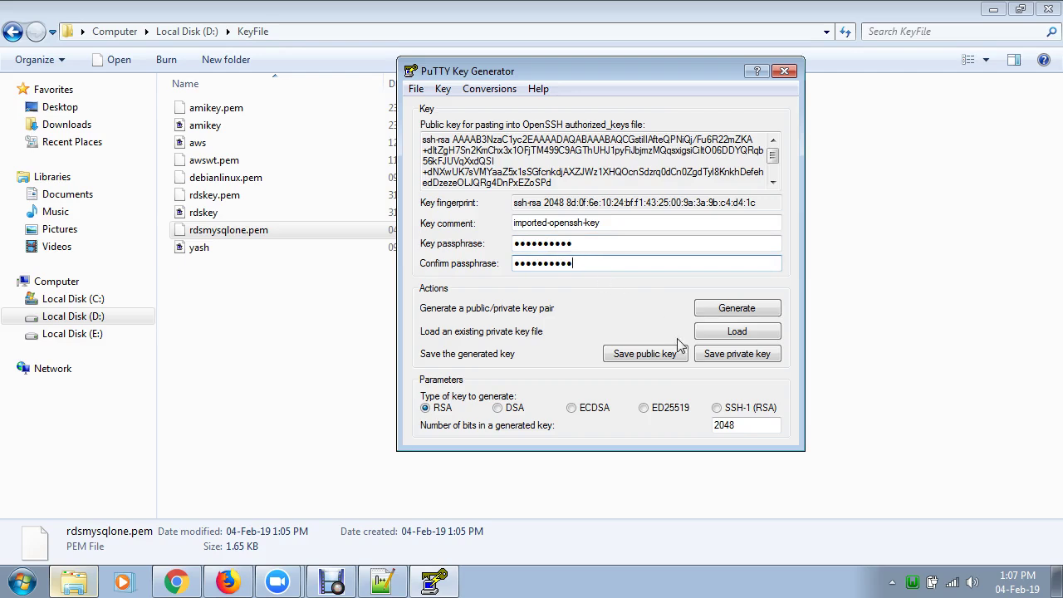
pyautogui.click(708, 359)
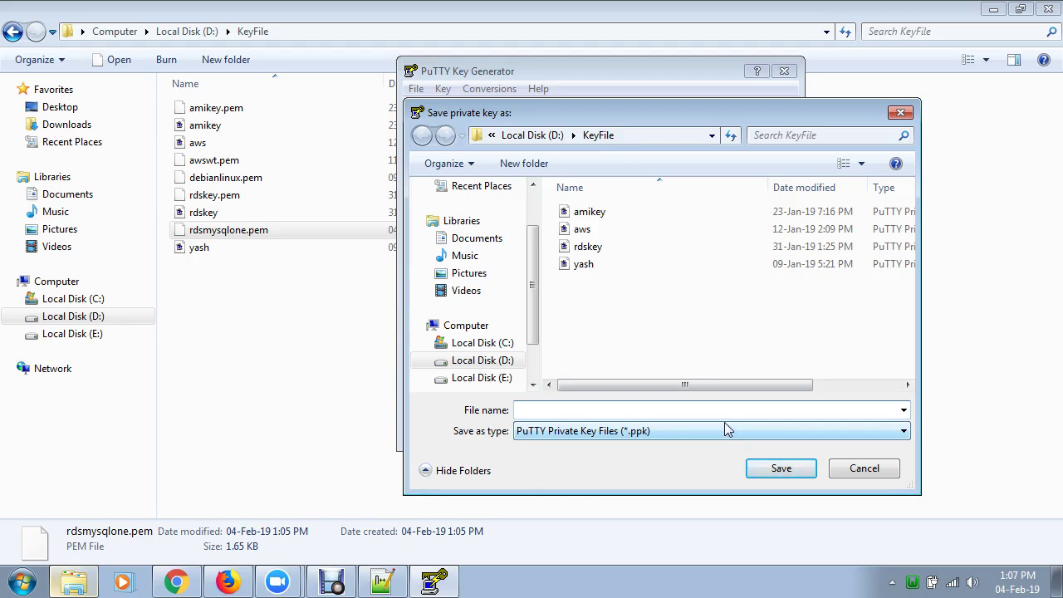
pyautogui.write('rdsmysqlkey')
pyautogui.click(755, 468)
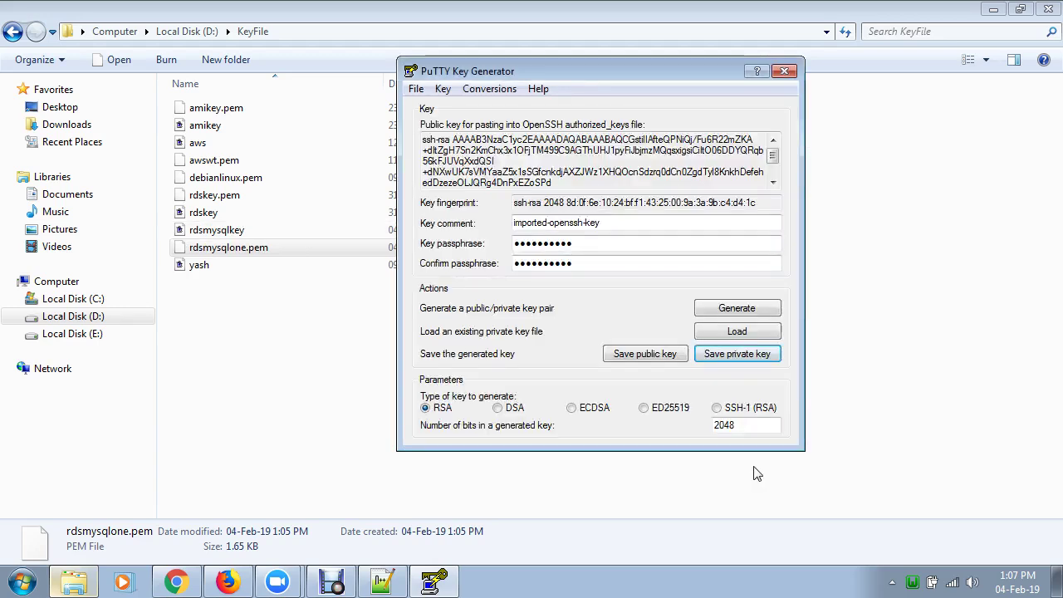
pyautogui.click(784, 72)
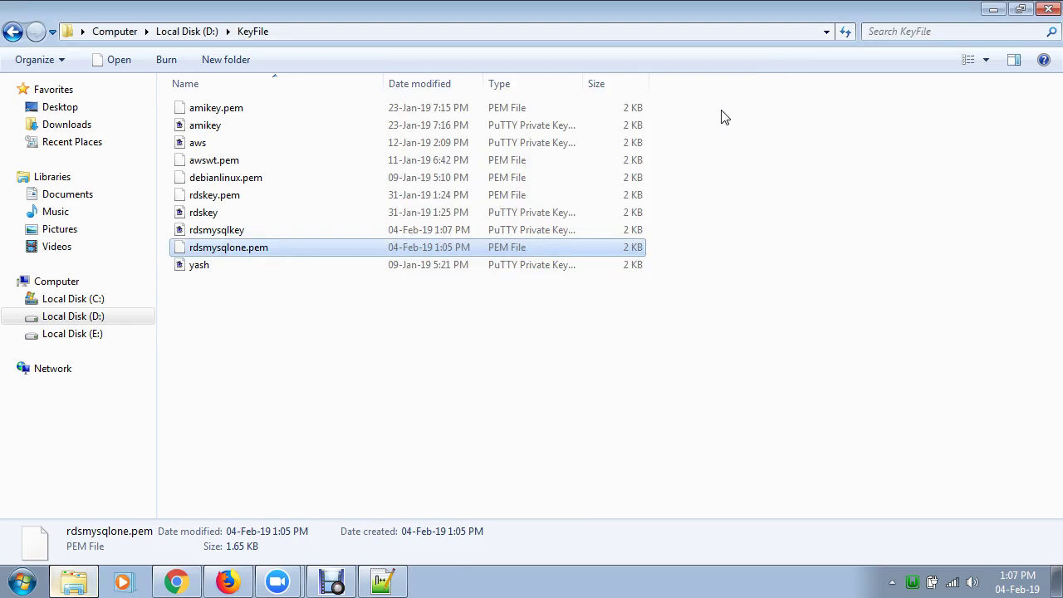
# - Refresh the KeyFile folder to check the rdsmysqlkey file, and switch back to the EC2 instances list in Chrome
pyautogui.rightClick(431, 382)
pyautogui.click(495, 192)
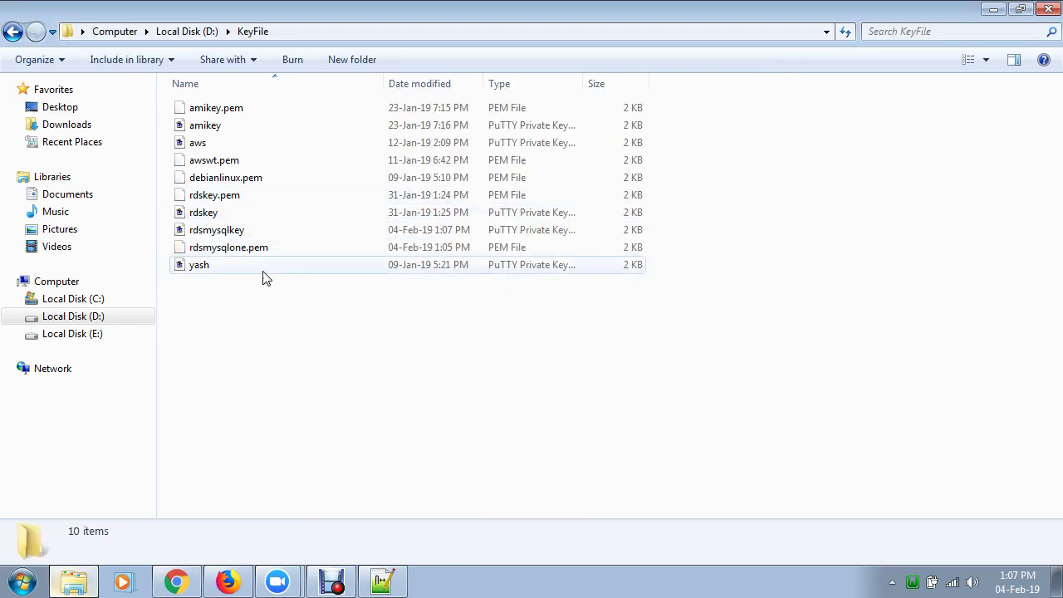
pyautogui.click(254, 235)
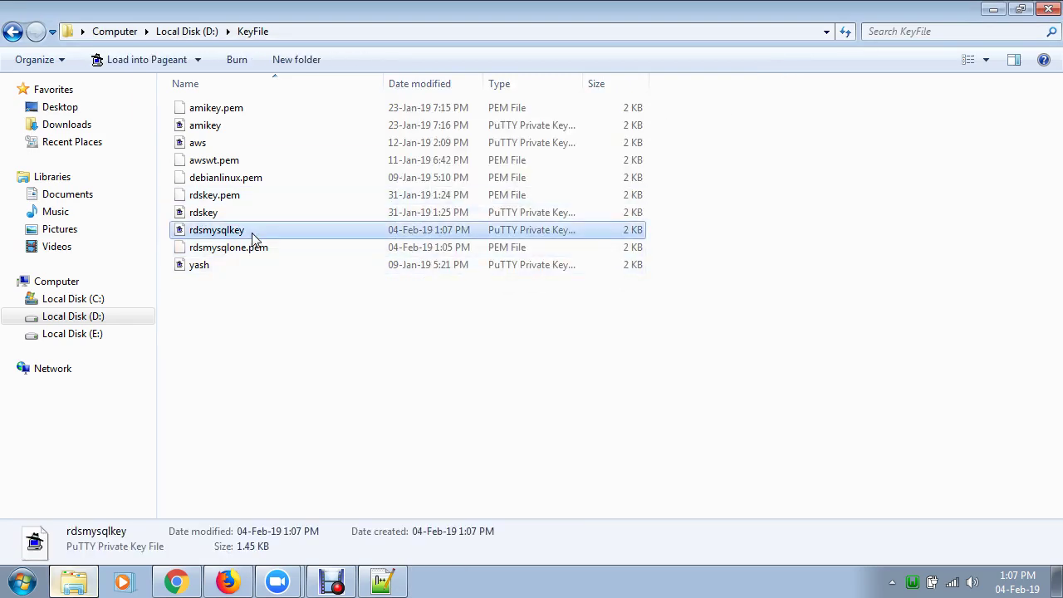
pyautogui.click(23, 581)
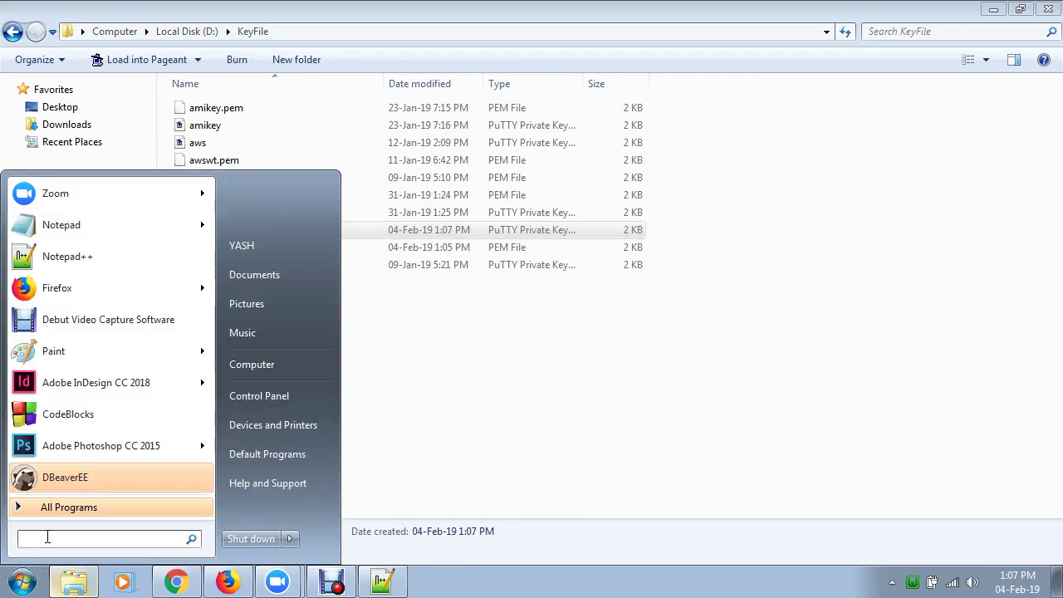
pyautogui.click(163, 586)
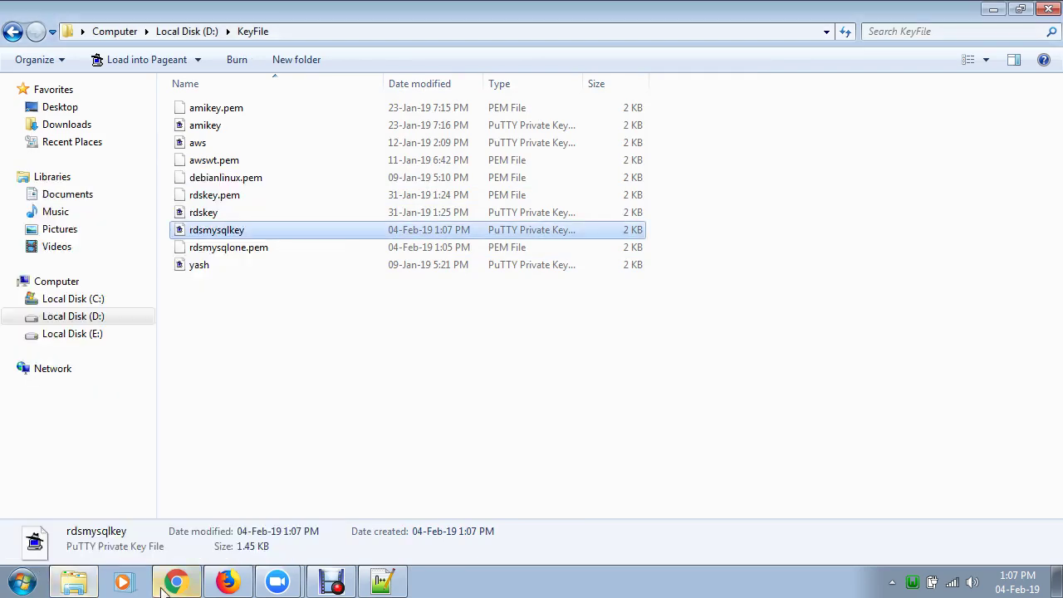
pyautogui.click(164, 586)
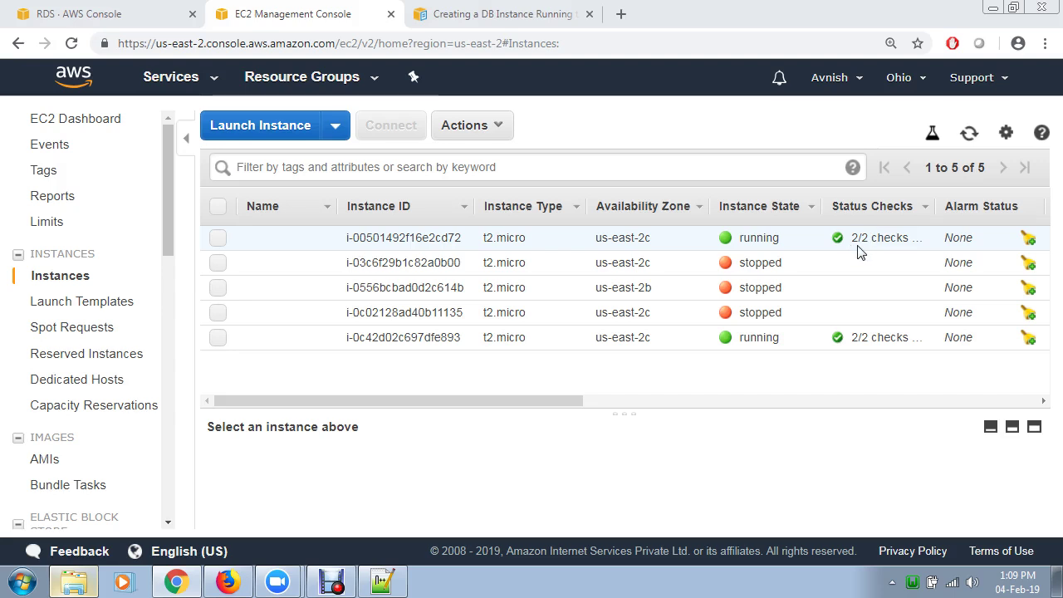
# - Search the Windows programs for PuTTY and open its configuration window
pyautogui.click(23, 583)
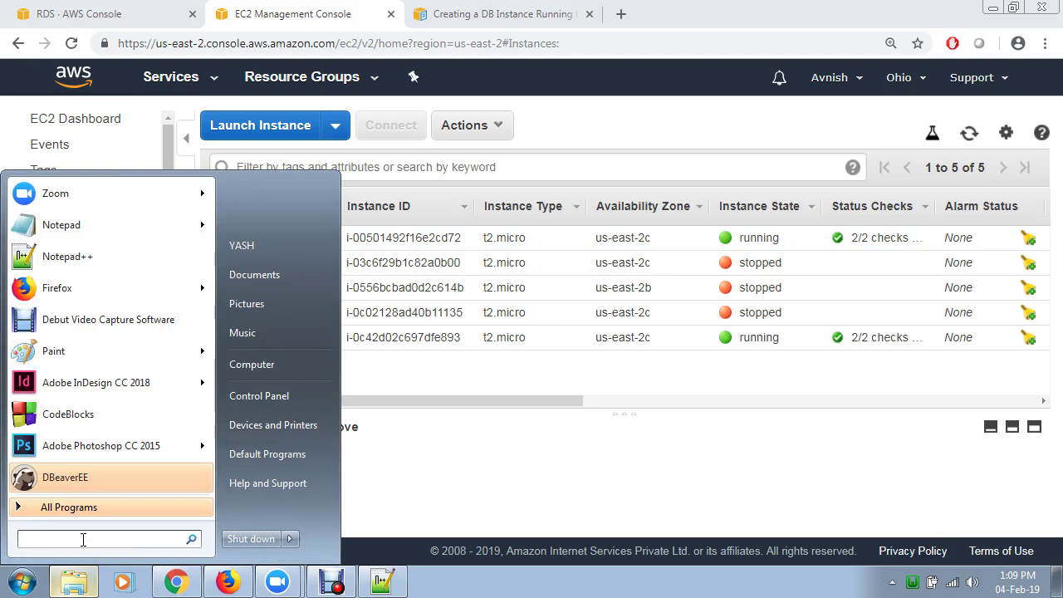
pyautogui.write('putty')
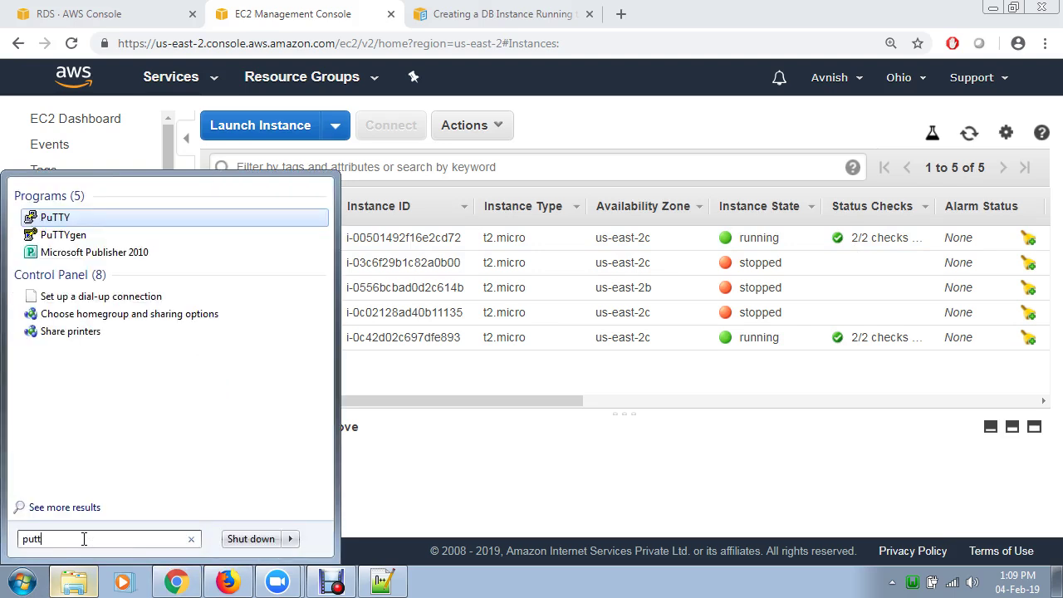
pyautogui.click(73, 222)
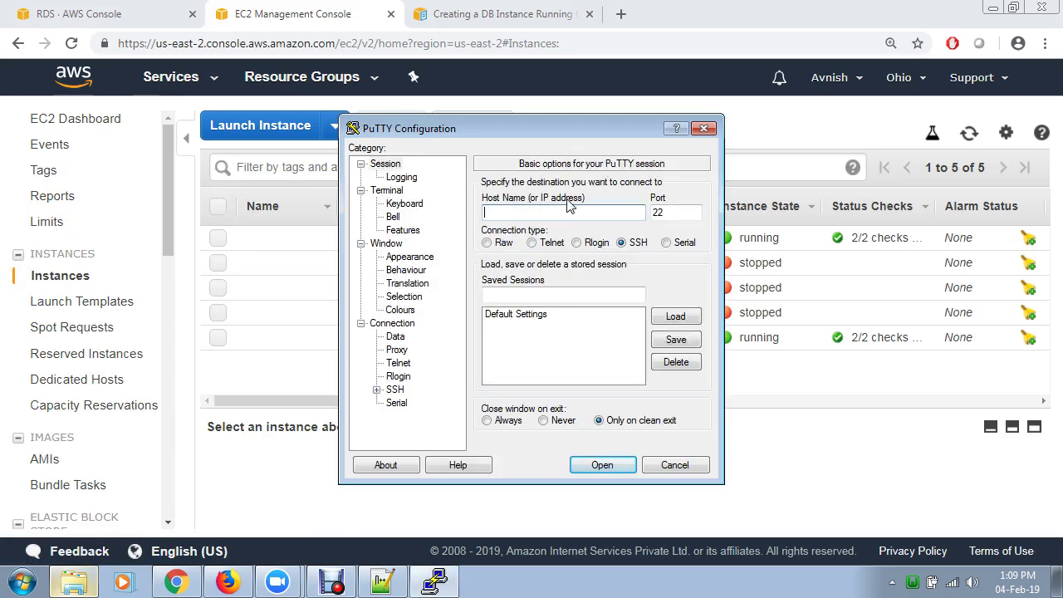
pyautogui.click(790, 123)
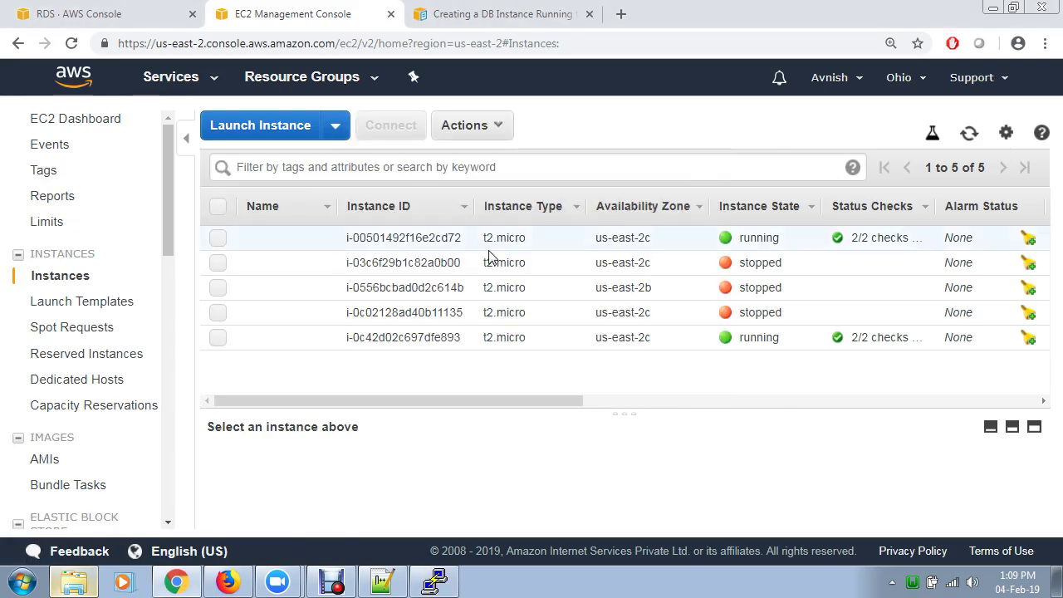
pyautogui.click(218, 240)
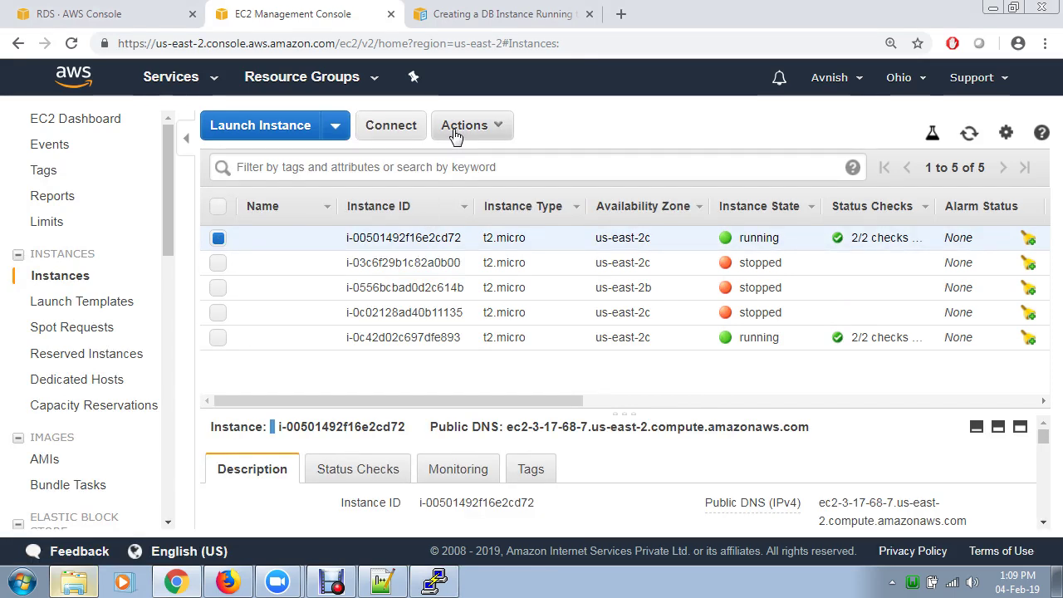
pyautogui.click(408, 135)
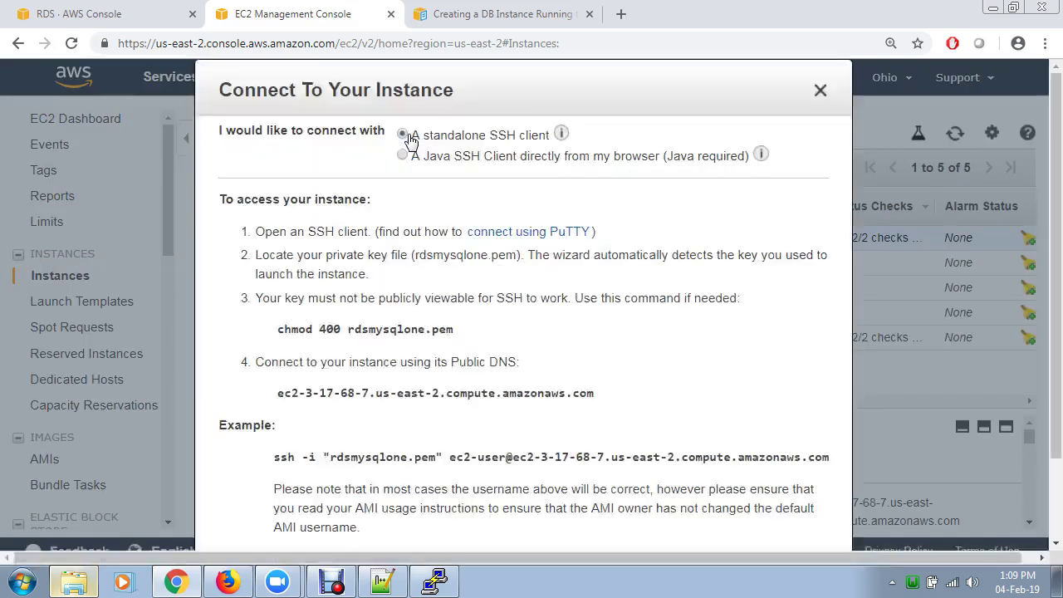
pyautogui.scroll(-2, 452, 465)
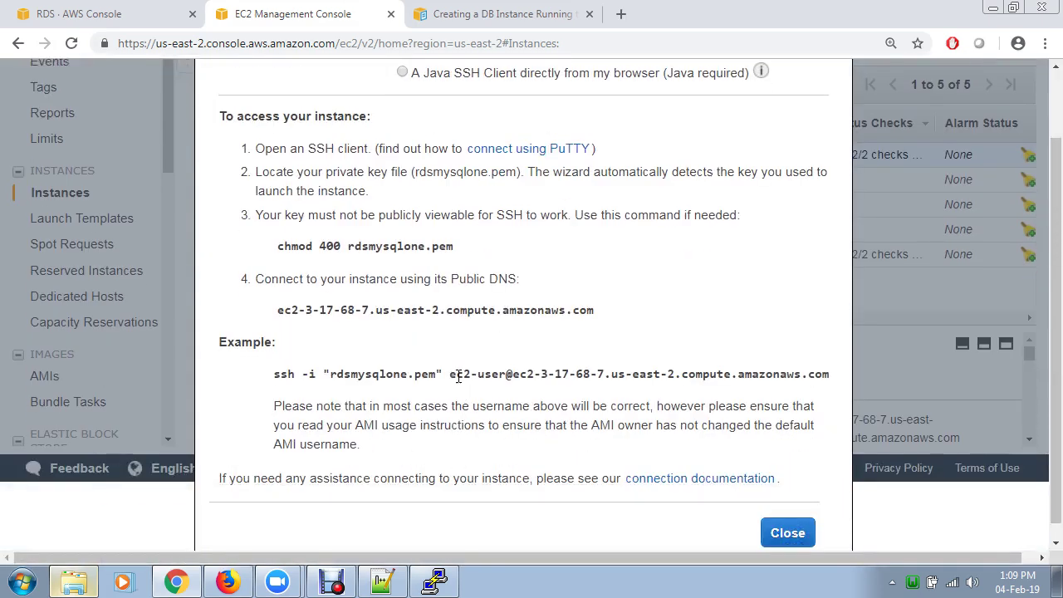
pyautogui.moveTo(450, 374); pyautogui.dragTo(829, 371)
pyautogui.hotkey('ctrl', 'c')
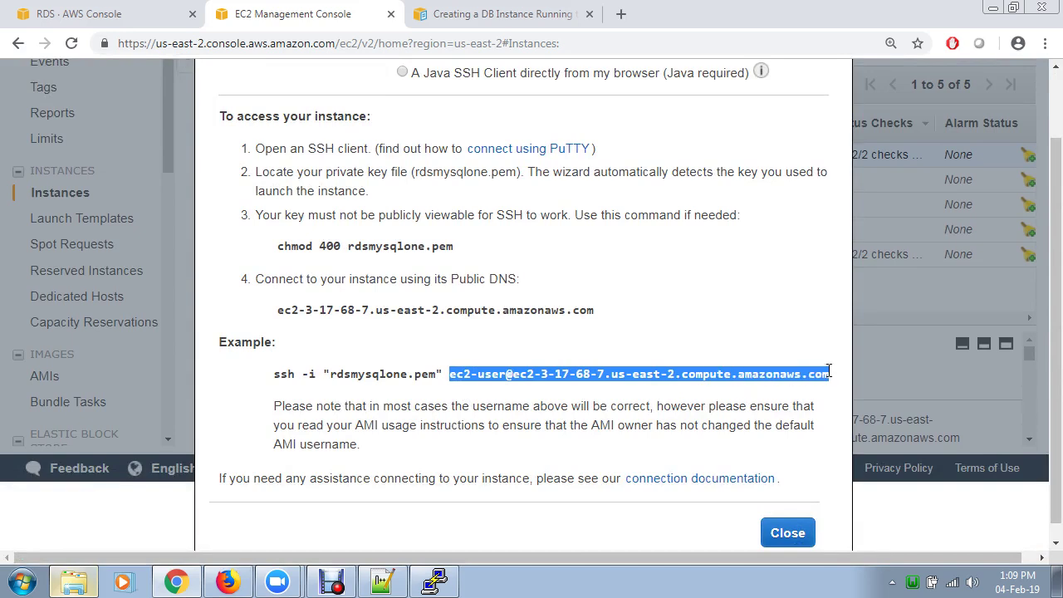
pyautogui.click(435, 581)
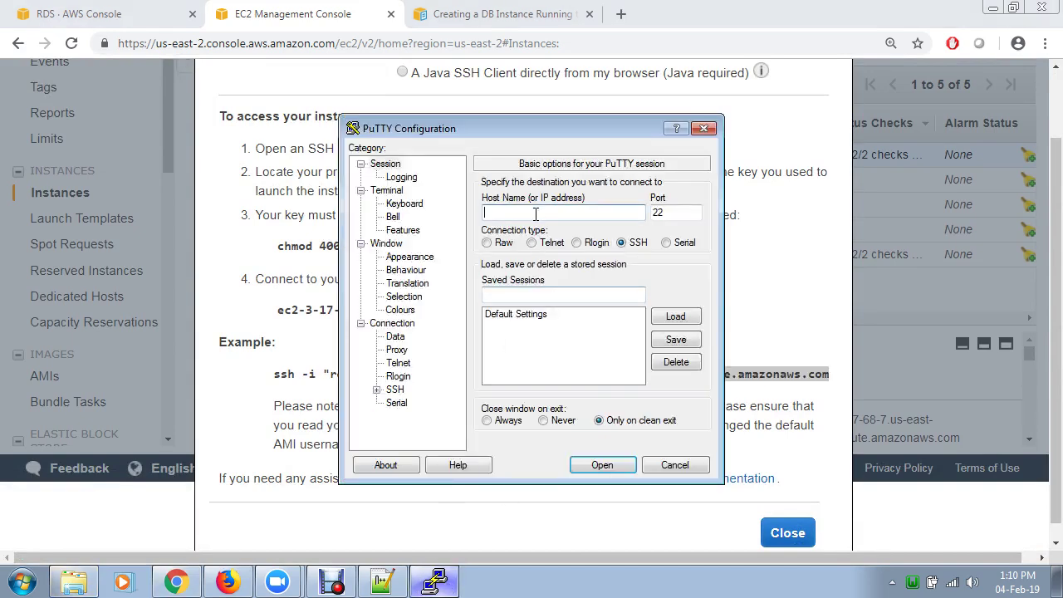
pyautogui.hotkey('ctrl', 'v')
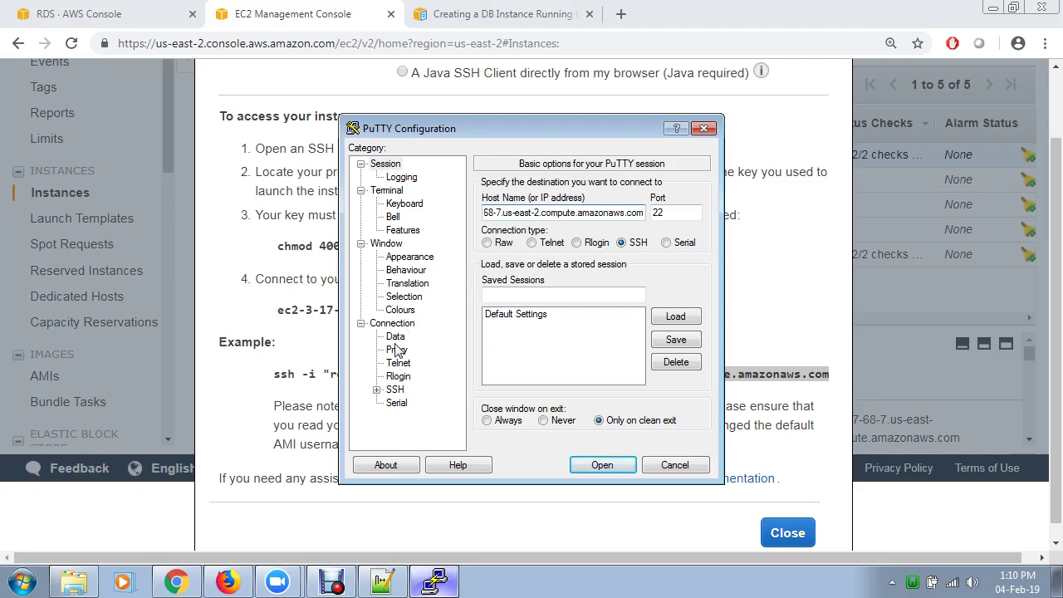
# - Set the PuTTY terminal font size to 18 point in the window appearance settings
pyautogui.click(410, 257)
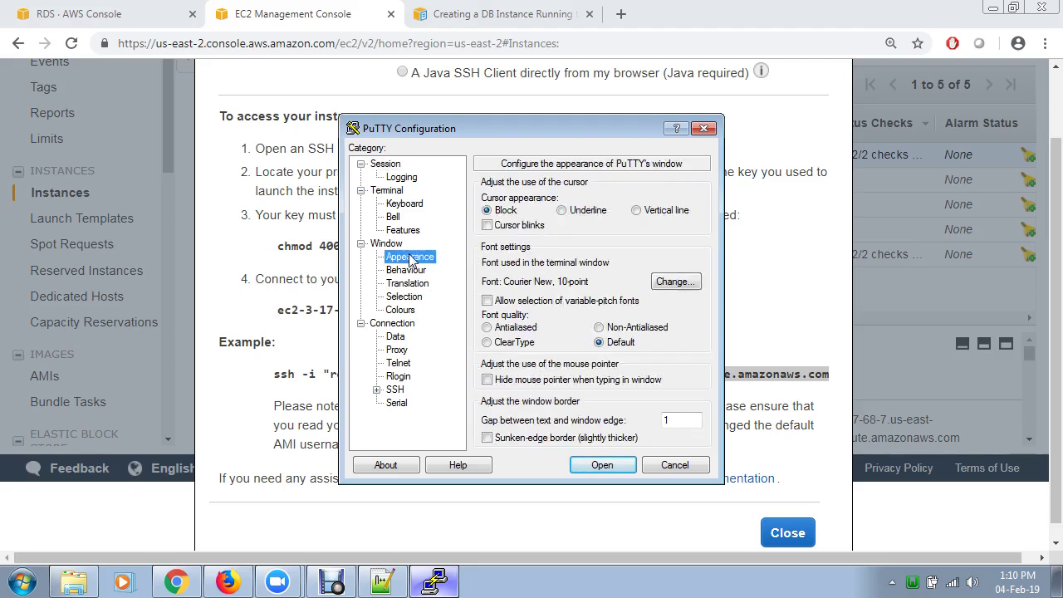
pyautogui.click(673, 282)
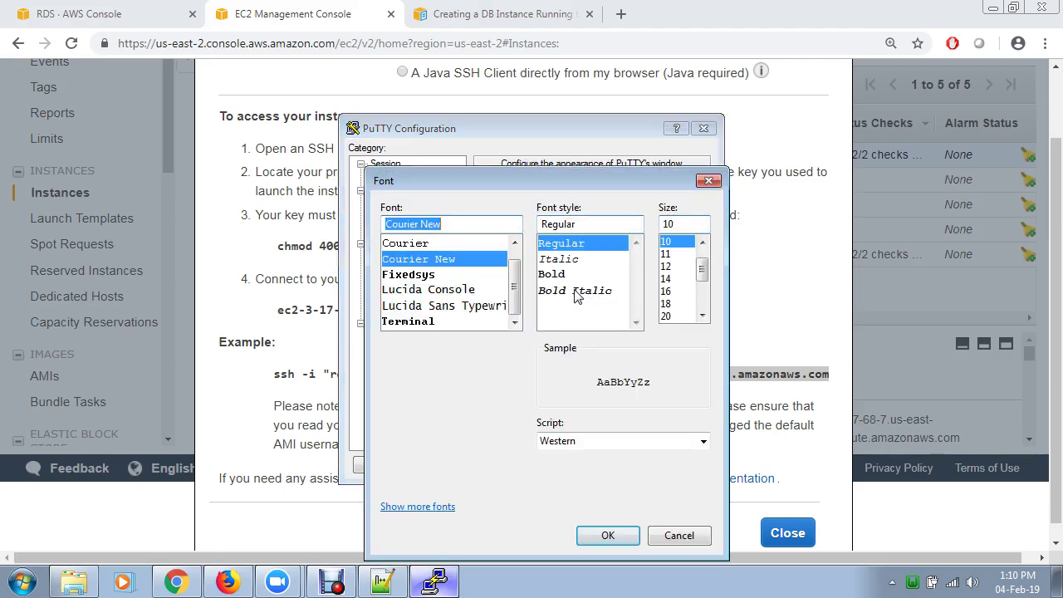
pyautogui.click(667, 305)
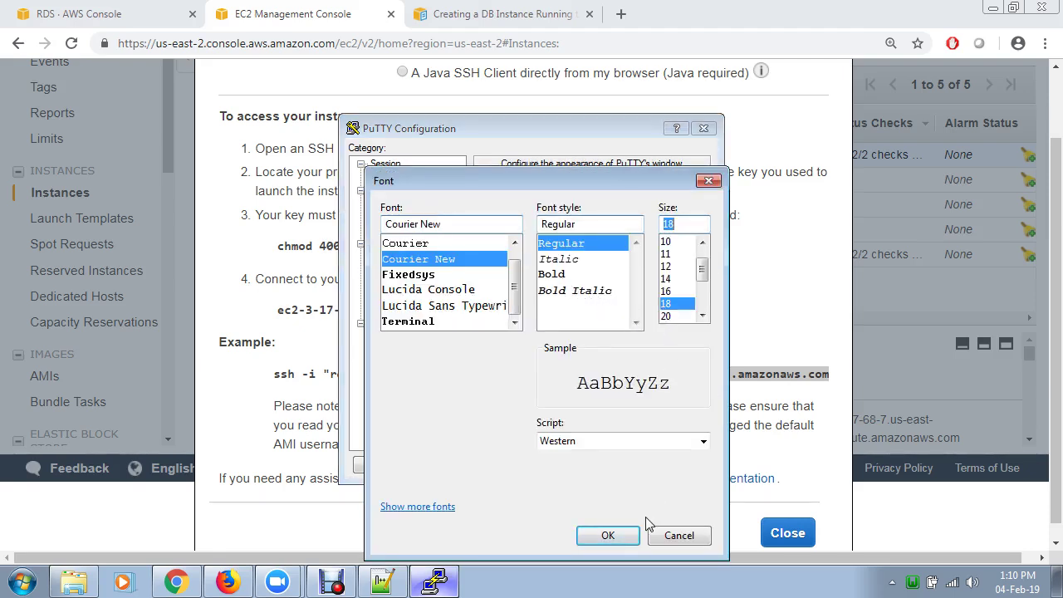
pyautogui.click(609, 534)
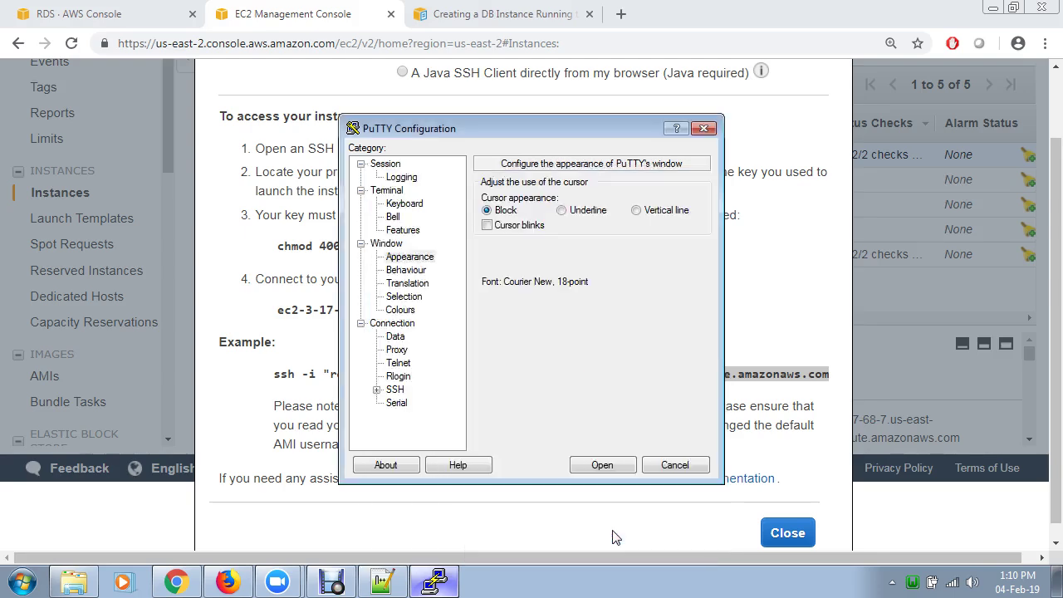
# - Choose rdsmysqlkey from the KeyFile folder as the private key file for SSH authentication
pyautogui.click(377, 389)
pyautogui.click(411, 377)
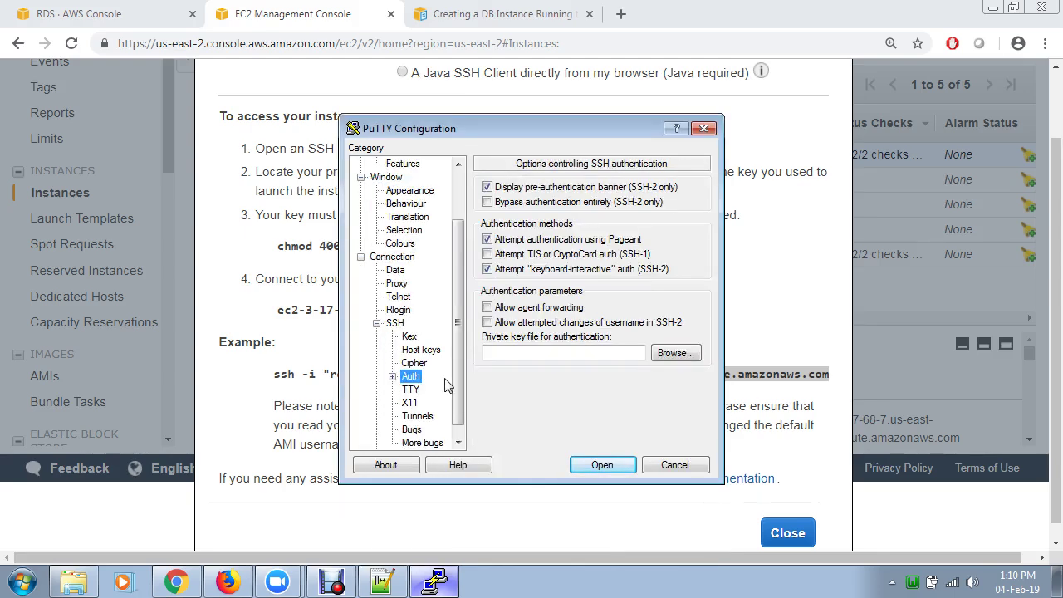
pyautogui.click(665, 356)
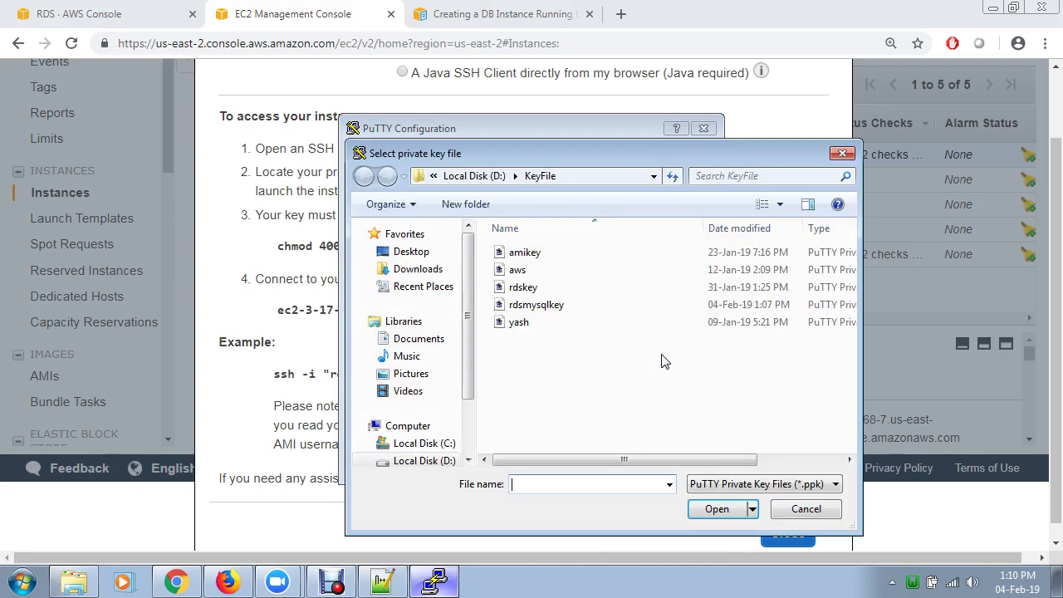
pyautogui.click(562, 309)
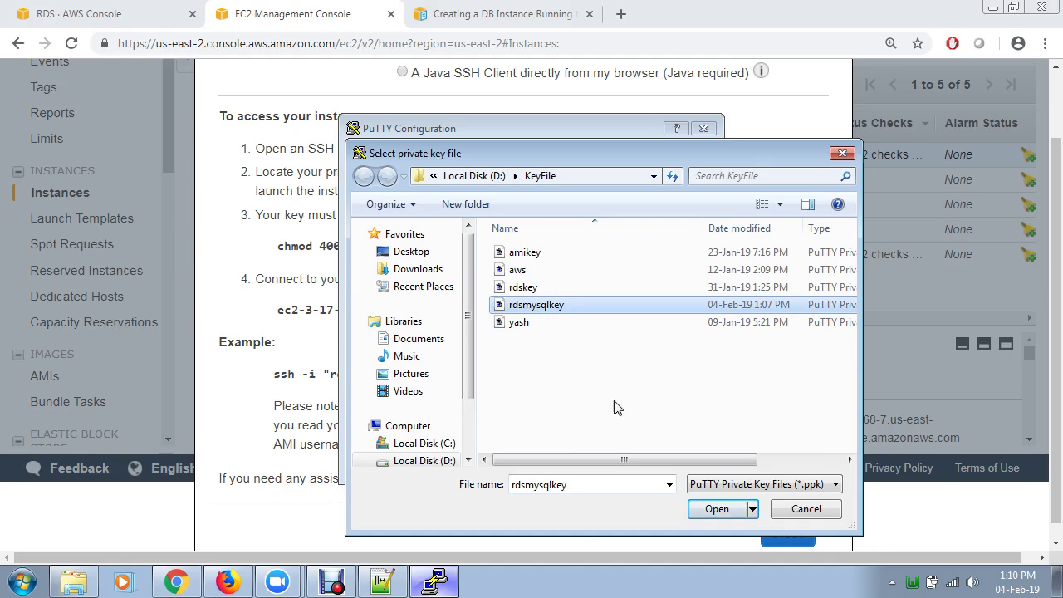
pyautogui.click(710, 510)
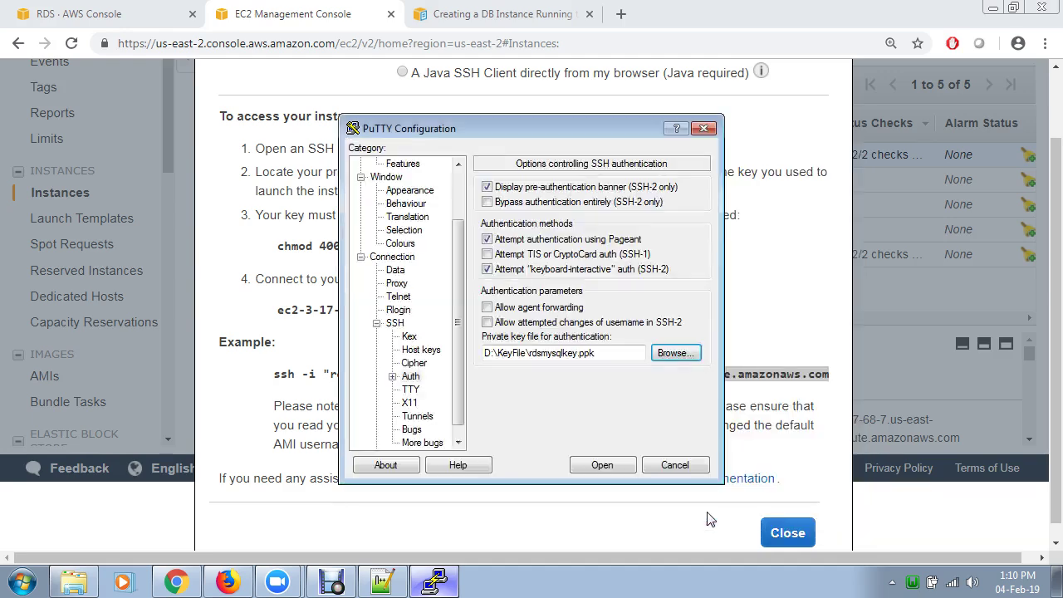
# - Start the SSH session, accept and cache the server's host key, and enter the private key passphrase to log in
pyautogui.click(600, 465)
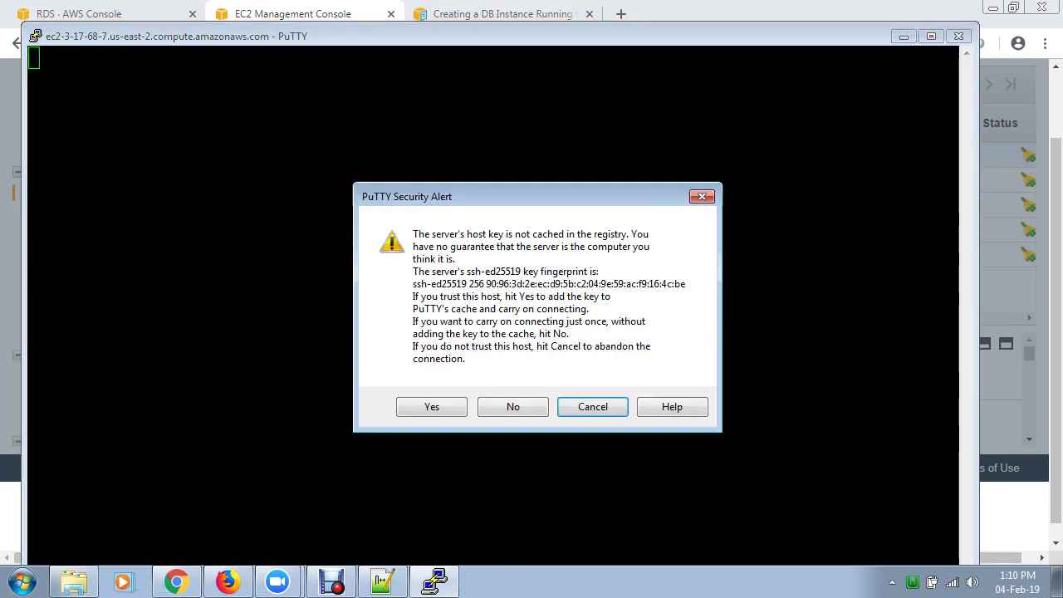
pyautogui.click(417, 404)
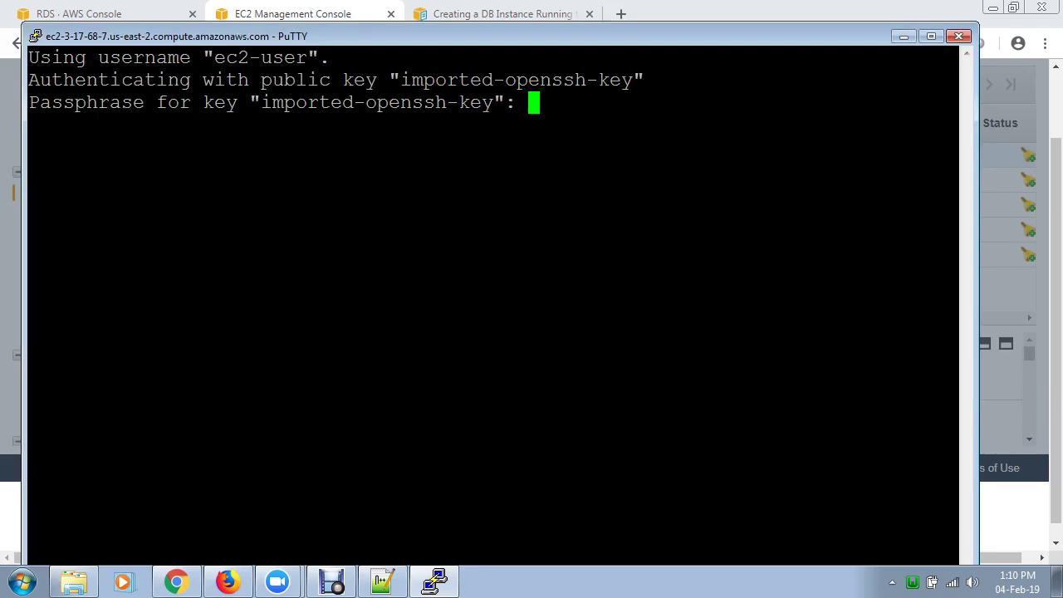
pyautogui.press('Return')
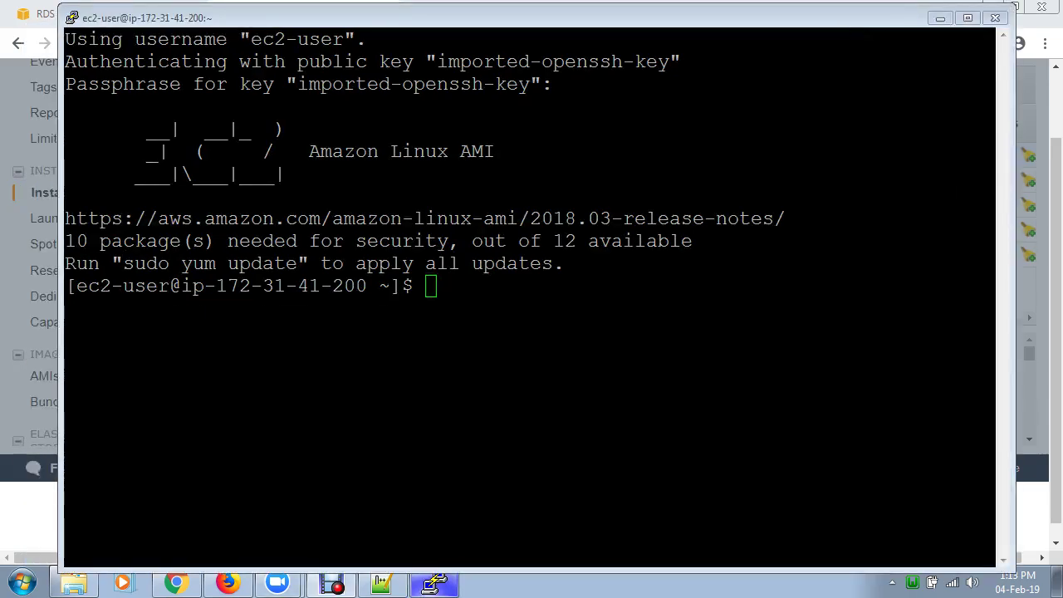
pyautogui.click(530, 333)
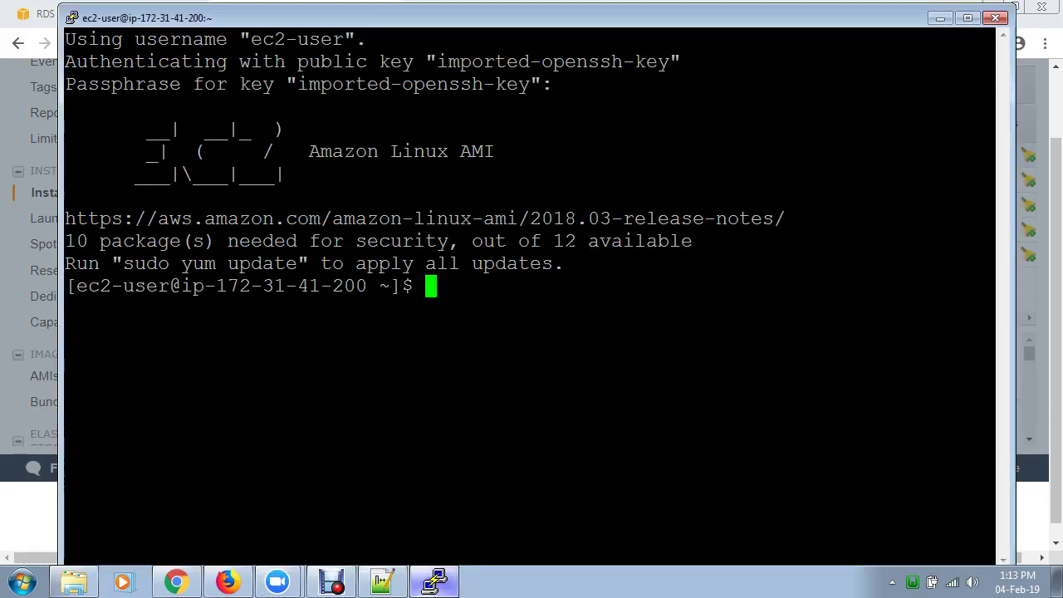
# - Minimize the terminal, close the connection instructions in Chrome and copy the IPv4 public IP of instance i-00501492f16e2cd72
pyautogui.click(941, 19)
pyautogui.scroll(2, 803, 157)
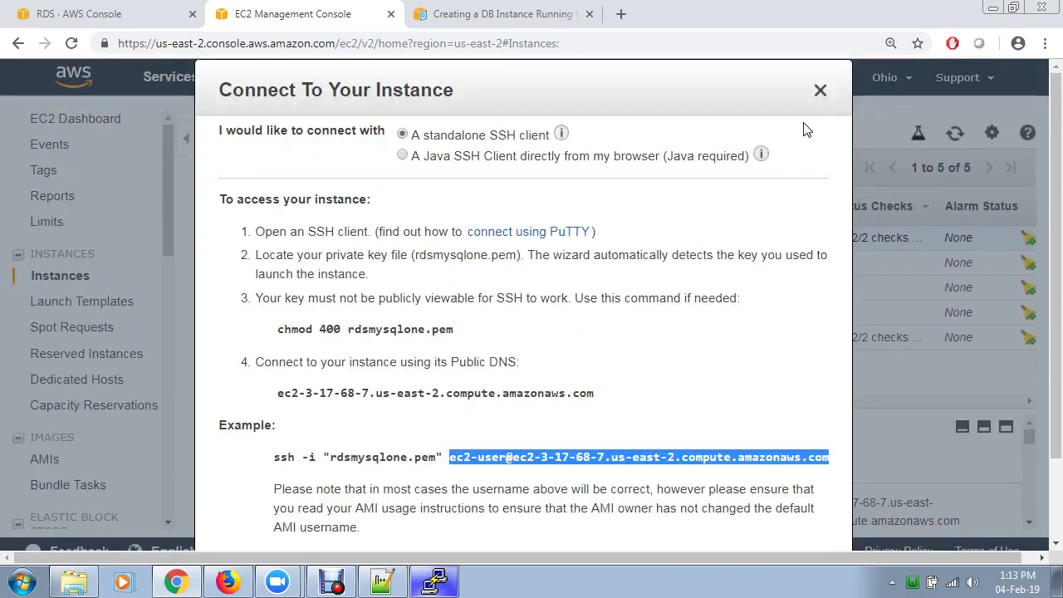
pyautogui.click(821, 89)
pyautogui.moveTo(562, 407); pyautogui.dragTo(790, 392)
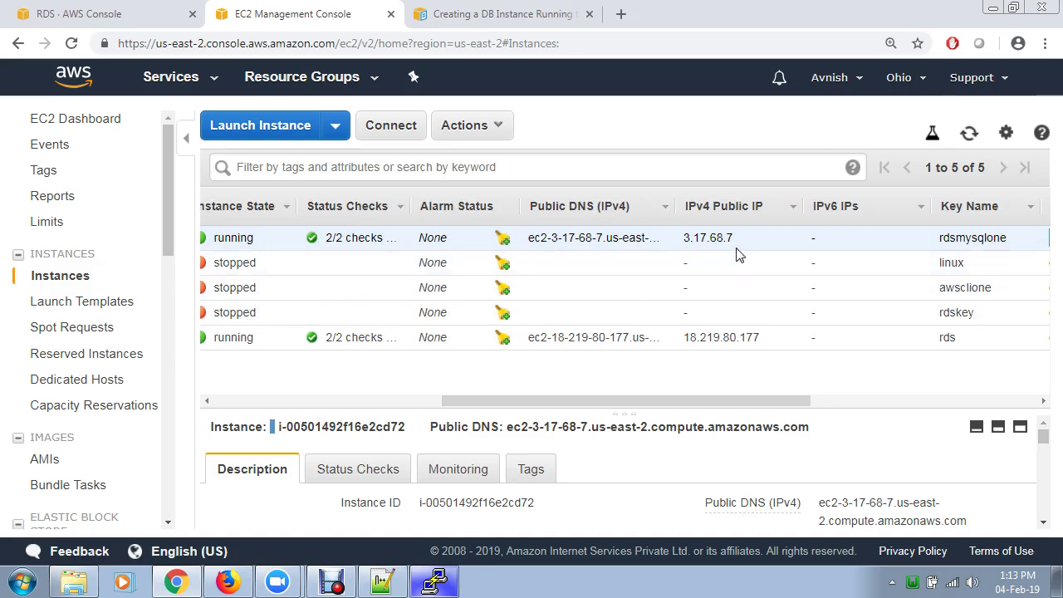
pyautogui.moveTo(735, 238); pyautogui.dragTo(685, 232)
pyautogui.hotkey('ctrl', 'c')
# - Load the copied public IP 3.17.68.7 in a new browser tab and reload the page
pyautogui.click(617, 23)
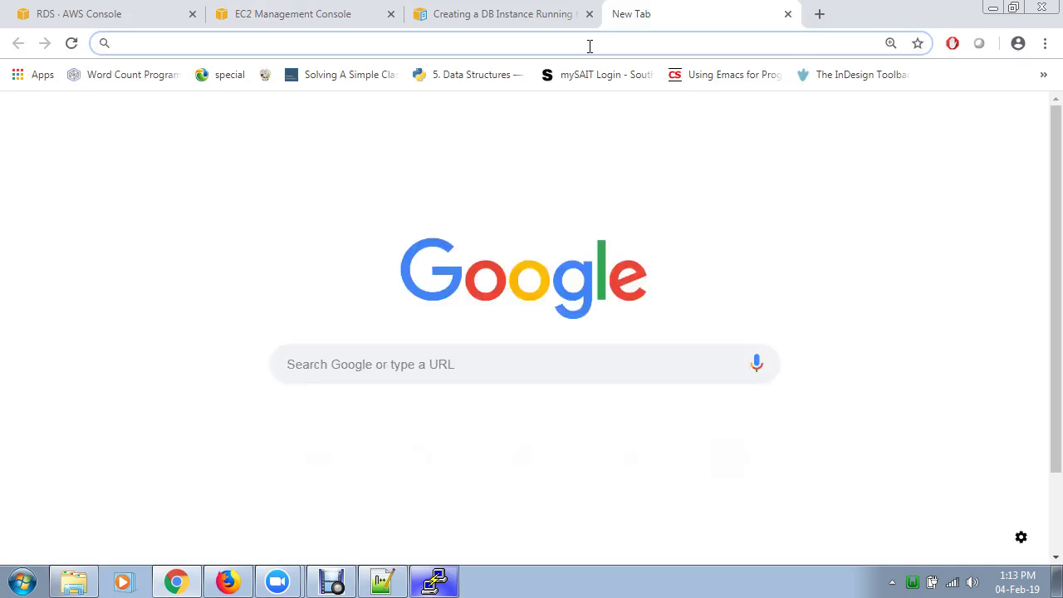
pyautogui.rightClick(589, 45)
pyautogui.click(637, 150)
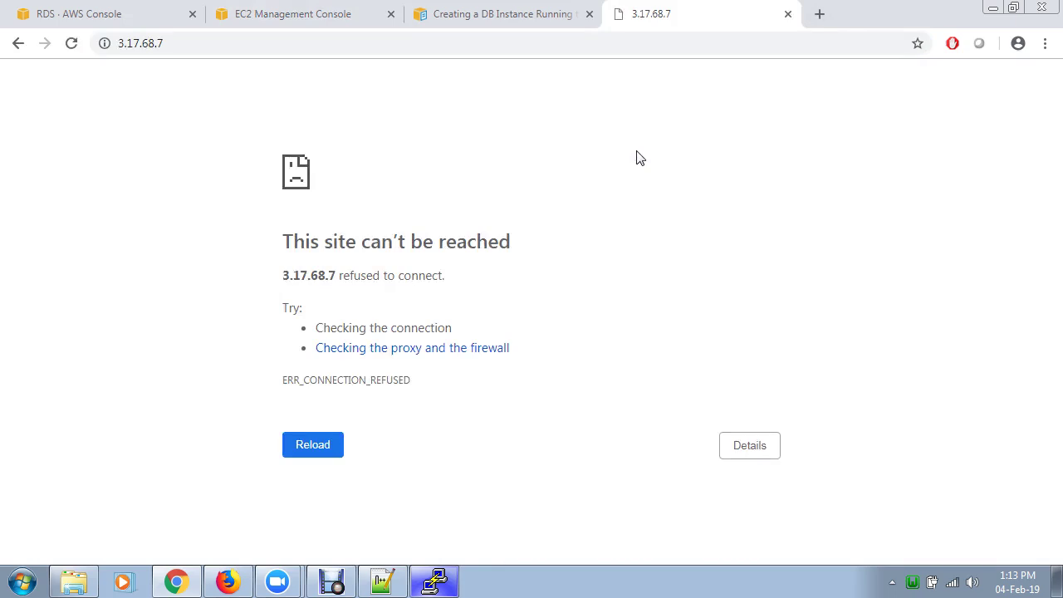
pyautogui.press('F5')
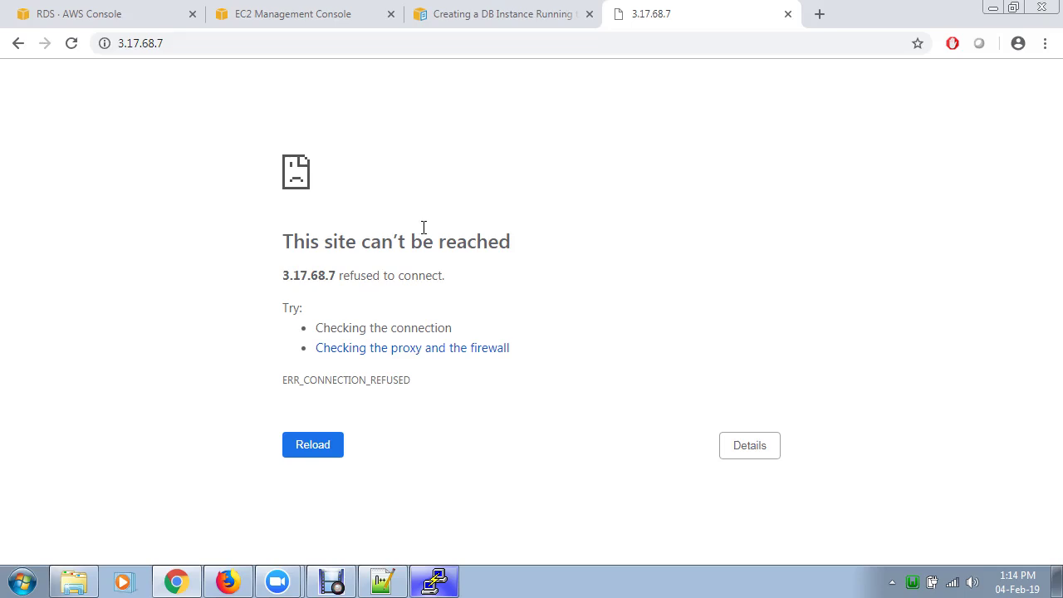
# - Minimize the Chrome and KeyFile folder windows and bring the PuTTY session back to the front
pyautogui.click(999, 7)
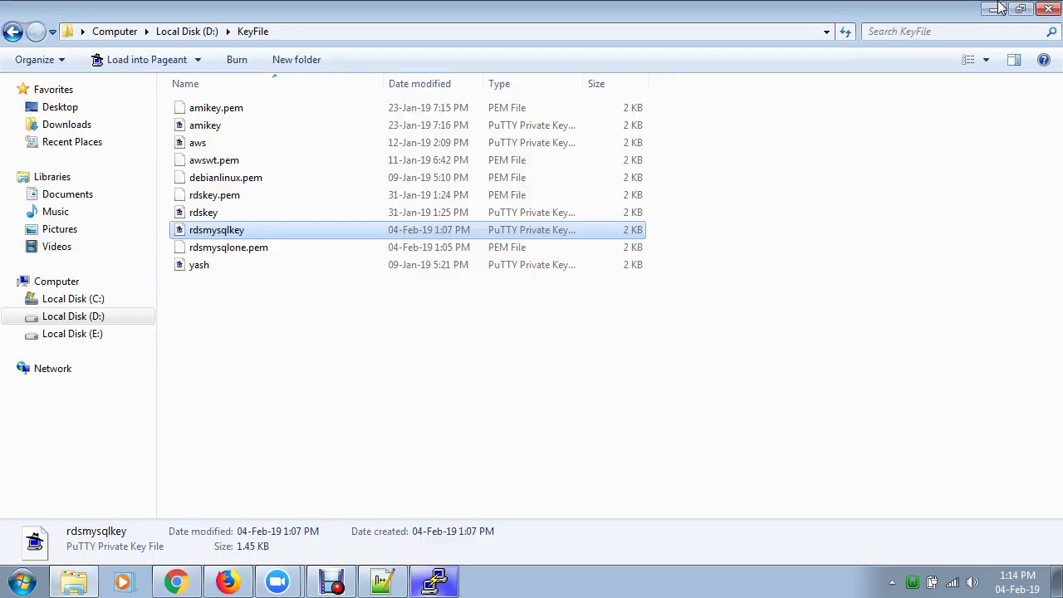
pyautogui.click(1000, 8)
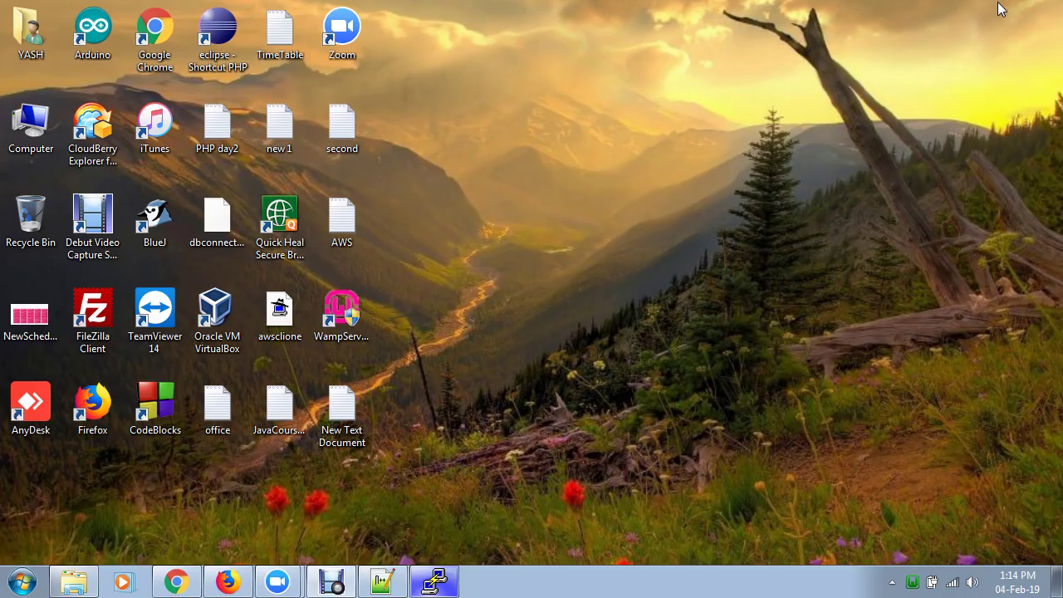
pyautogui.click(447, 588)
pyautogui.moveTo(605, 24); pyautogui.dragTo(596, 22)
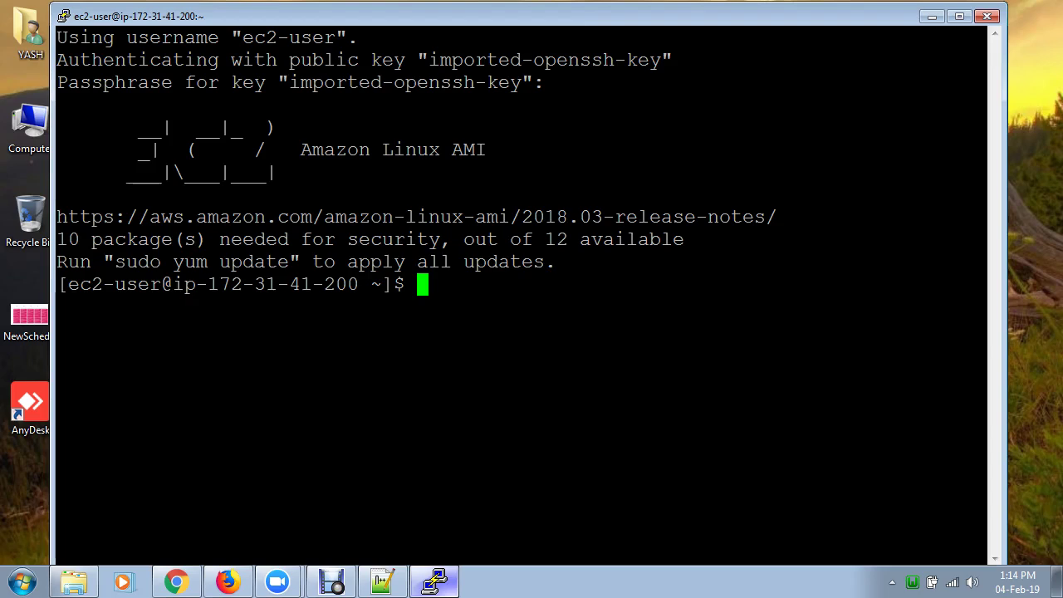
# - Run uname -a in the EC2 terminal to show the system information
pyautogui.write('ununame')
pyautogui.press('BackSpace')
pyautogui.press('BackSpace')
pyautogui.press('BackSpace')
pyautogui.press('BackSpace')
pyautogui.press('BackSpace')
pyautogui.press('BackSpace')
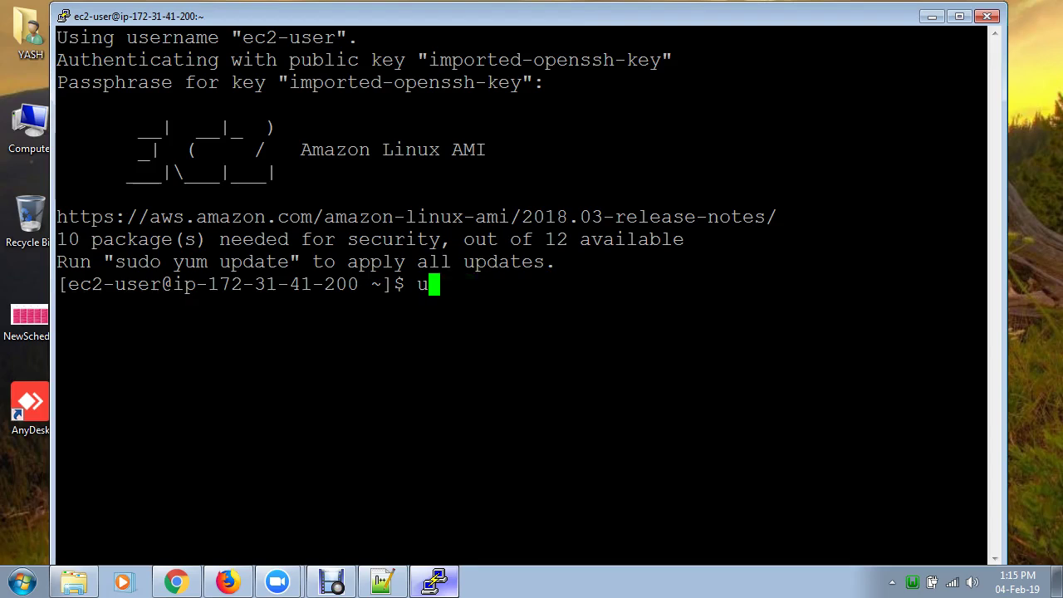
pyautogui.write('name -a')
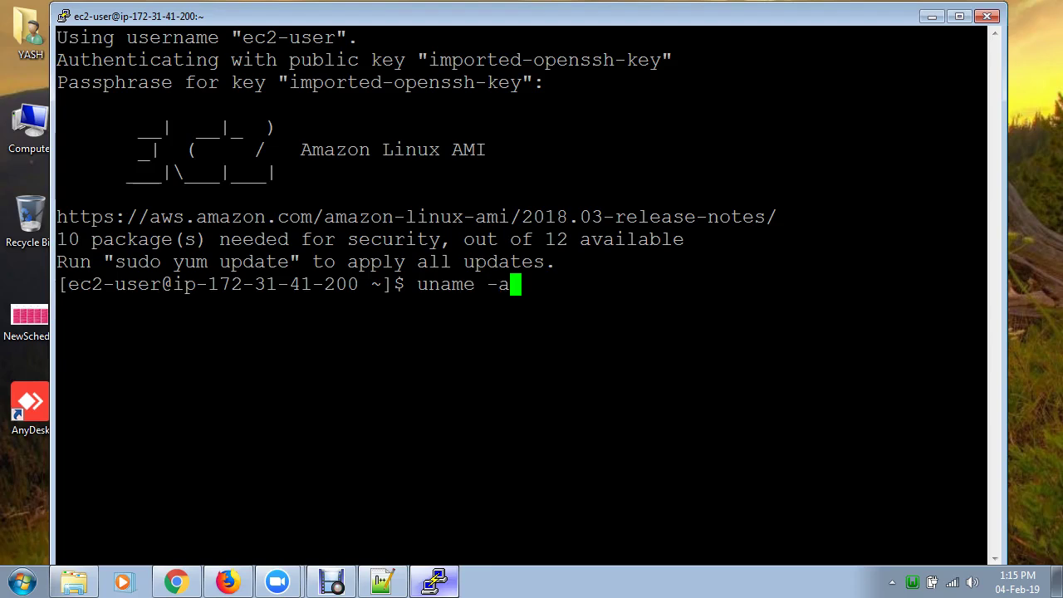
pyautogui.press('Return')
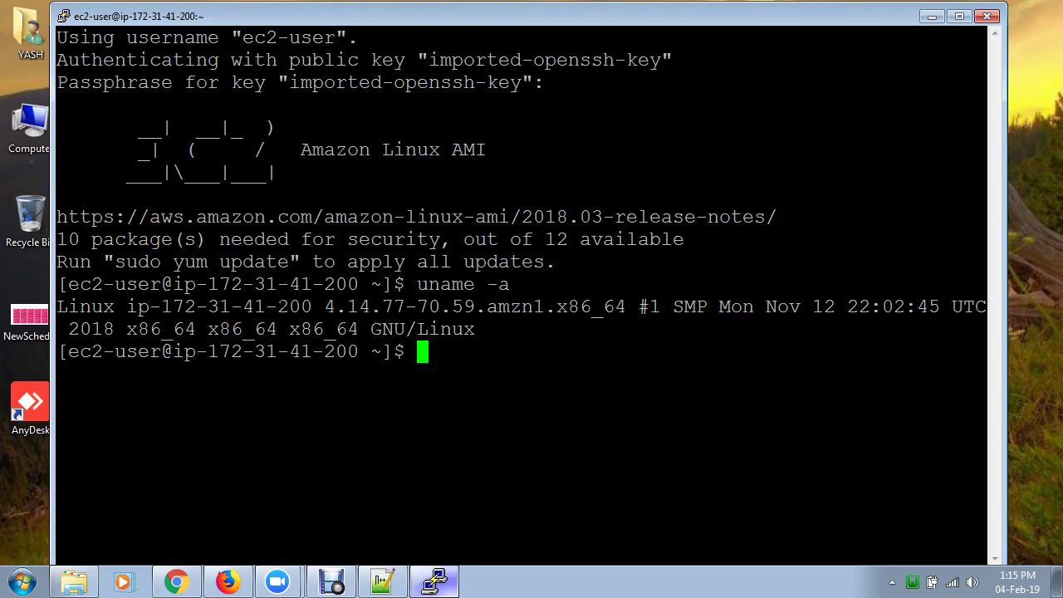
# - Clear the terminal screen with the clear command and add a few blank prompt lines
pyautogui.write('clear')
pyautogui.press('Return')
pyautogui.press('Return')
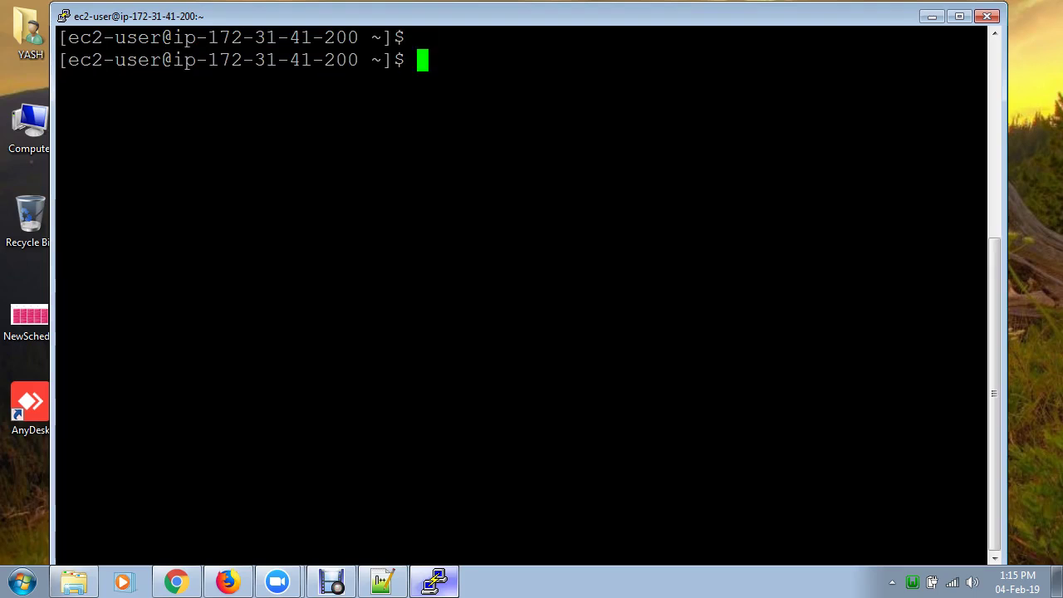
pyautogui.press('Return')
pyautogui.press('Return')
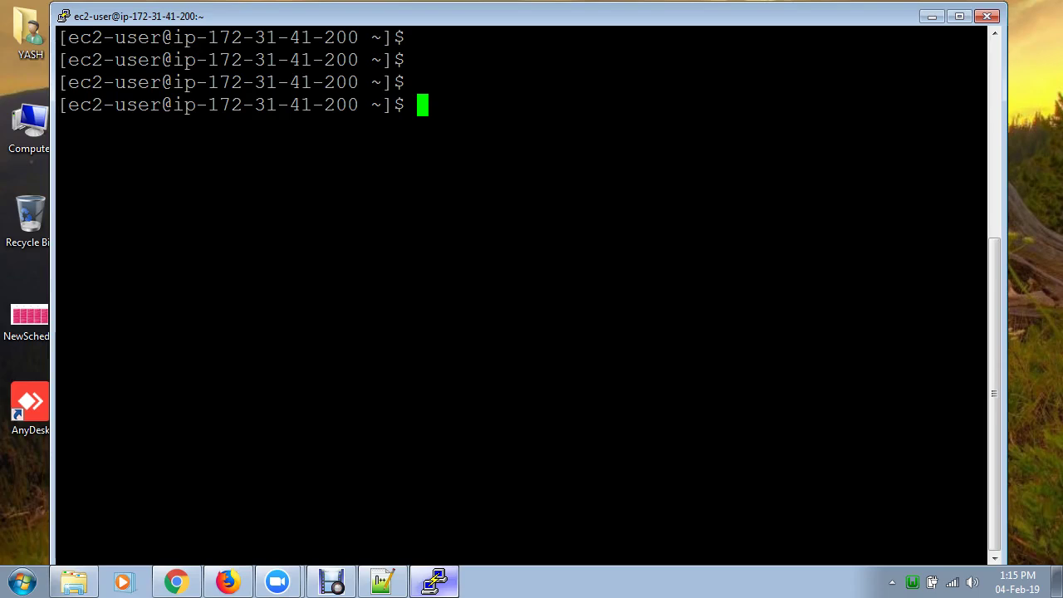
# - Update all installed packages on the EC2 instance by running sudo yum update -y
pyautogui.write('sudo')
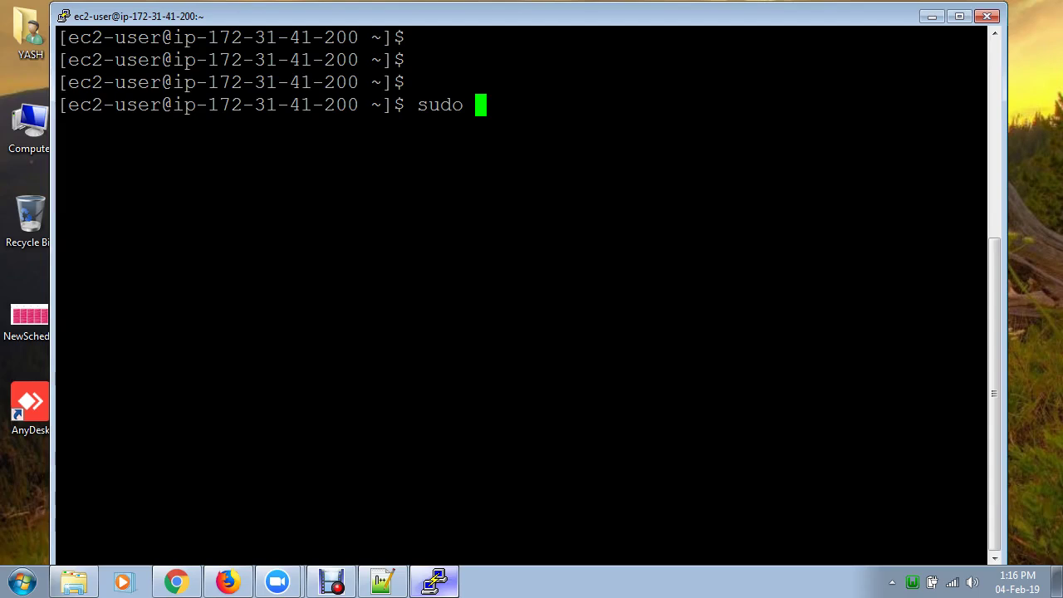
pyautogui.write('yum')
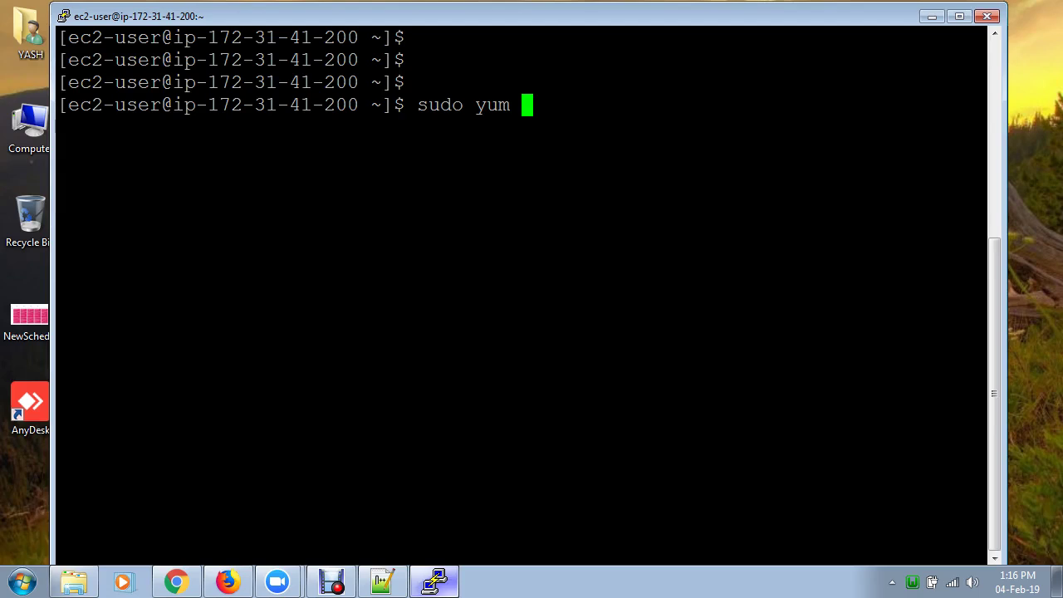
pyautogui.write('update ')
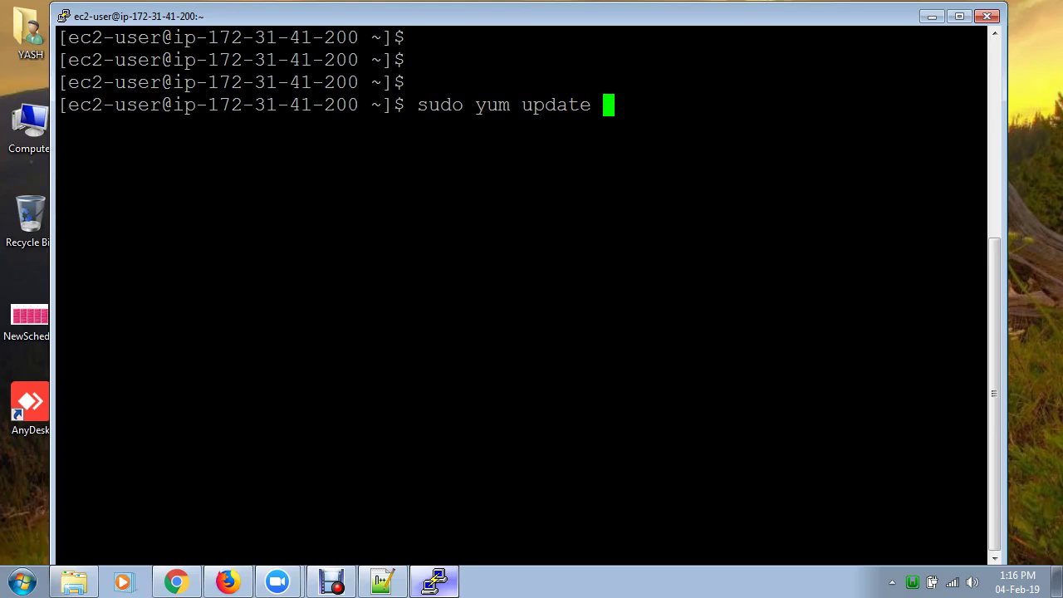
pyautogui.write('-y')
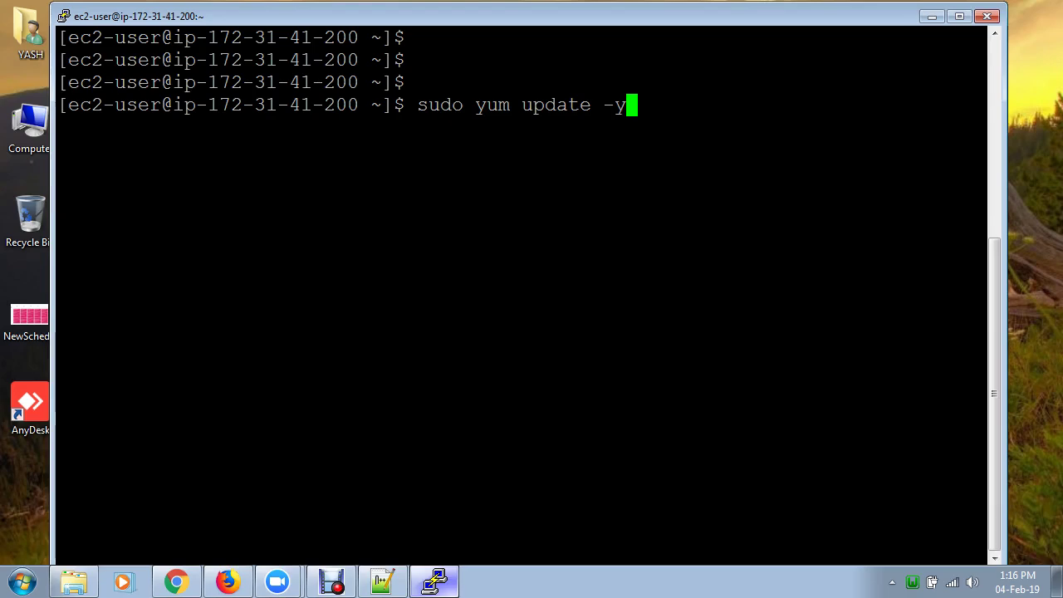
pyautogui.press('Return')
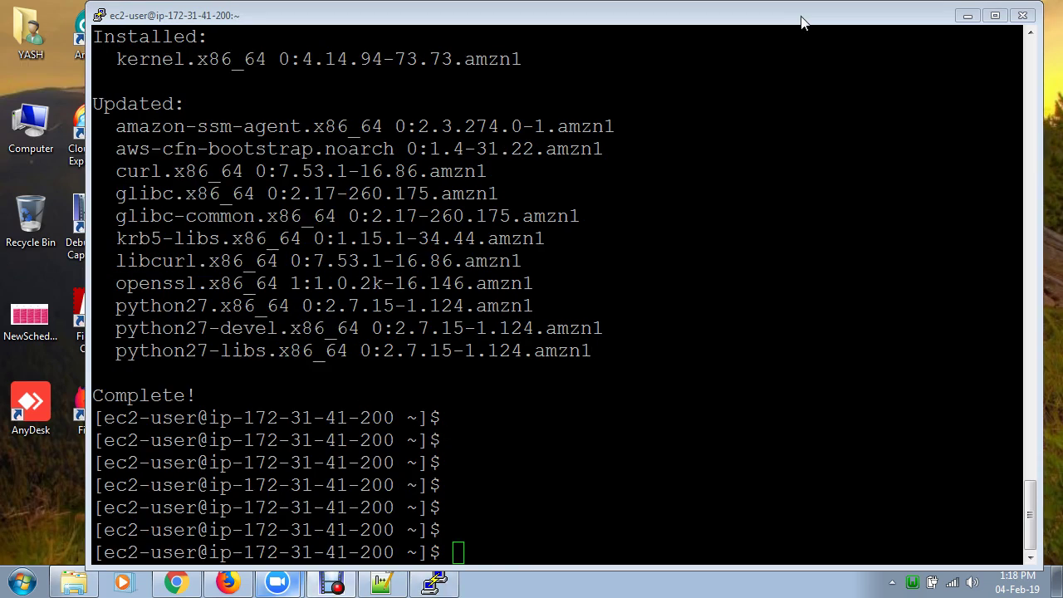
# - Clear the package update output from the terminal with the clear command and add three blank prompt lines
pyautogui.click(802, 22)
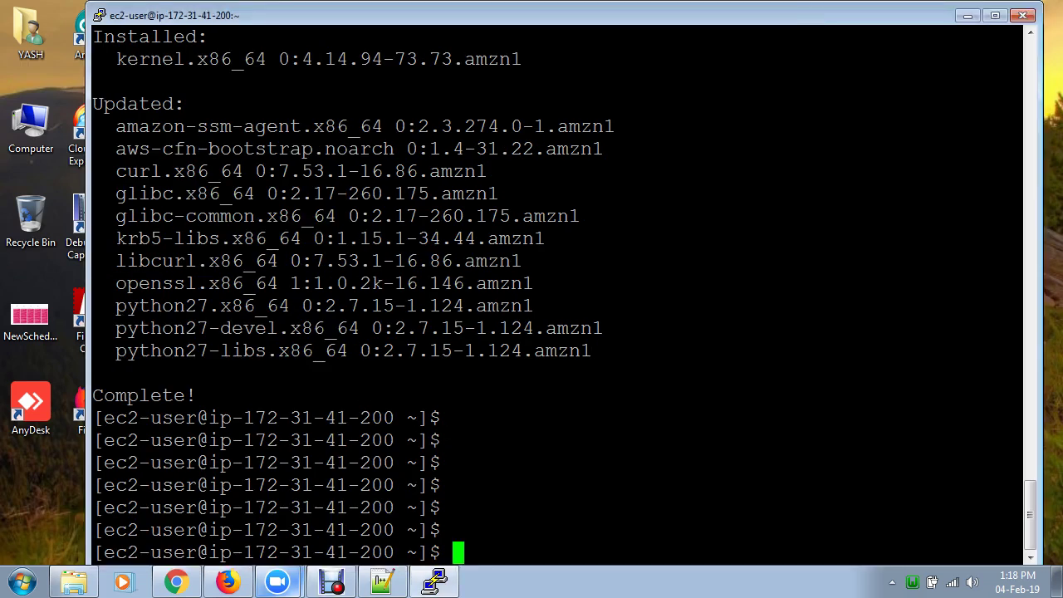
pyautogui.write('clear')
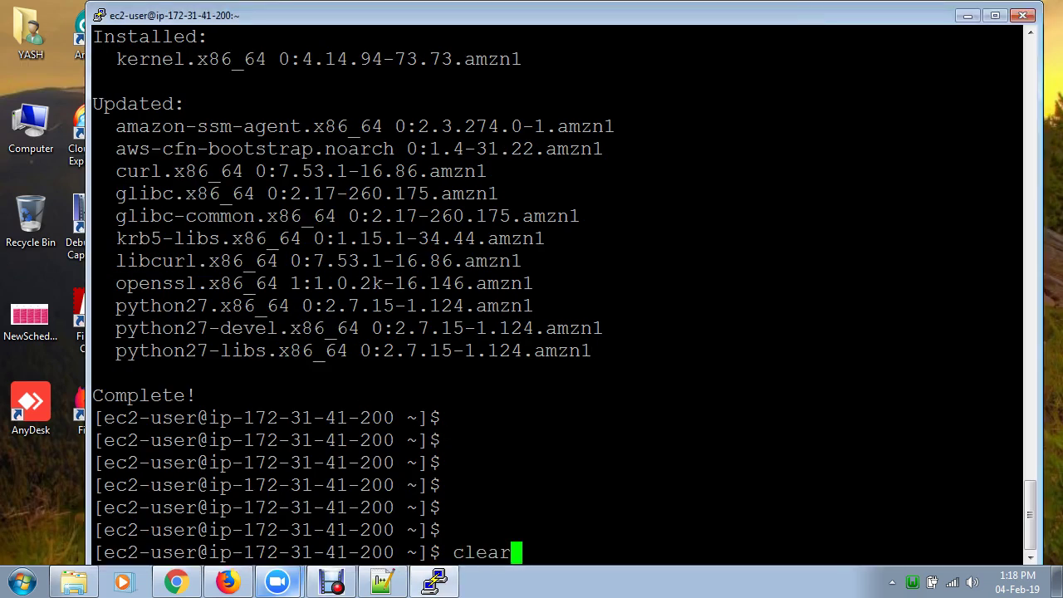
pyautogui.press('Return')
pyautogui.press('Return')
pyautogui.press('Return')
pyautogui.press('Return')
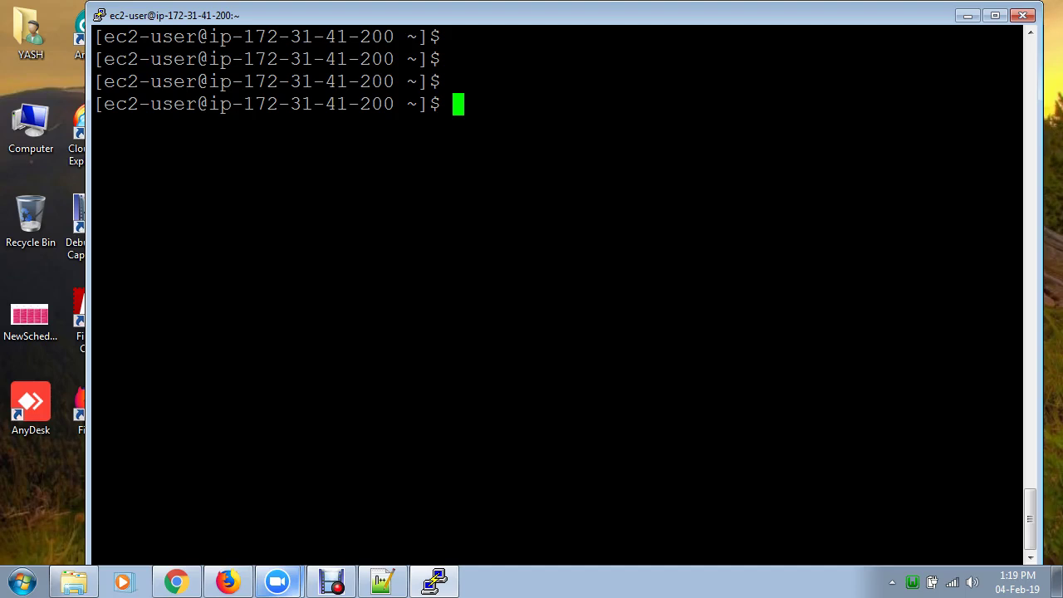
# - Install the Apache and PHP packages by running sudo yum install -y httpd24 php56 php56-mysqlnd
pyautogui.write('sudo ')
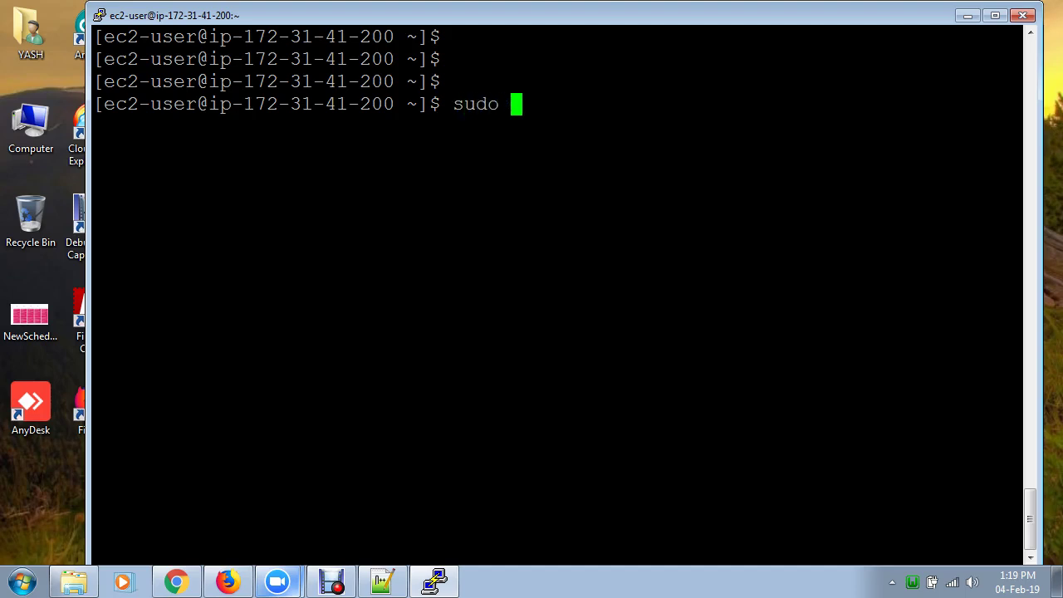
pyautogui.write('yum install')
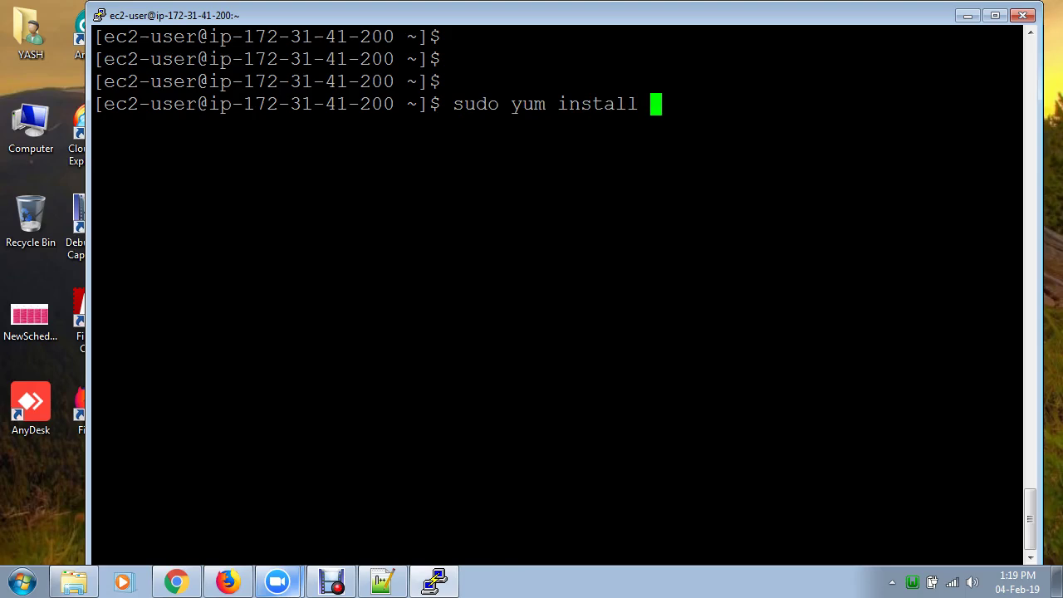
pyautogui.write('-y')
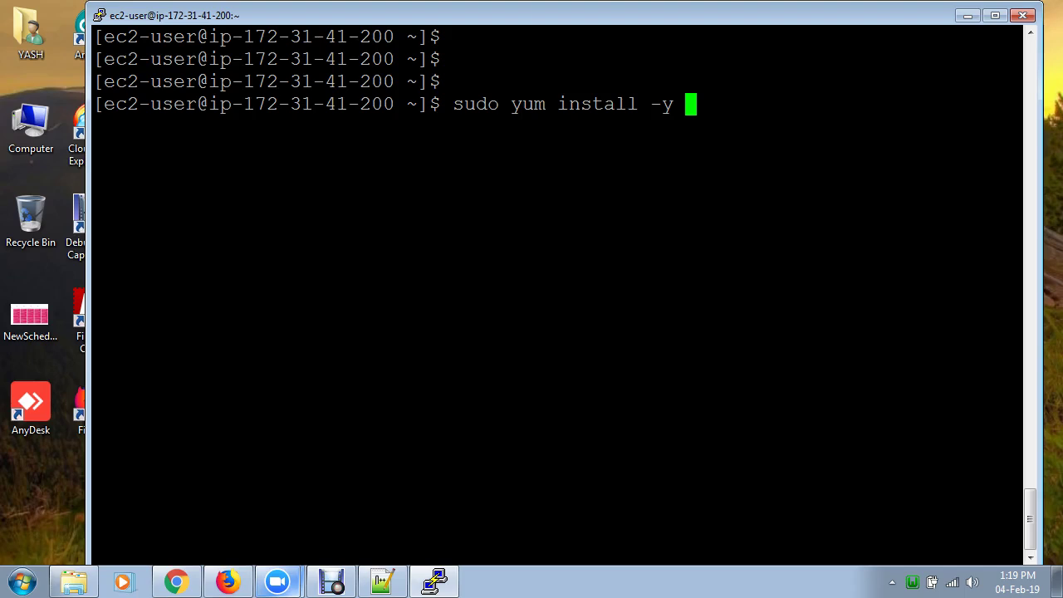
pyautogui.write('httpd')
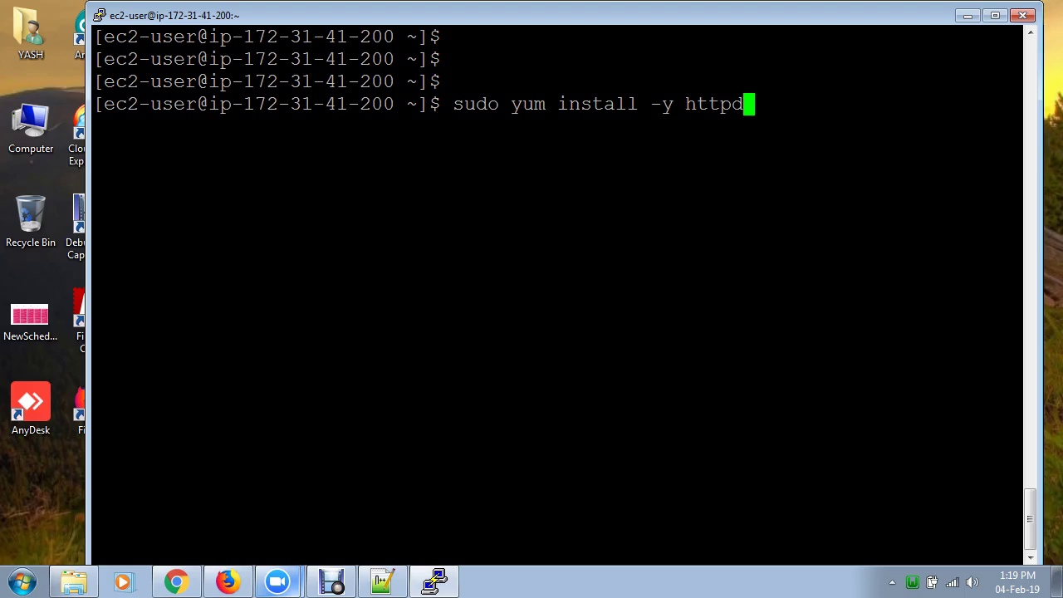
pyautogui.write('24')
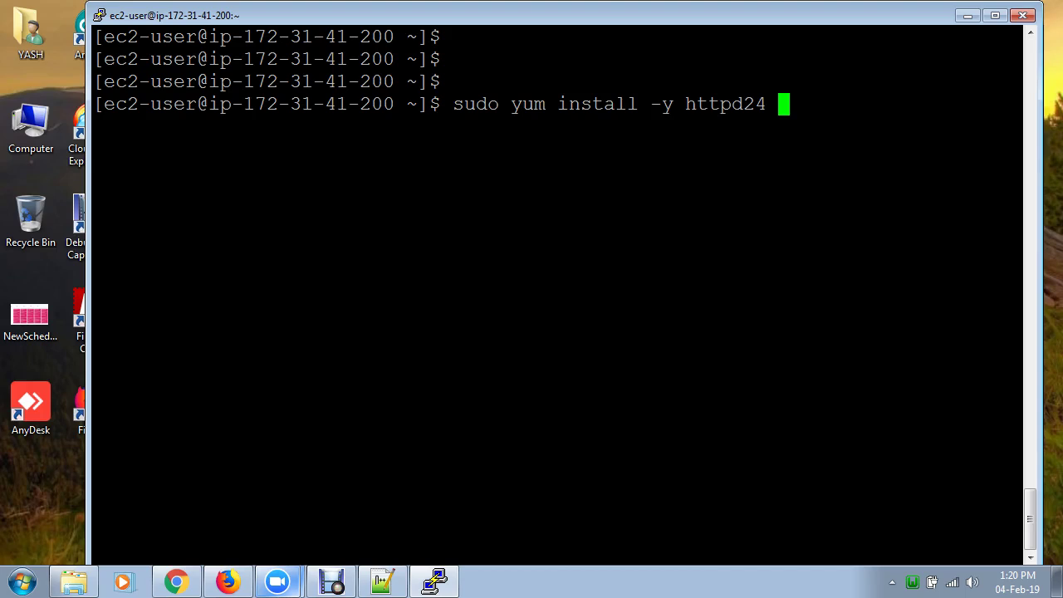
pyautogui.moveTo(447, 20); pyautogui.dragTo(437, 25)
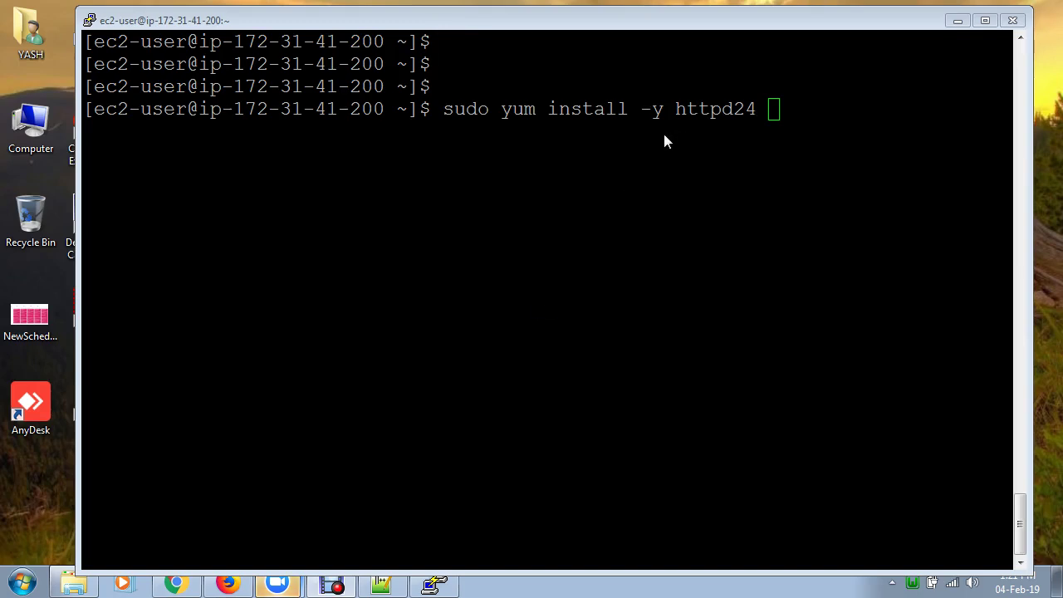
pyautogui.click(779, 109)
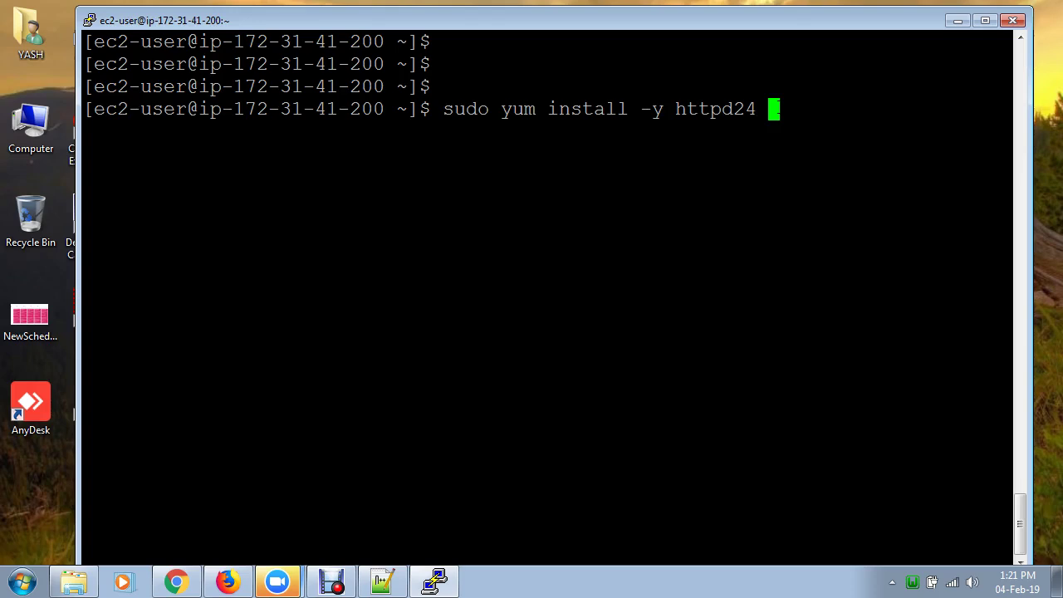
pyautogui.write('php5')
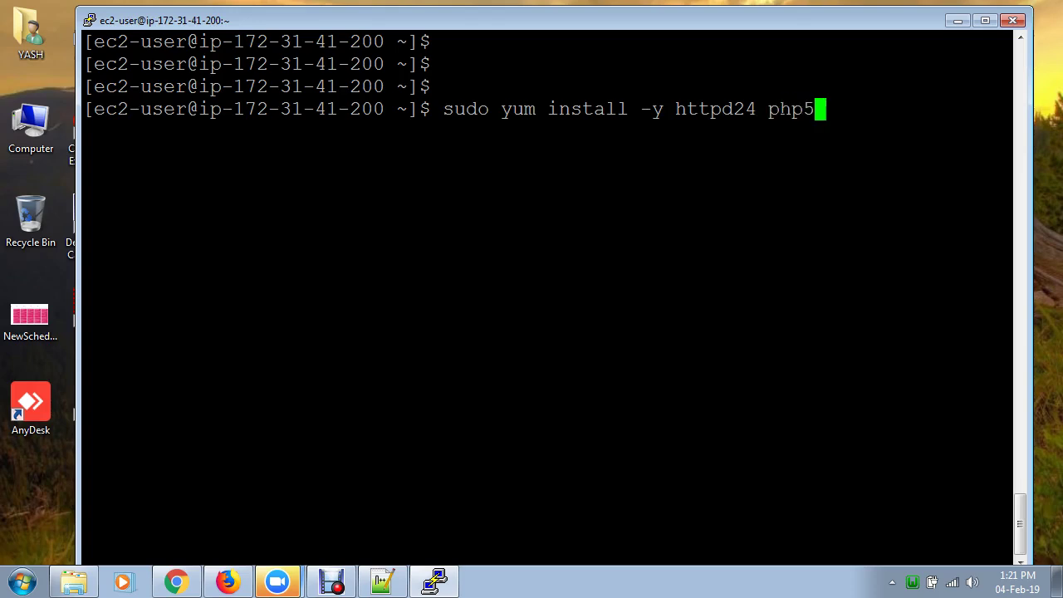
pyautogui.write('6 ph')
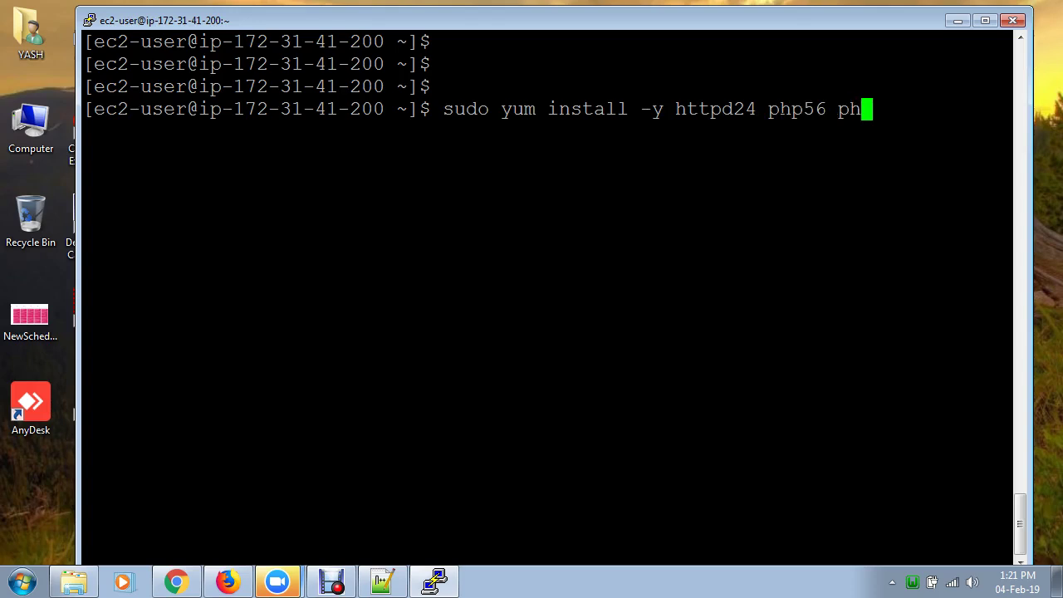
pyautogui.write('p56-')
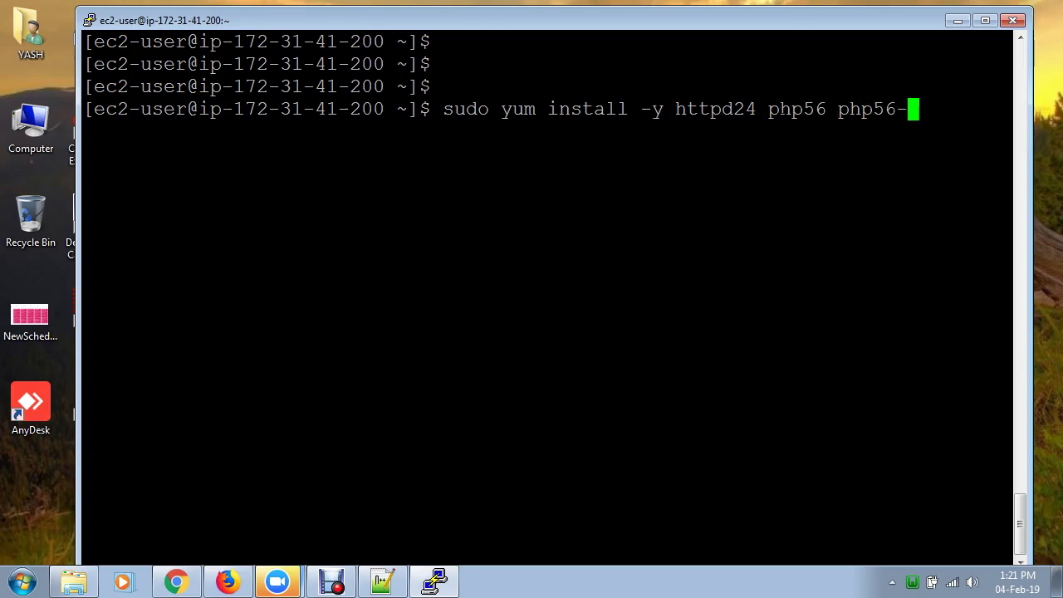
pyautogui.write('mysql')
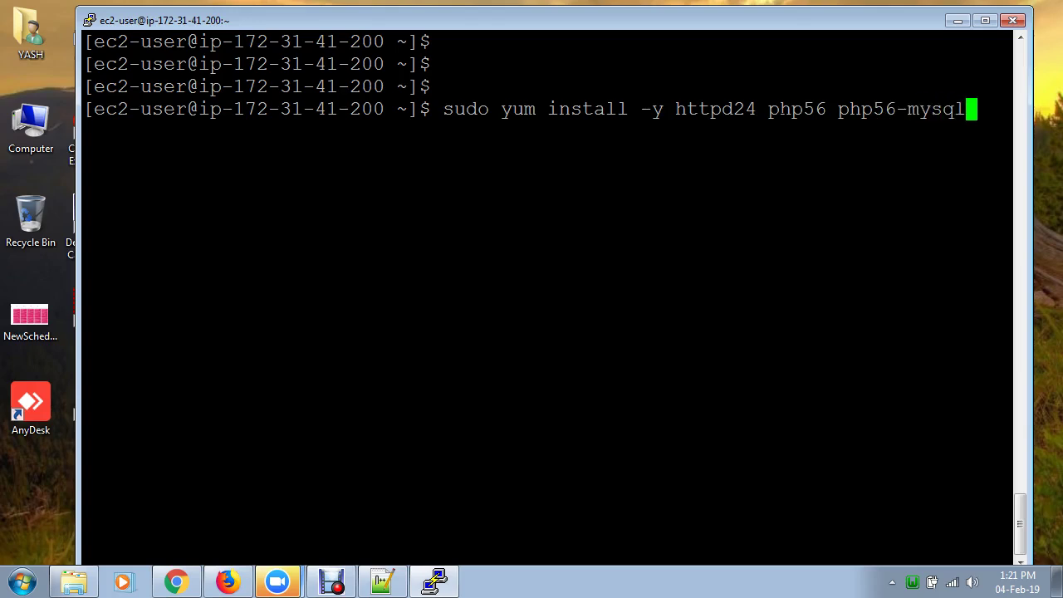
pyautogui.write('nd')
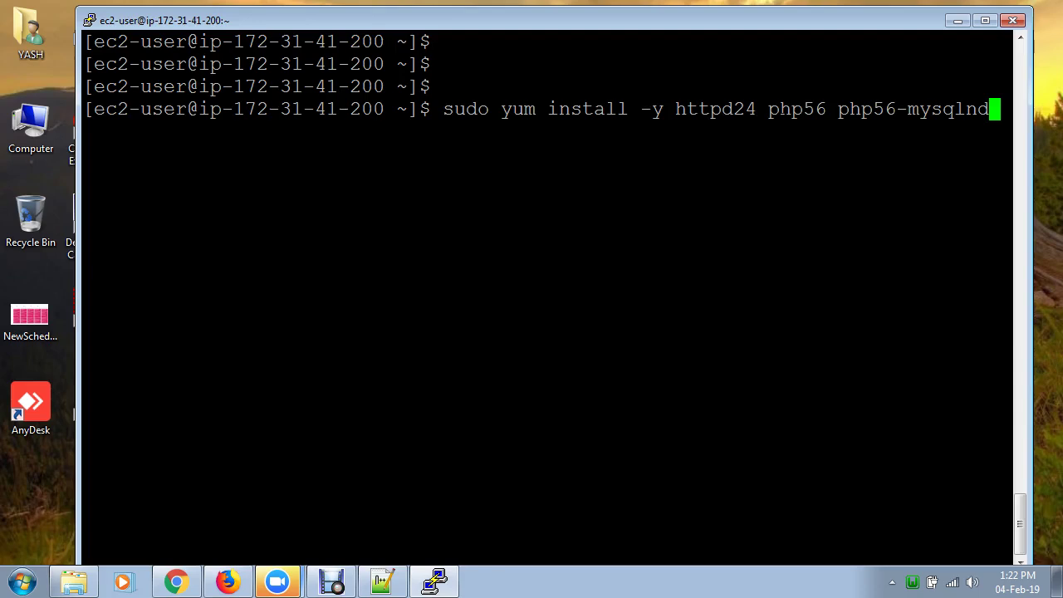
pyautogui.press('Return')
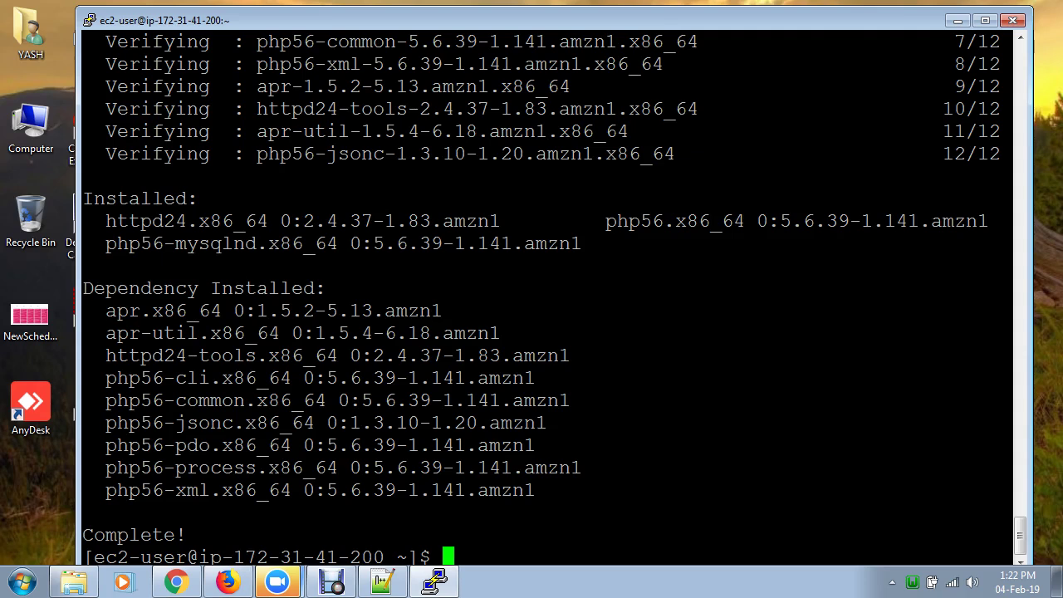
# - Clear the installation output from the terminal with the clear command and add two blank prompt lines
pyautogui.write('clear')
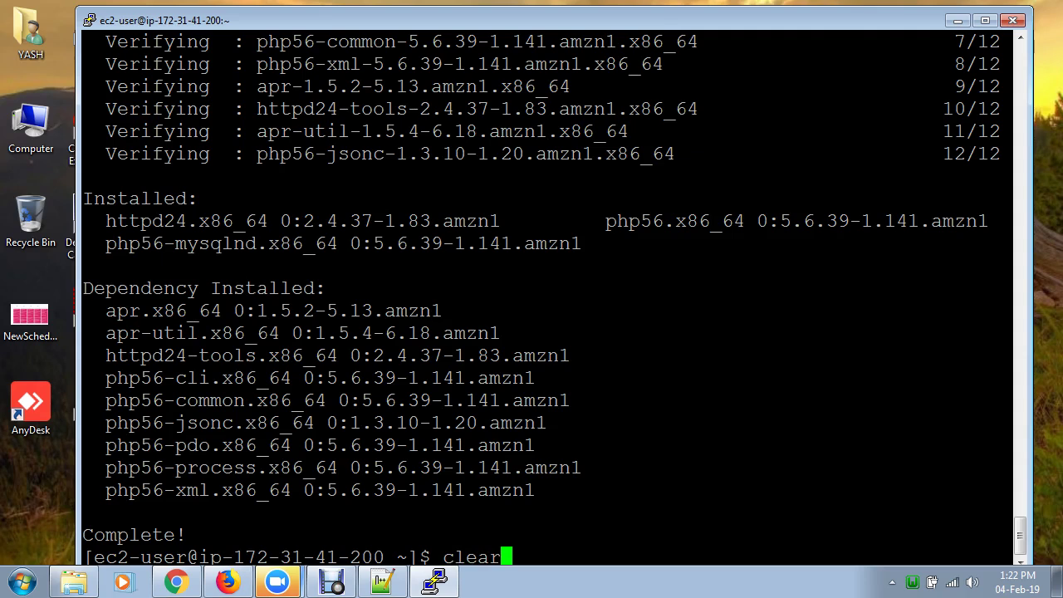
pyautogui.press('Return')
pyautogui.press('Return')
pyautogui.press('Return')
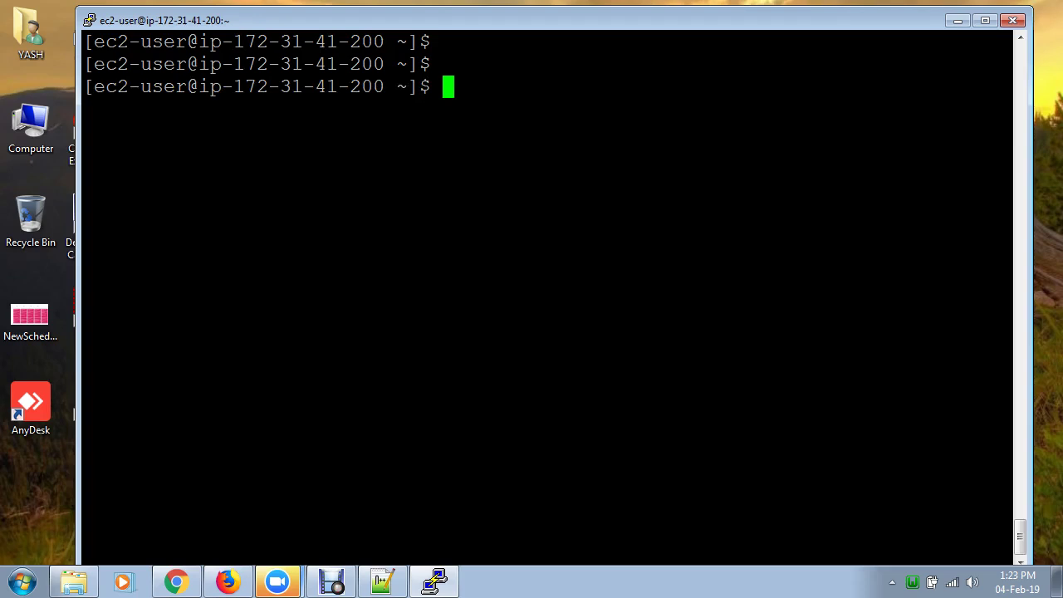
# - Run sudo yum update -y once more to check for pending package updates, and clear the terminal screen
pyautogui.write('sudo yi')
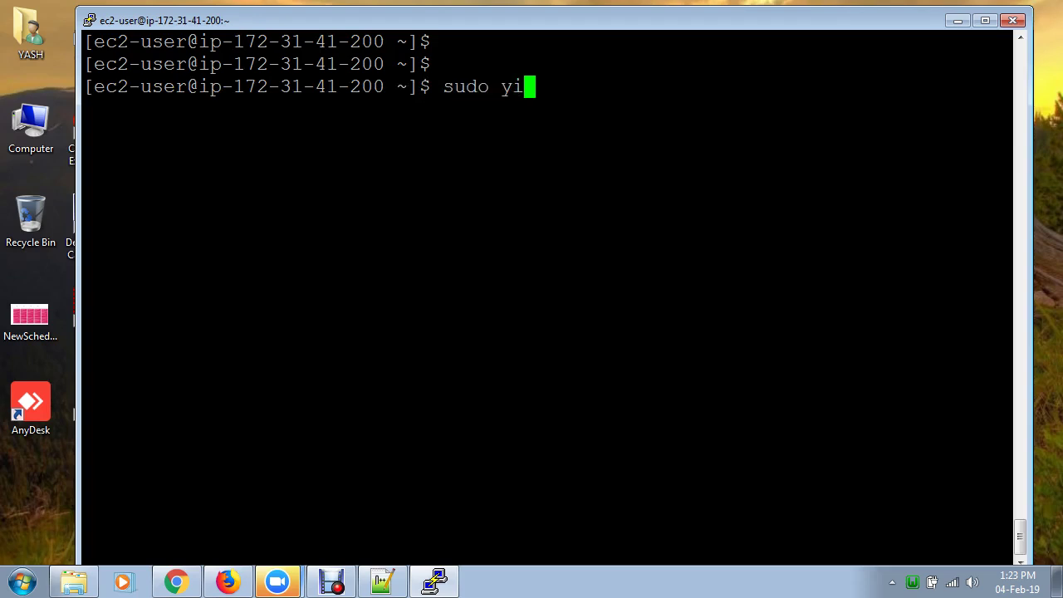
pyautogui.press('BackSpace')
pyautogui.write('um i')
pyautogui.press('BackSpace')
pyautogui.write('update -y')
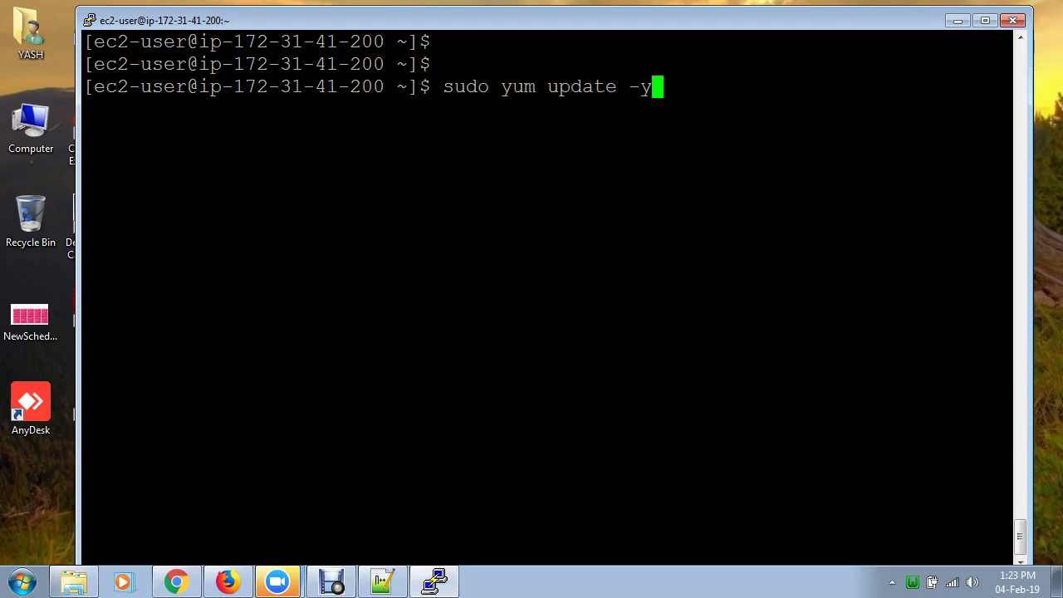
pyautogui.press('Return')
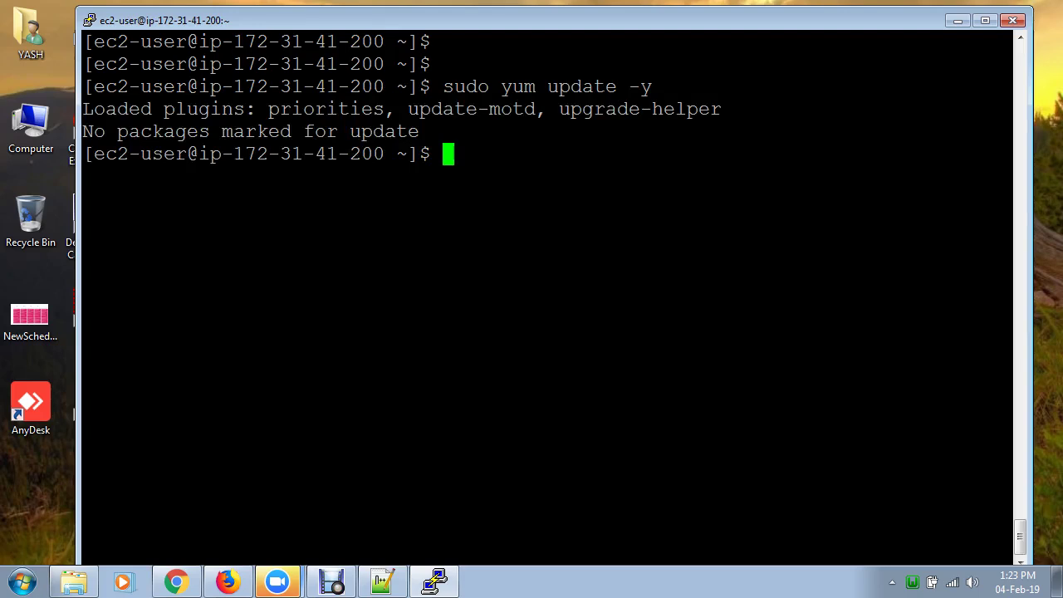
pyautogui.write('clear')
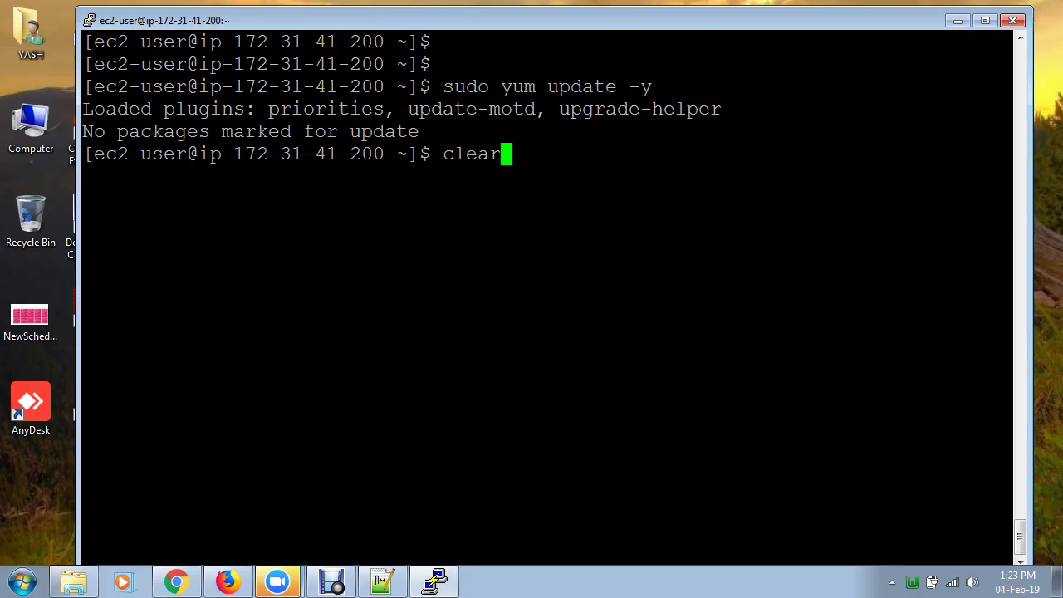
pyautogui.press('Return')
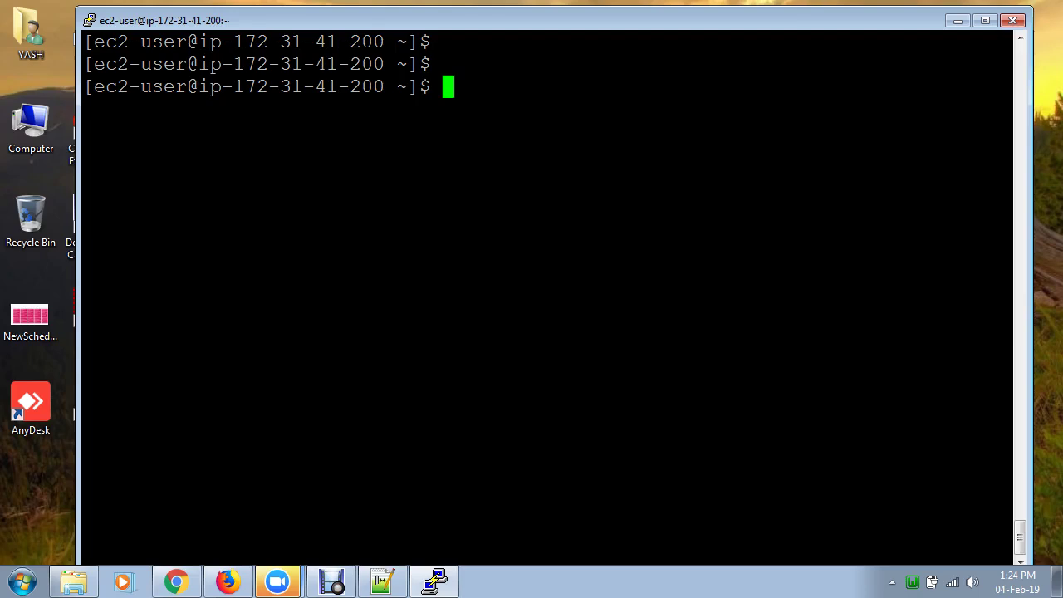
# - Start the Apache web server by running sudo service httpd start in the terminal
pyautogui.write('sudo ')
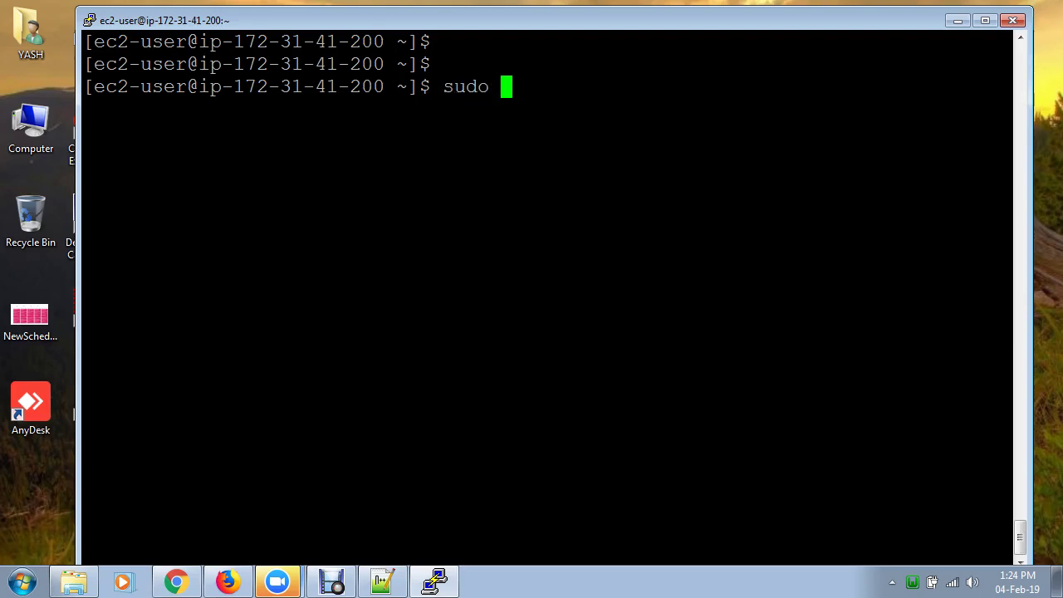
pyautogui.write('servive')
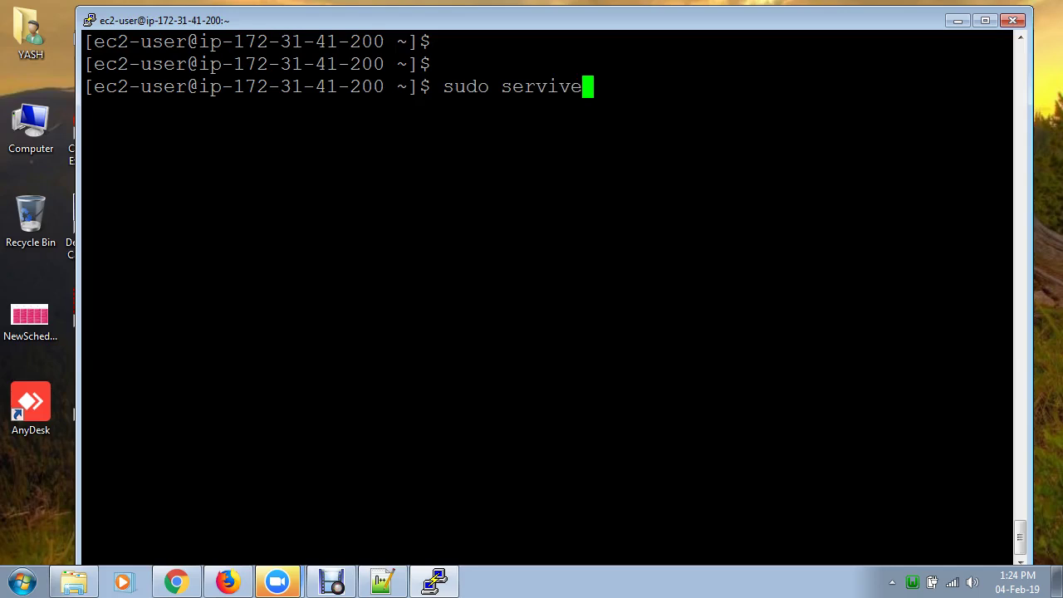
pyautogui.press('BackSpace')
pyautogui.press('BackSpace')
pyautogui.write('v')
pyautogui.press('BackSpace')
pyautogui.write('ce httpd ')
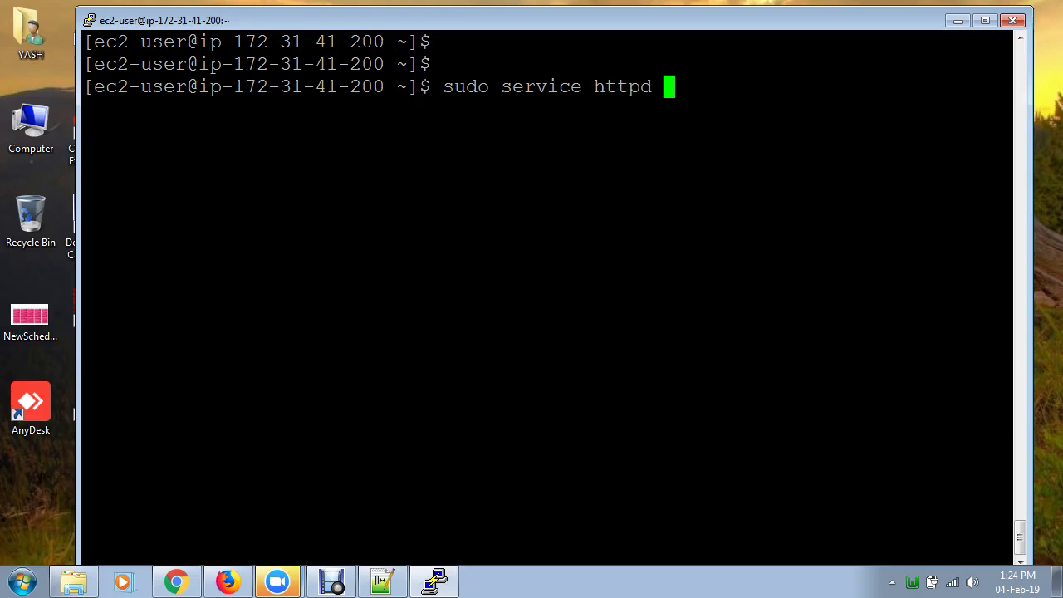
pyautogui.write('start')
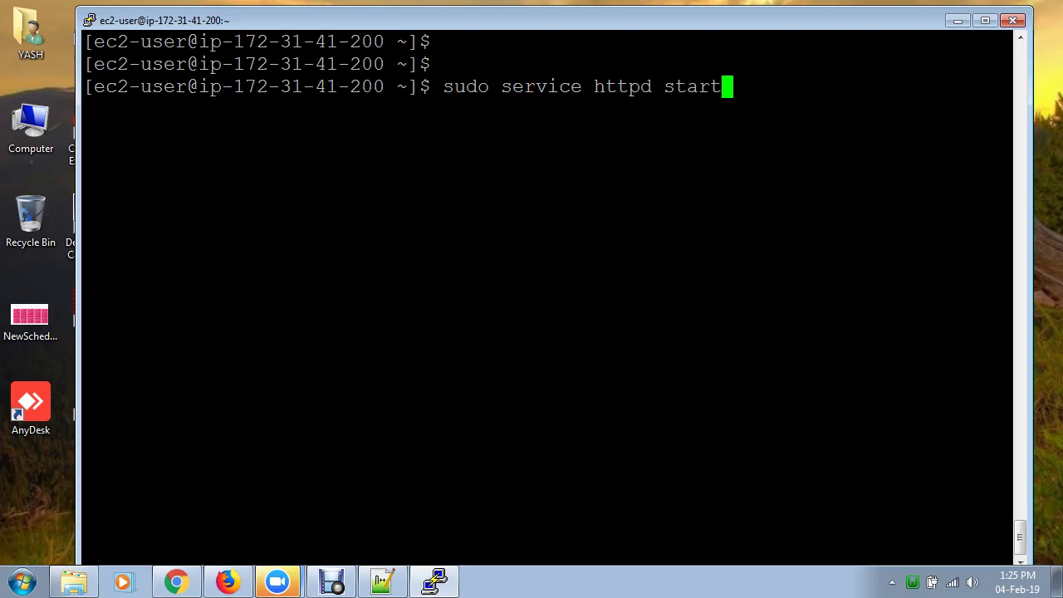
pyautogui.press('Return')
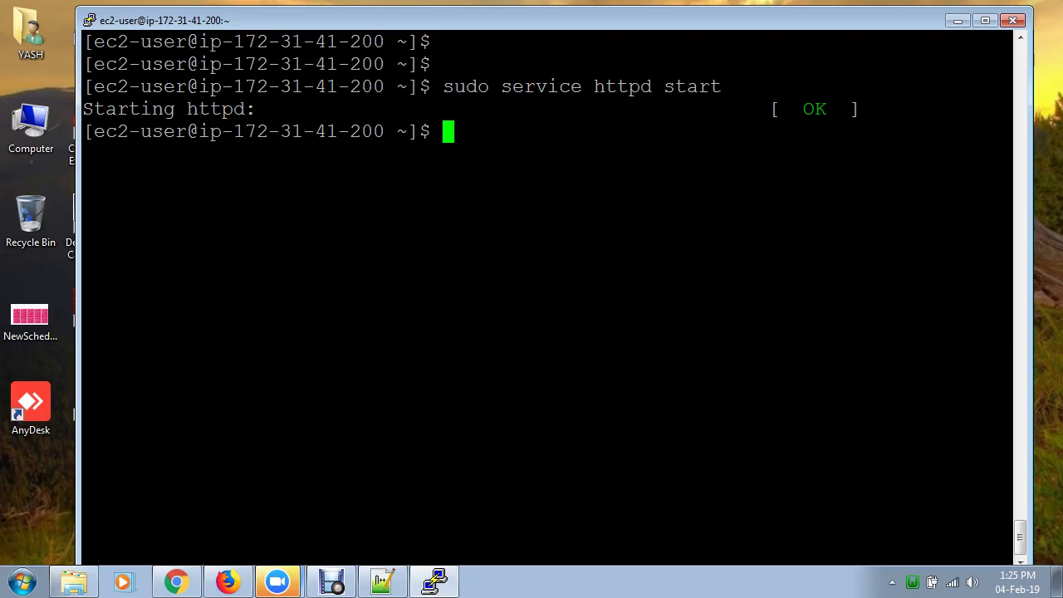
# - Switch to Chrome and reload the page at 3.17.68.7 to check the web server
pyautogui.click(957, 22)
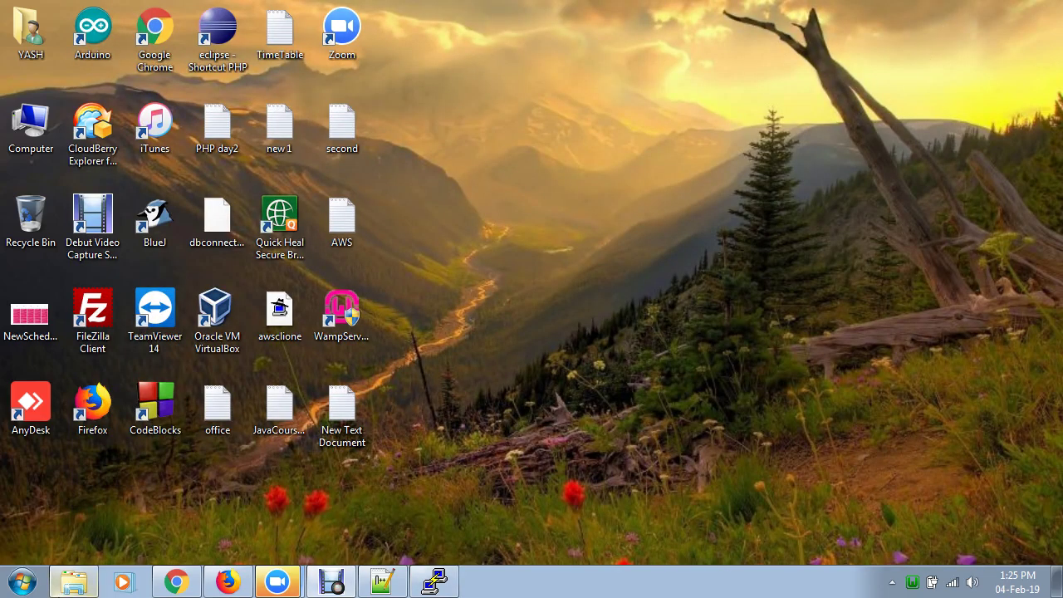
pyautogui.click(170, 584)
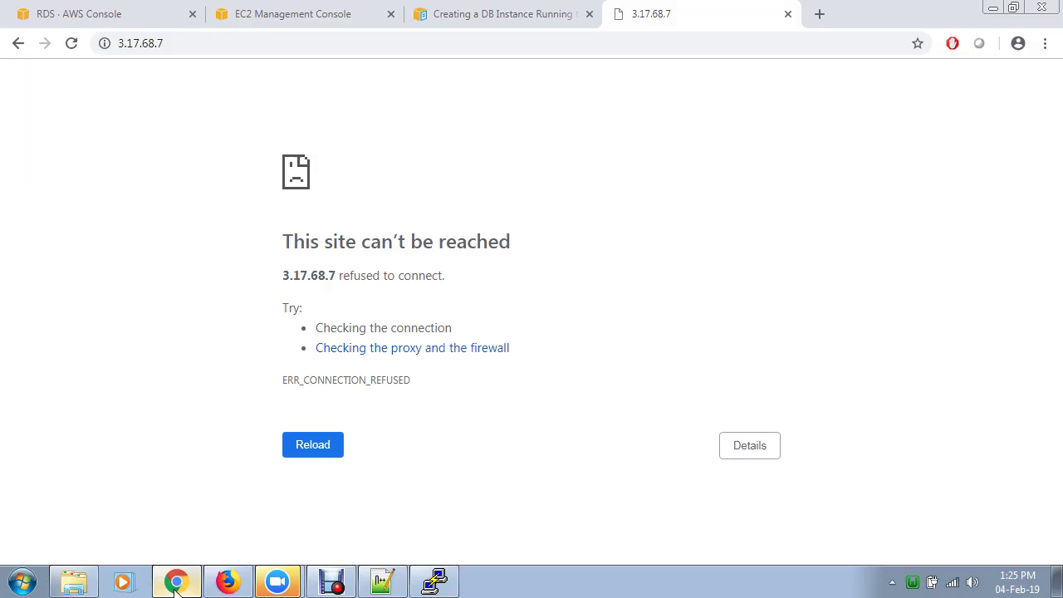
pyautogui.click(72, 46)
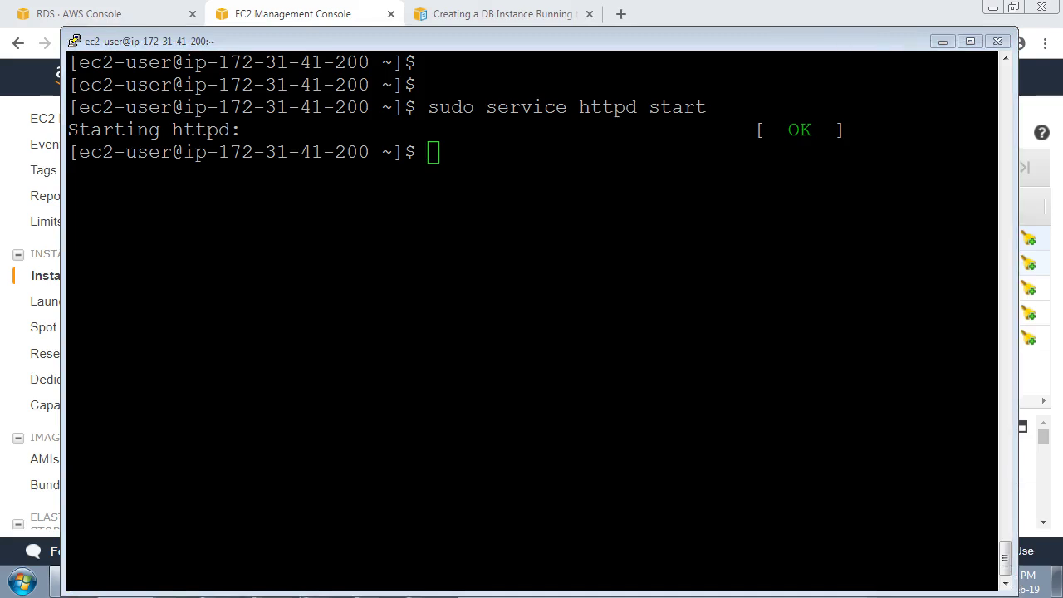
# - Back in the PuTTY terminal, set Apache to start at every boot by running sudo chkconfig httpd on
pyautogui.click(531, 249)
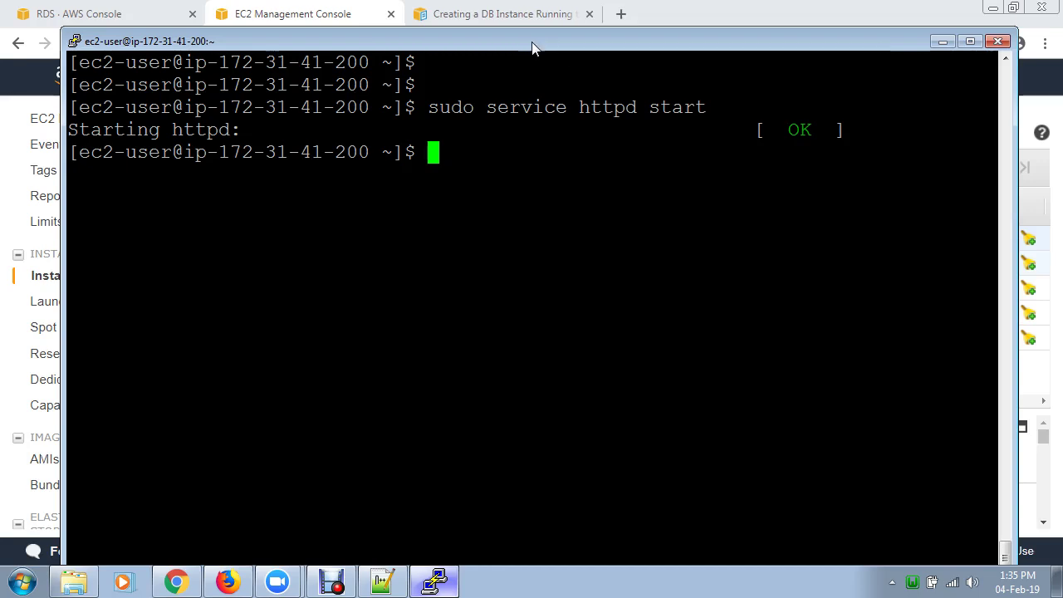
pyautogui.moveTo(534, 45); pyautogui.dragTo(557, 52)
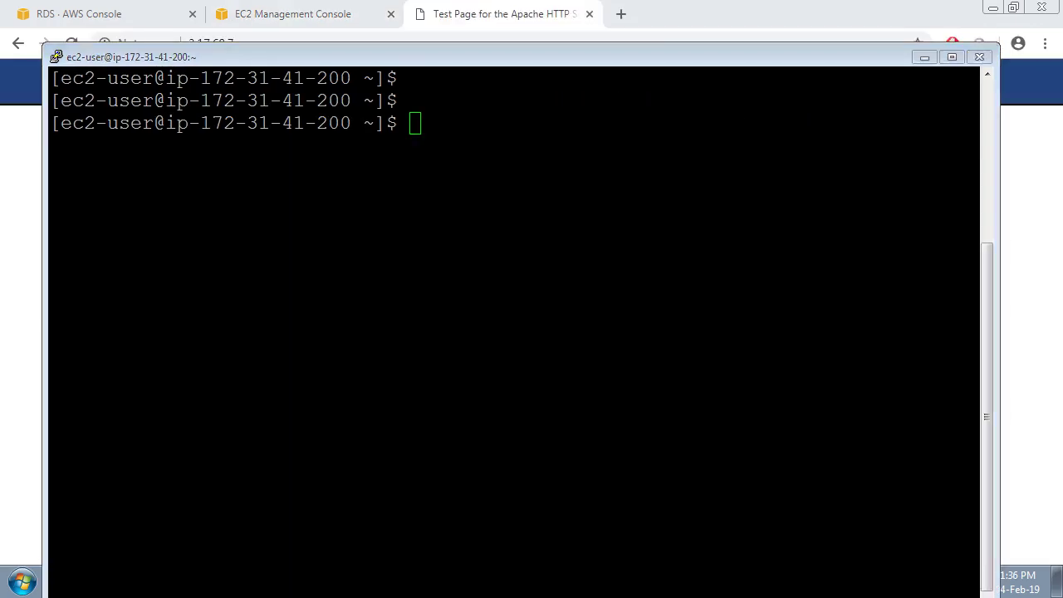
pyautogui.click(520, 321)
pyautogui.write('sudo')
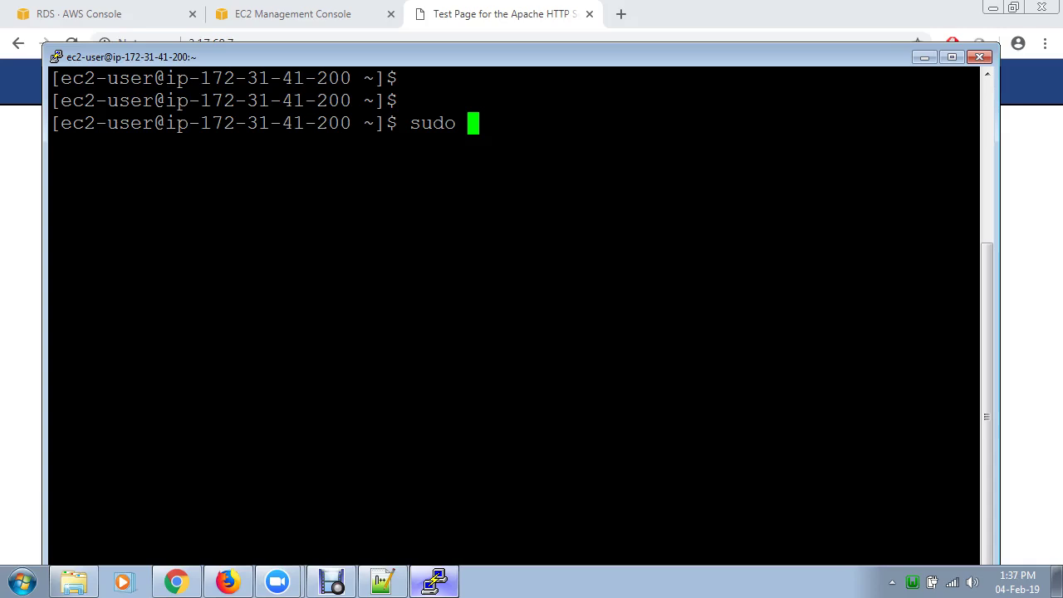
pyautogui.write('chk')
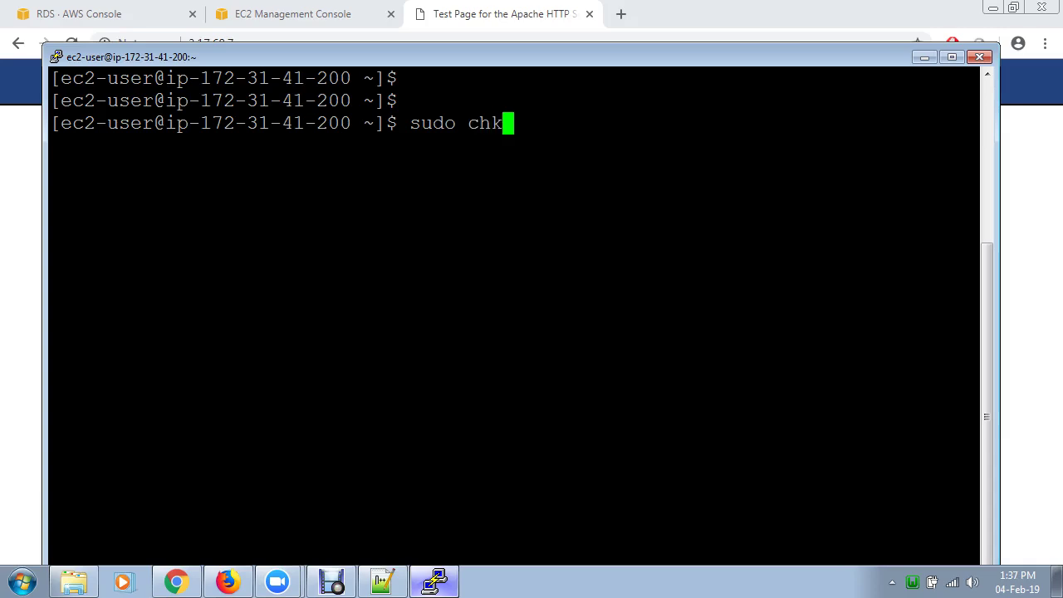
pyautogui.write('con')
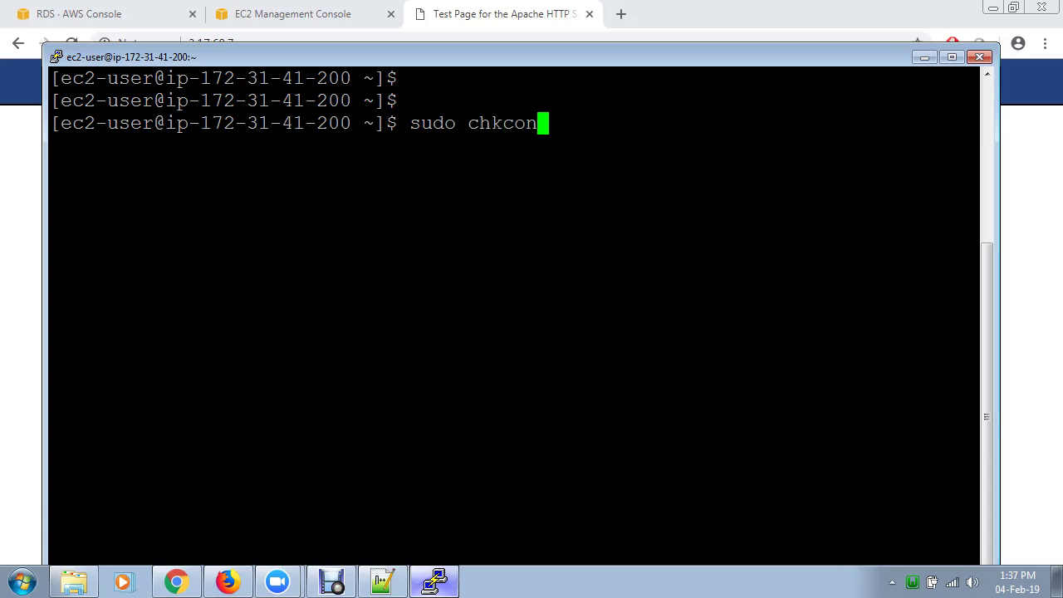
pyautogui.write('fig')
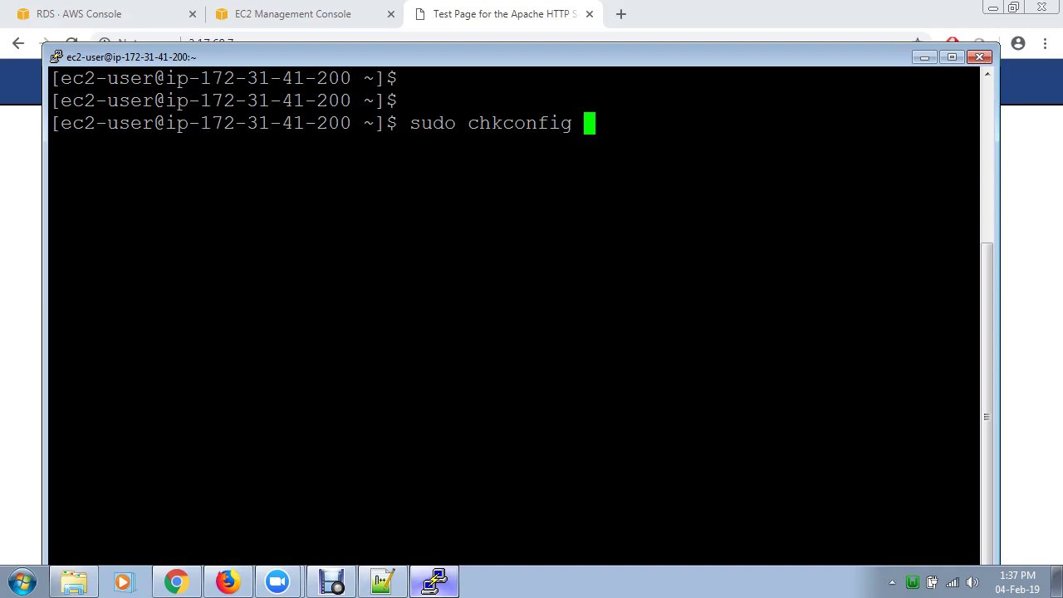
pyautogui.write('htt')
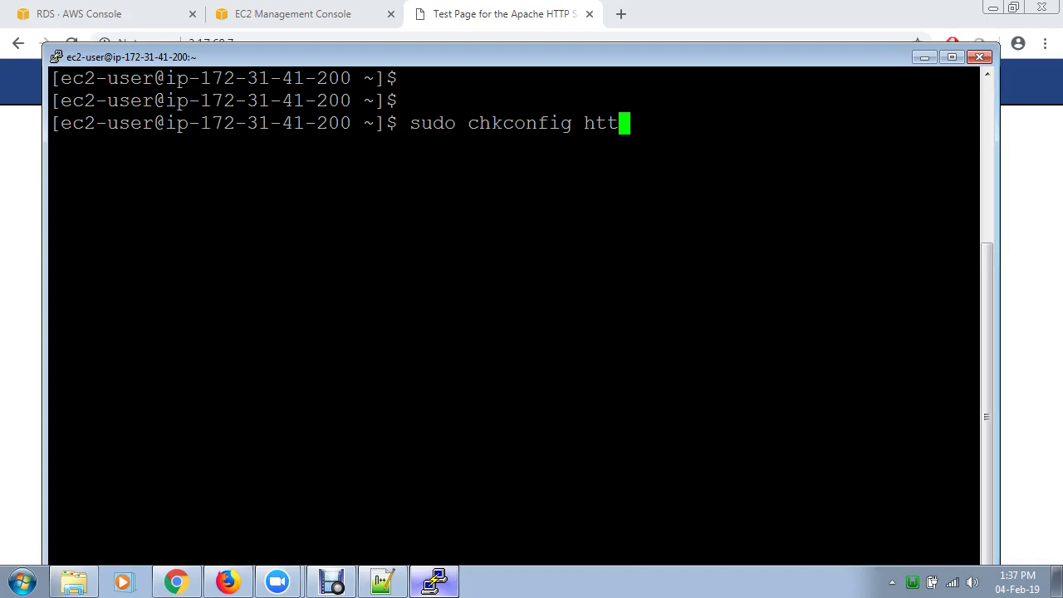
pyautogui.write('pd ')
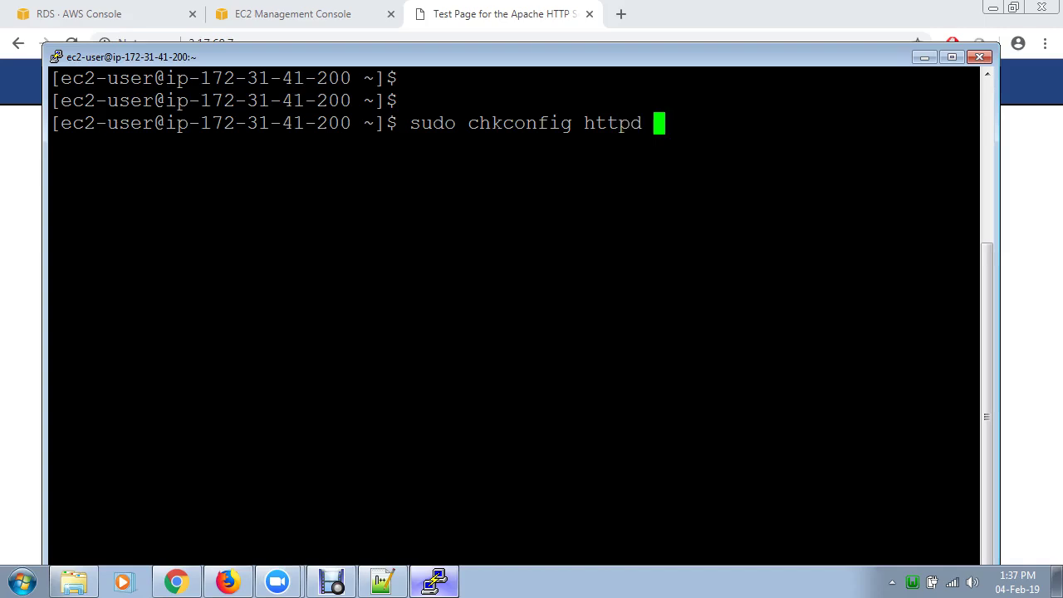
pyautogui.write('om')
pyautogui.press('BackSpace')
pyautogui.write('n')
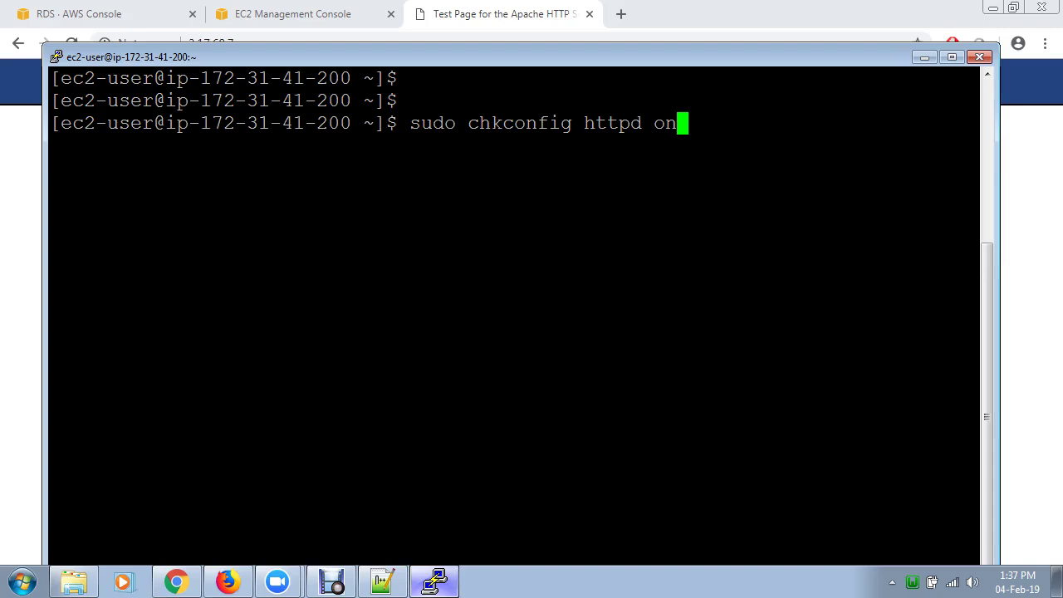
pyautogui.press('Return')
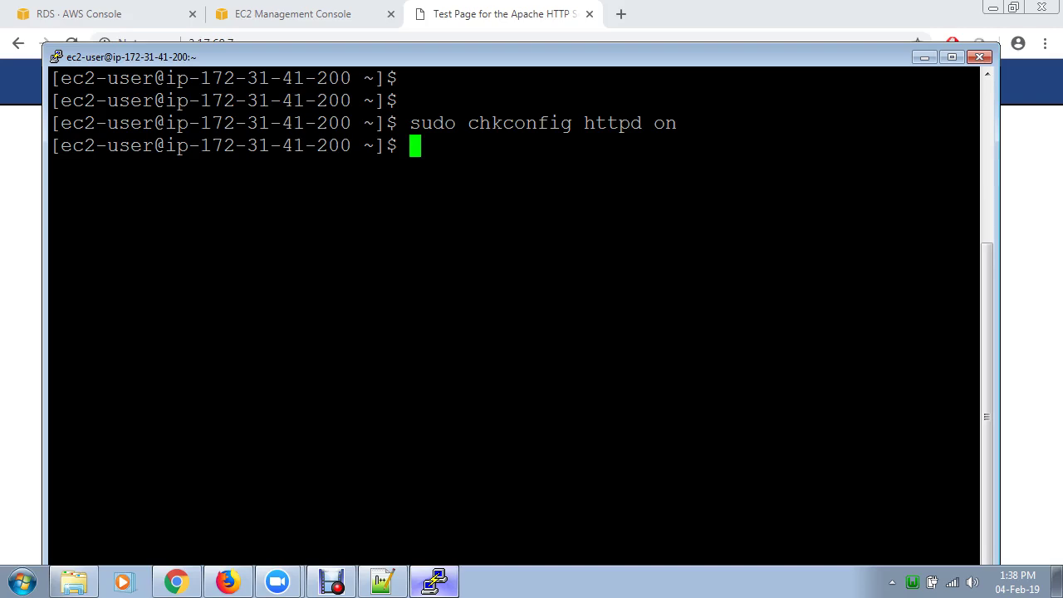
pyautogui.write('sudo')
pyautogui.press('BackSpace')
pyautogui.press('BackSpace')
pyautogui.press('BackSpace')
pyautogui.press('BackSpace')
pyautogui.press('BackSpace')
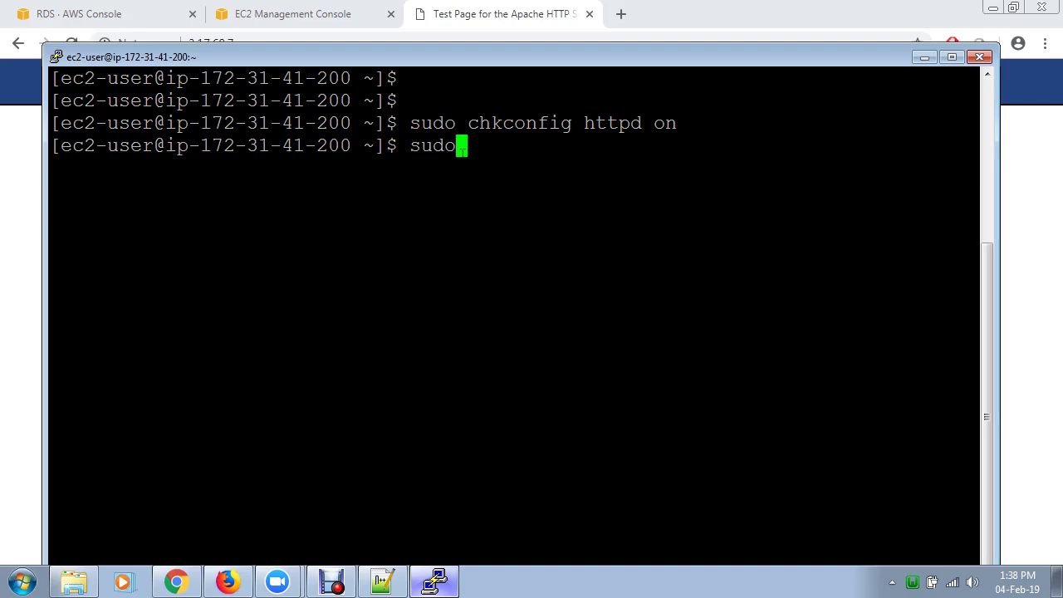
# - Change to the web root with cd /var/www/html/ and list its contents with ls
pyautogui.write('cd')
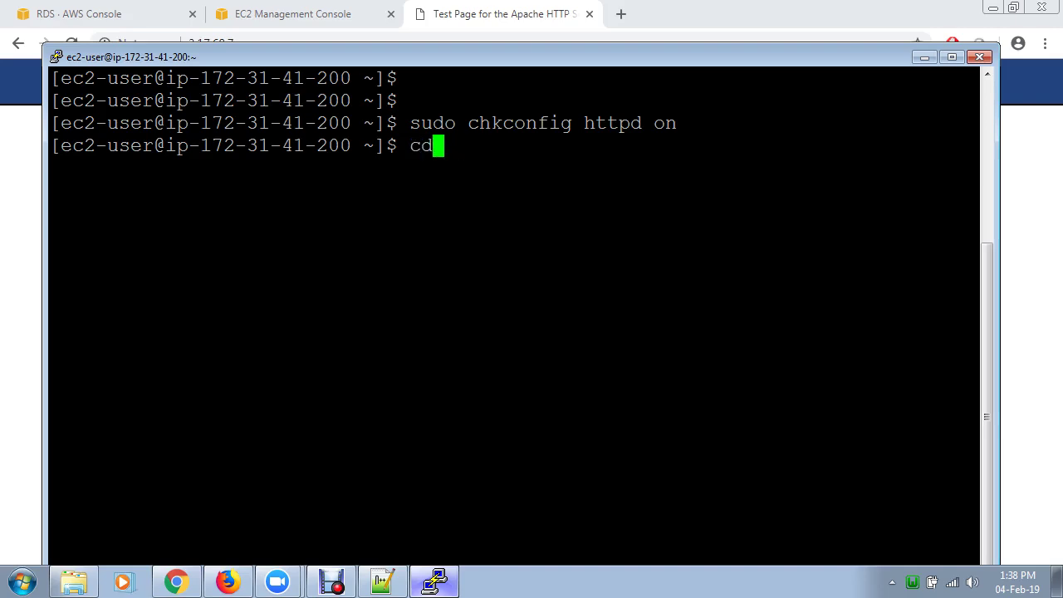
pyautogui.write(' /v')
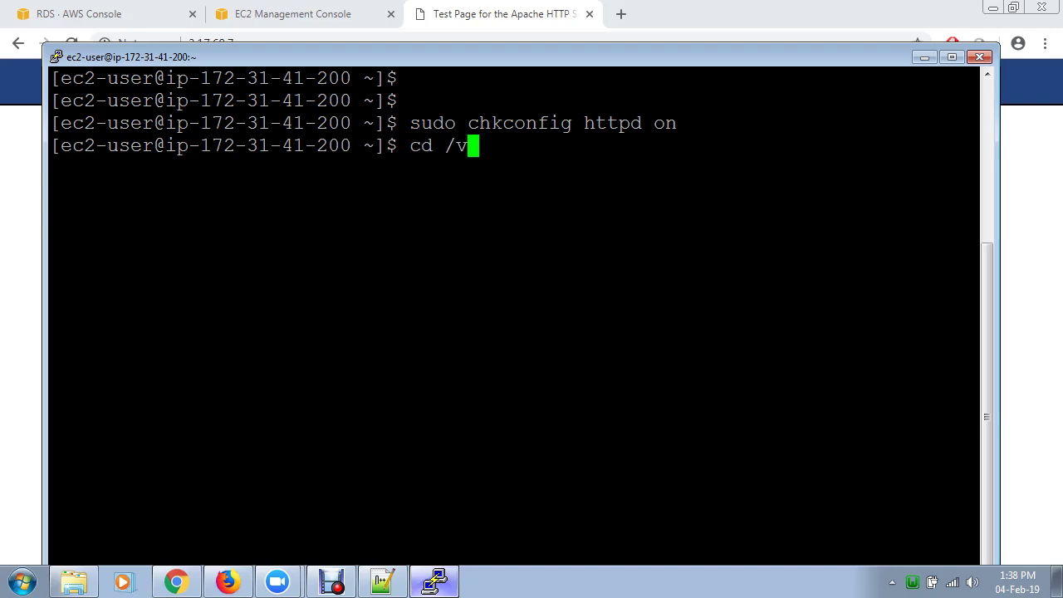
pyautogui.write('ar/ww')
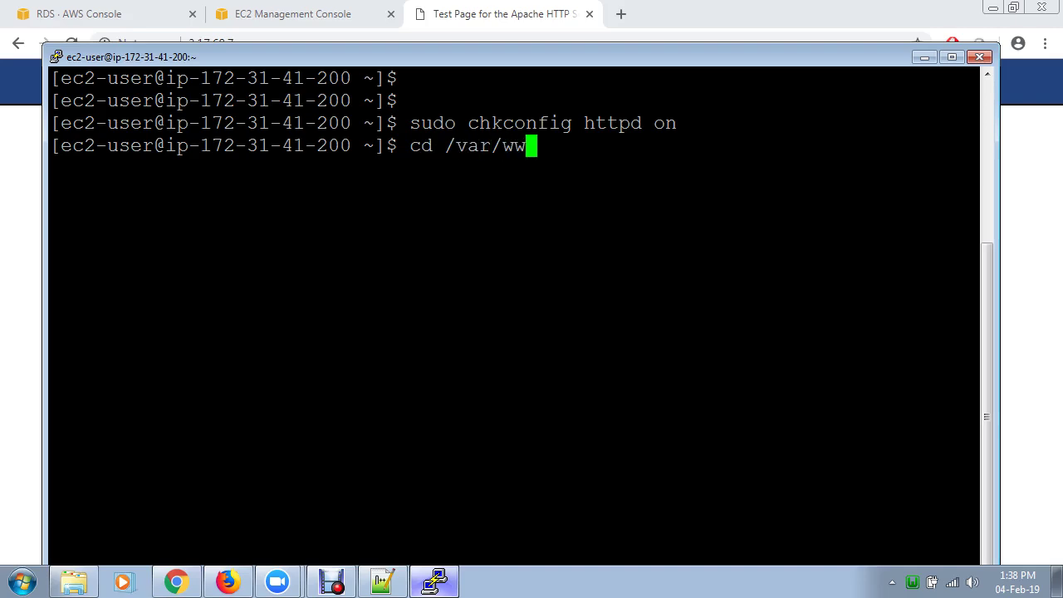
pyautogui.write('w/html/')
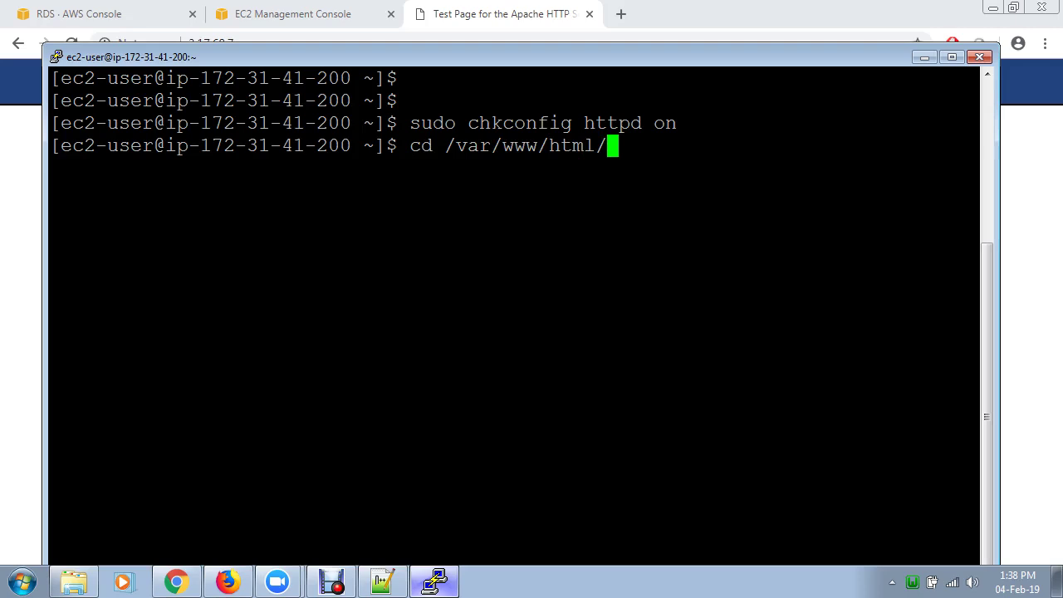
pyautogui.press('Return')
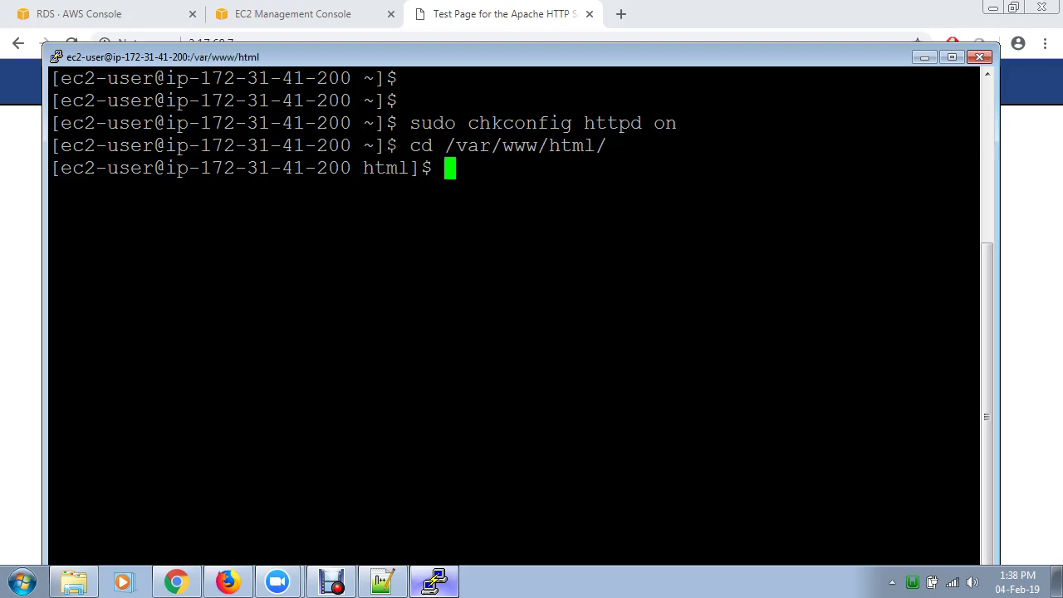
pyautogui.write('ls')
pyautogui.press('Return')
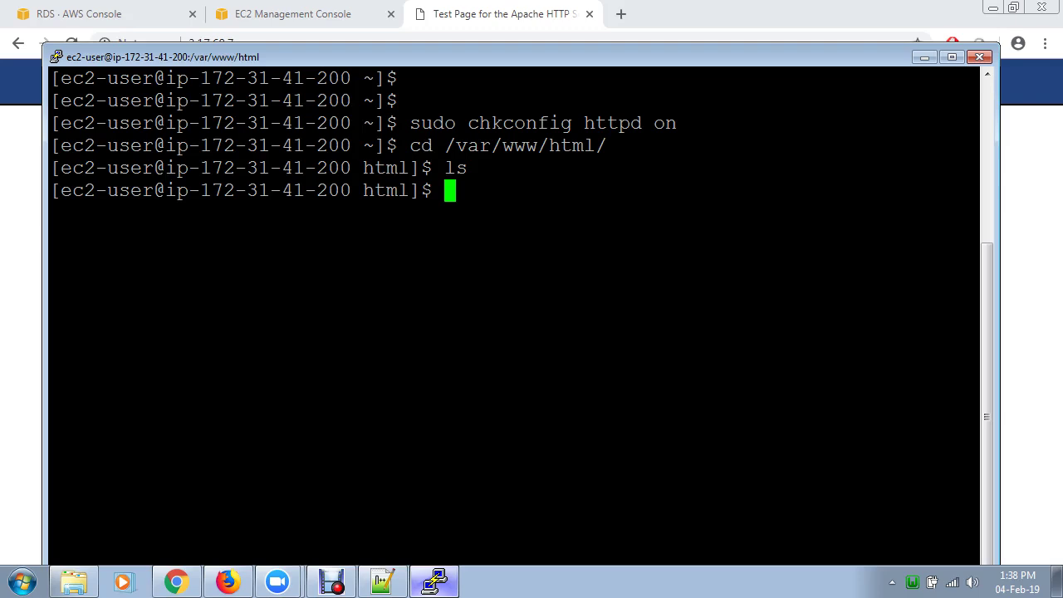
# - Create a new file named first.php in the web root by running sudo nano first.php
pyautogui.write('sudo nano ')
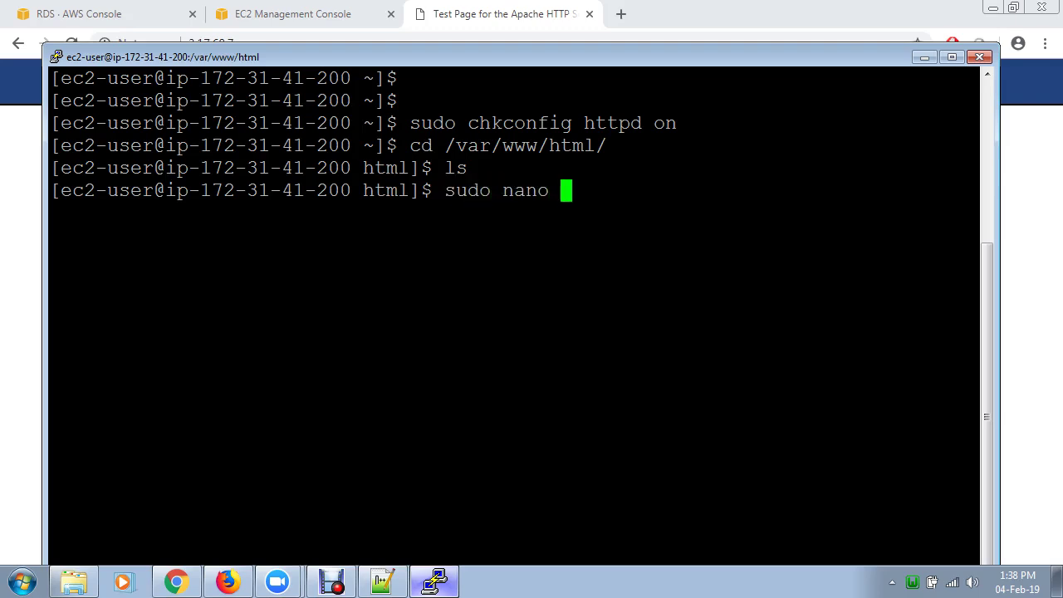
pyautogui.write('i')
pyautogui.press('BackSpace')
pyautogui.write('fi')
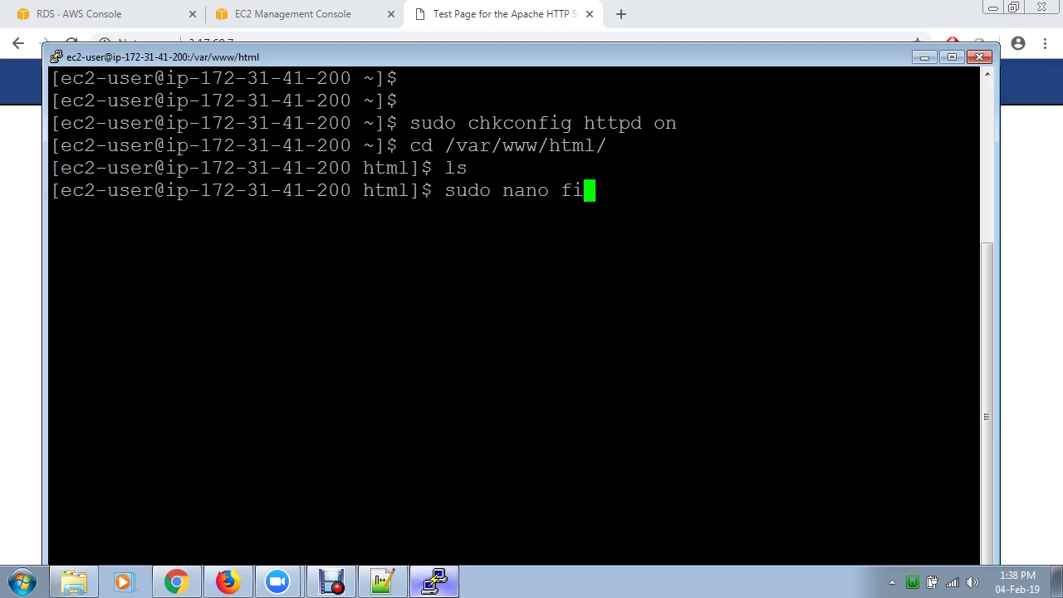
pyautogui.write('rst.php')
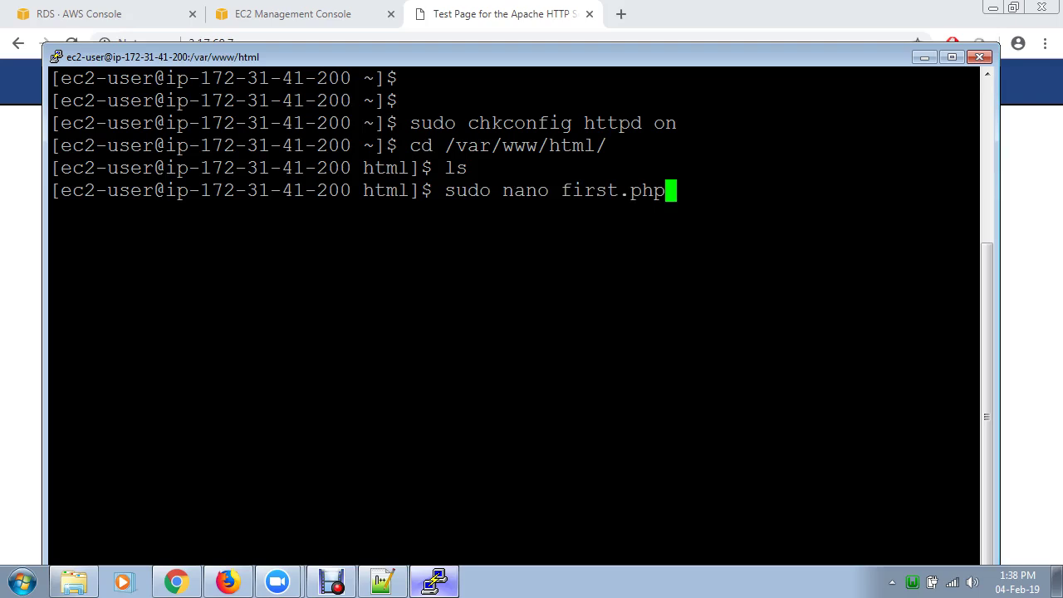
pyautogui.press('Return')
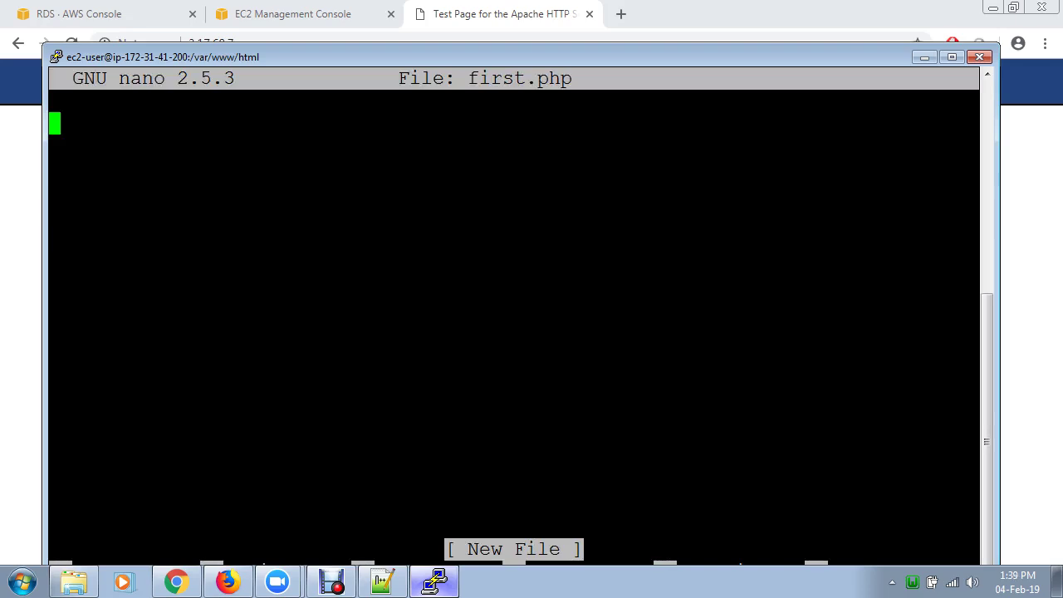
# - Write a PHP block in first.php, from <?php to ?>, containing the statement echo "Hello World";
pyautogui.write('<?php')
pyautogui.press('Return')
pyautogui.press('Return')
pyautogui.write('echo "')
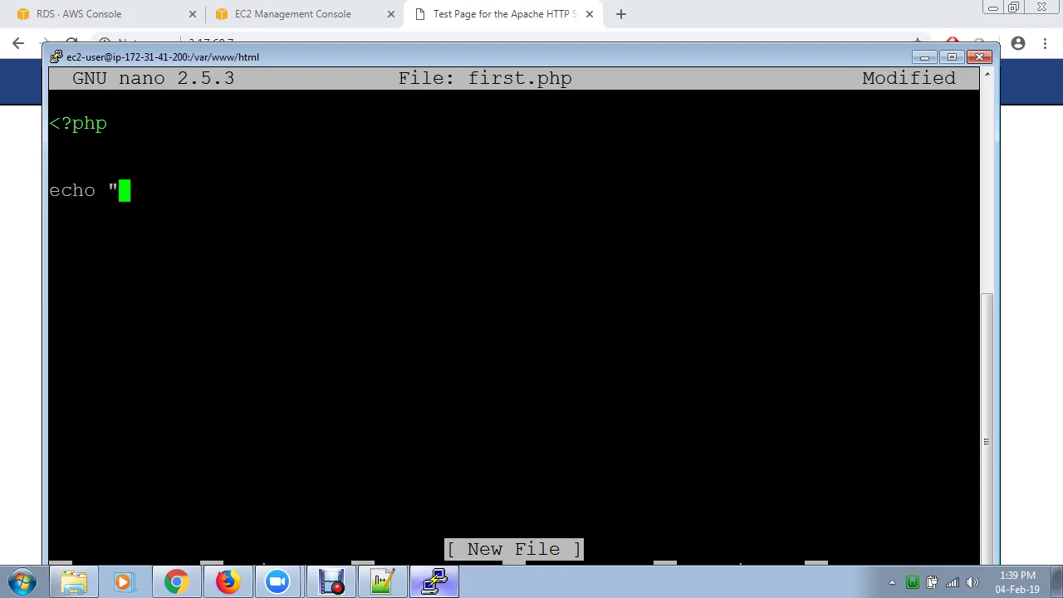
pyautogui.write('Hallo')
pyautogui.press('BackSpace')
pyautogui.press('BackSpace')
pyautogui.press('BackSpace')
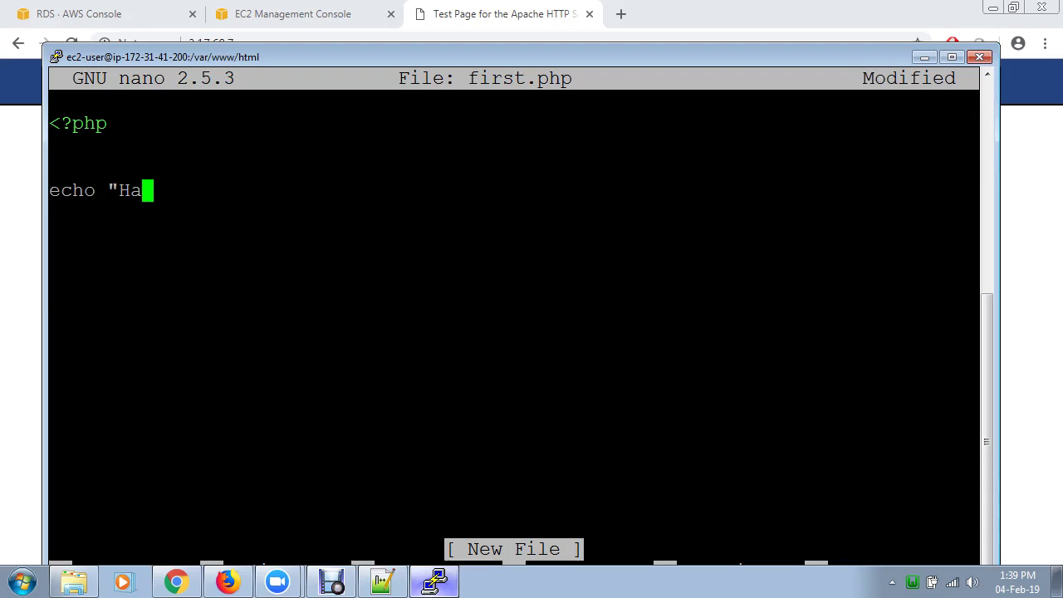
pyautogui.press('BackSpace')
pyautogui.press('BackSpace')
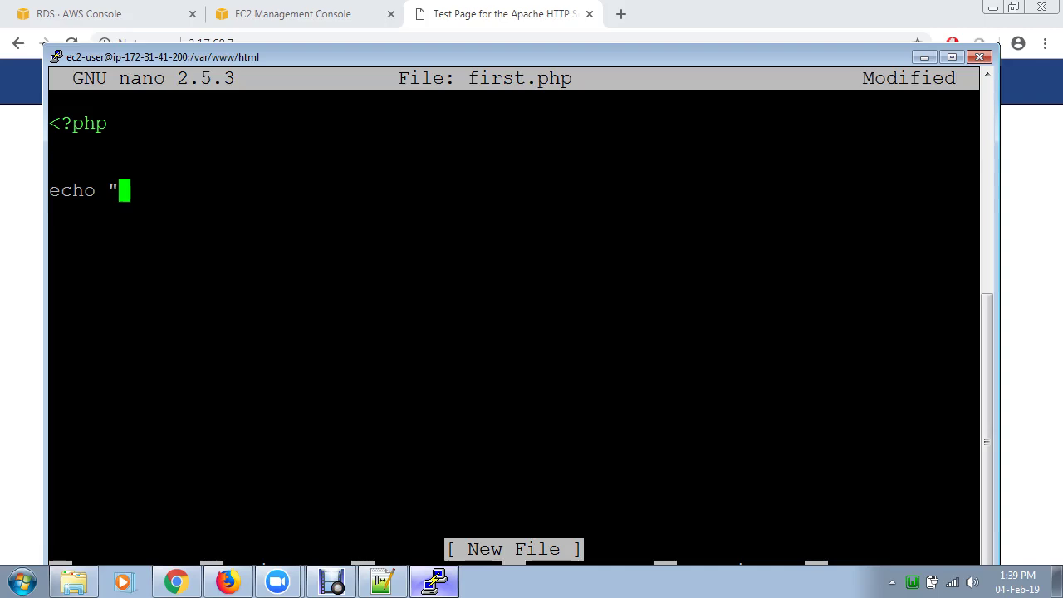
pyautogui.write('Hello World";')
pyautogui.press('Return')
pyautogui.press('Return')
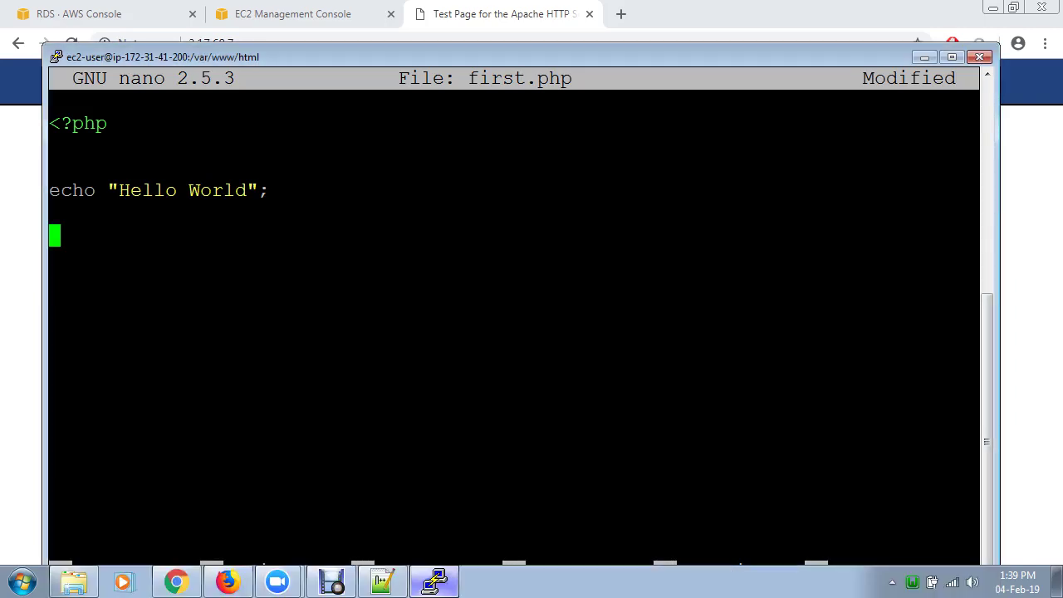
pyautogui.write('?>')
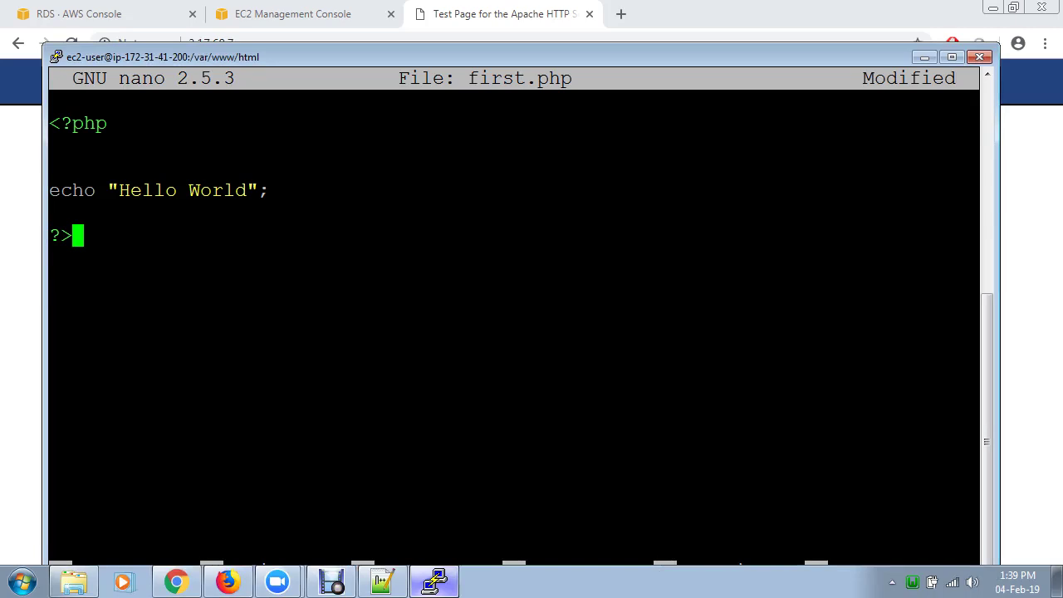
# - Save first.php under the same name, exit nano, and list the web root's files with ls
pyautogui.hotkey('ctrl', 'o')
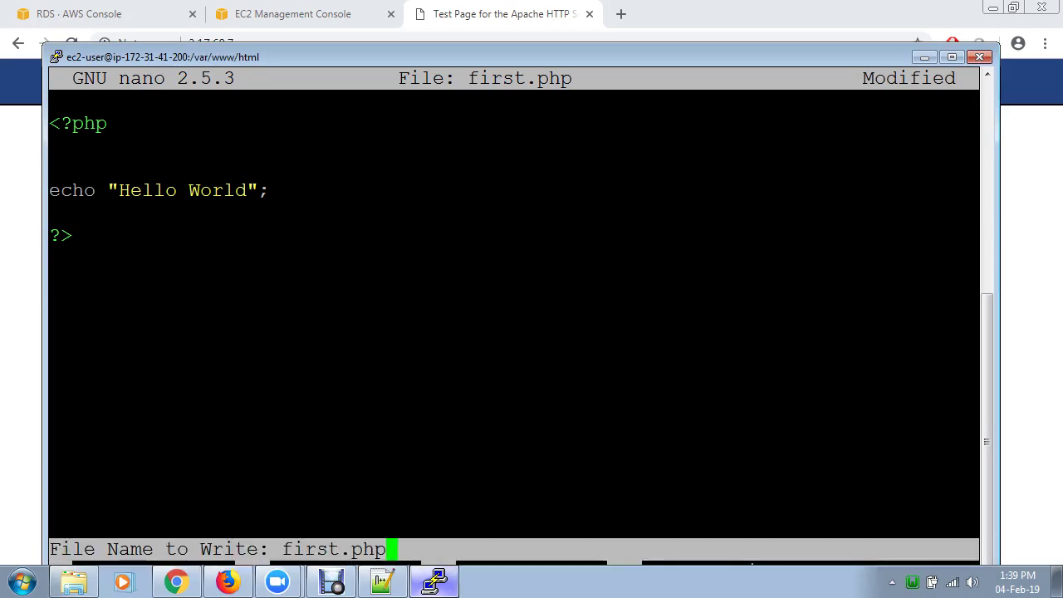
pyautogui.press('Return')
pyautogui.hotkey('ctrl', 'x')
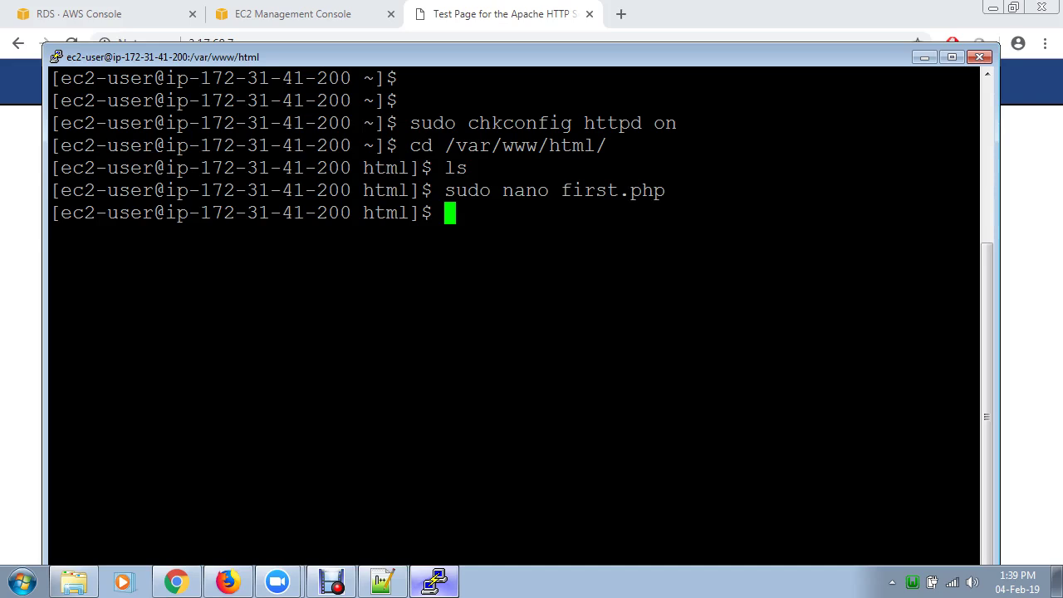
pyautogui.write('ls')
pyautogui.press('Return')
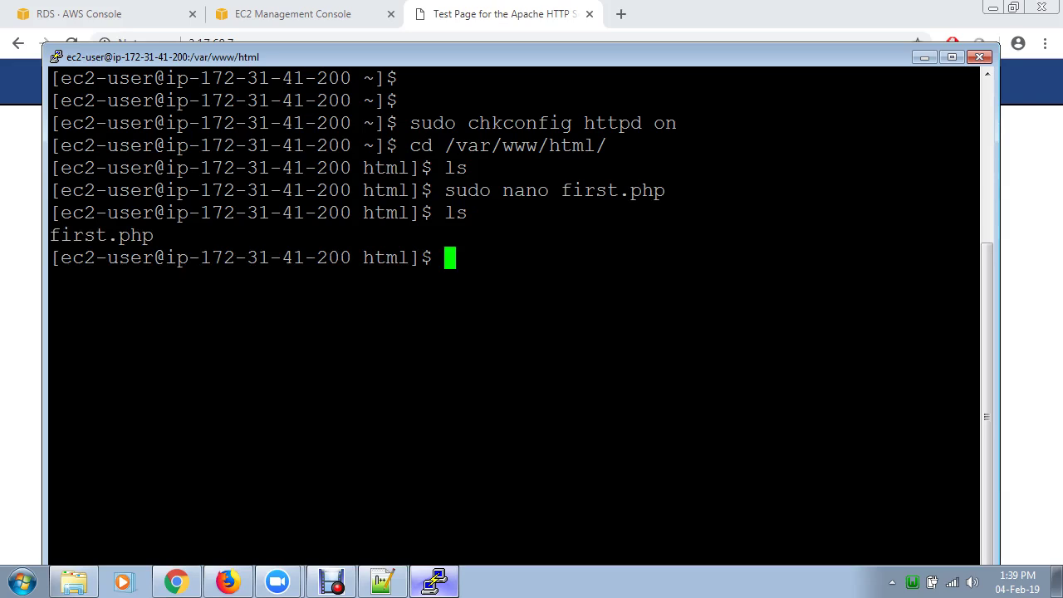
# - Switch to Chrome and open 3.17.68.7/first.php to test the PHP script
pyautogui.click(925, 57)
pyautogui.click(266, 43)
pyautogui.click(267, 43)
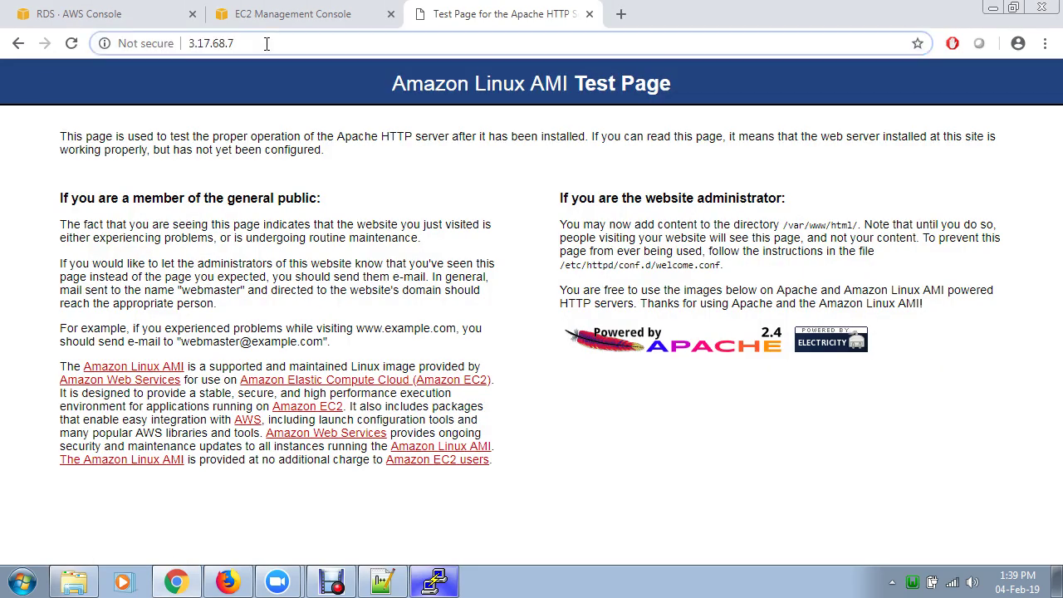
pyautogui.write('/first.p')
pyautogui.write('hp')
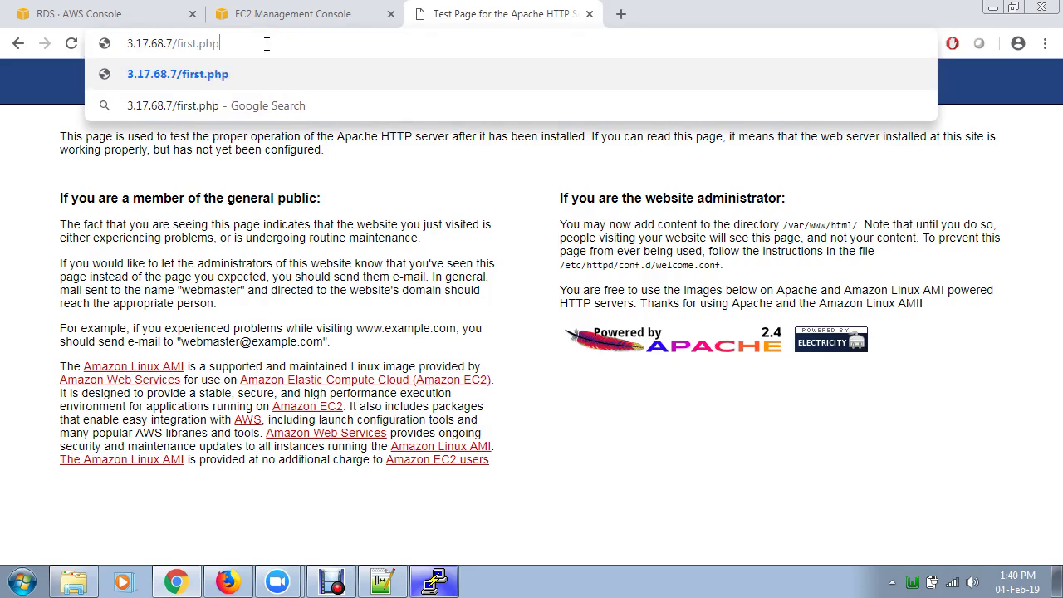
pyautogui.press('Return')
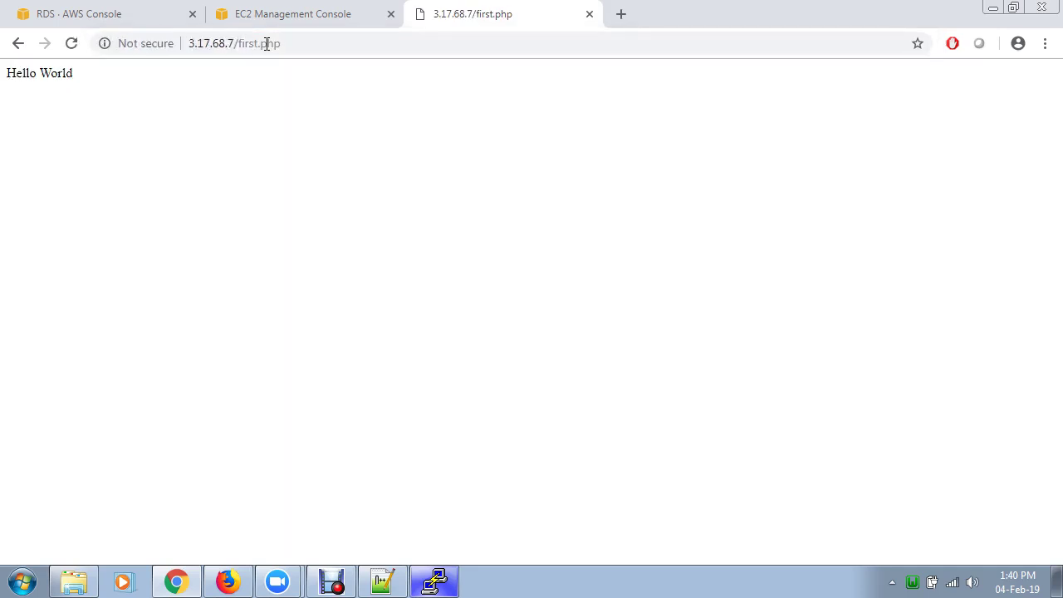
# - Enlarge the first.php test page to make its output easier to read
pyautogui.hotkey('ctrl', '+')
pyautogui.hotkey('ctrl', '+')
pyautogui.hotkey('ctrl', '+')
pyautogui.hotkey('ctrl', '+')
pyautogui.hotkey('ctrl', '+')
pyautogui.hotkey('ctrl', '+')
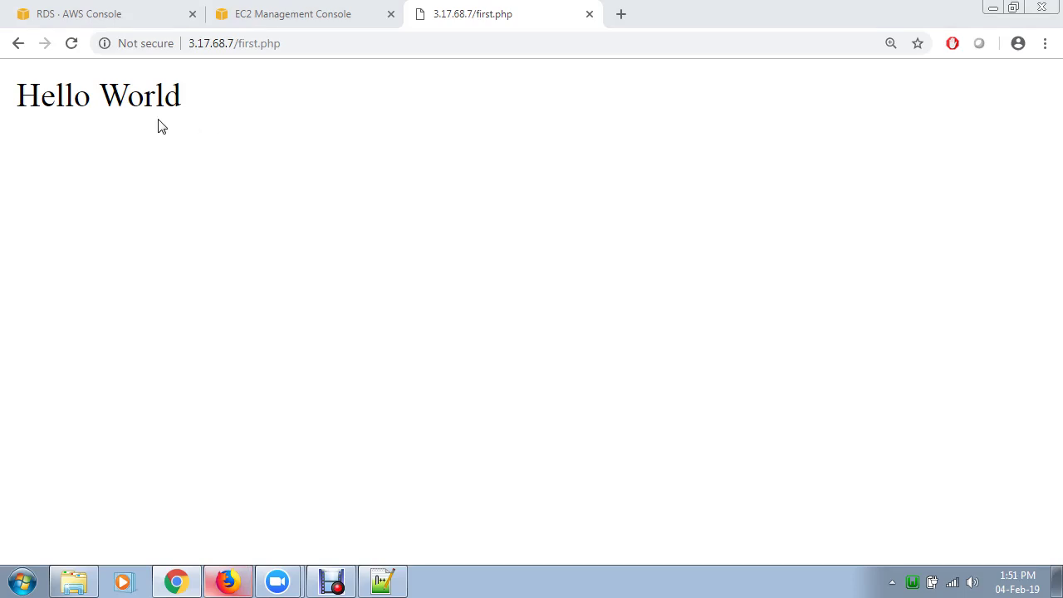
# - Switch to Notepad++ and add the heading "Database File -->" below the security group line, followed by a blank line
pyautogui.click(402, 583)
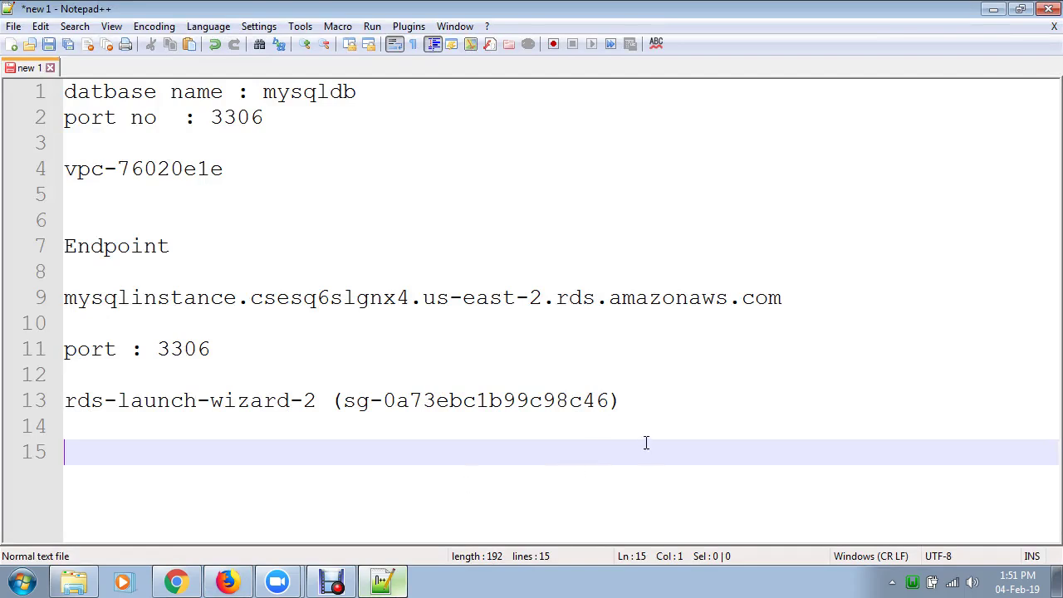
pyautogui.press('Return')
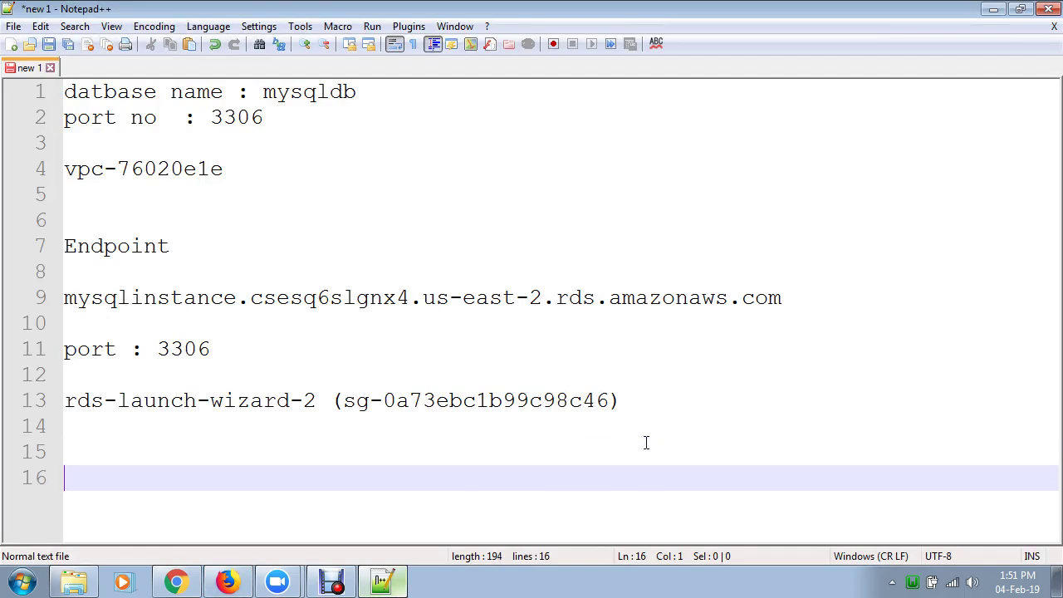
pyautogui.write('Database ')
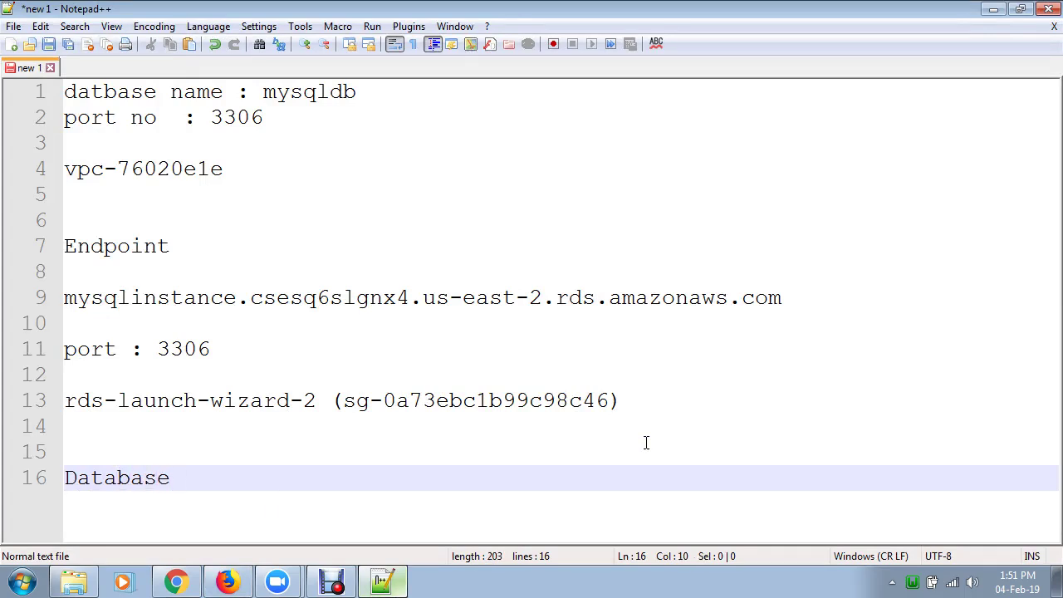
pyautogui.write('File -->')
pyautogui.press('Return')
pyautogui.press('Return')
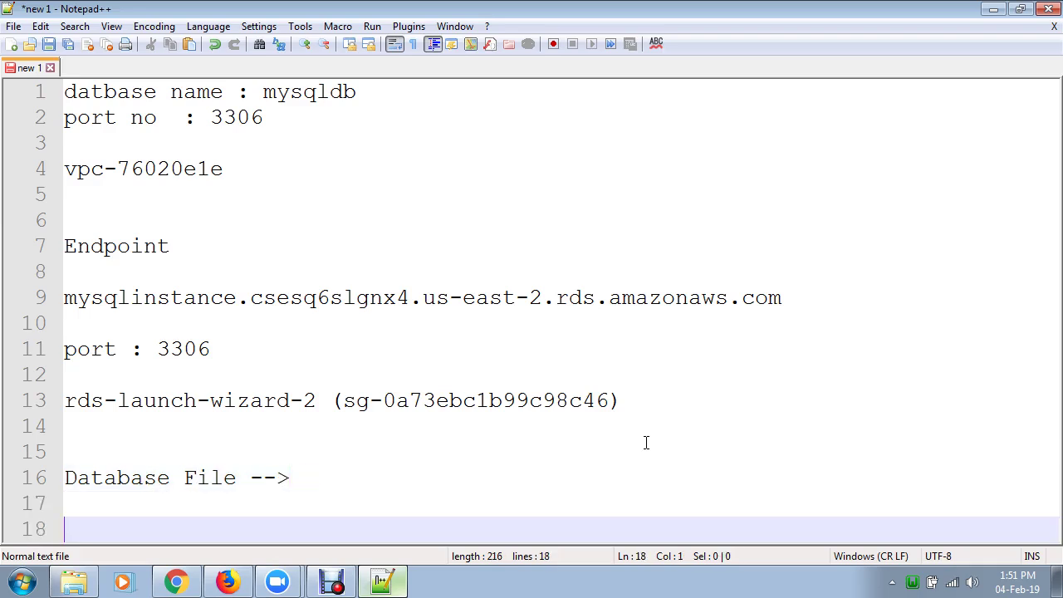
# - Copy the Endpoint block, from its heading through the port : 3306 line, to below the Database File heading
pyautogui.moveTo(237, 354); pyautogui.dragTo(67, 246)
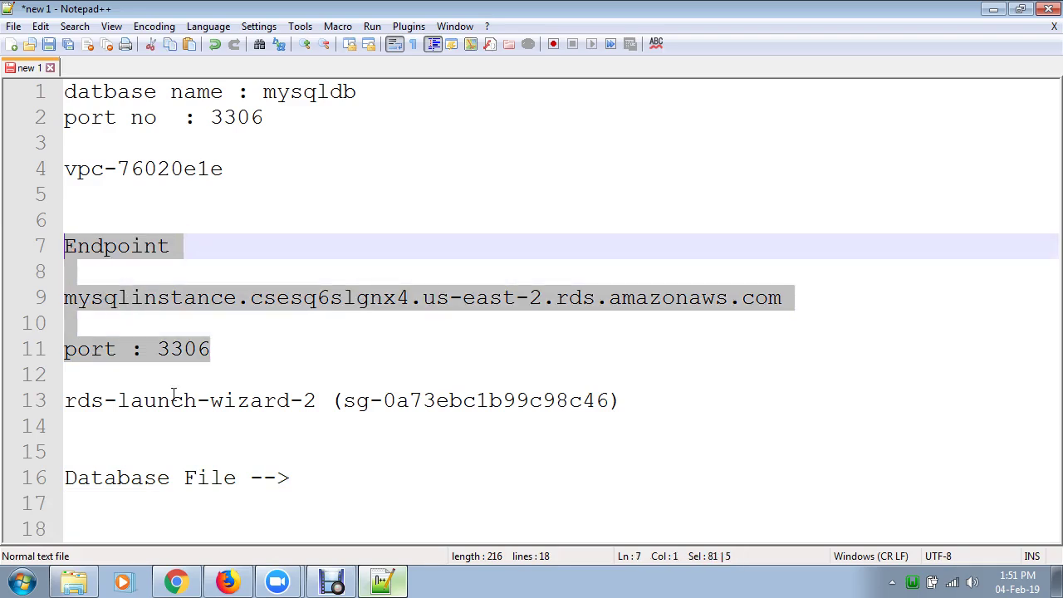
pyautogui.click(129, 520)
pyautogui.hotkey('ctrl', 'v')
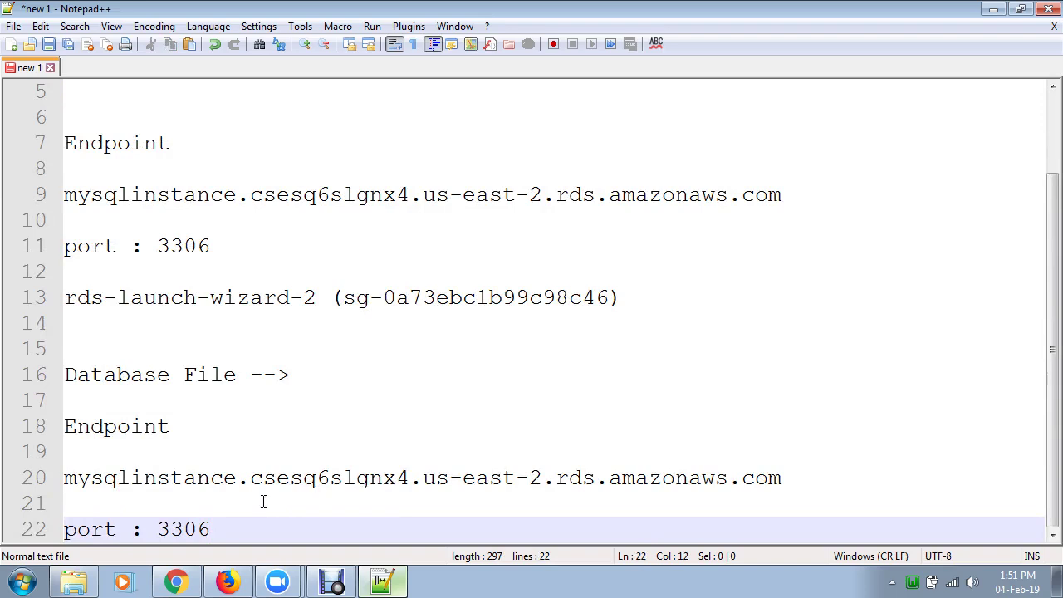
# - Add the line "database : dbName" below the copied port line, separated by a blank line
pyautogui.press('Return')
pyautogui.press('Return')
pyautogui.write('database')
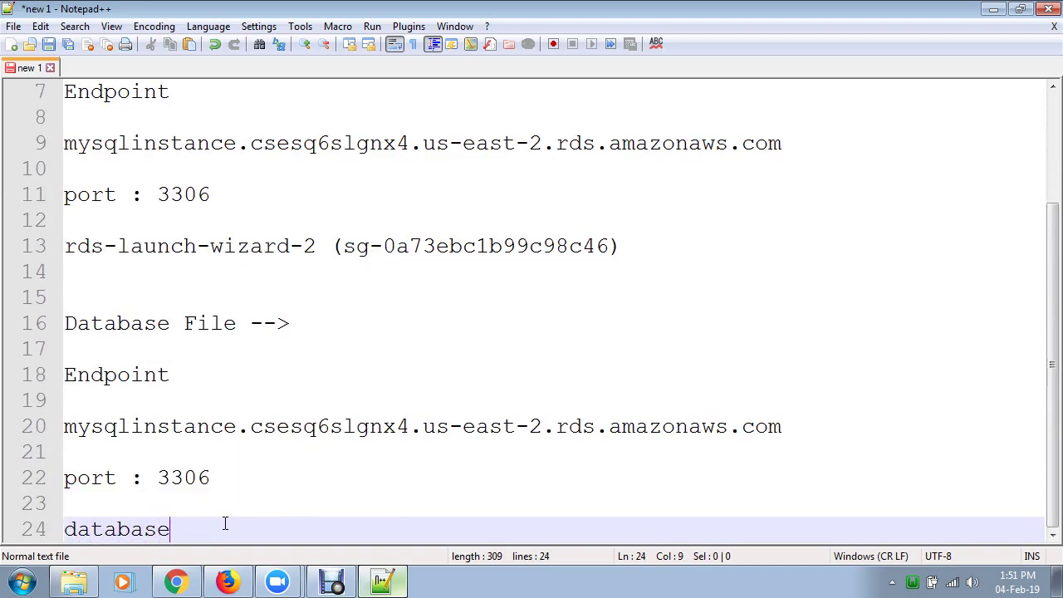
pyautogui.write(' : d')
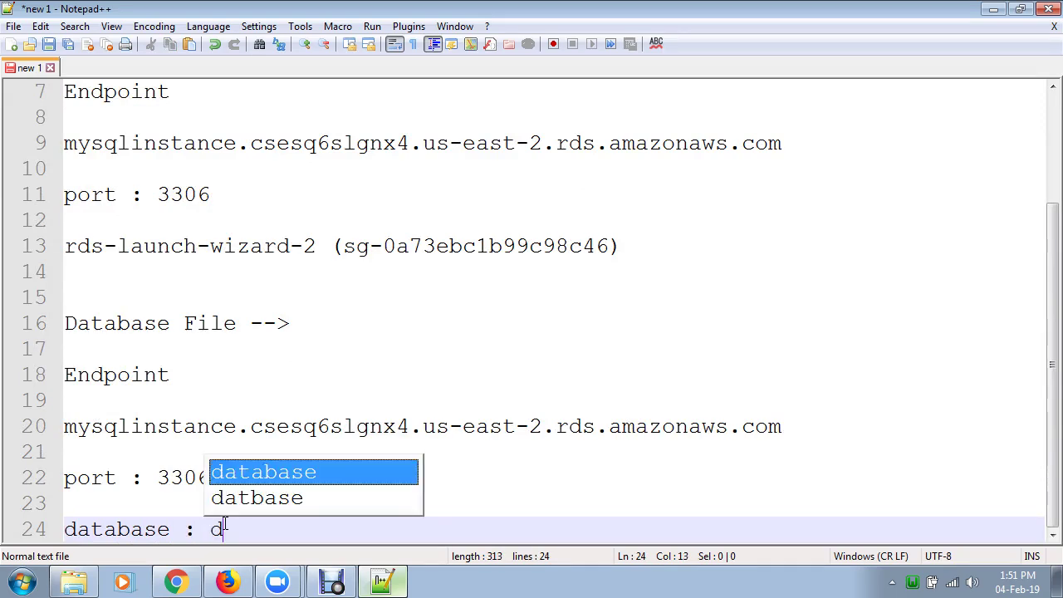
pyautogui.write('bName')
# - Add the labels "UserName :" and "masterPassword :" on separate lines below the database line, leaving both values empty
pyautogui.press('Return')
pyautogui.press('Return')
pyautogui.write('UserName :')
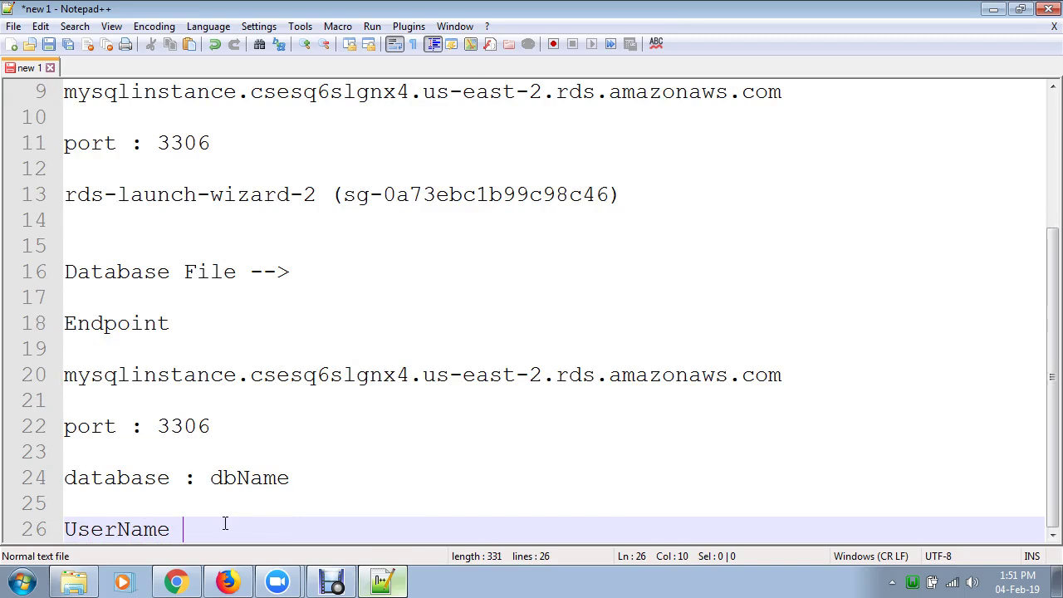
pyautogui.press('Return')
pyautogui.press('Return')
pyautogui.write('master')
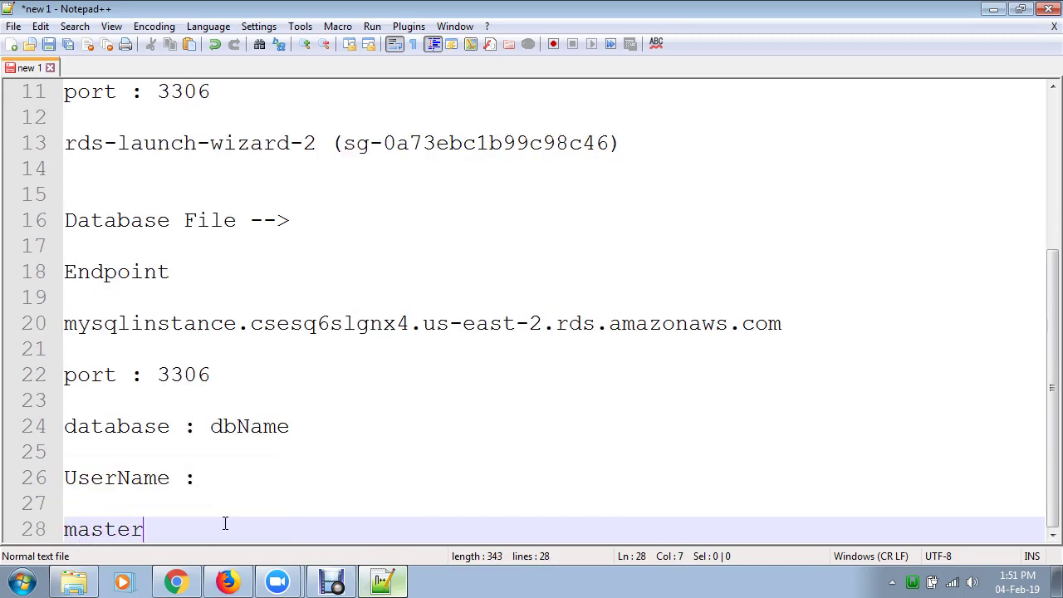
pyautogui.write('Passwo')
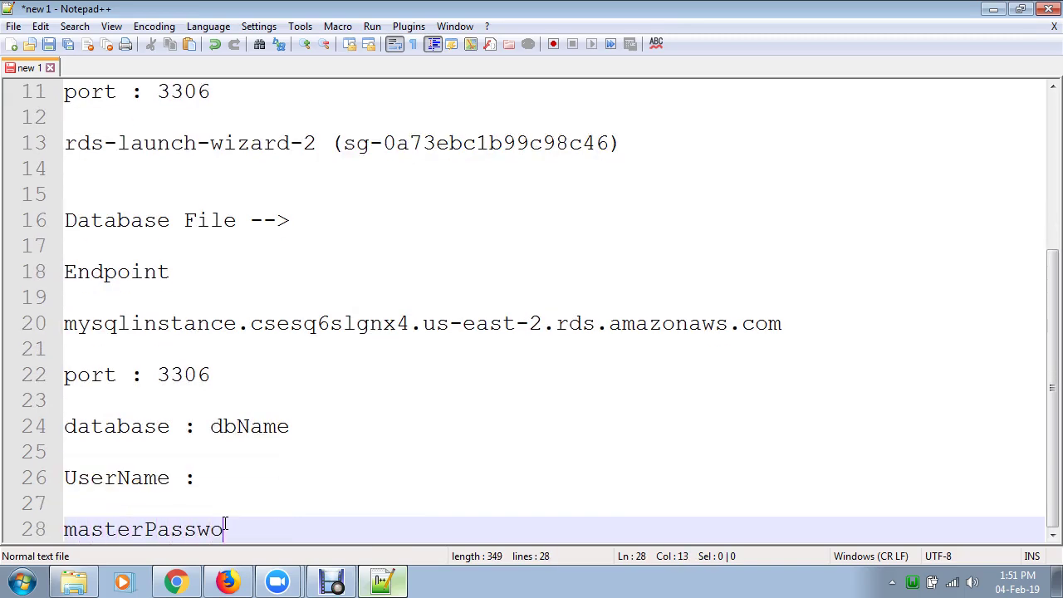
pyautogui.write('rd :')
# - Switch to Chrome, review the MySQL instance's connectivity details in the RDS console, and return to the database name in the Notepad++ notes
pyautogui.click(175, 581)
pyautogui.click(128, 20)
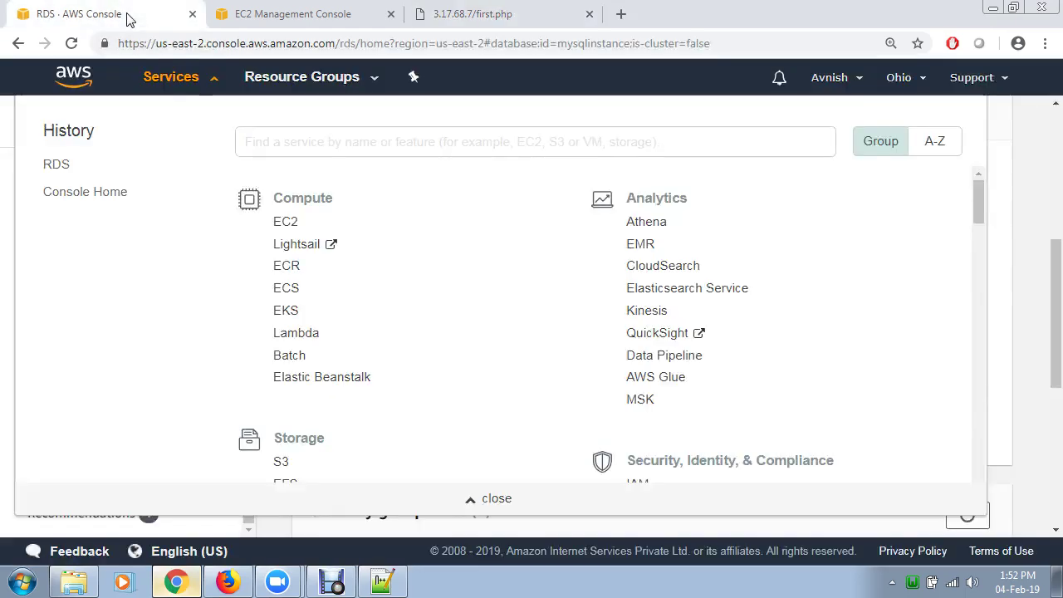
pyautogui.click(316, 14)
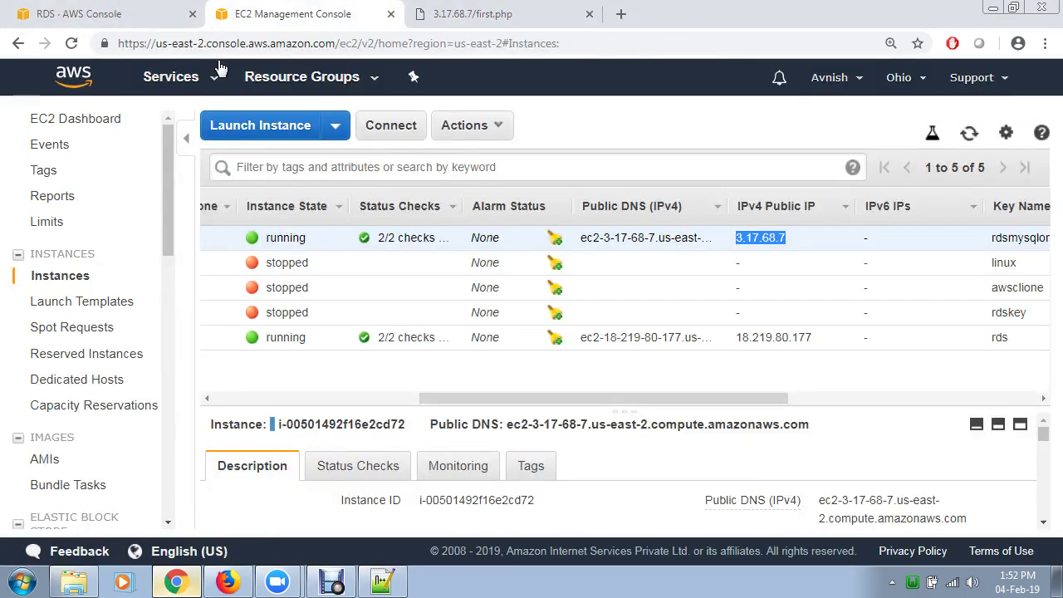
pyautogui.click(158, 14)
pyautogui.click(1030, 322)
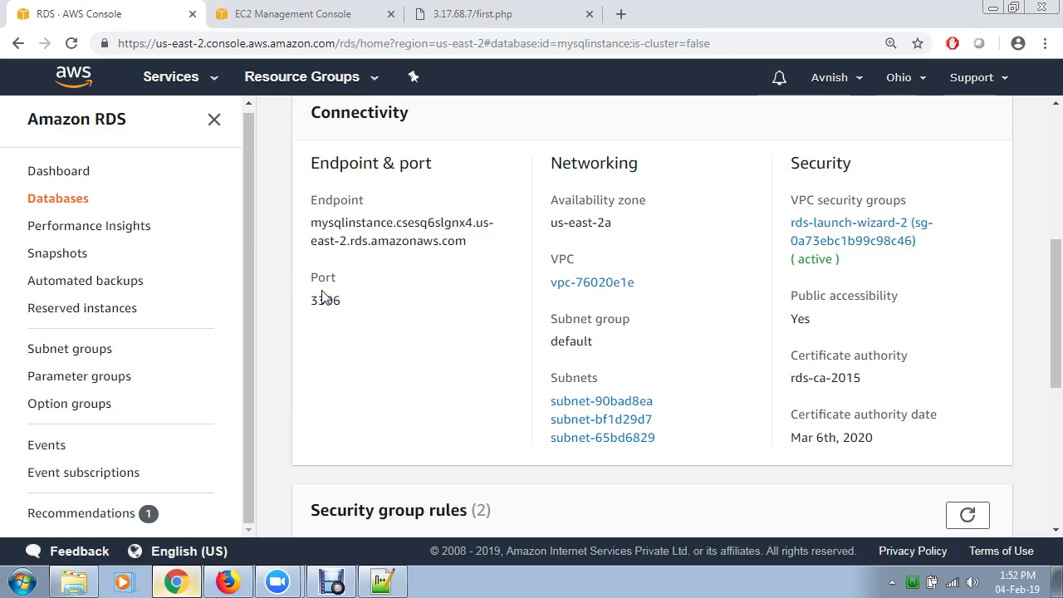
pyautogui.click(395, 583)
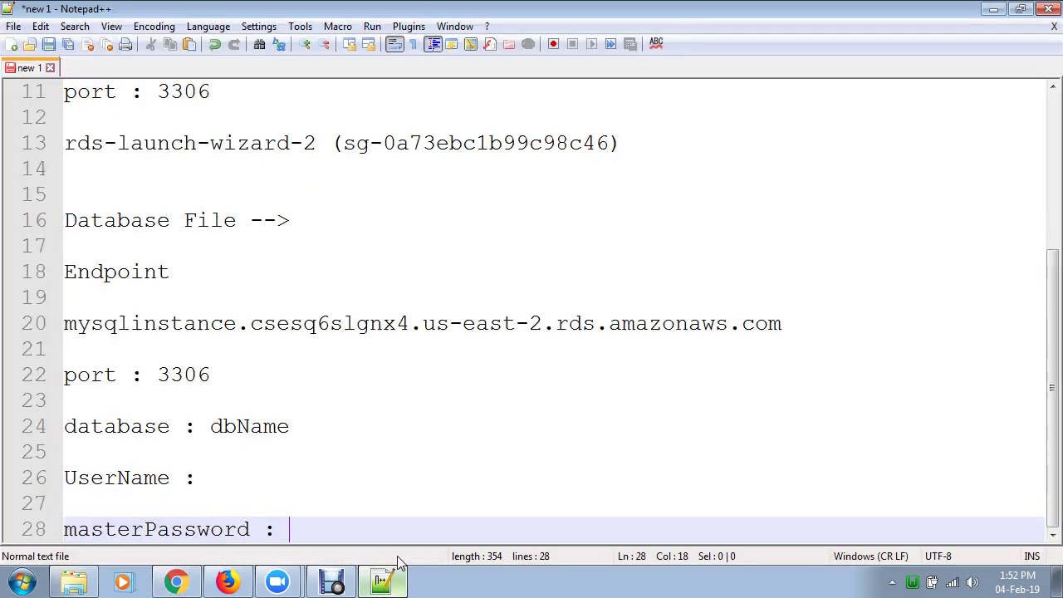
pyautogui.scroll(4, 405, 414)
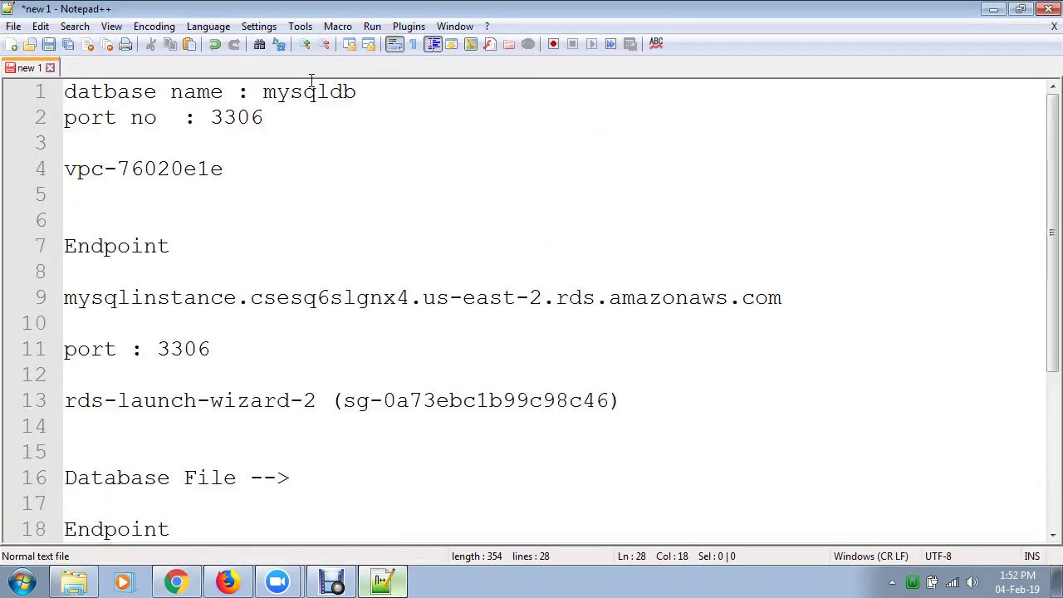